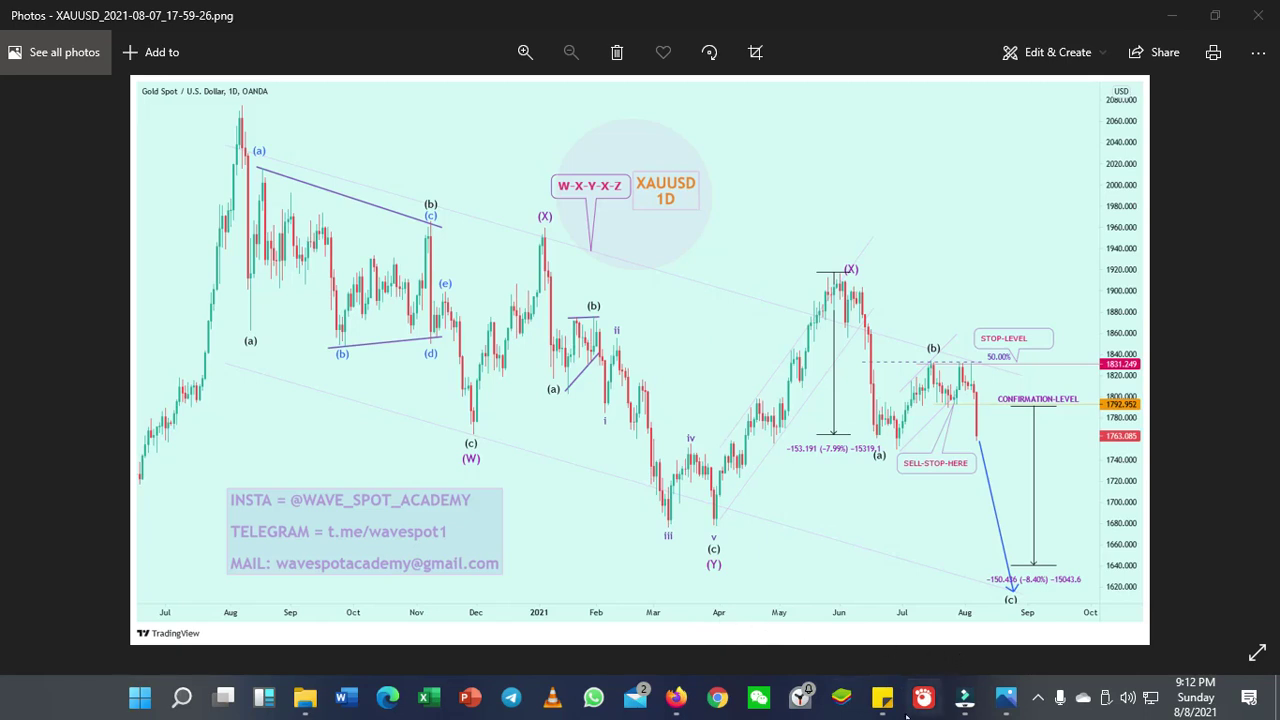
Step: Switch from Windows Photos to the Firefox window showing the live XAUUSD 1D chart
{"action": "left_click", "coordinate": [686, 706]}
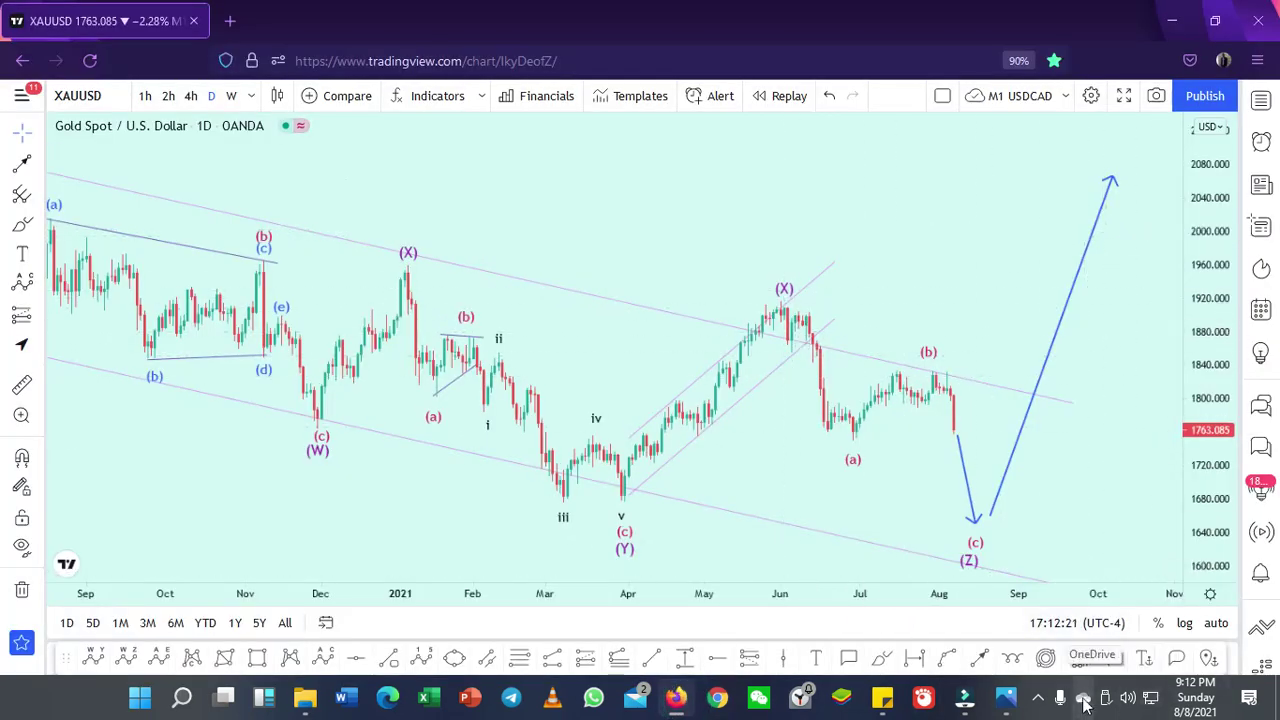
Step: Adjust the chart through its context menu and stretch the price scale vertically
{"action": "left_click", "coordinate": [1039, 698]}
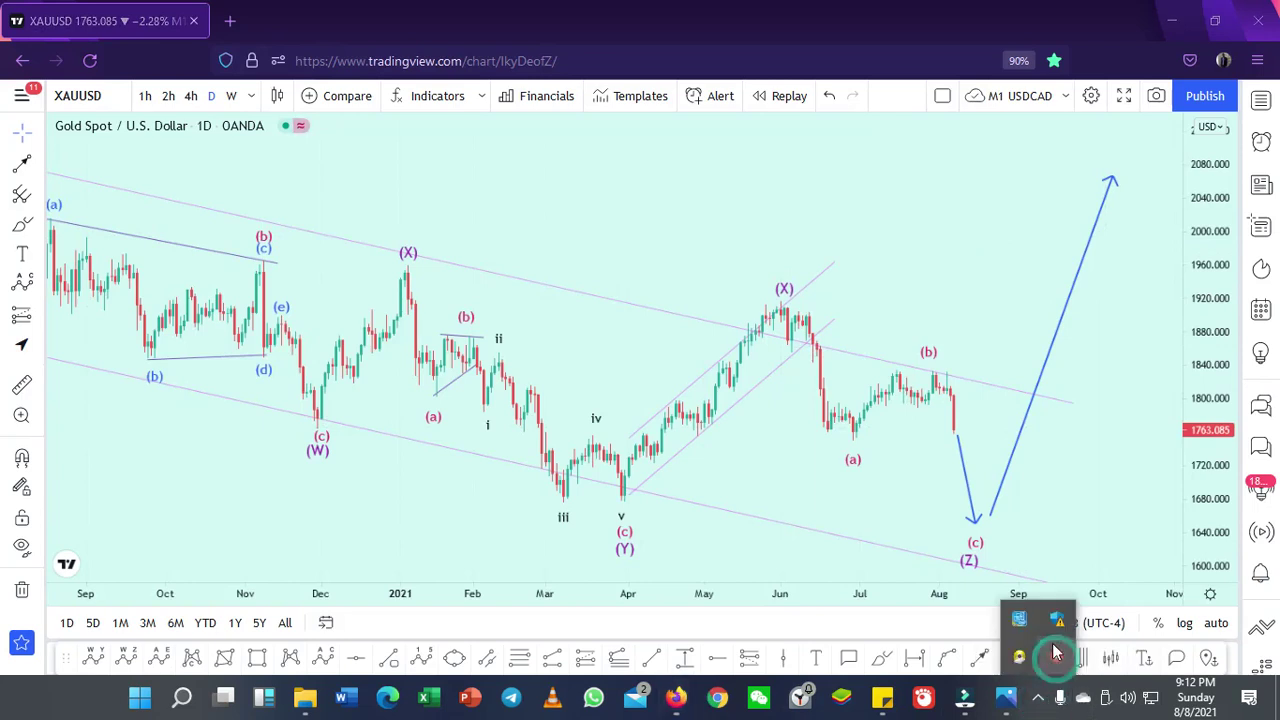
{"action": "right_click", "coordinate": [1057, 652]}
{"action": "left_click", "coordinate": [1095, 674]}
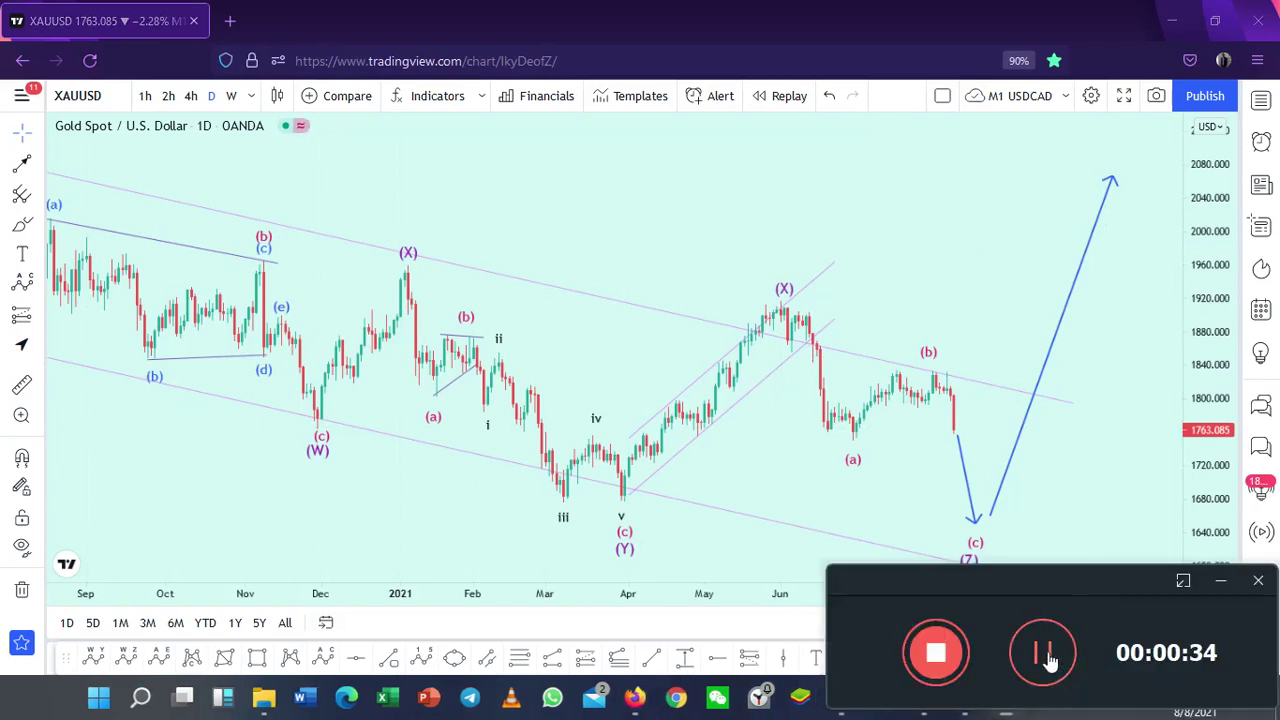
{"action": "left_click", "coordinate": [1043, 653]}
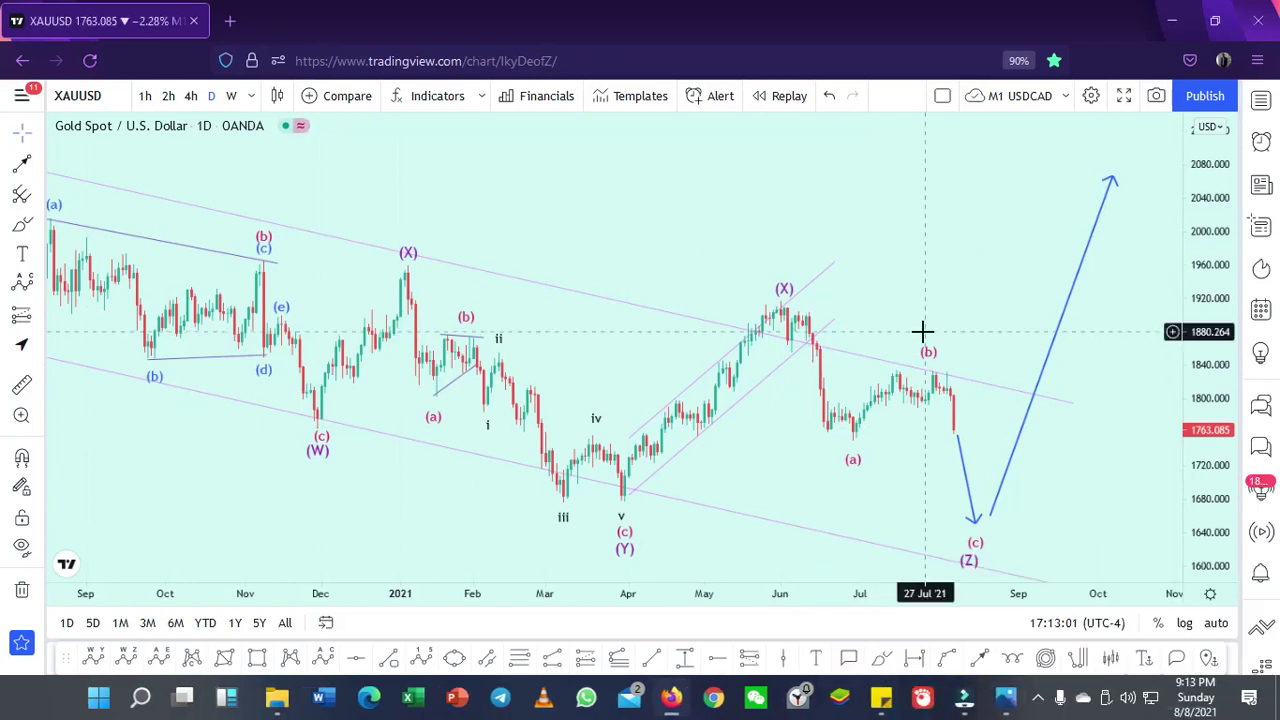
{"action": "left_click", "coordinate": [1035, 697]}
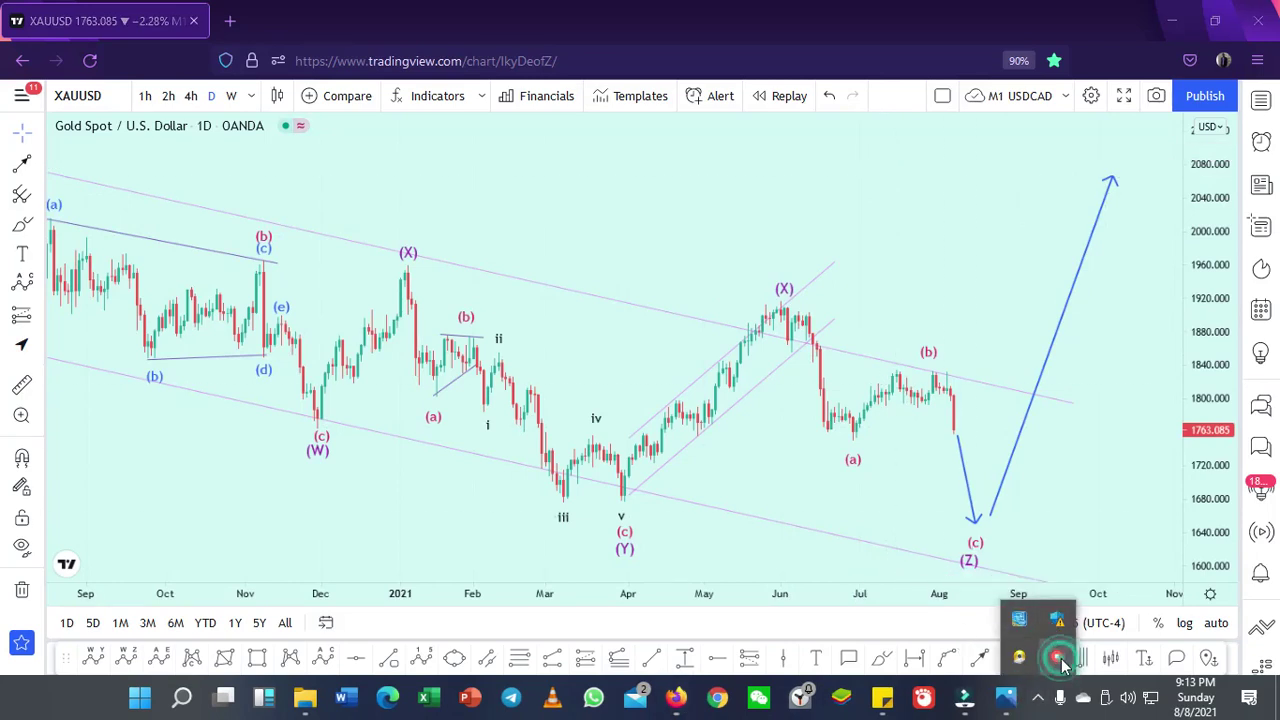
{"action": "right_click", "coordinate": [1058, 657]}
{"action": "left_click", "coordinate": [1078, 679]}
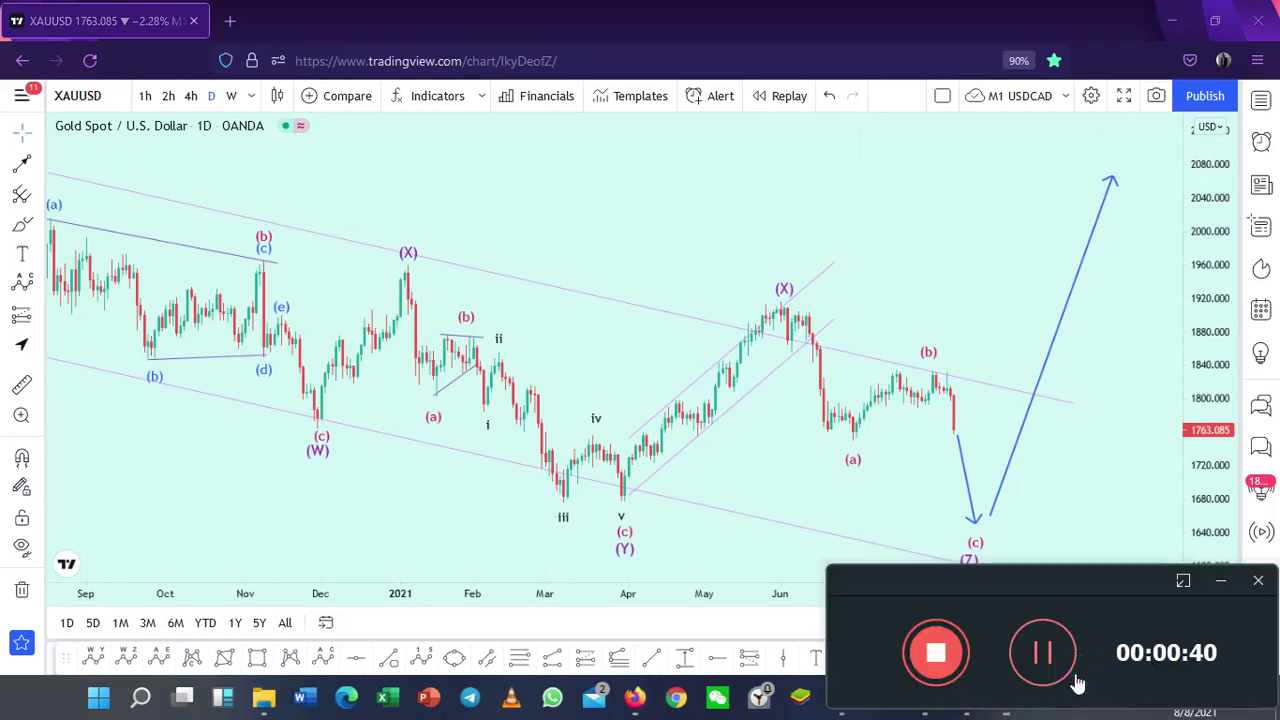
{"action": "left_click", "coordinate": [1221, 580]}
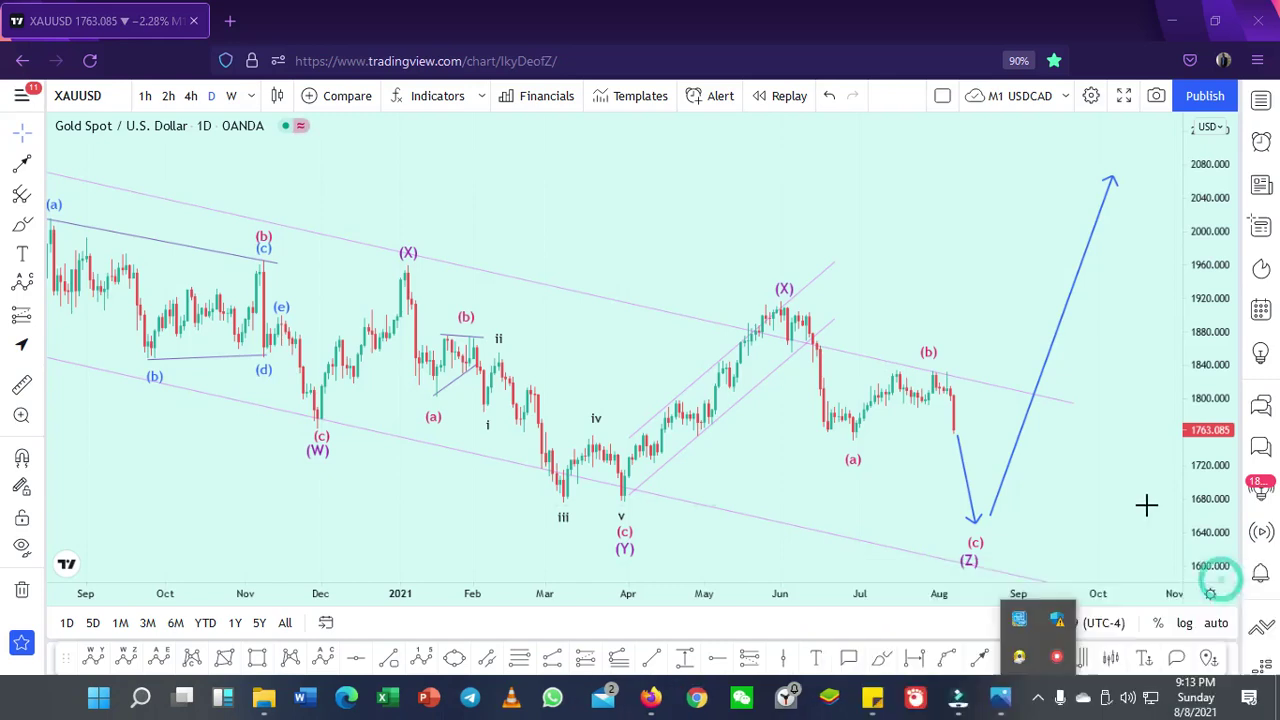
{"action": "left_click_drag", "start_coordinate": [1205, 300], "coordinate": [1186, 250]}
Step: Show the chart full screen, reset it to default scaling, and rescale the price axis
{"action": "left_click", "coordinate": [1124, 96]}
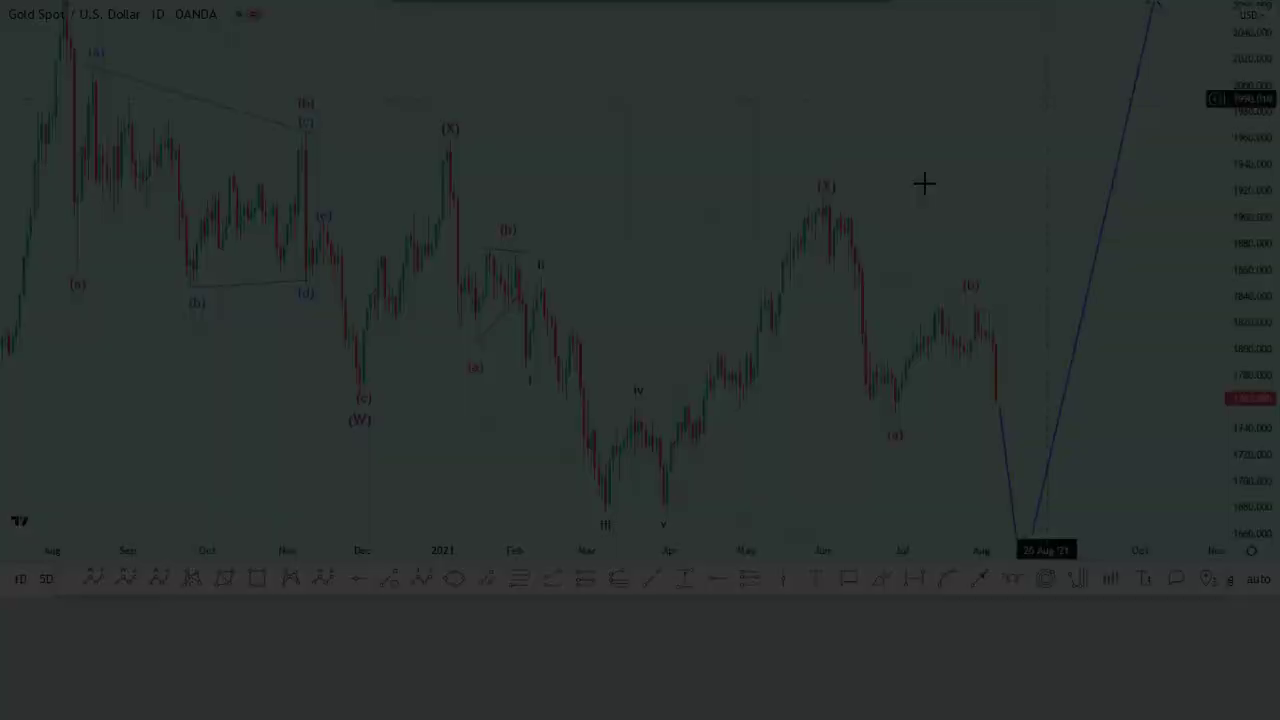
{"action": "right_click", "coordinate": [884, 128]}
{"action": "left_click", "coordinate": [1040, 141]}
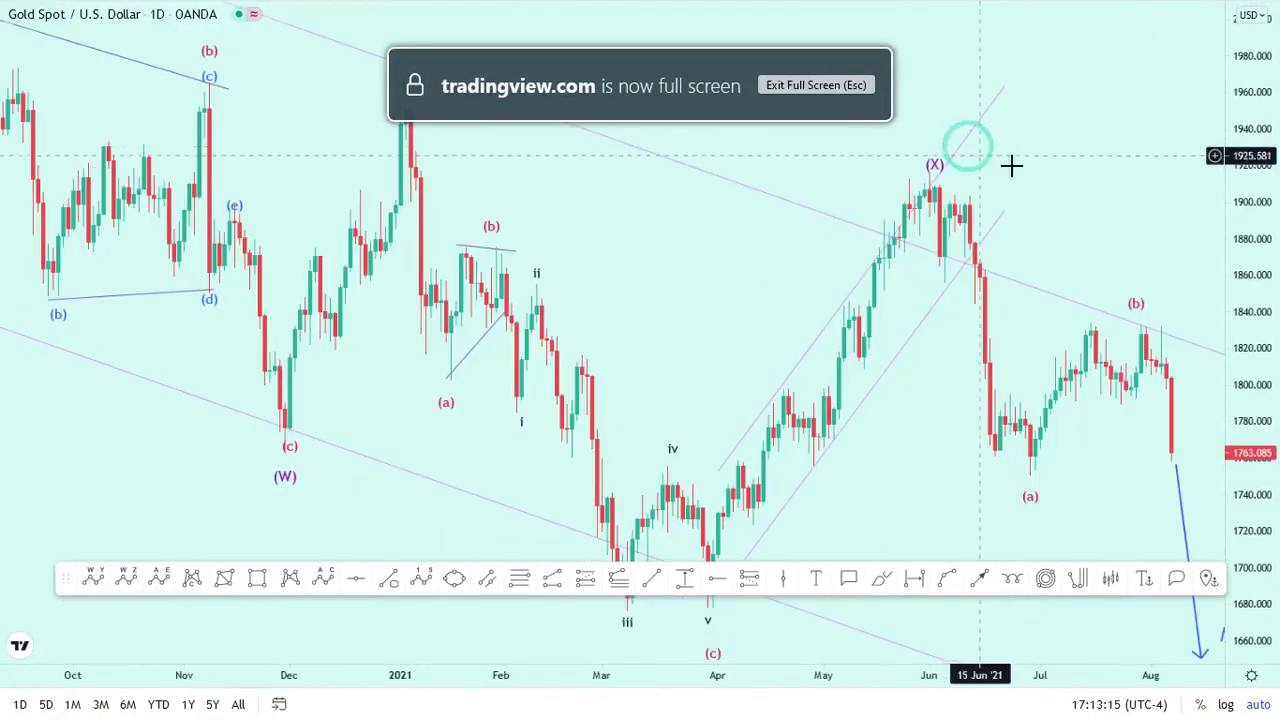
{"action": "left_click_drag", "start_coordinate": [1258, 170], "coordinate": [1270, 300]}
{"action": "scroll", "coordinate": [1240, 260], "scroll_direction": "down", "scroll_amount": 5}
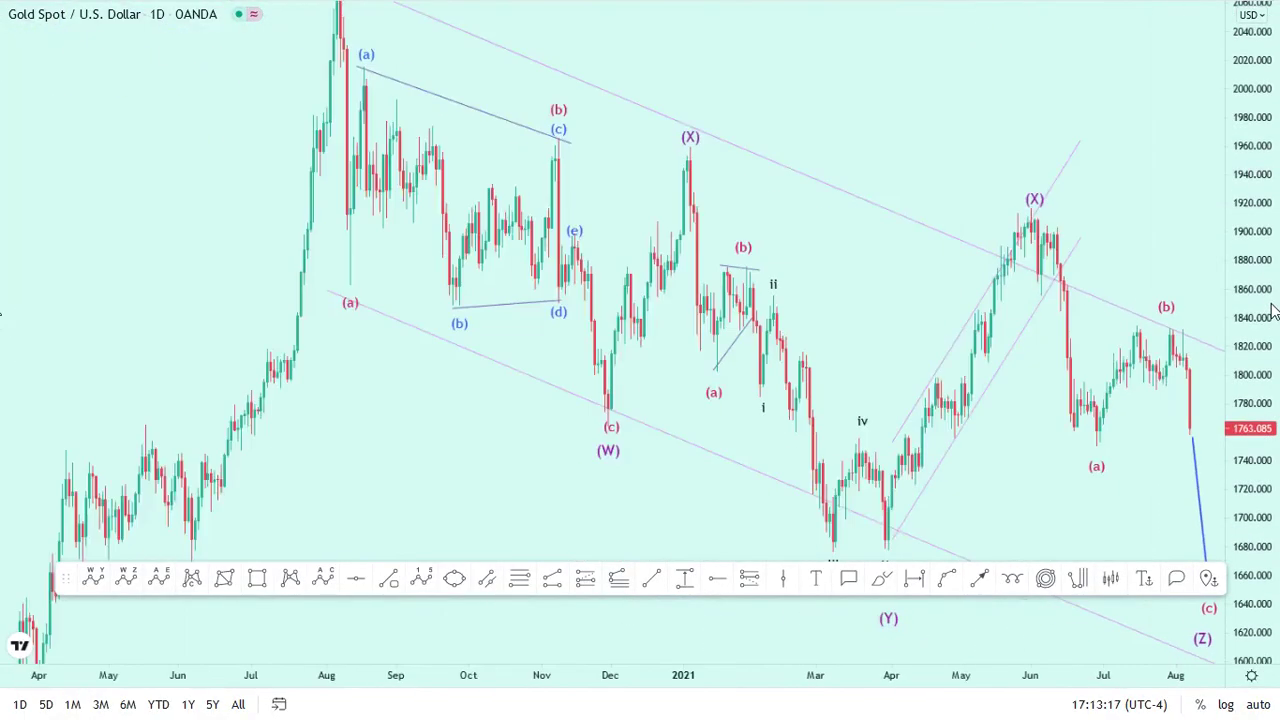
{"action": "left_click_drag", "start_coordinate": [1263, 176], "coordinate": [1266, 283]}
{"action": "scroll", "coordinate": [1000, 270], "scroll_direction": "up", "scroll_amount": 3}
{"action": "scroll", "coordinate": [846, 134], "scroll_direction": "up", "scroll_amount": 3}
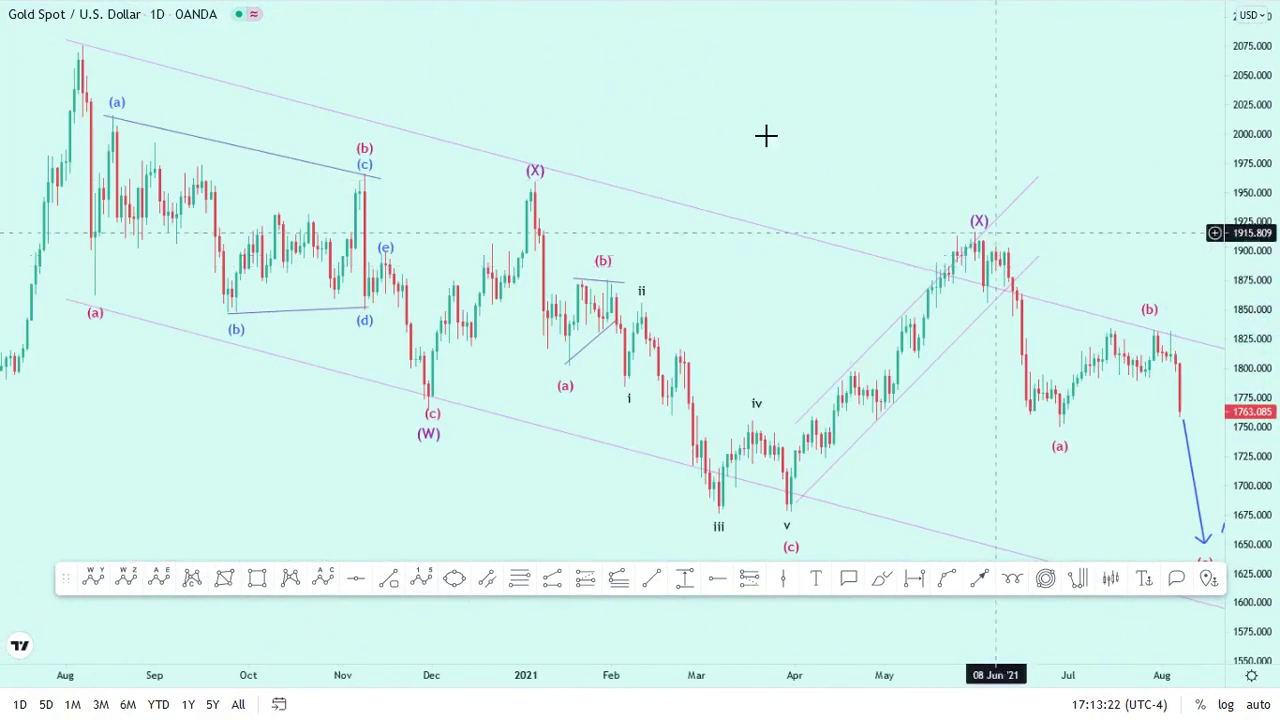
Step: Remove all existing drawings from the chart
{"action": "right_click", "coordinate": [628, 72]}
{"action": "mouse_move", "coordinate": [756, 370]}
{"action": "left_click", "coordinate": [710, 426]}
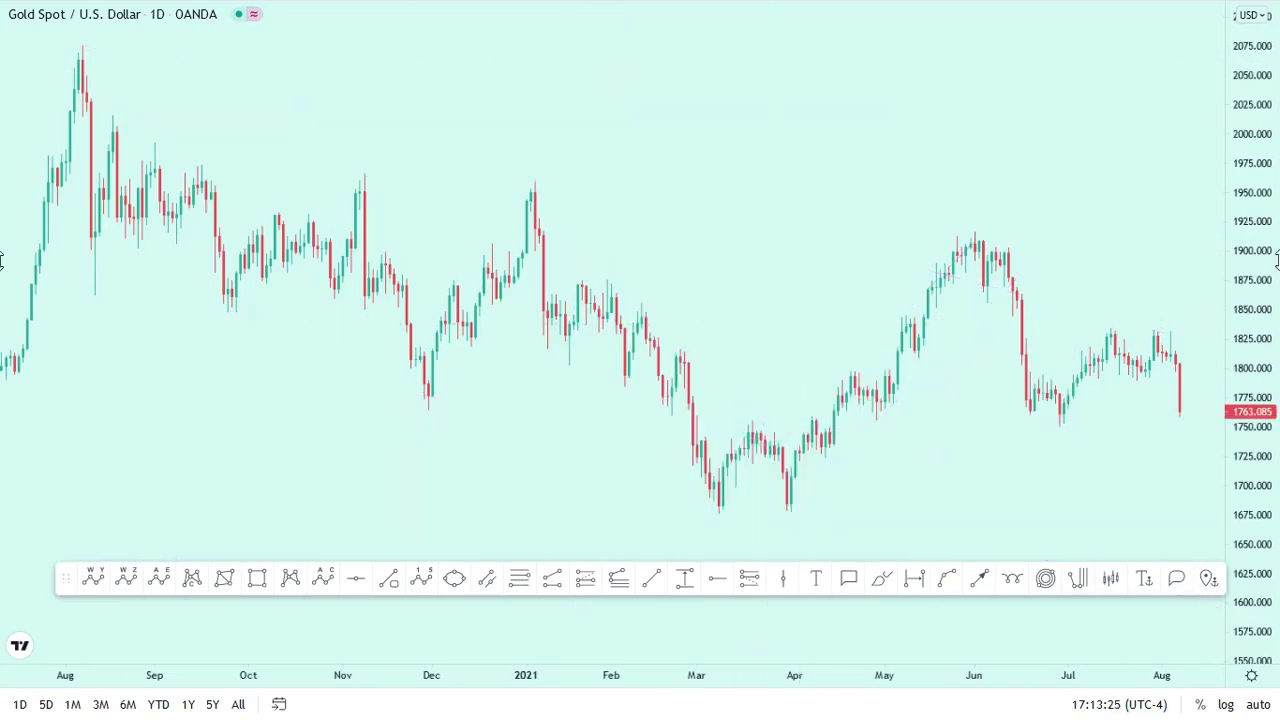
Step: Zoom out and pan back to show 2018 onward, moving the drawing toolbar aside
{"action": "scroll", "coordinate": [1276, 198], "scroll_direction": "down", "scroll_amount": 3}
{"action": "left_click_drag", "start_coordinate": [1276, 198], "coordinate": [1274, 315]}
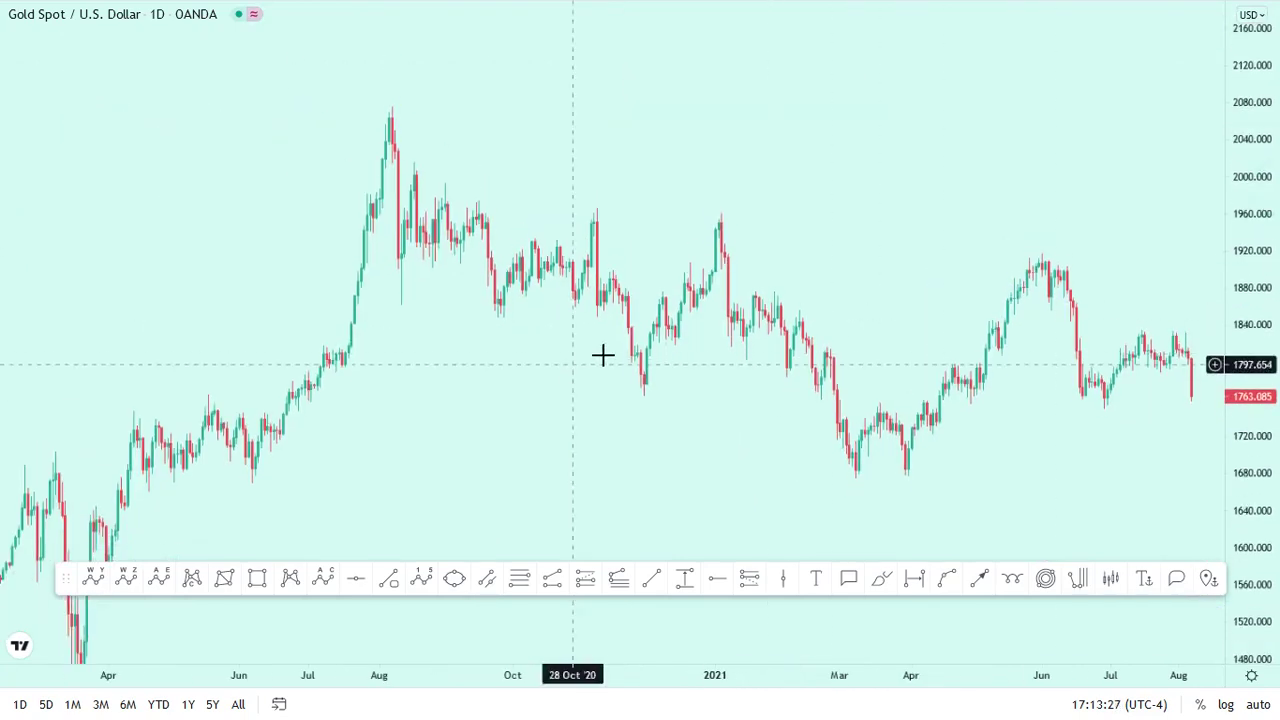
{"action": "scroll", "coordinate": [592, 358], "scroll_direction": "down", "scroll_amount": 2}
{"action": "left_click_drag", "start_coordinate": [554, 603], "coordinate": [554, 523]}
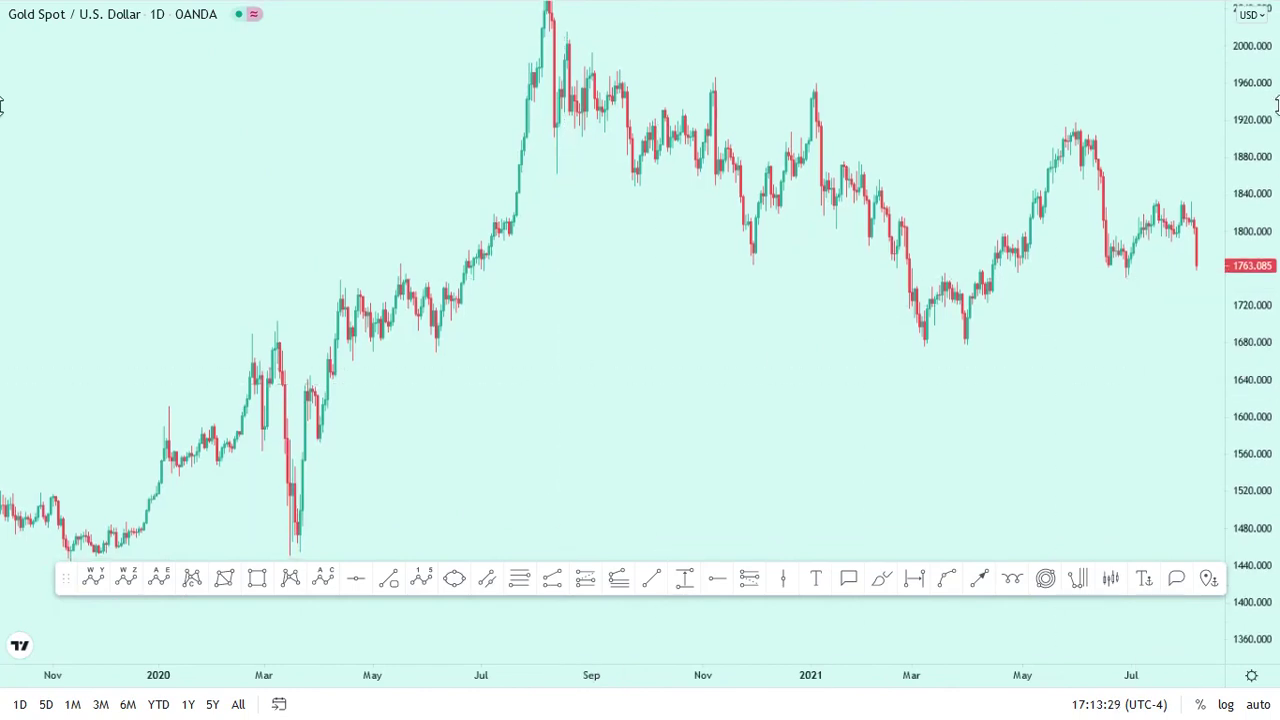
{"action": "scroll", "coordinate": [1037, 337], "scroll_direction": "down", "scroll_amount": 5}
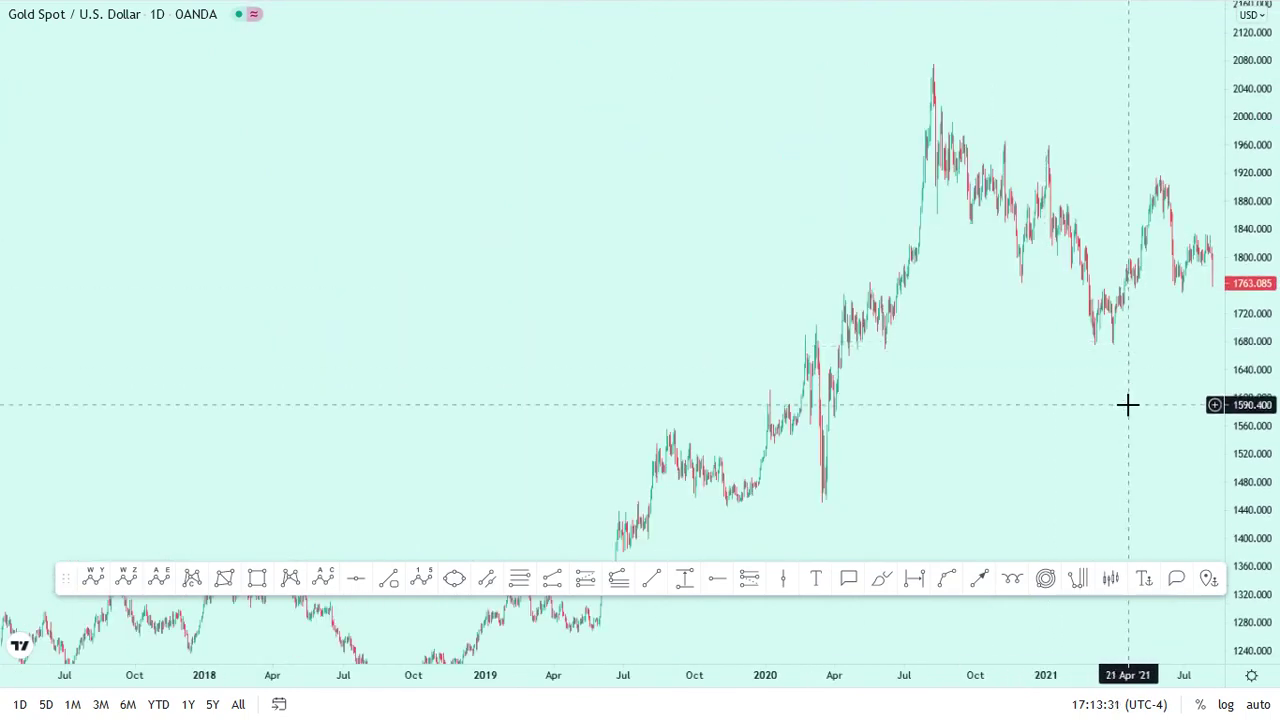
{"action": "left_click_drag", "start_coordinate": [1127, 404], "coordinate": [994, 314]}
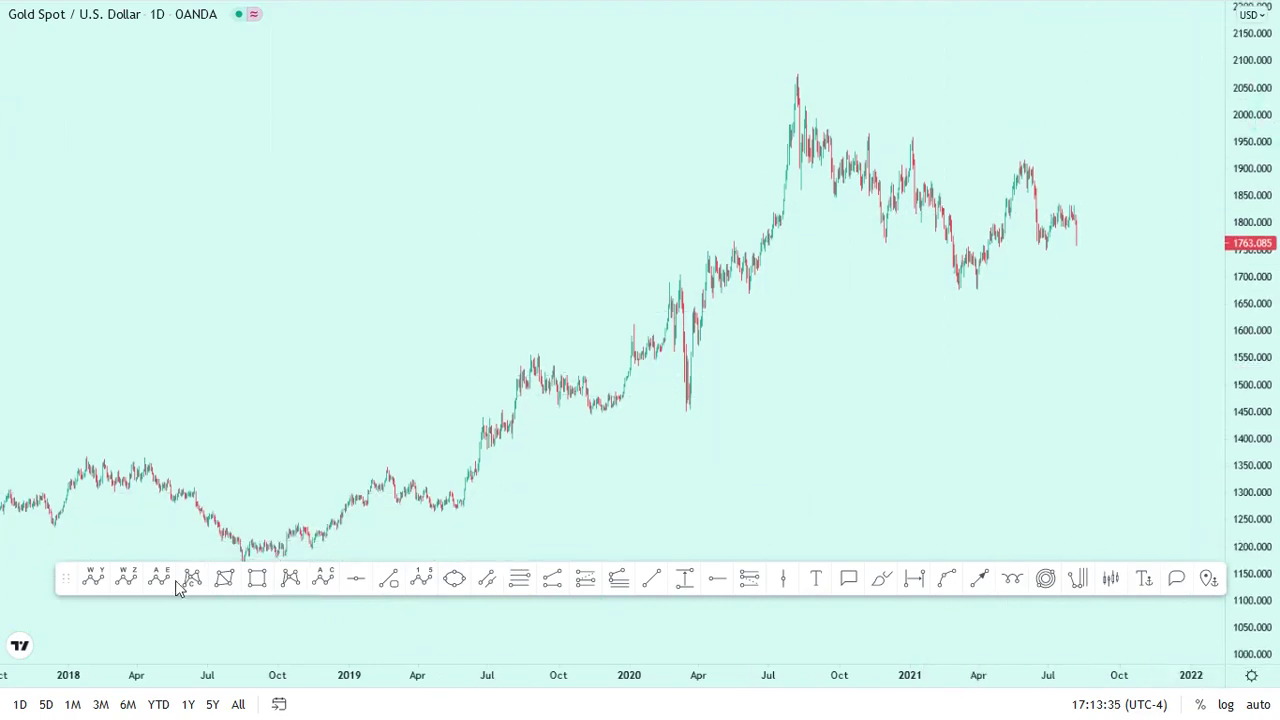
{"action": "left_click_drag", "start_coordinate": [63, 578], "coordinate": [70, 692]}
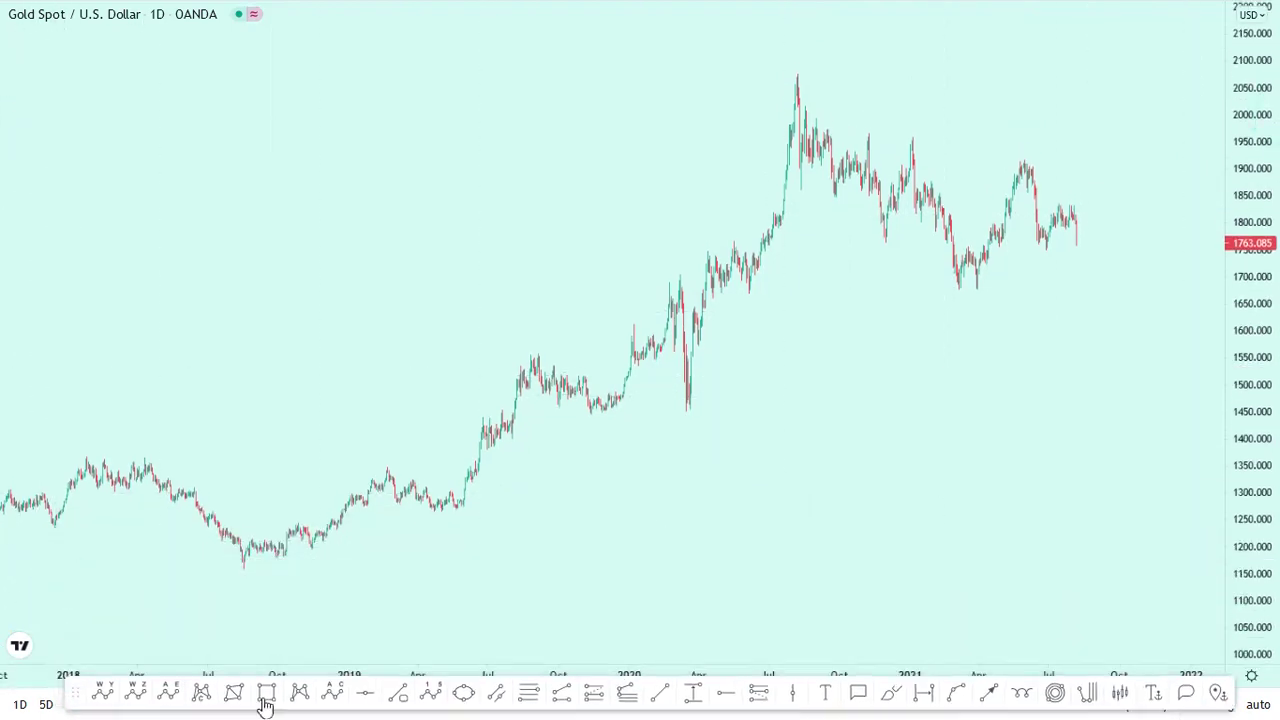
Step: Place horizontal rays at the 2020 peak near 2076 and the 2018 low at 1160.006
{"action": "left_click", "coordinate": [727, 697]}
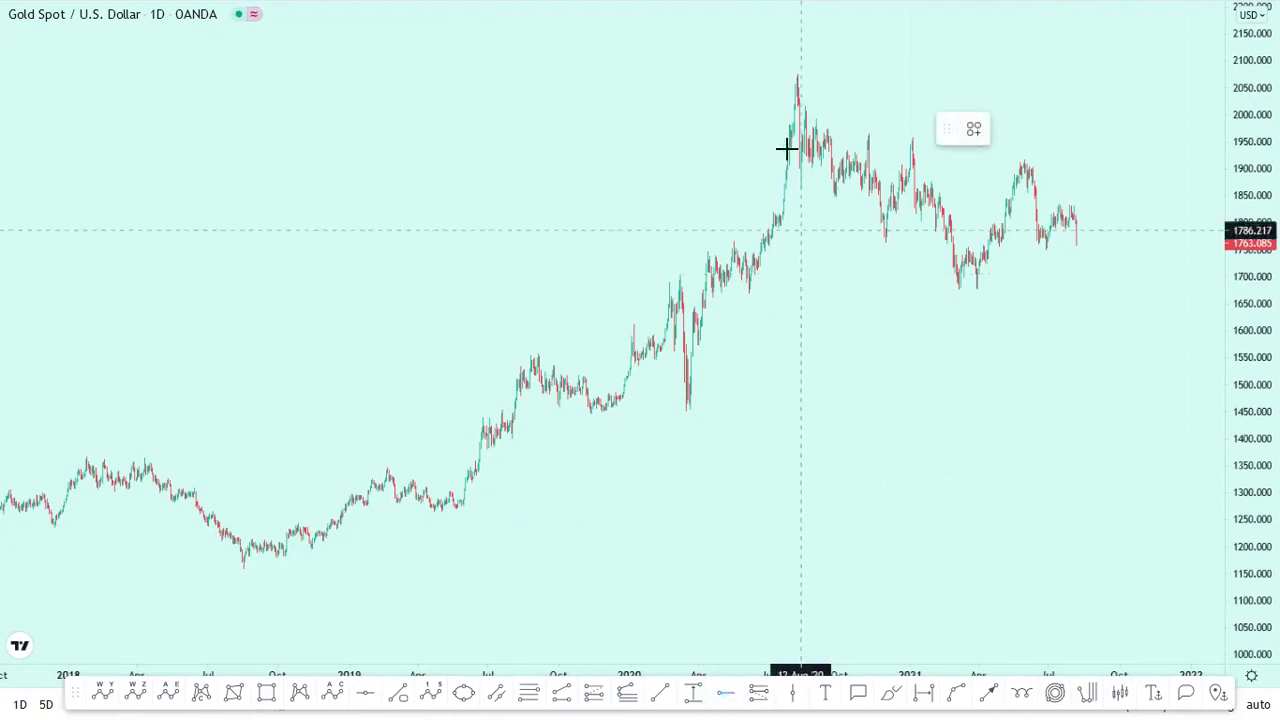
{"action": "left_click", "coordinate": [796, 74]}
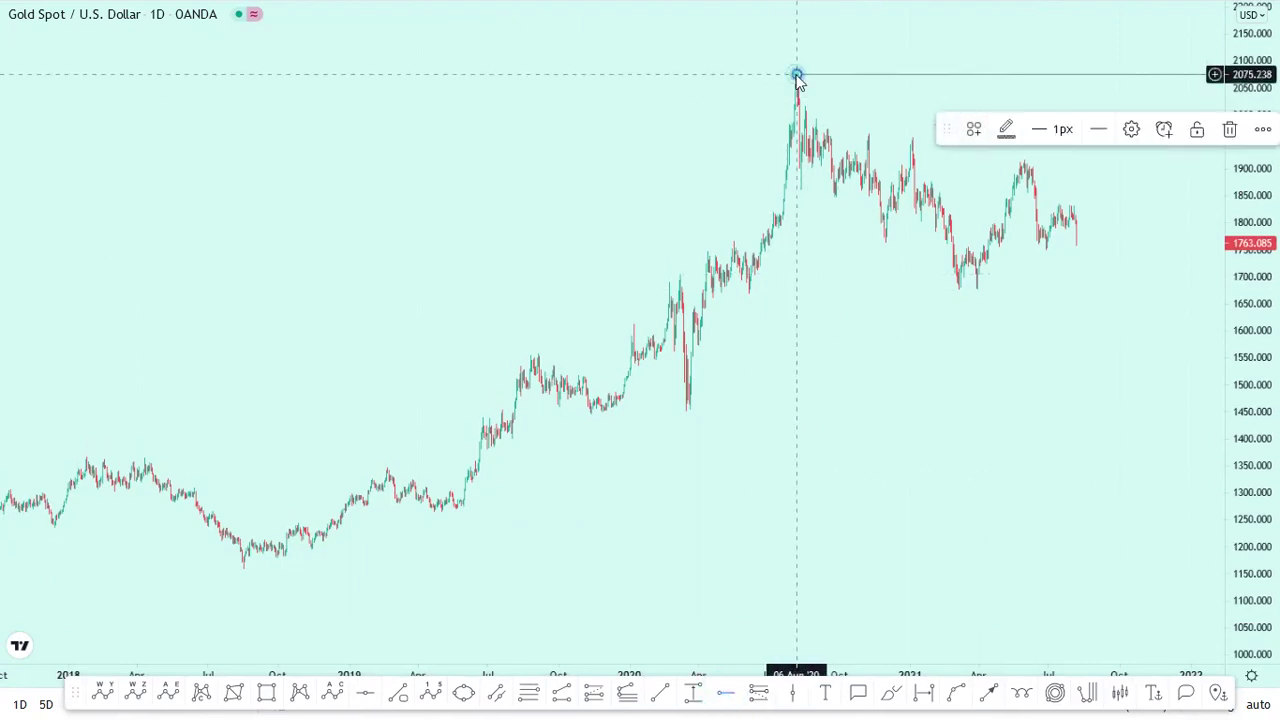
{"action": "left_click", "coordinate": [716, 700]}
{"action": "left_click", "coordinate": [234, 568]}
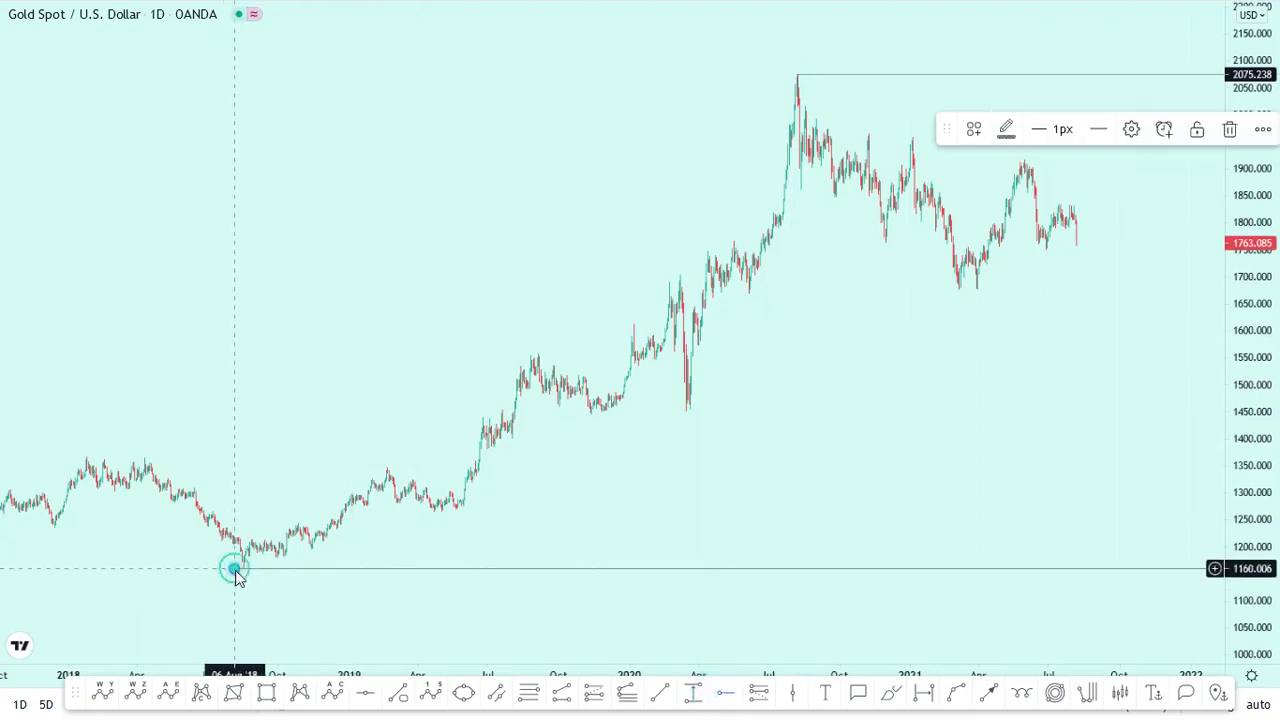
{"action": "left_click", "coordinate": [271, 591]}
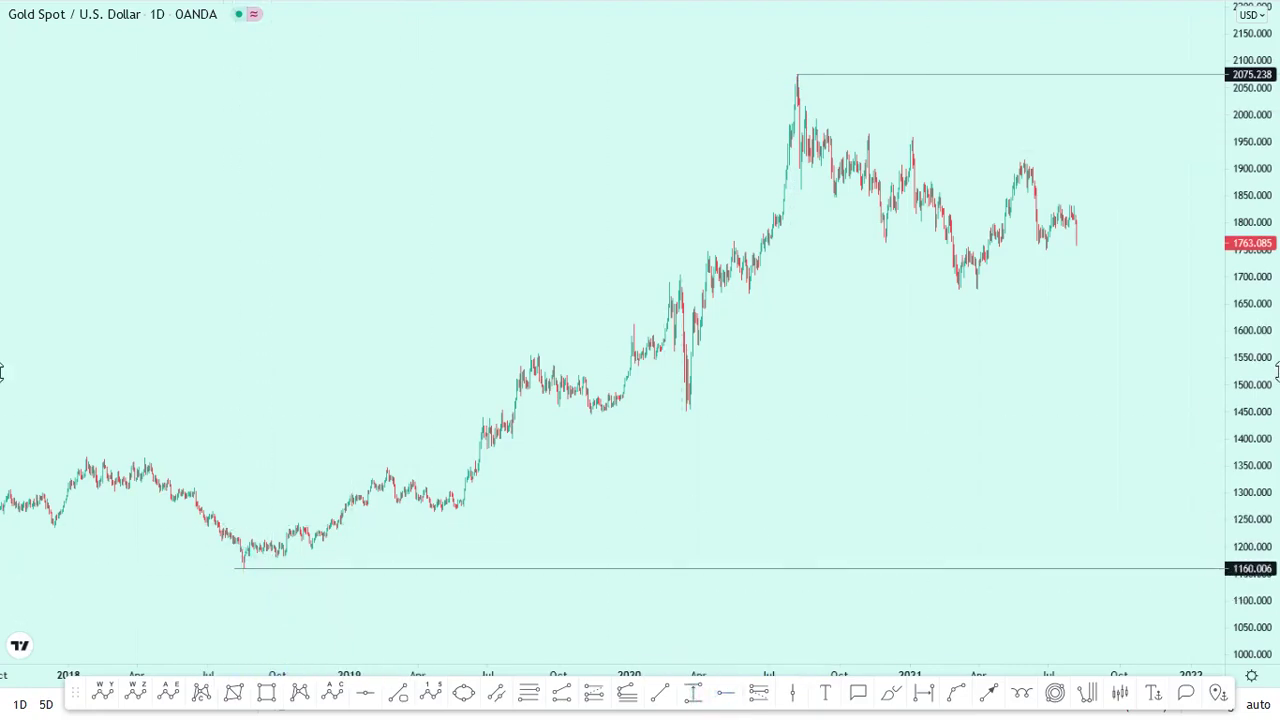
Step: Rescale prices so both rays fit, then move the drawing toolbar back up
{"action": "left_click_drag", "start_coordinate": [1277, 375], "coordinate": [1255, 310]}
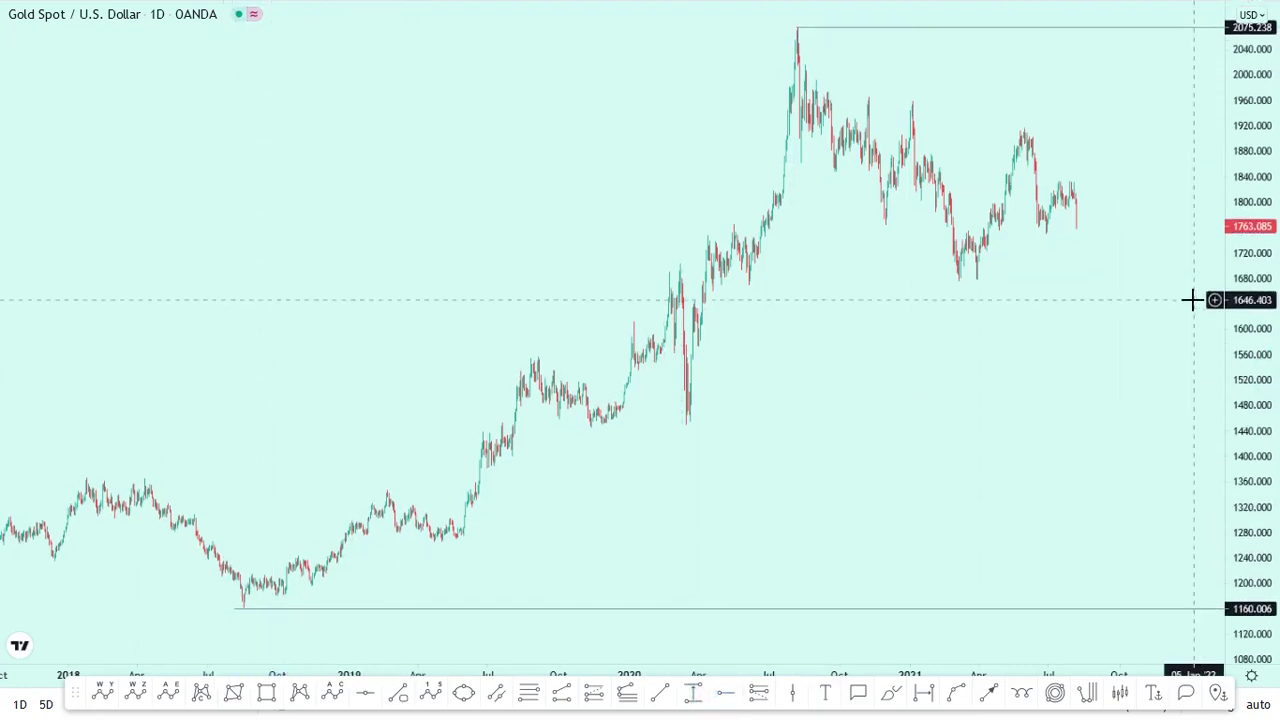
{"action": "left_click", "coordinate": [791, 28]}
{"action": "left_click", "coordinate": [824, 314]}
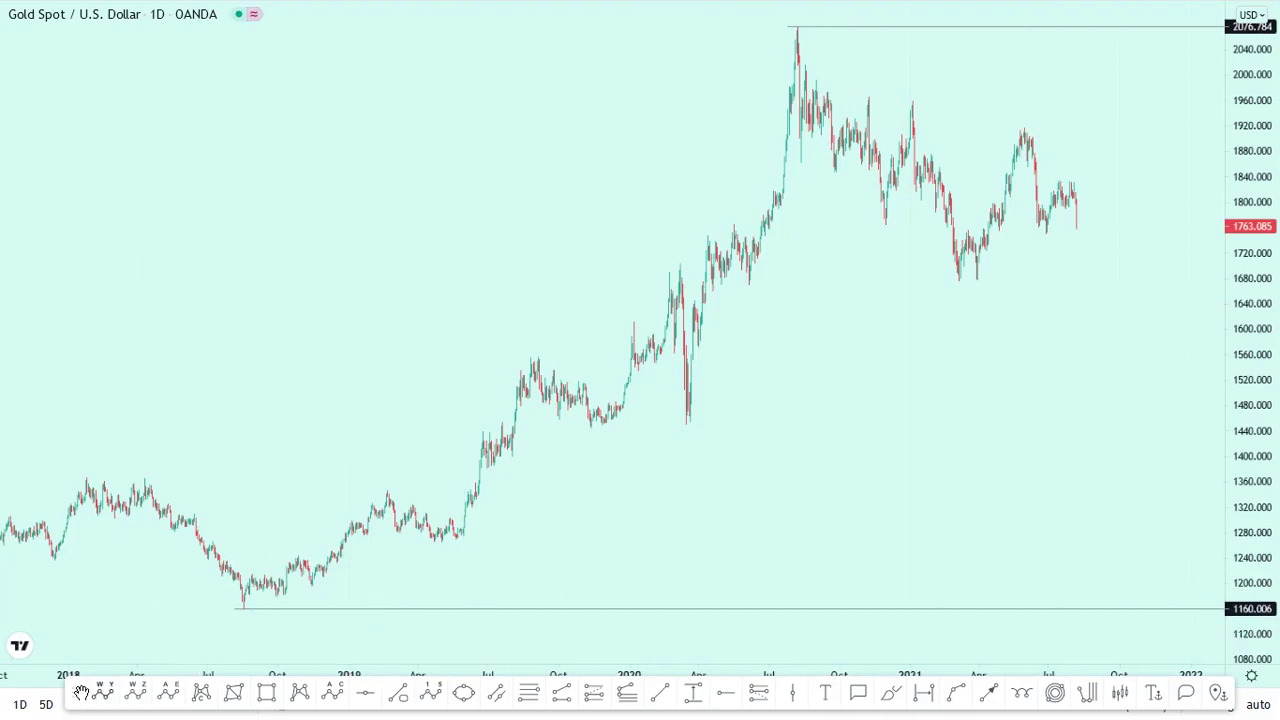
{"action": "left_click_drag", "start_coordinate": [77, 708], "coordinate": [91, 641]}
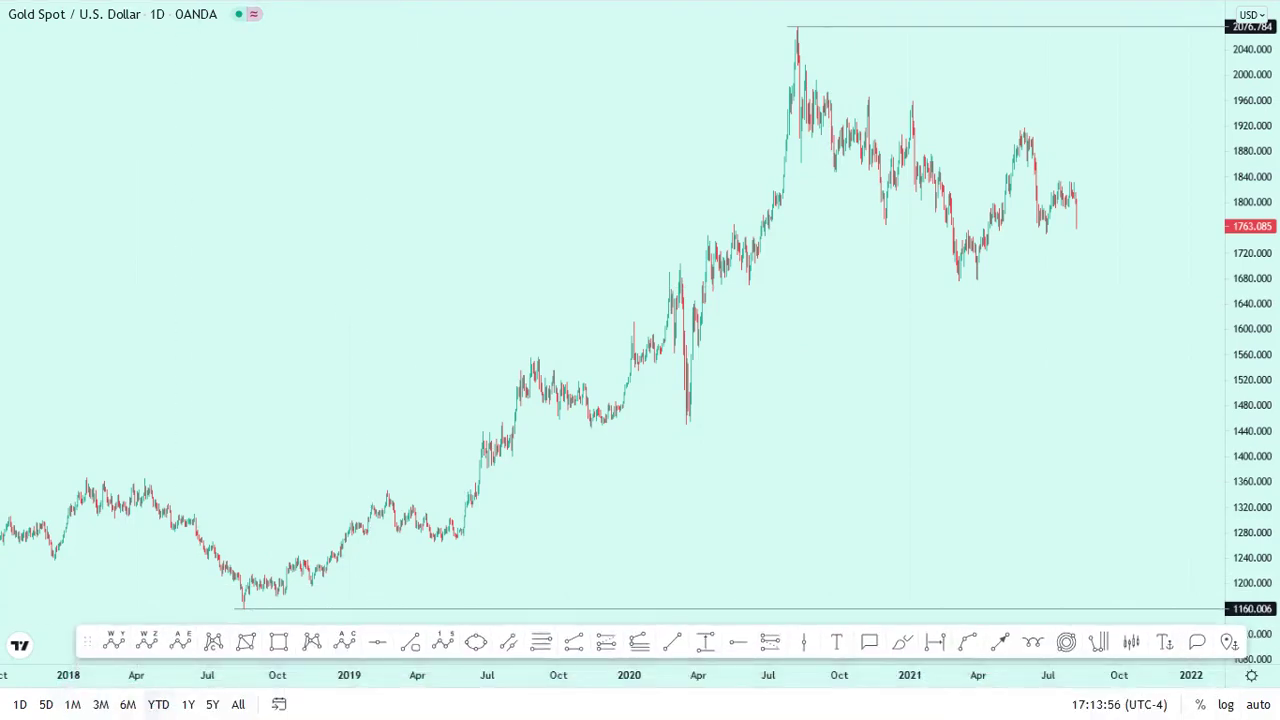
{"action": "left_click_drag", "start_coordinate": [82, 652], "coordinate": [80, 713]}
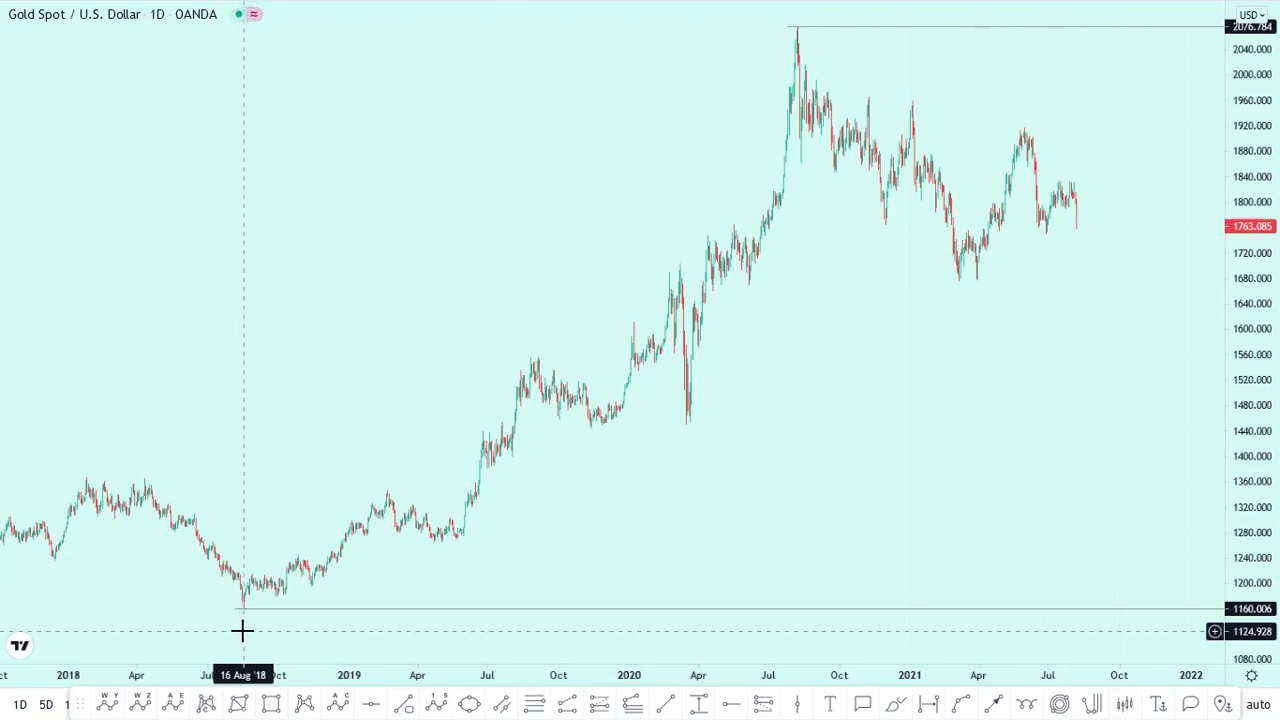
{"action": "left_click", "coordinate": [995, 705]}
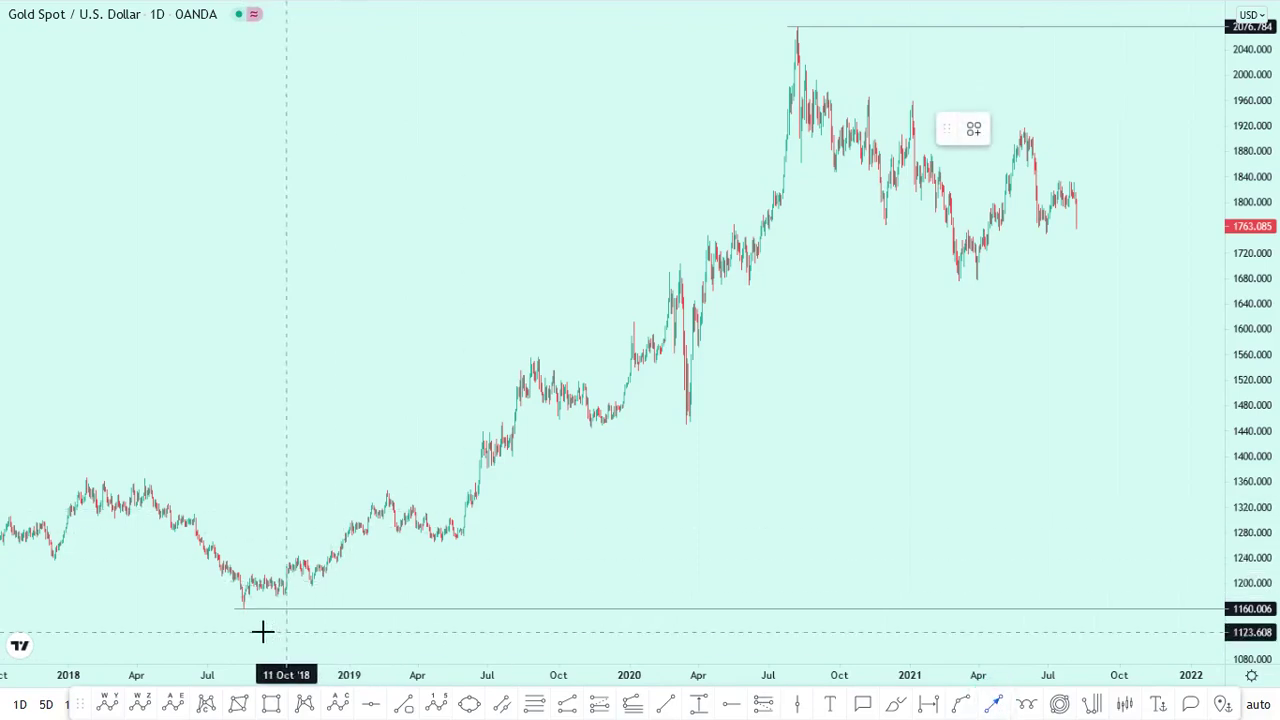
{"action": "left_click", "coordinate": [261, 588]}
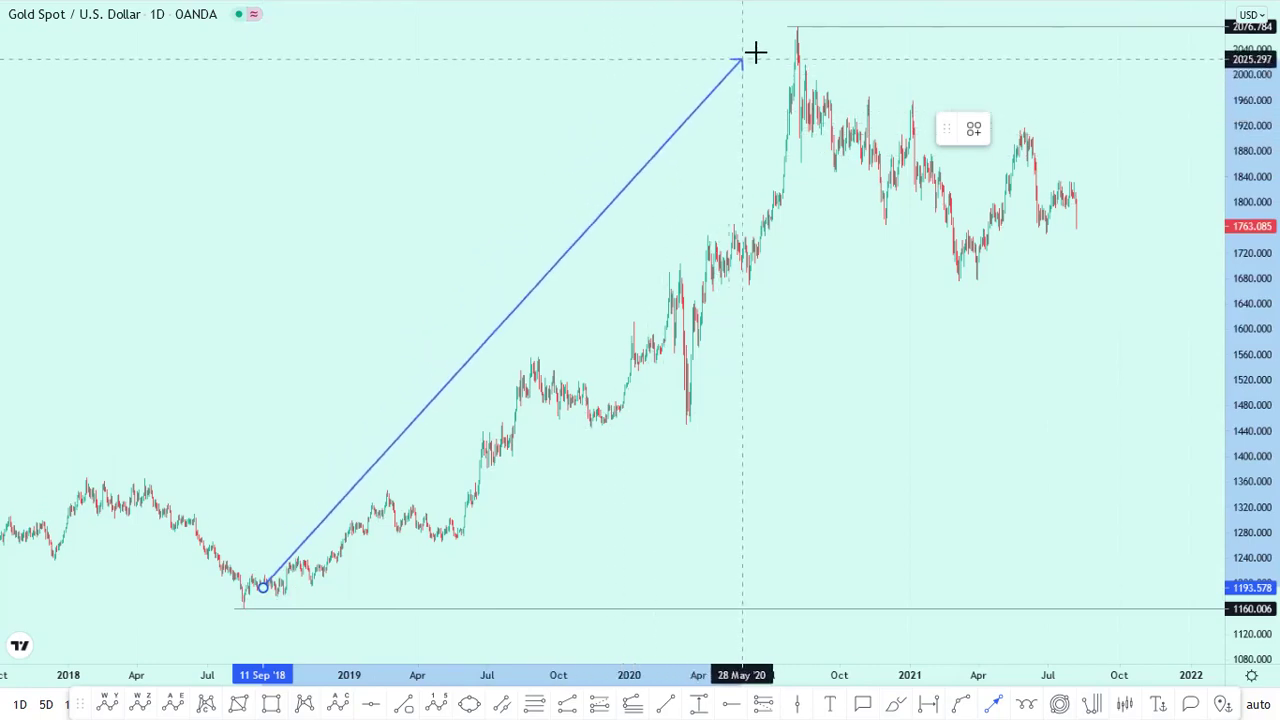
{"action": "double_click", "coordinate": [793, 30]}
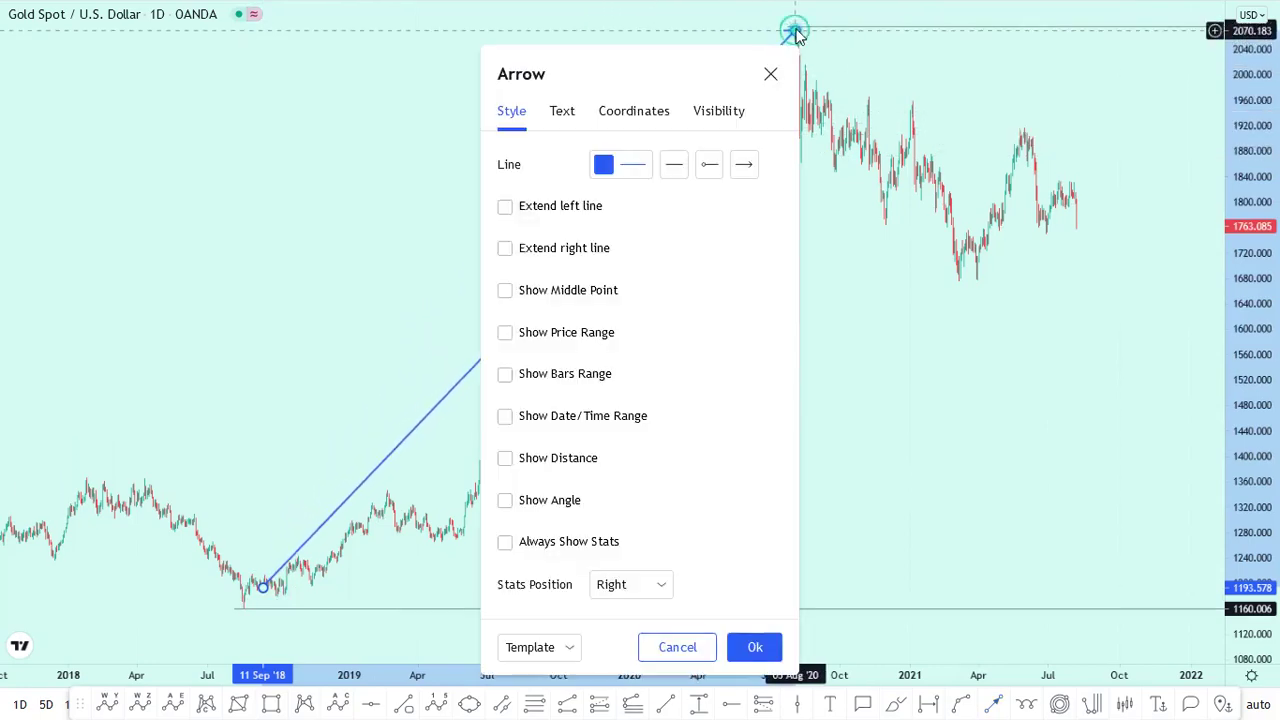
{"action": "left_click", "coordinate": [771, 64]}
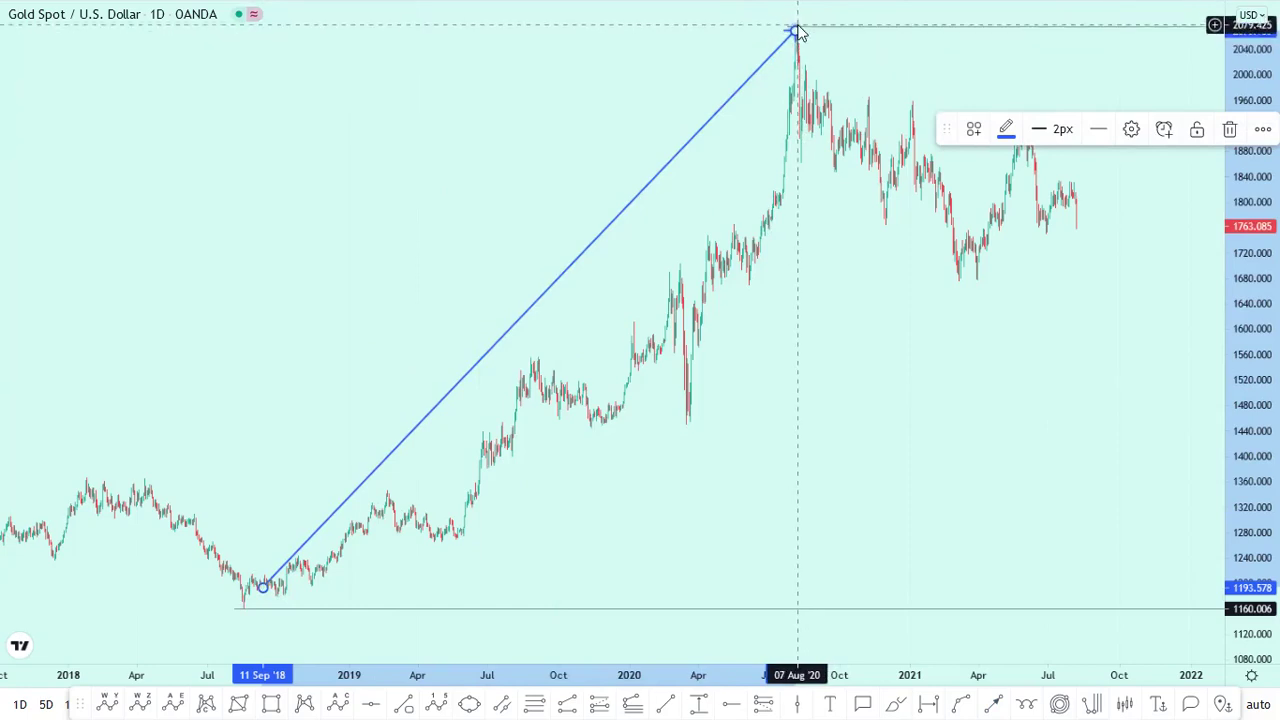
{"action": "left_click_drag", "start_coordinate": [794, 31], "coordinate": [769, 42]}
{"action": "left_click", "coordinate": [1230, 131]}
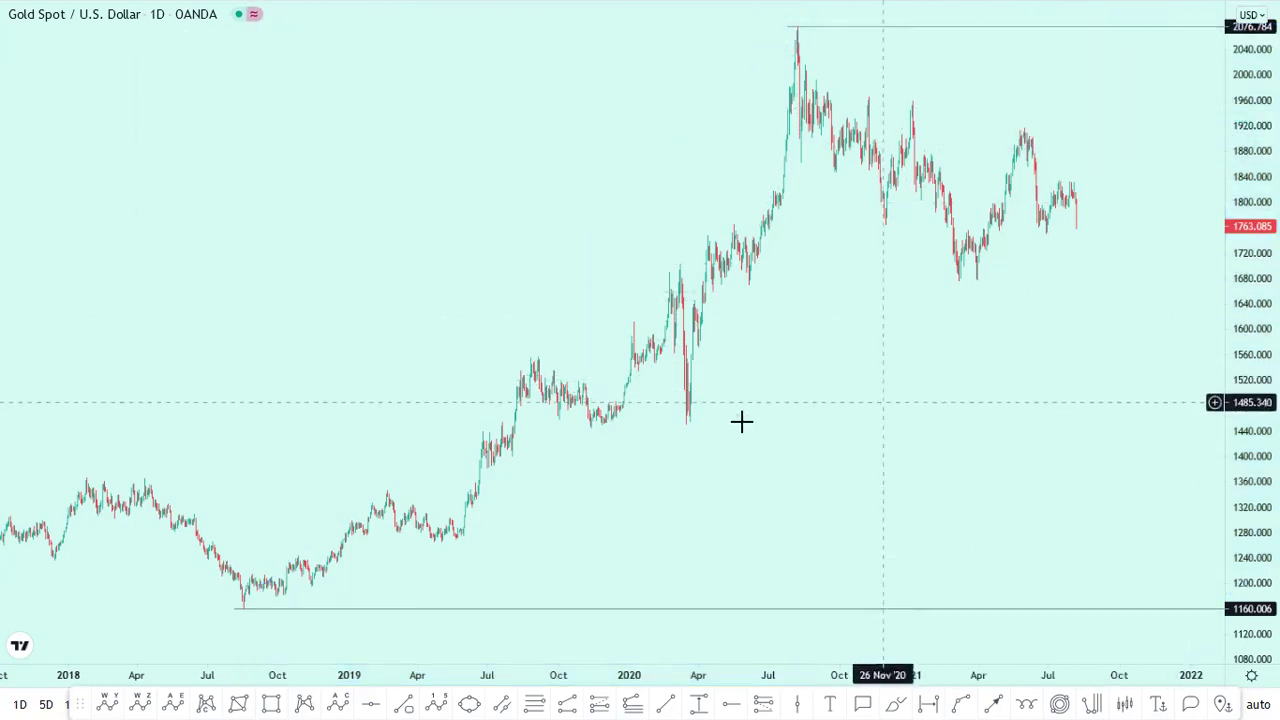
Step: Rescale the price axis to spread the candles over roughly 1500–2000
{"action": "scroll", "coordinate": [738, 425], "scroll_direction": "up", "scroll_amount": 1}
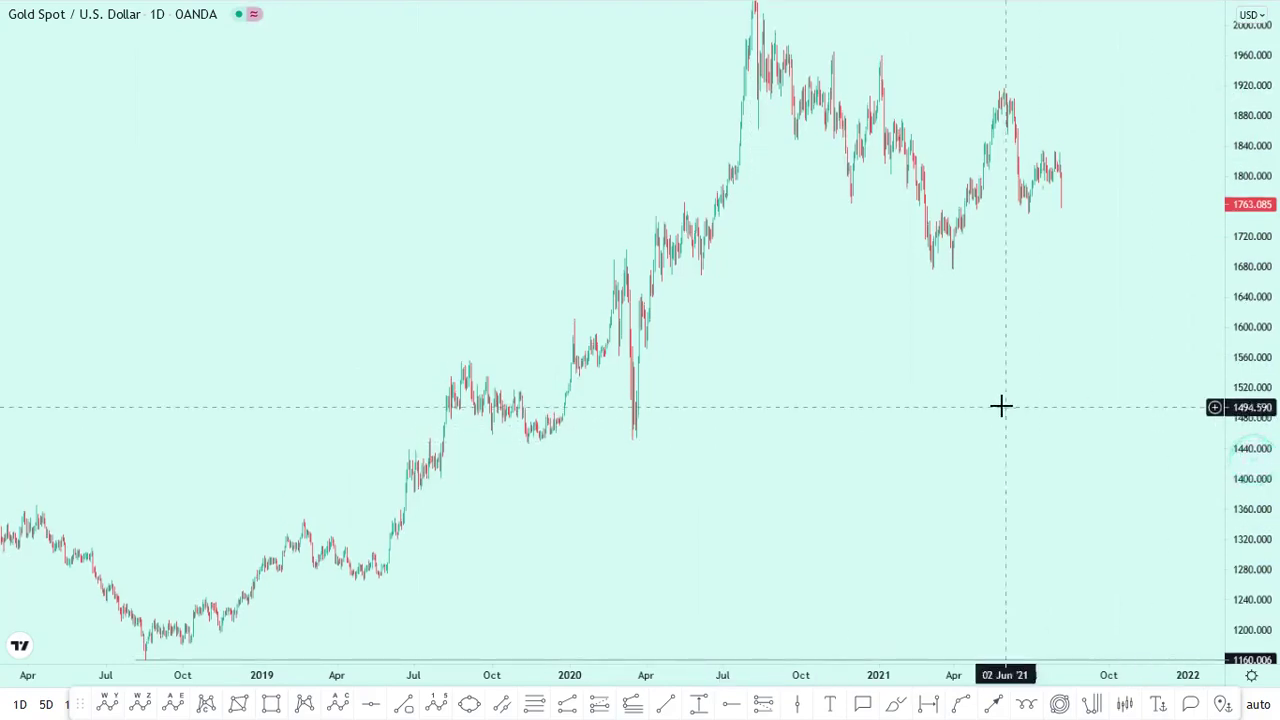
{"action": "scroll", "coordinate": [977, 386], "scroll_direction": "down", "scroll_amount": 2}
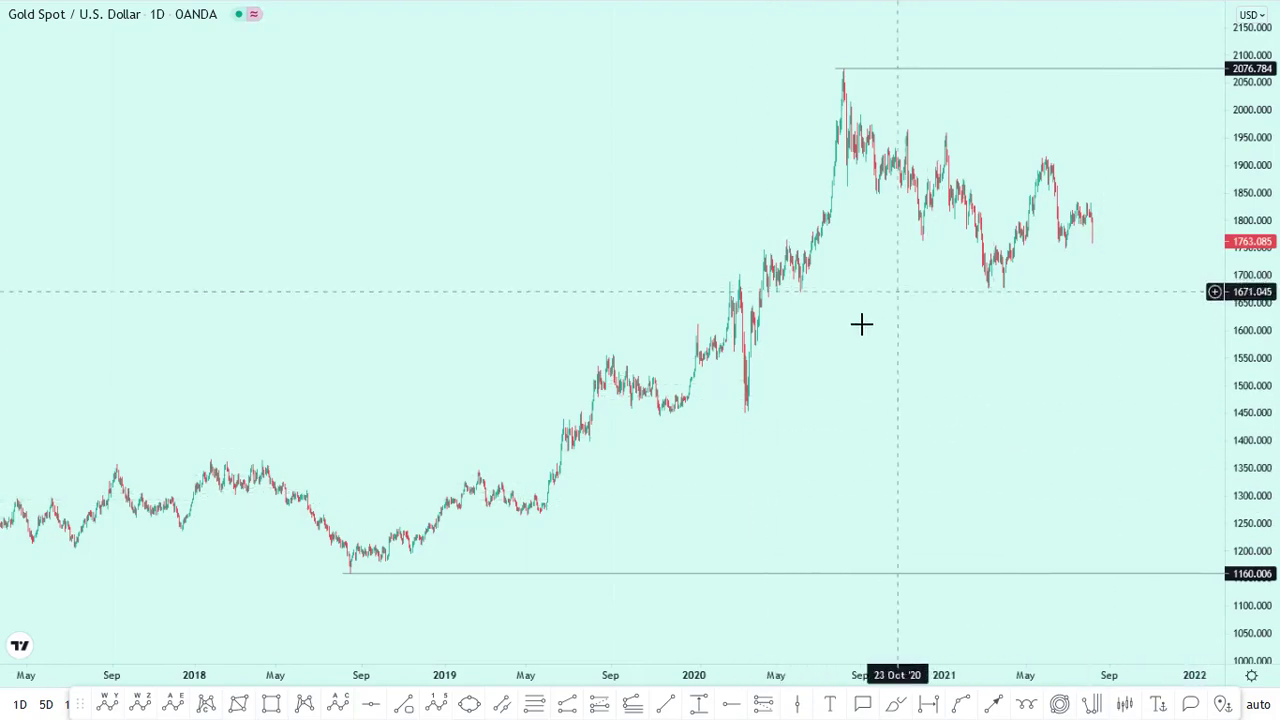
{"action": "scroll", "coordinate": [860, 325], "scroll_direction": "up", "scroll_amount": 2}
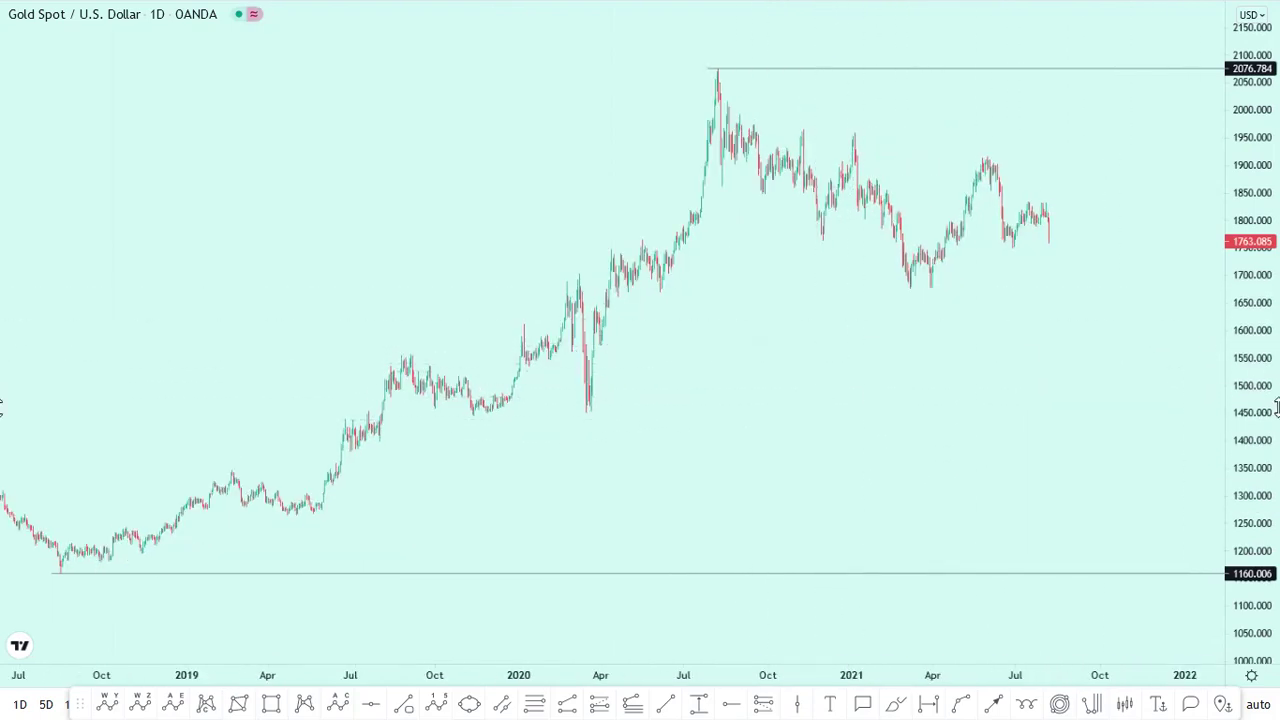
{"action": "left_click_drag", "start_coordinate": [1277, 410], "coordinate": [1277, 308]}
{"action": "scroll", "coordinate": [922, 375], "scroll_direction": "up", "scroll_amount": 1}
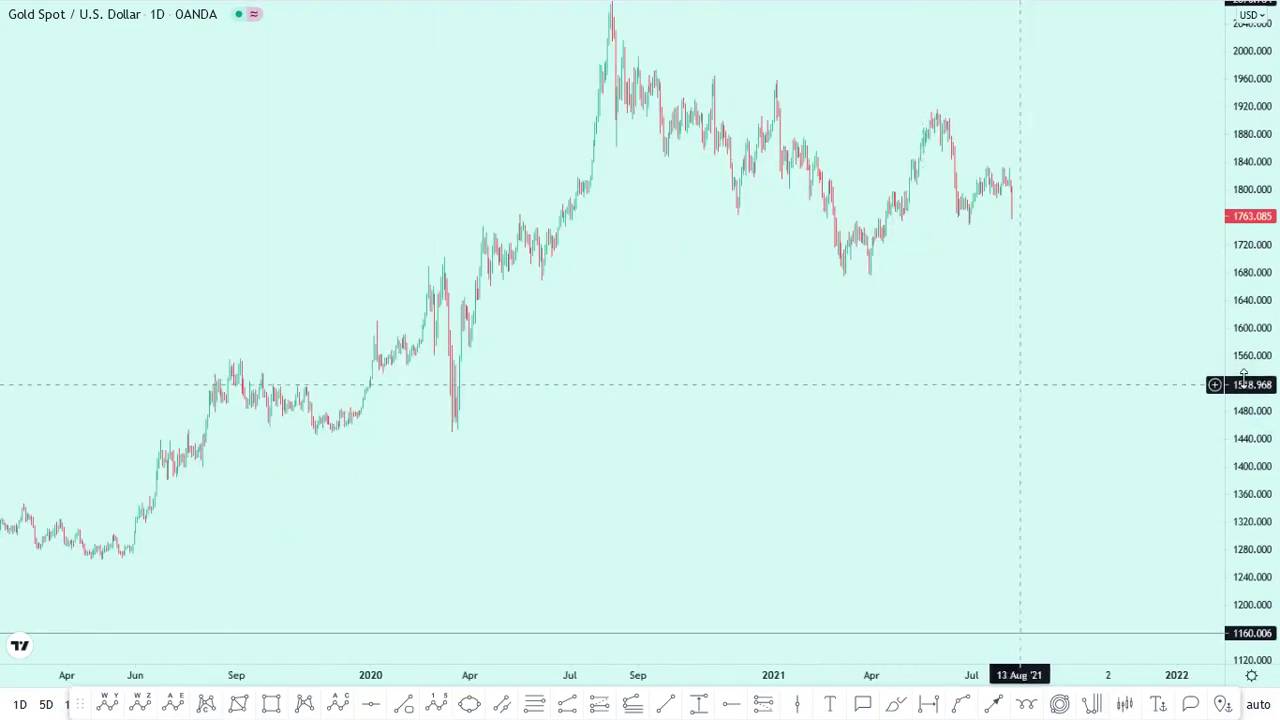
{"action": "double_click", "coordinate": [1275, 313]}
{"action": "scroll", "coordinate": [831, 349], "scroll_direction": "up", "scroll_amount": 1}
{"action": "left_click_drag", "start_coordinate": [1249, 397], "coordinate": [1257, 411]}
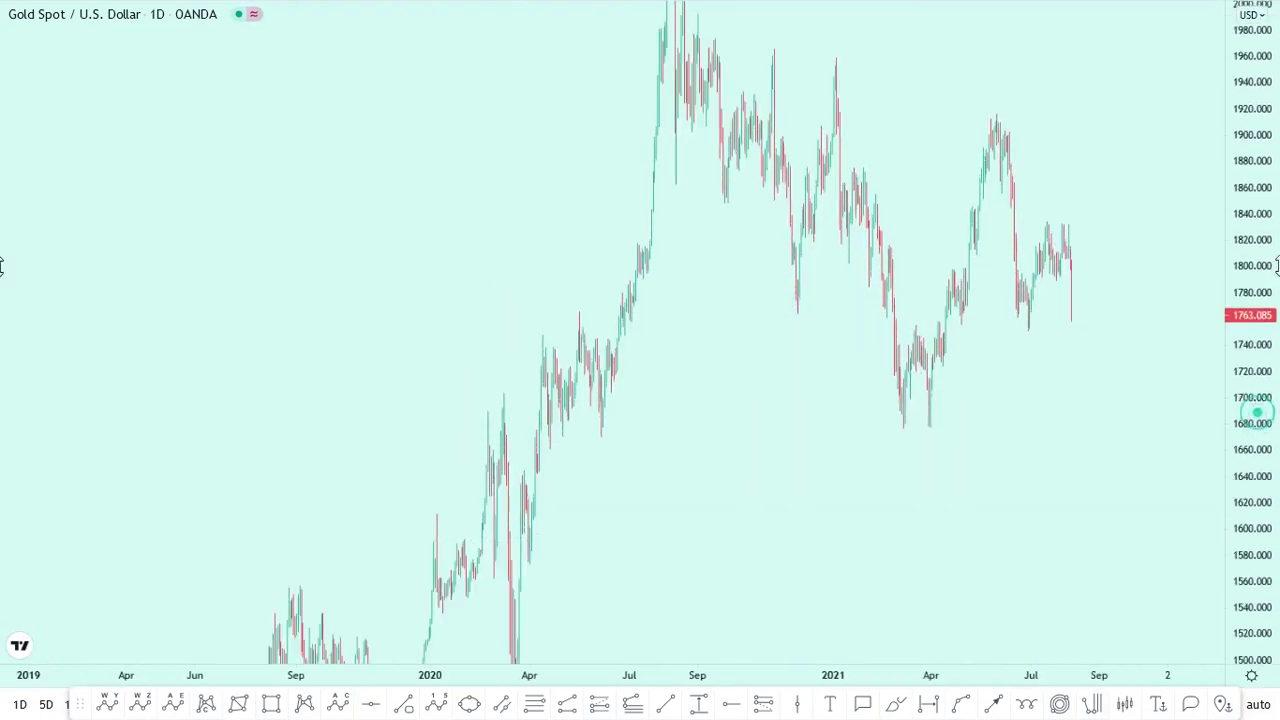
Step: Reset the chart view and pan to late 2019–2021 with the 2076.784 peak near the top
{"action": "right_click", "coordinate": [808, 457]}
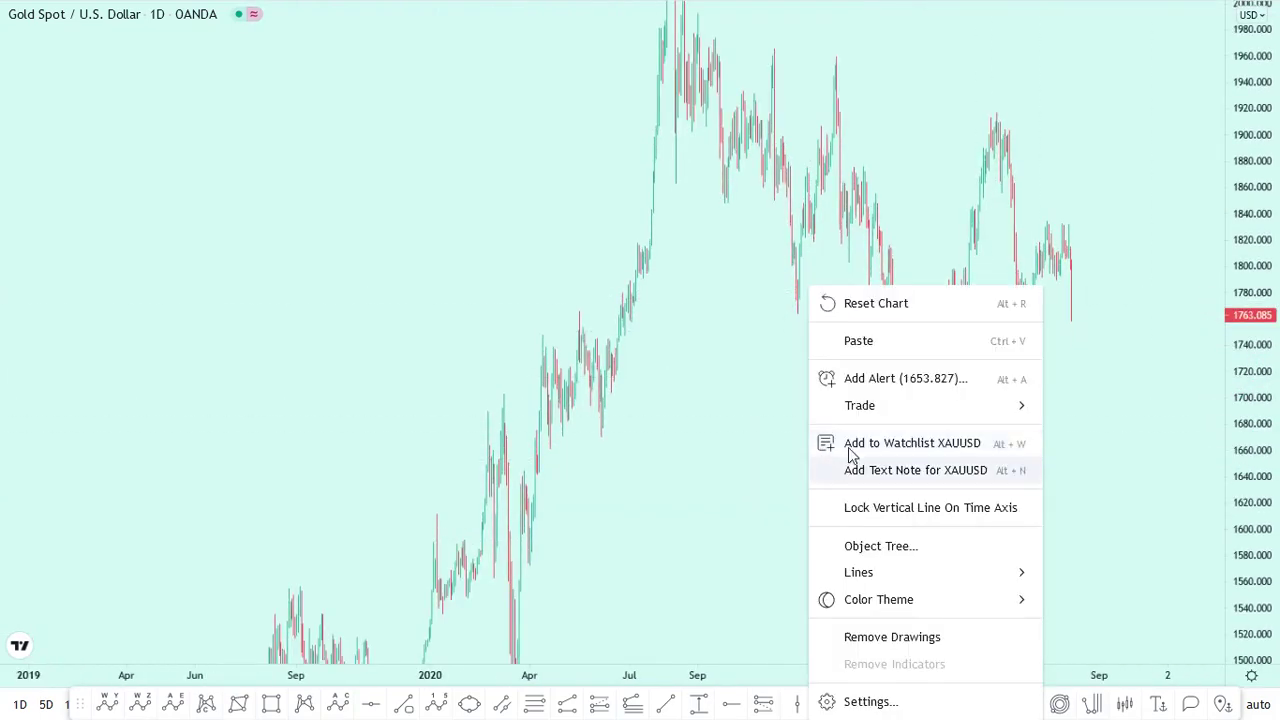
{"action": "left_click", "coordinate": [893, 313]}
{"action": "right_click", "coordinate": [1000, 172]}
{"action": "left_click", "coordinate": [1024, 184]}
{"action": "left_click_drag", "start_coordinate": [1265, 222], "coordinate": [1268, 437]}
{"action": "left_click_drag", "start_coordinate": [943, 537], "coordinate": [878, 527]}
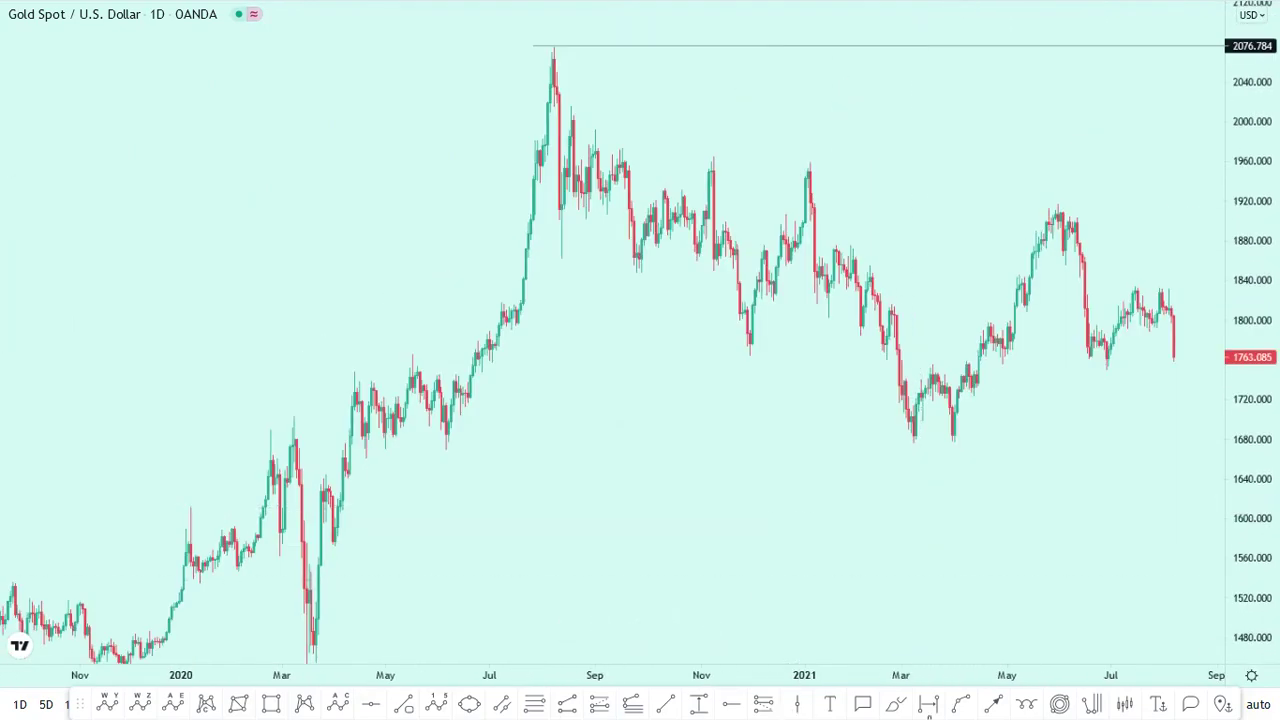
{"action": "left_click_drag", "start_coordinate": [137, 543], "coordinate": [161, 501]}
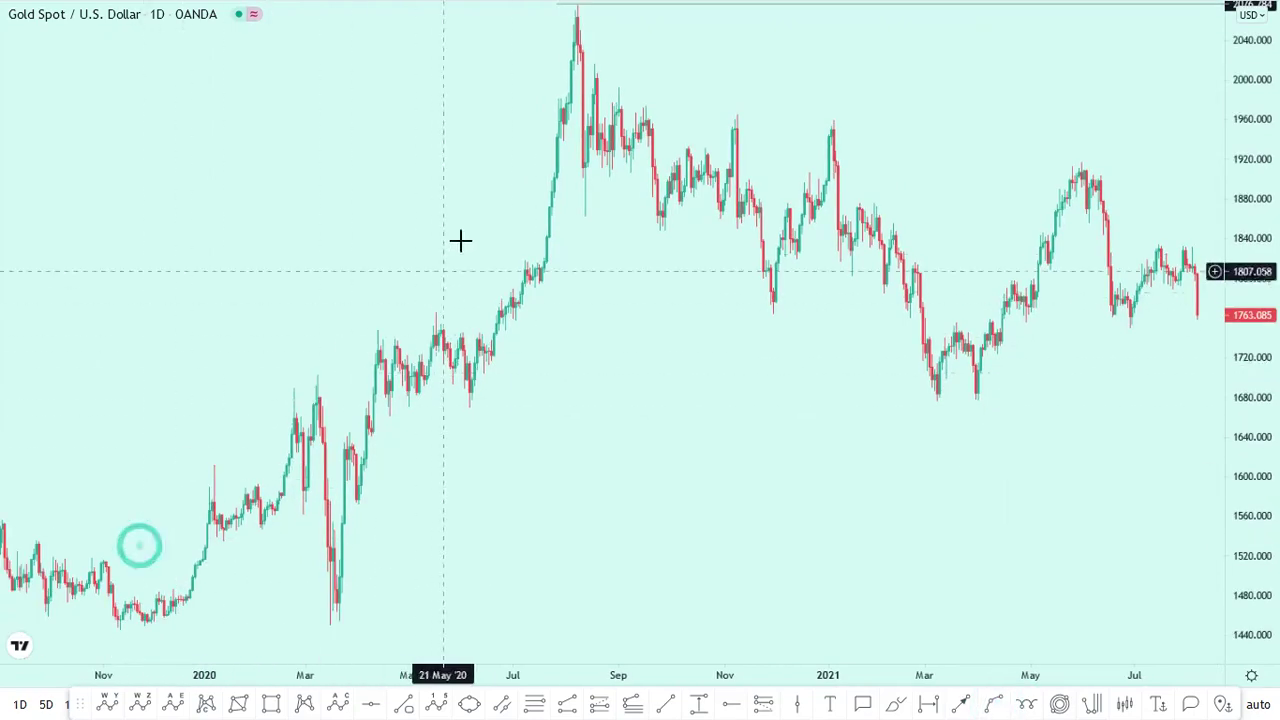
Step: Discard a trial trend line, then draw a blue up arrow ending just below the August 2020 peak
{"action": "left_click", "coordinate": [960, 704]}
{"action": "left_click", "coordinate": [159, 466]}
{"action": "left_click", "coordinate": [451, 106]}
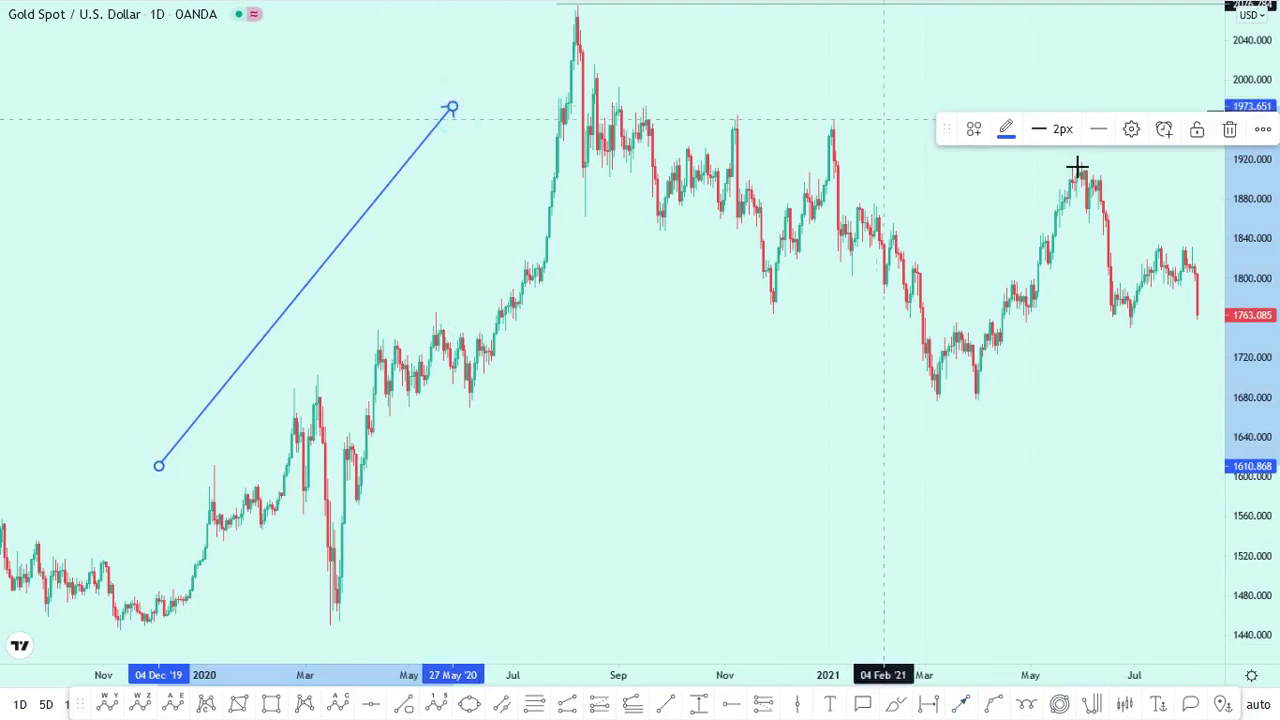
{"action": "left_click", "coordinate": [1231, 130]}
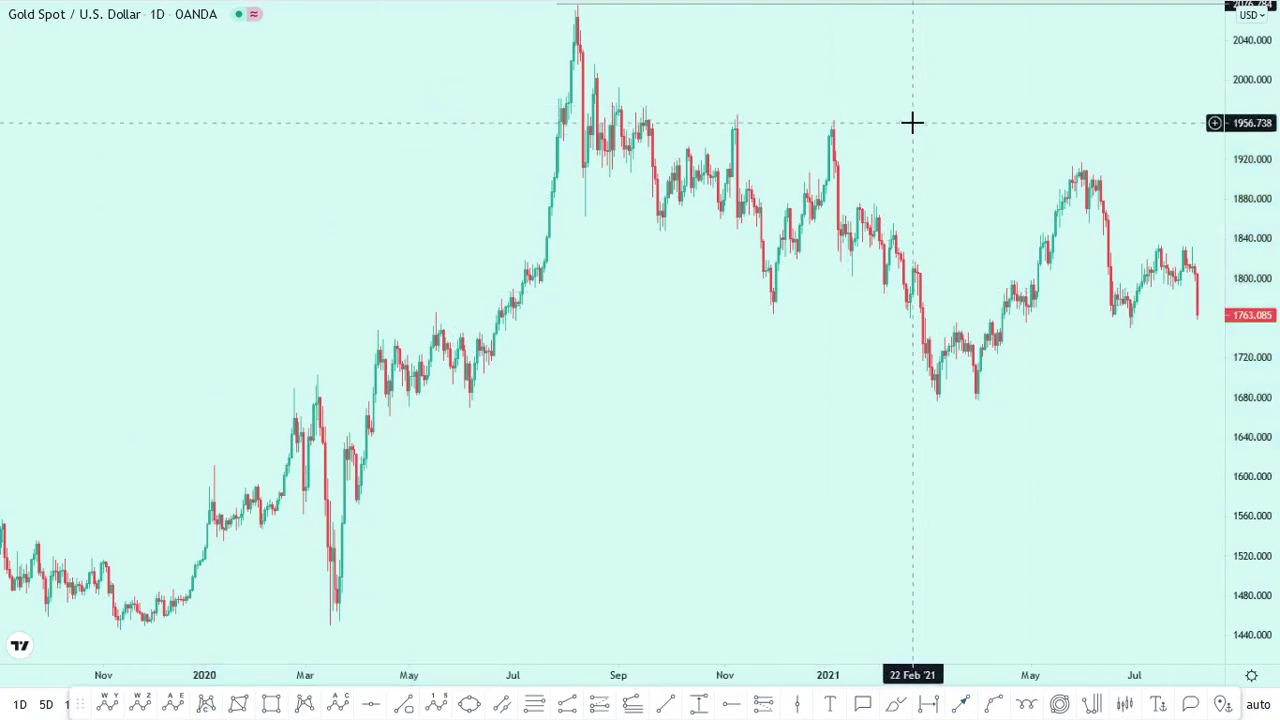
{"action": "left_click_drag", "start_coordinate": [911, 123], "coordinate": [760, 246]}
{"action": "left_click_drag", "start_coordinate": [1276, 357], "coordinate": [1276, 313]}
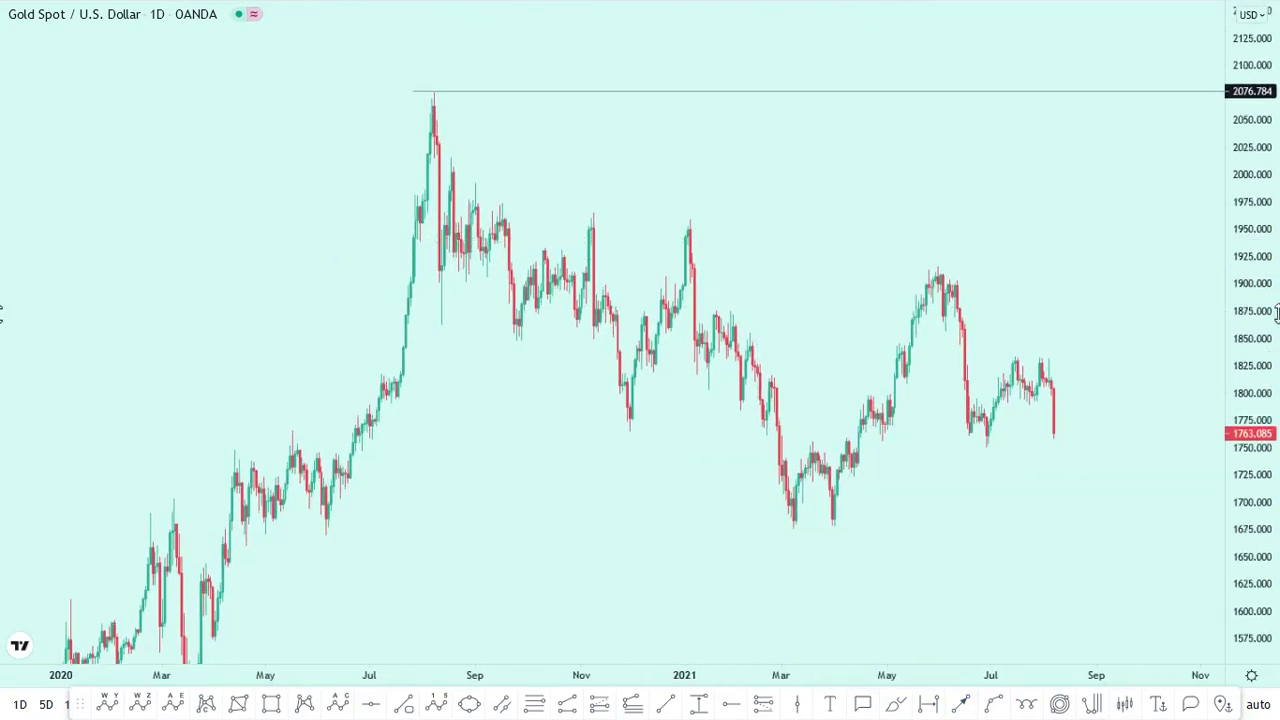
{"action": "scroll", "coordinate": [1274, 318], "scroll_direction": "up", "scroll_amount": 2}
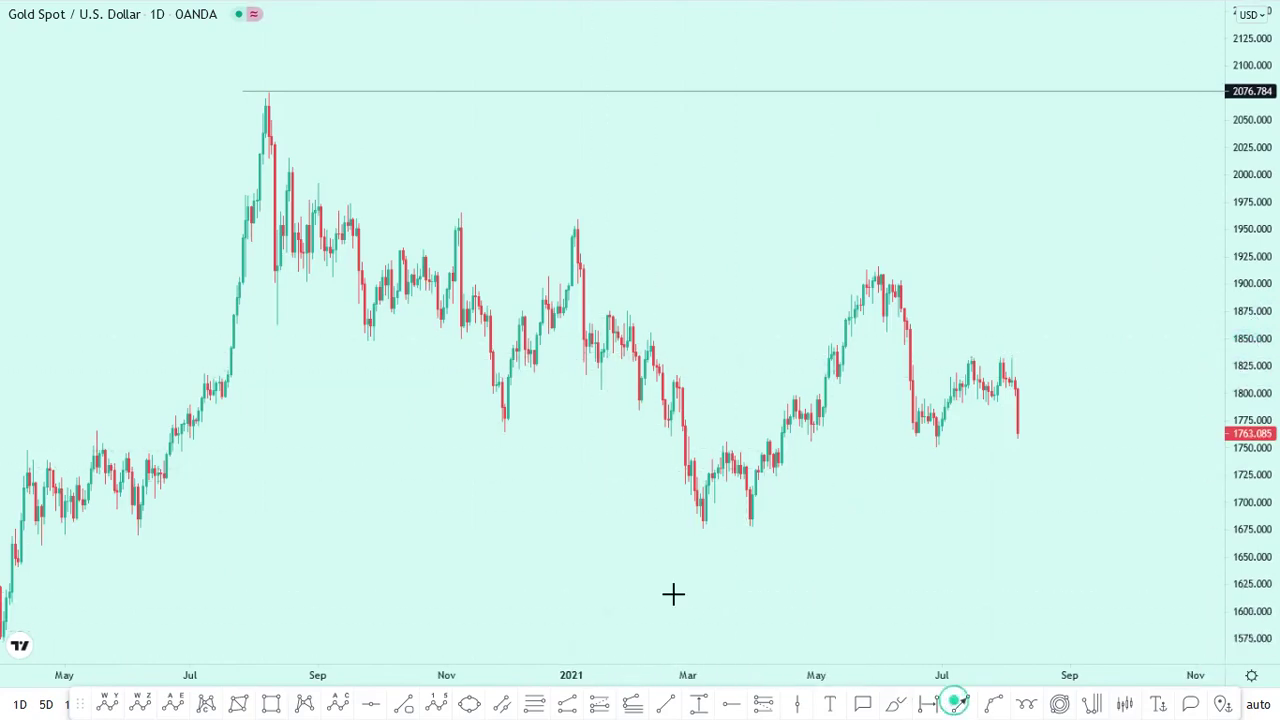
{"action": "left_click", "coordinate": [18, 468]}
{"action": "left_click", "coordinate": [198, 108]}
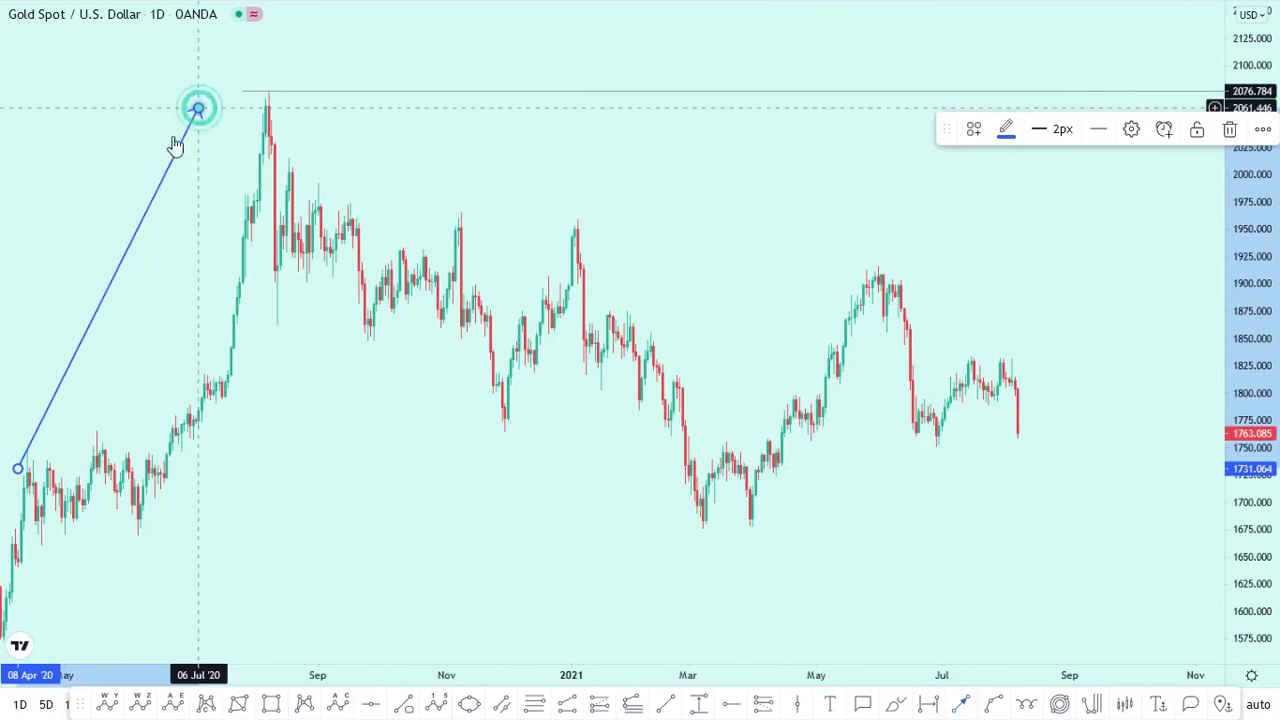
Step: Draw a black line falling from the August 2020 peak to around June 2021
{"action": "left_click", "coordinate": [970, 707]}
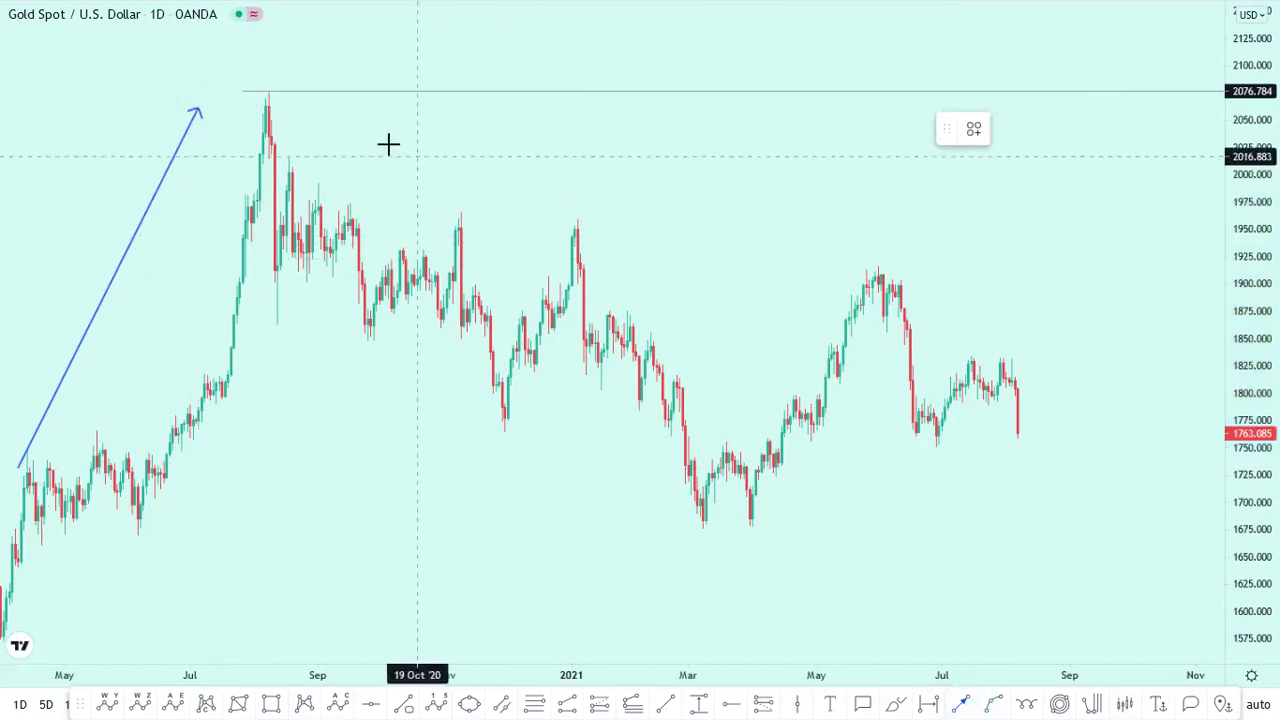
{"action": "left_click", "coordinate": [315, 105]}
{"action": "left_click", "coordinate": [1115, 623]}
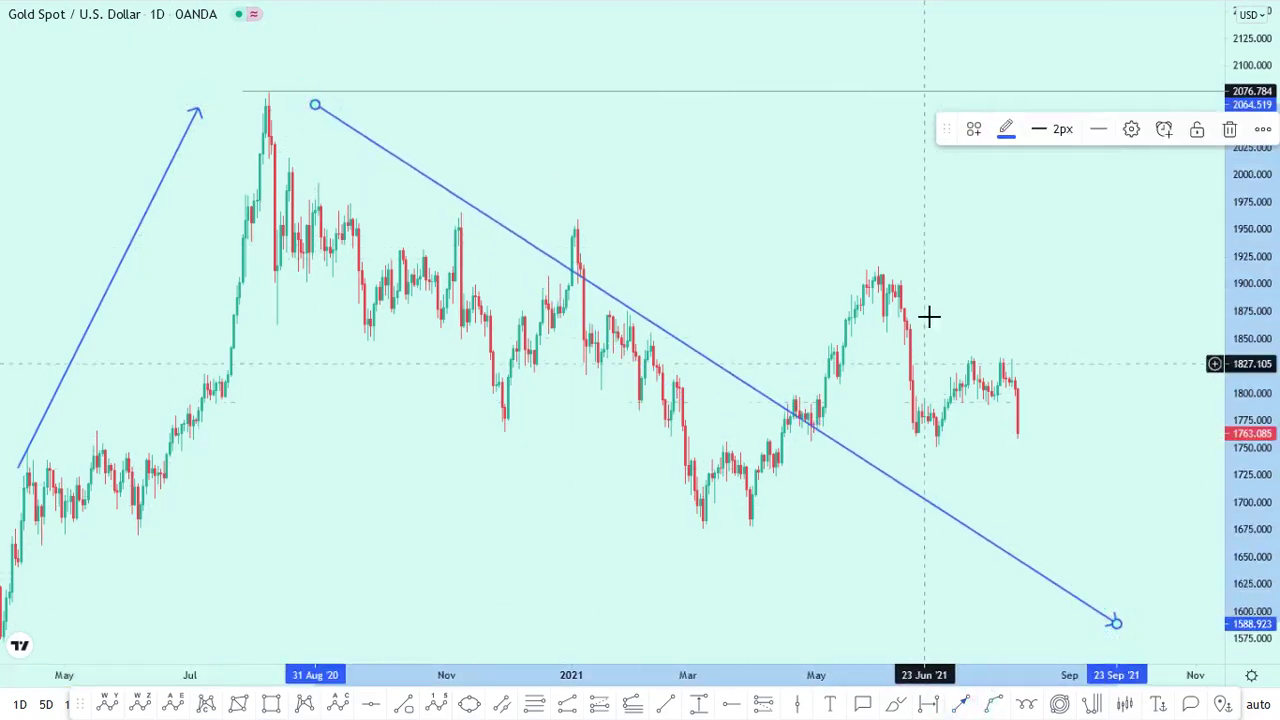
{"action": "left_click", "coordinate": [1006, 130]}
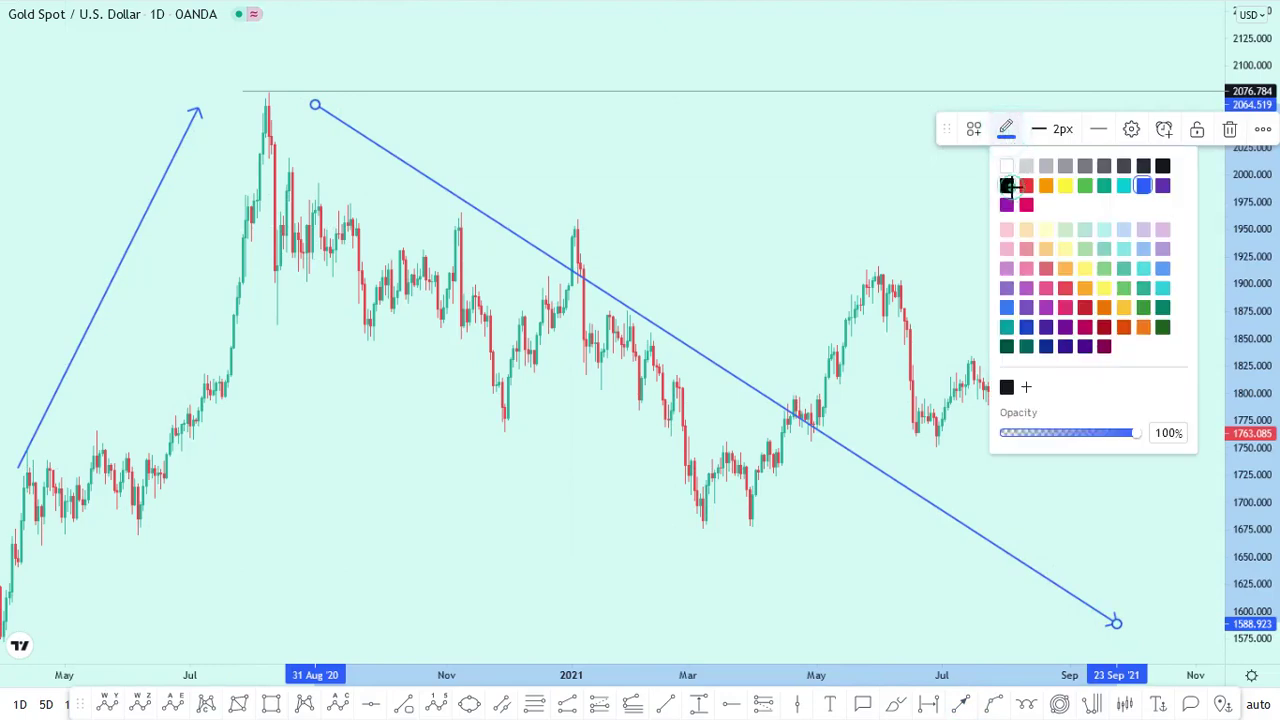
{"action": "left_click", "coordinate": [1007, 186]}
{"action": "left_click", "coordinate": [1117, 437]}
{"action": "left_click_drag", "start_coordinate": [1117, 625], "coordinate": [914, 553]}
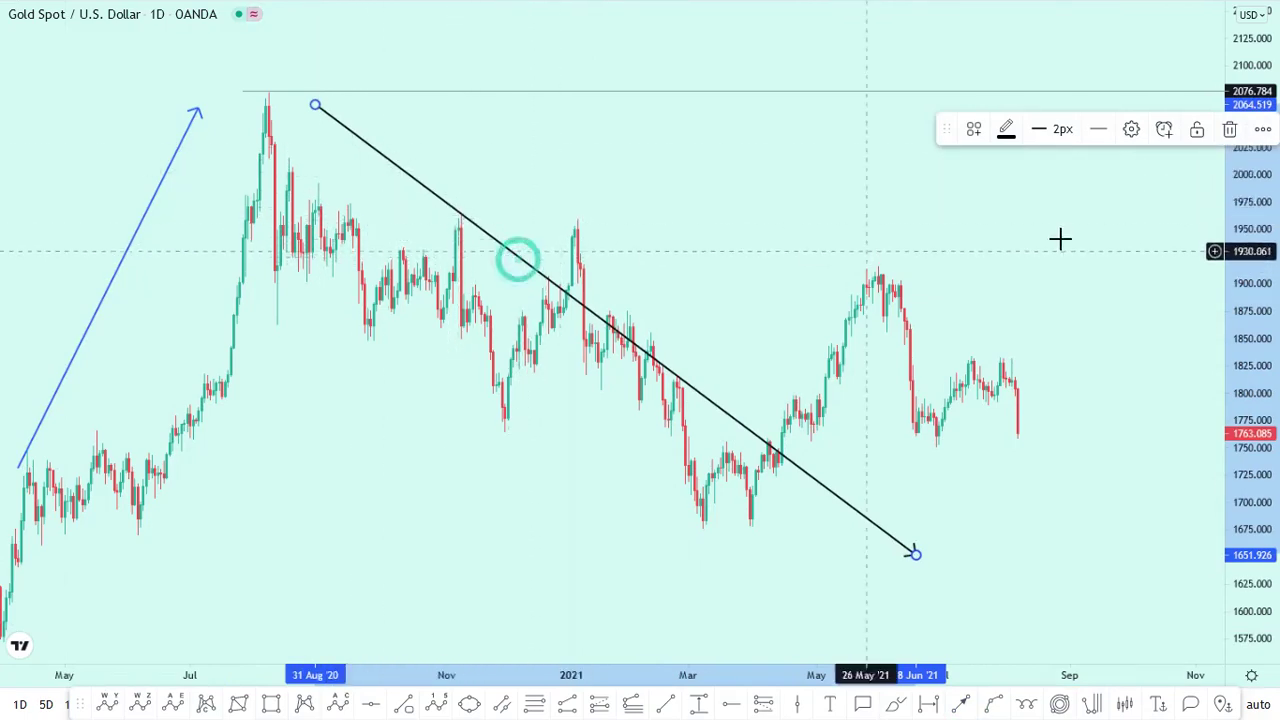
Step: Delete the black descending line and pan the chart right
{"action": "left_click", "coordinate": [1230, 130]}
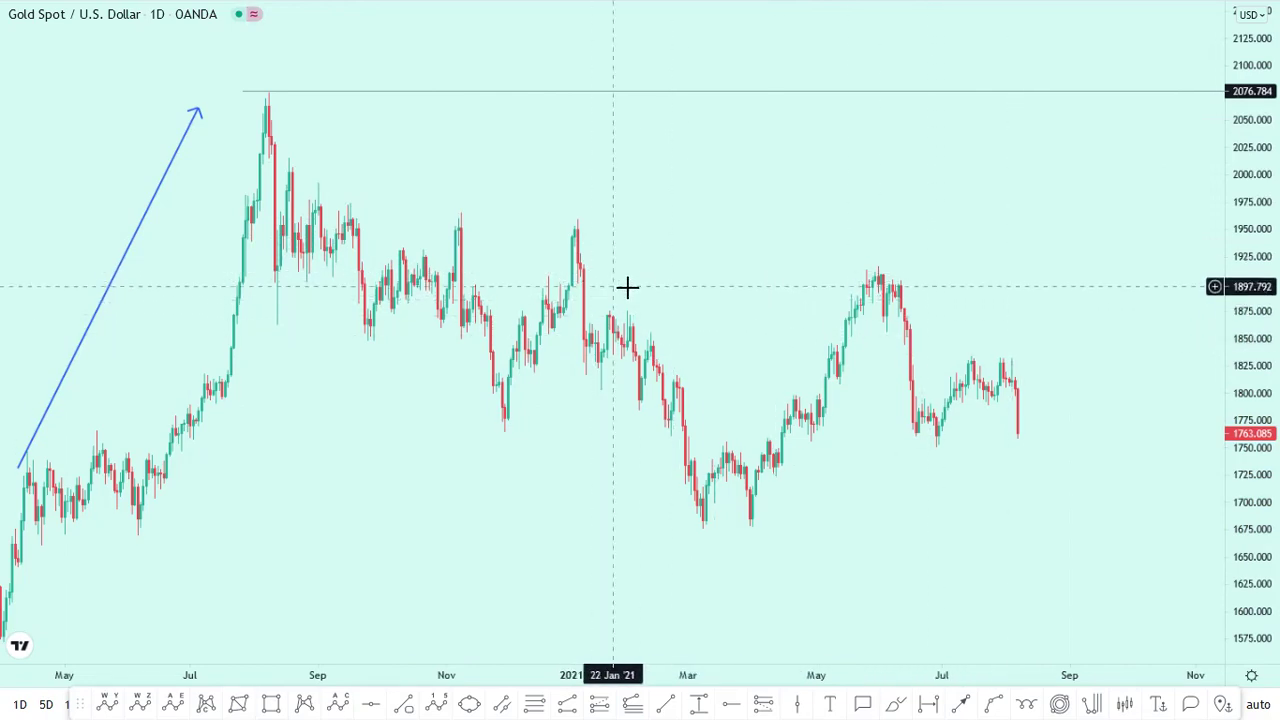
{"action": "left_click_drag", "start_coordinate": [660, 284], "coordinate": [756, 312]}
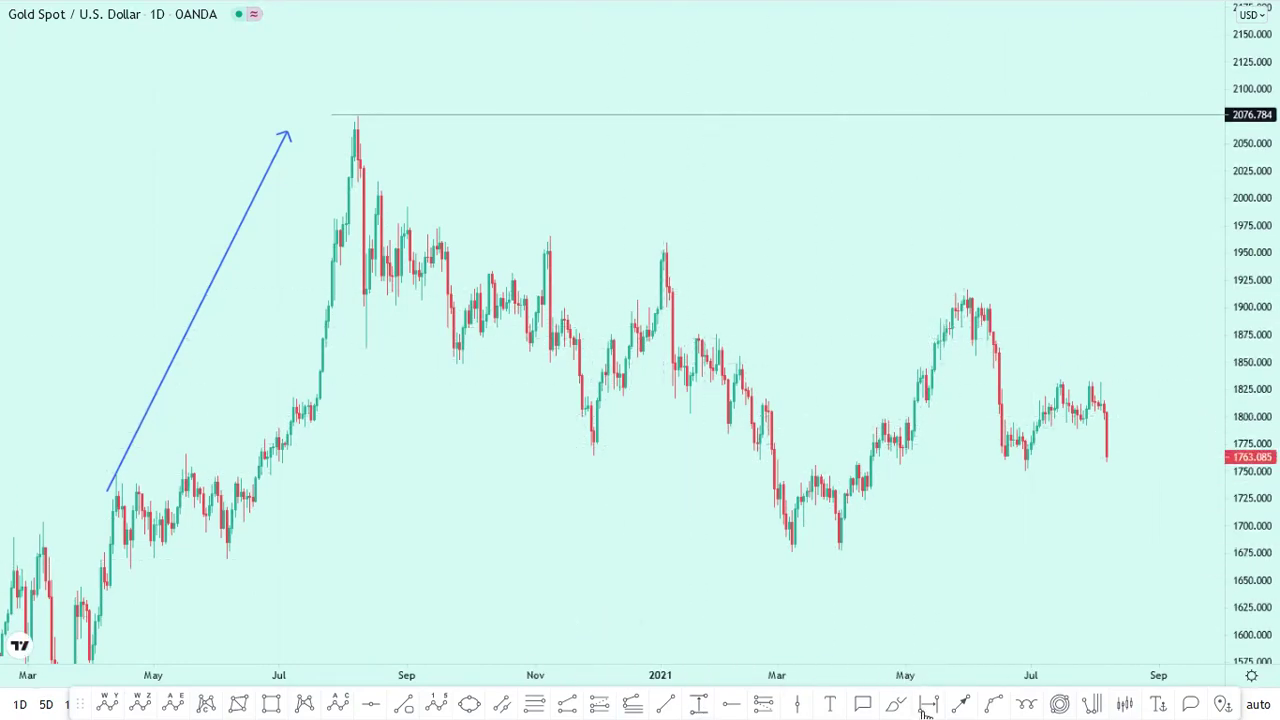
Step: Draw arrows from the August 2020 peak down to the 30 Nov low and up to the early January 2021 high
{"action": "left_click", "coordinate": [963, 706]}
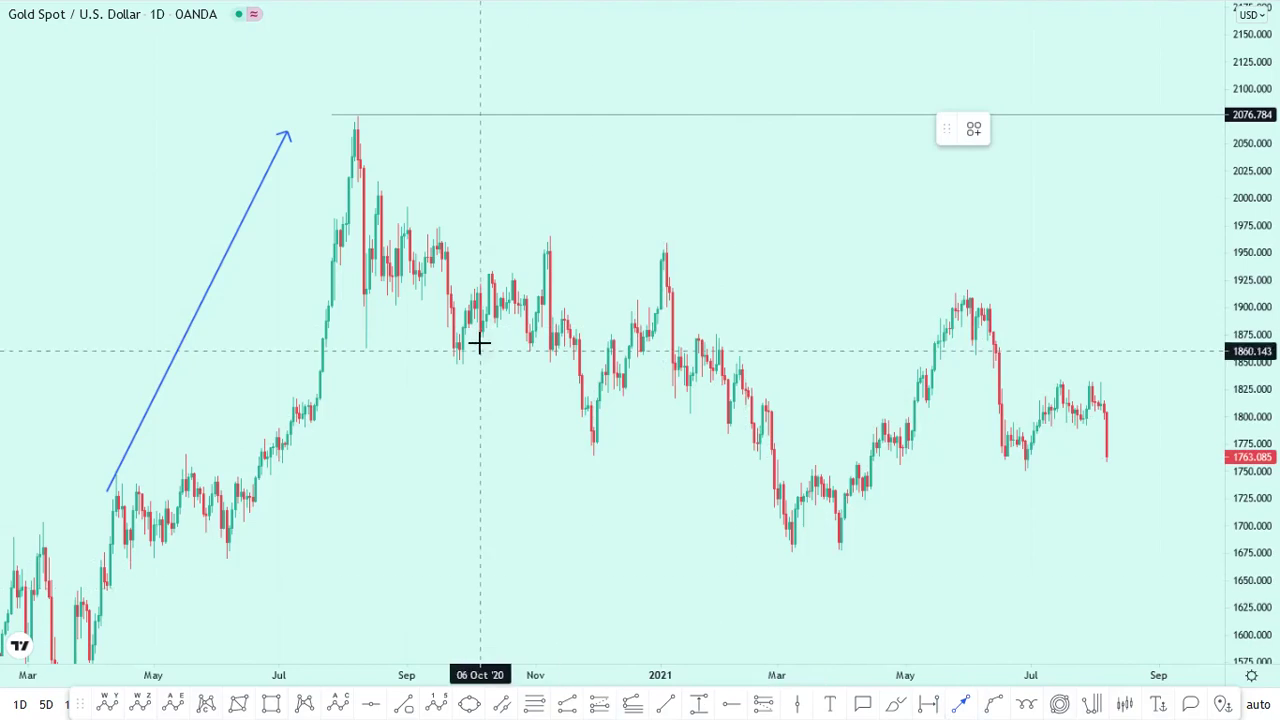
{"action": "left_click", "coordinate": [349, 126]}
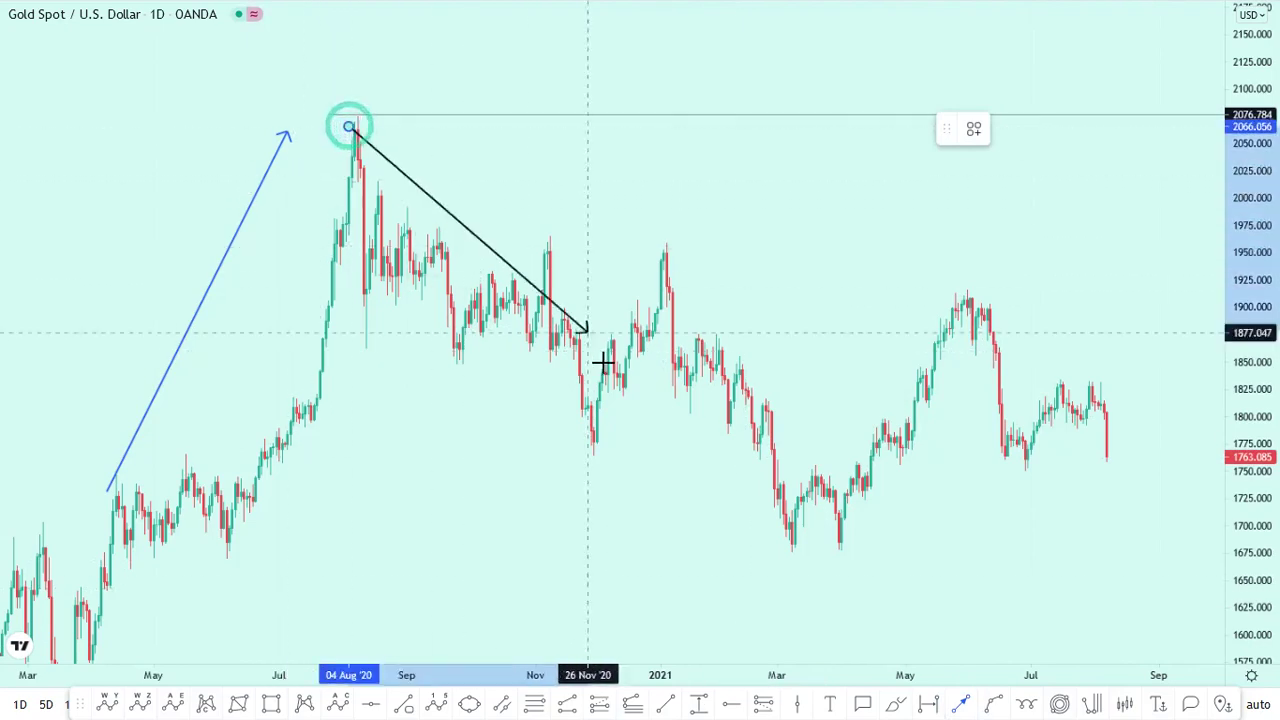
{"action": "left_click", "coordinate": [597, 456]}
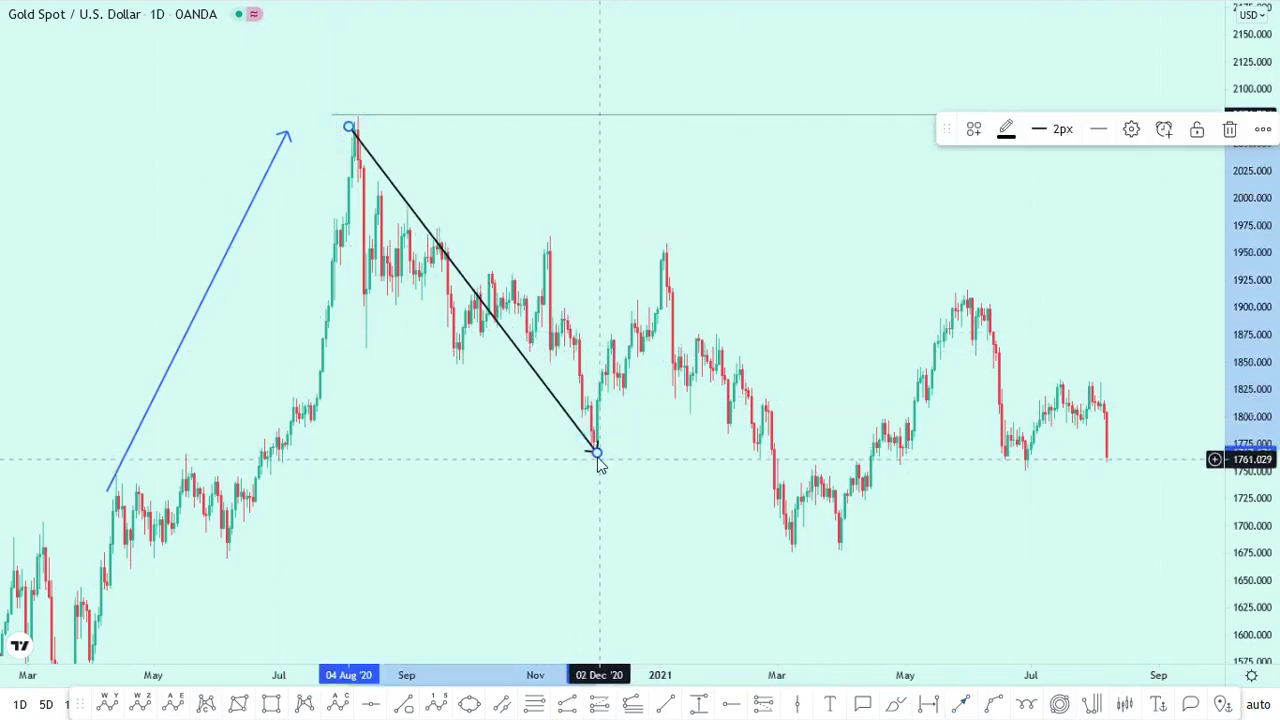
{"action": "left_click_drag", "start_coordinate": [597, 456], "coordinate": [594, 458]}
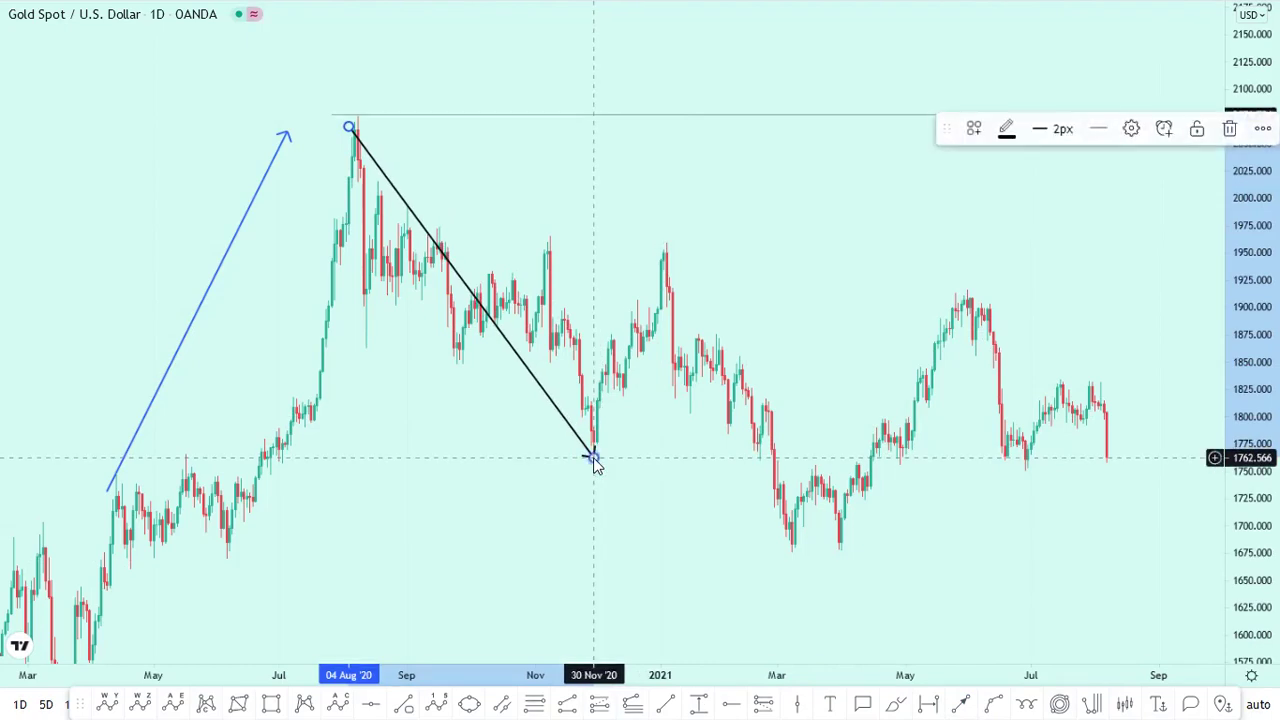
{"action": "left_click", "coordinate": [629, 476]}
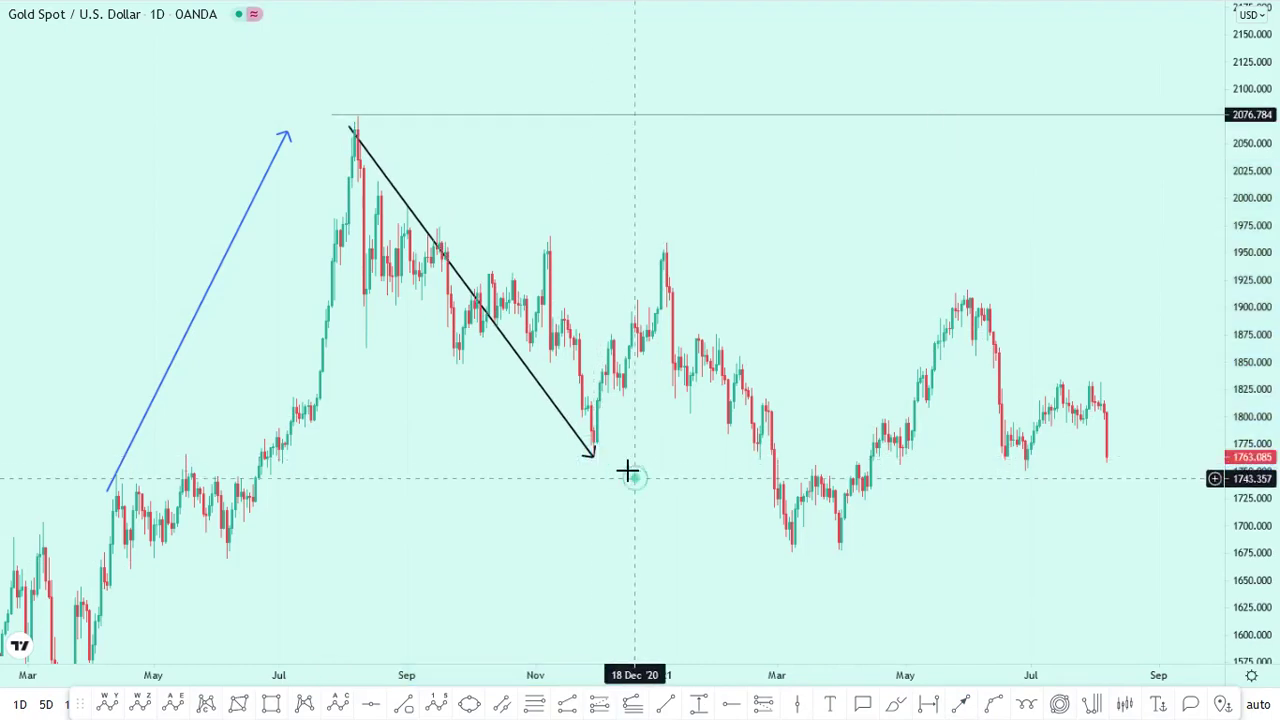
{"action": "left_click", "coordinate": [963, 706]}
{"action": "left_click", "coordinate": [593, 450]}
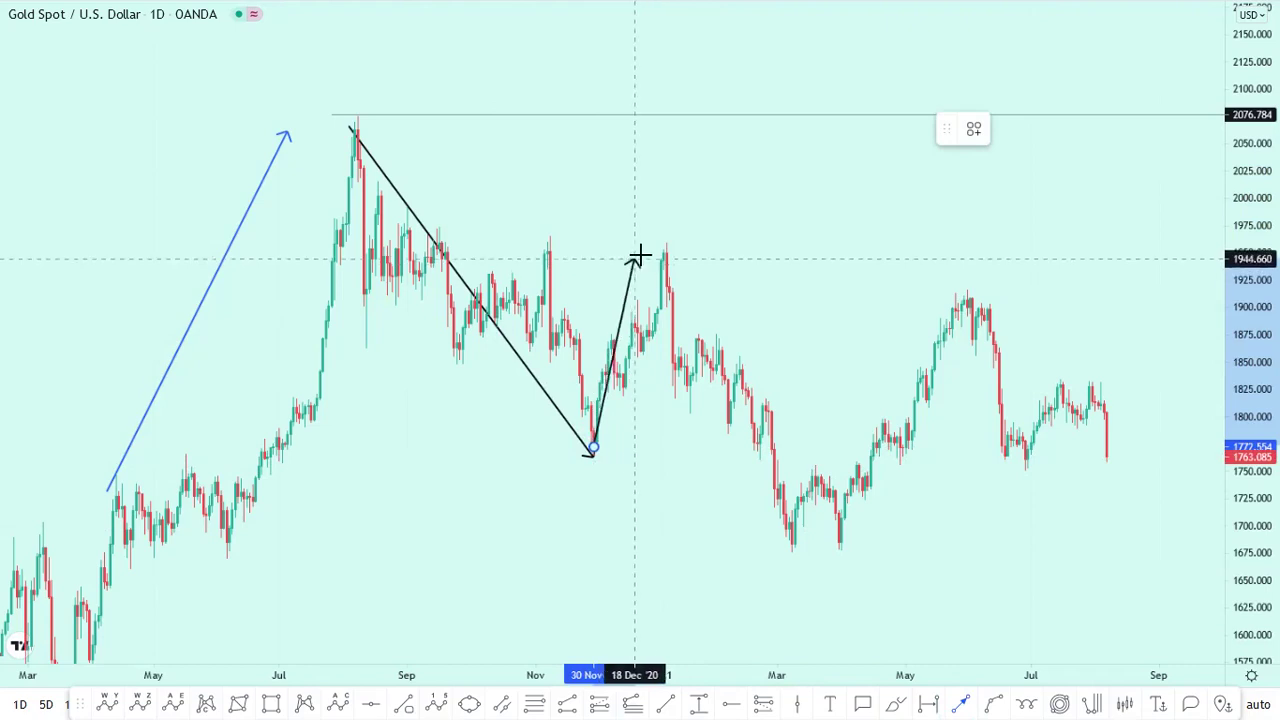
{"action": "left_click", "coordinate": [668, 250]}
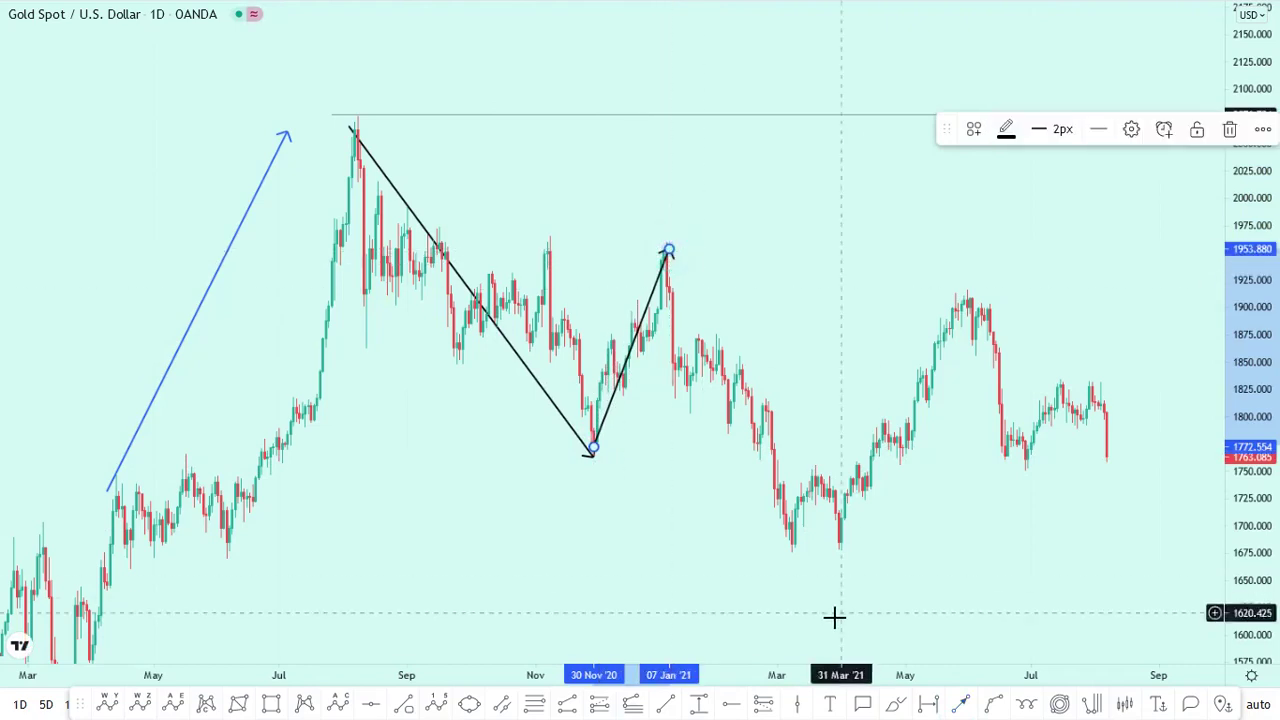
Step: Add arrows down to the April 2021 low, up to the late May high, and down to about 1665 in August
{"action": "left_click", "coordinate": [962, 705]}
{"action": "left_click", "coordinate": [675, 256]}
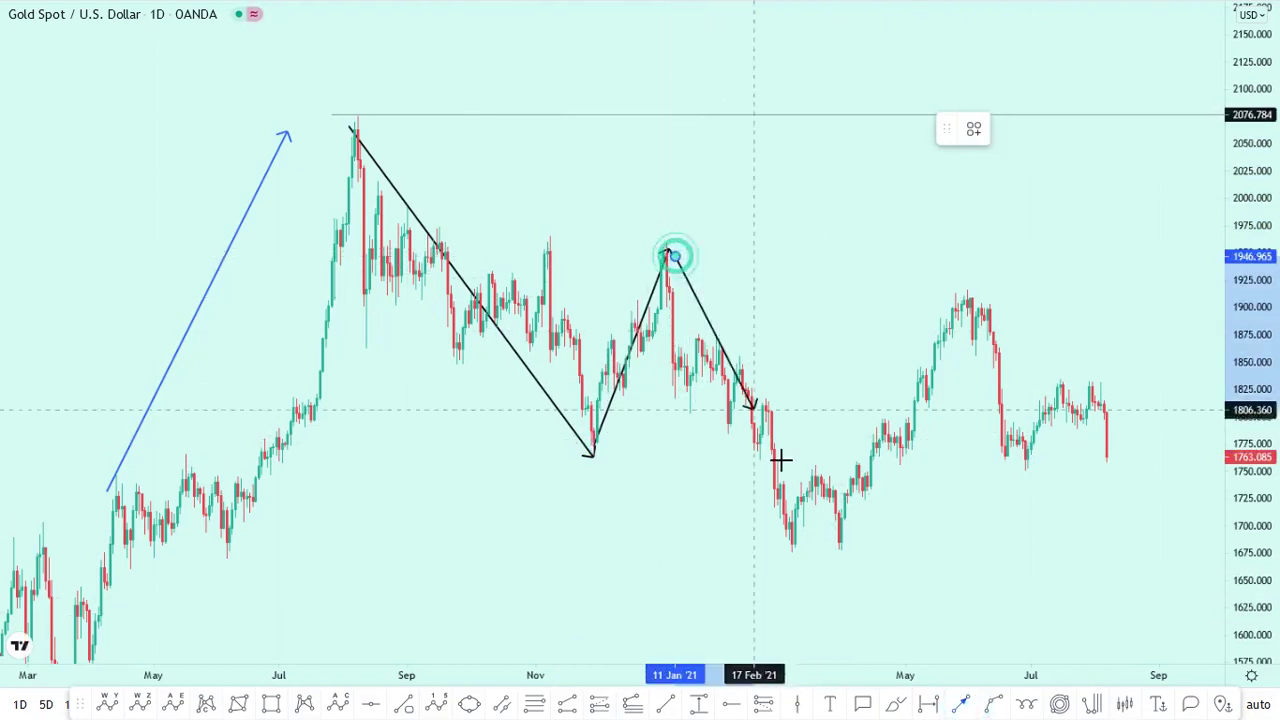
{"action": "left_click", "coordinate": [846, 549]}
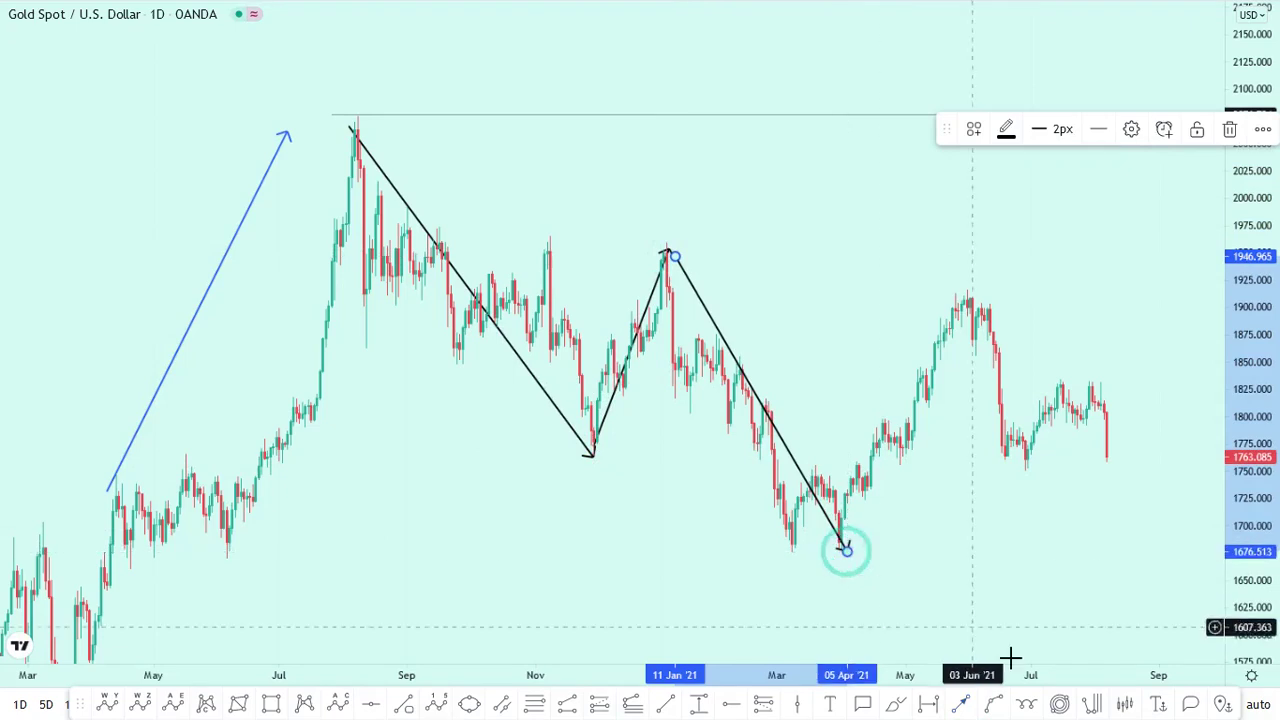
{"action": "left_click", "coordinate": [964, 706]}
{"action": "left_click", "coordinate": [849, 537]}
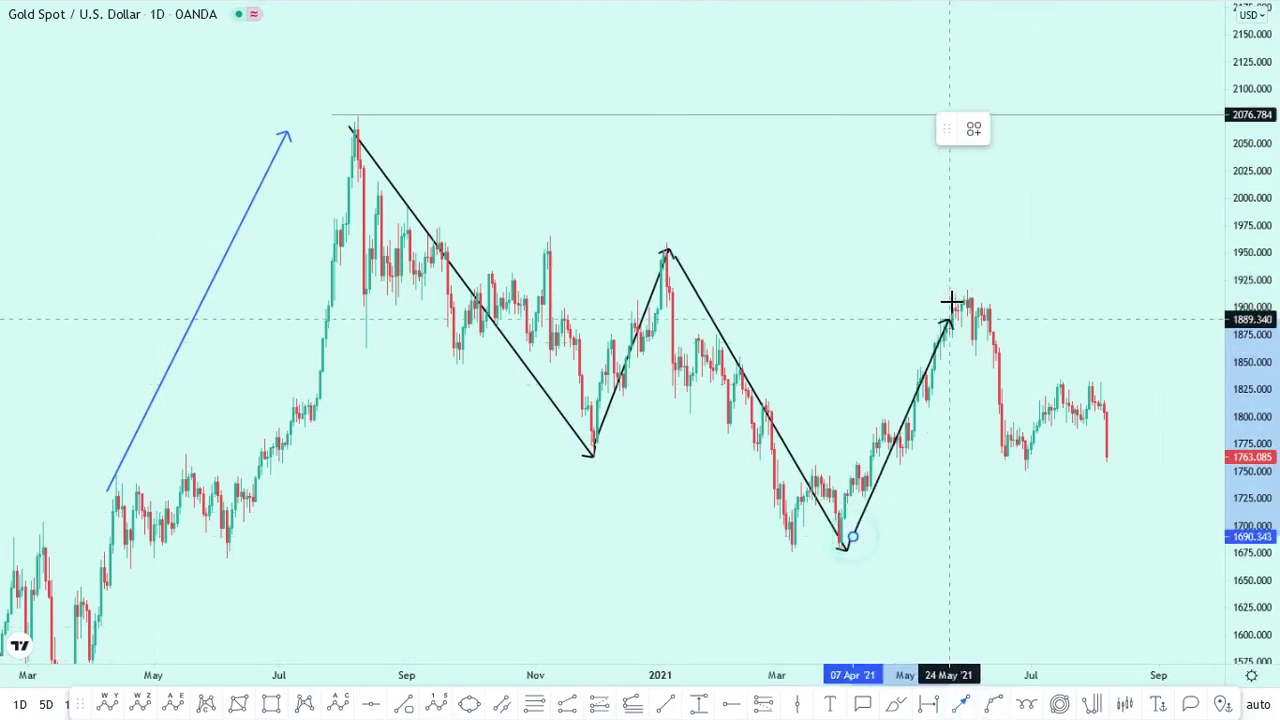
{"action": "left_click", "coordinate": [969, 292]}
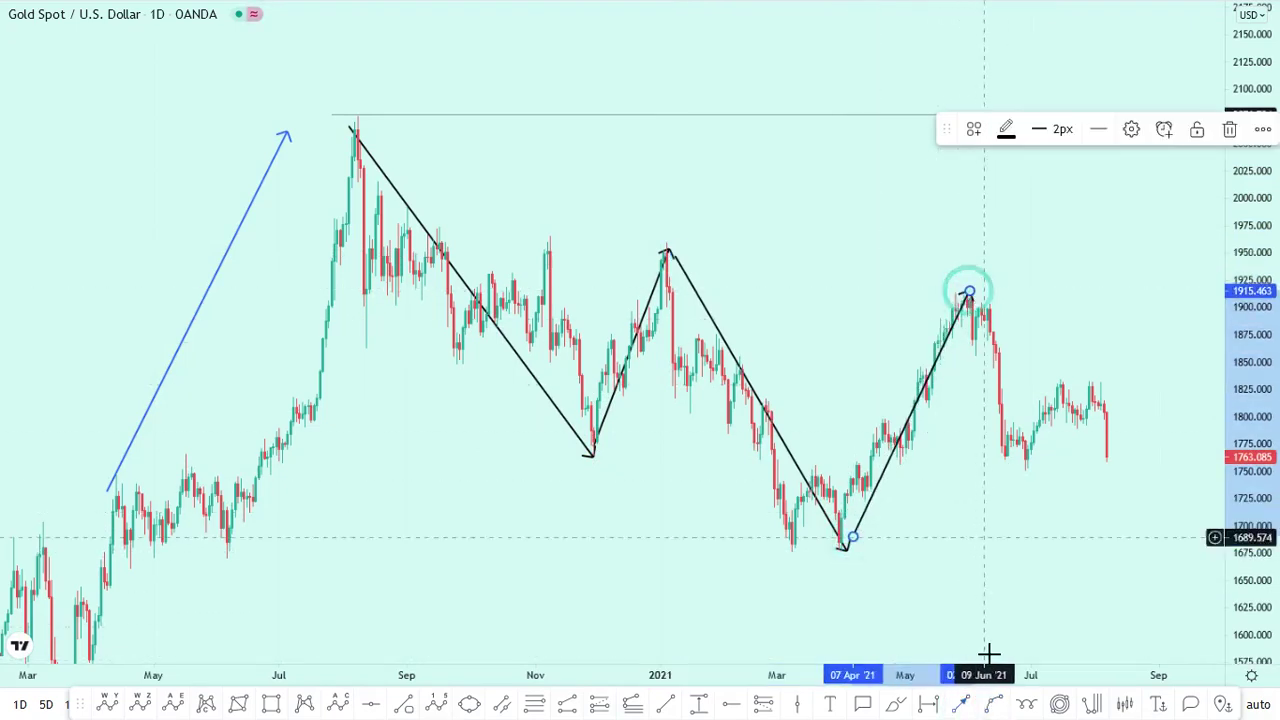
{"action": "left_click", "coordinate": [964, 706]}
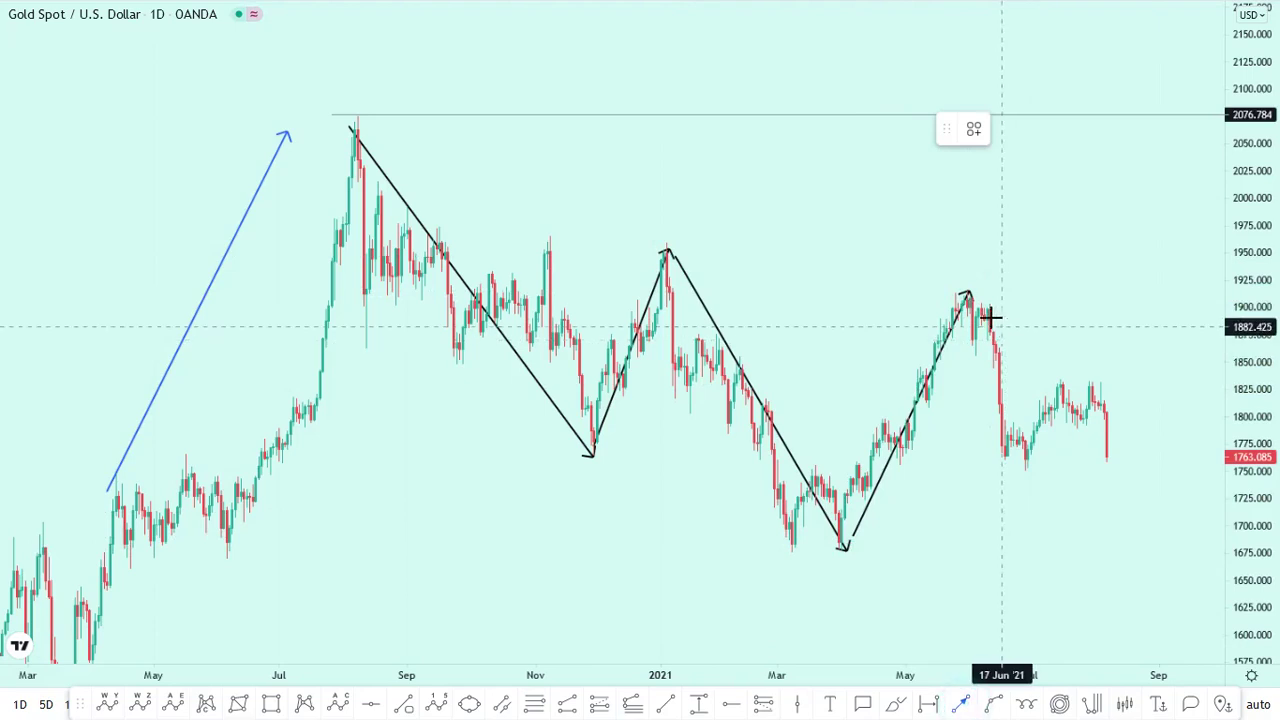
{"action": "left_click", "coordinate": [1113, 568]}
{"action": "left_click", "coordinate": [1149, 503]}
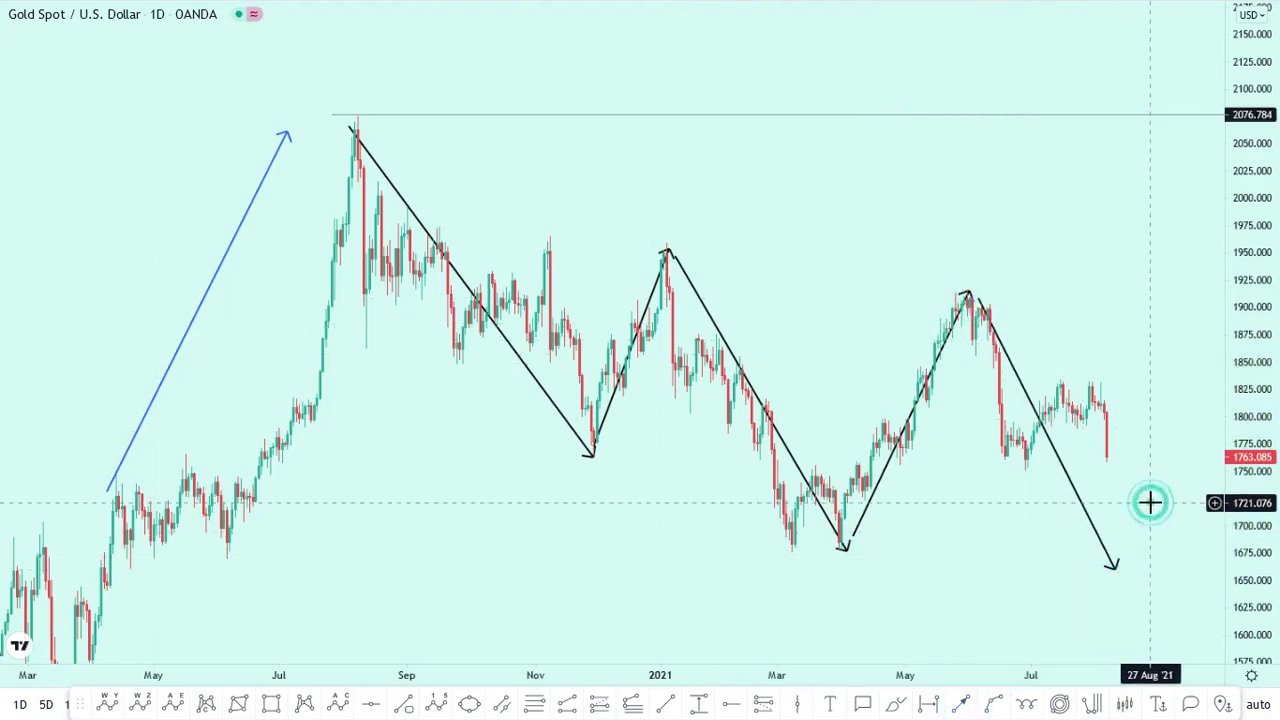
{"action": "scroll", "coordinate": [1149, 503], "scroll_direction": "up", "scroll_amount": 2}
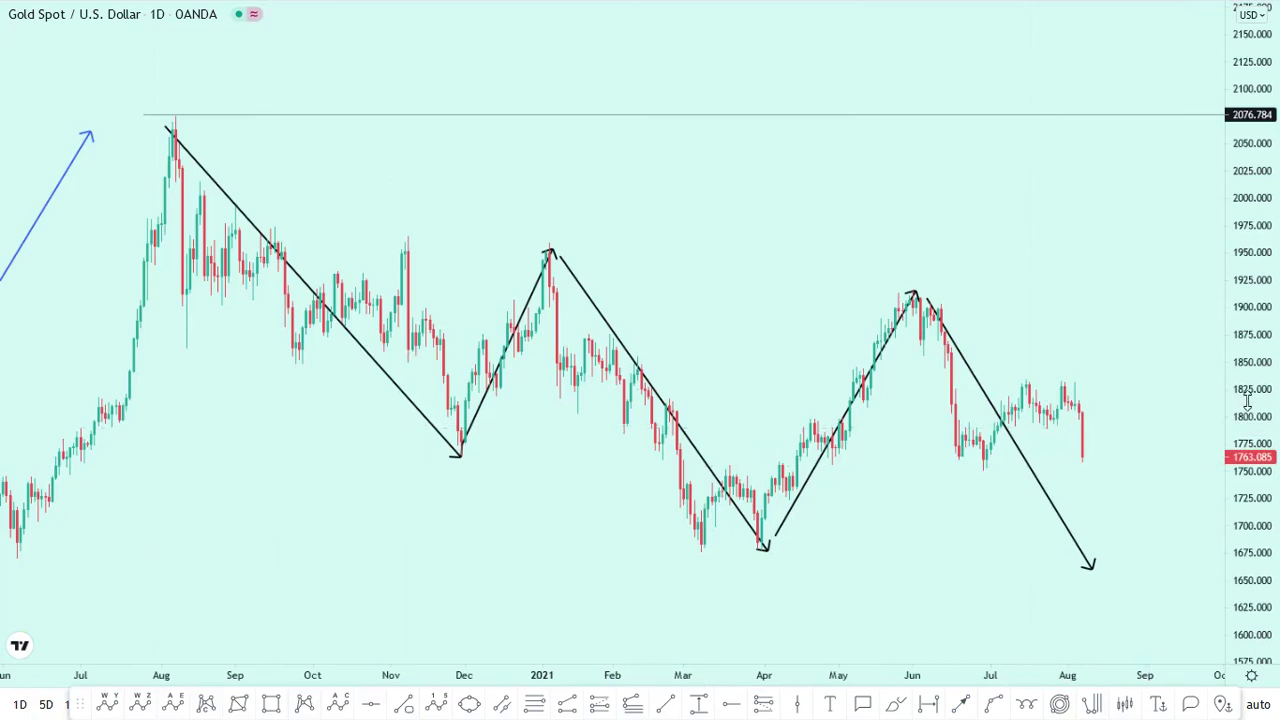
{"action": "scroll", "coordinate": [1247, 400], "scroll_direction": "up", "scroll_amount": 1}
{"action": "scroll", "coordinate": [1100, 380], "scroll_direction": "up", "scroll_amount": 2}
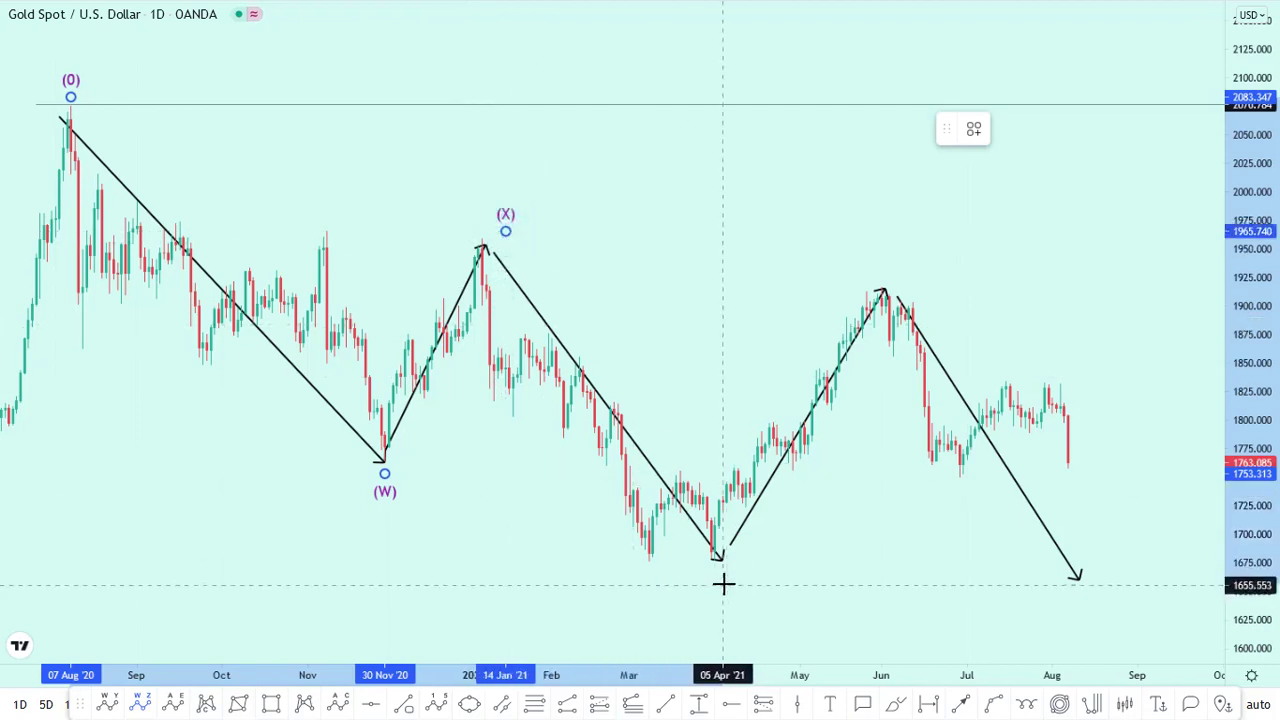
Step: Place the second (X) on the June 2021 peak and move (Z) to the final arrow's tip
{"action": "left_click", "coordinate": [889, 282]}
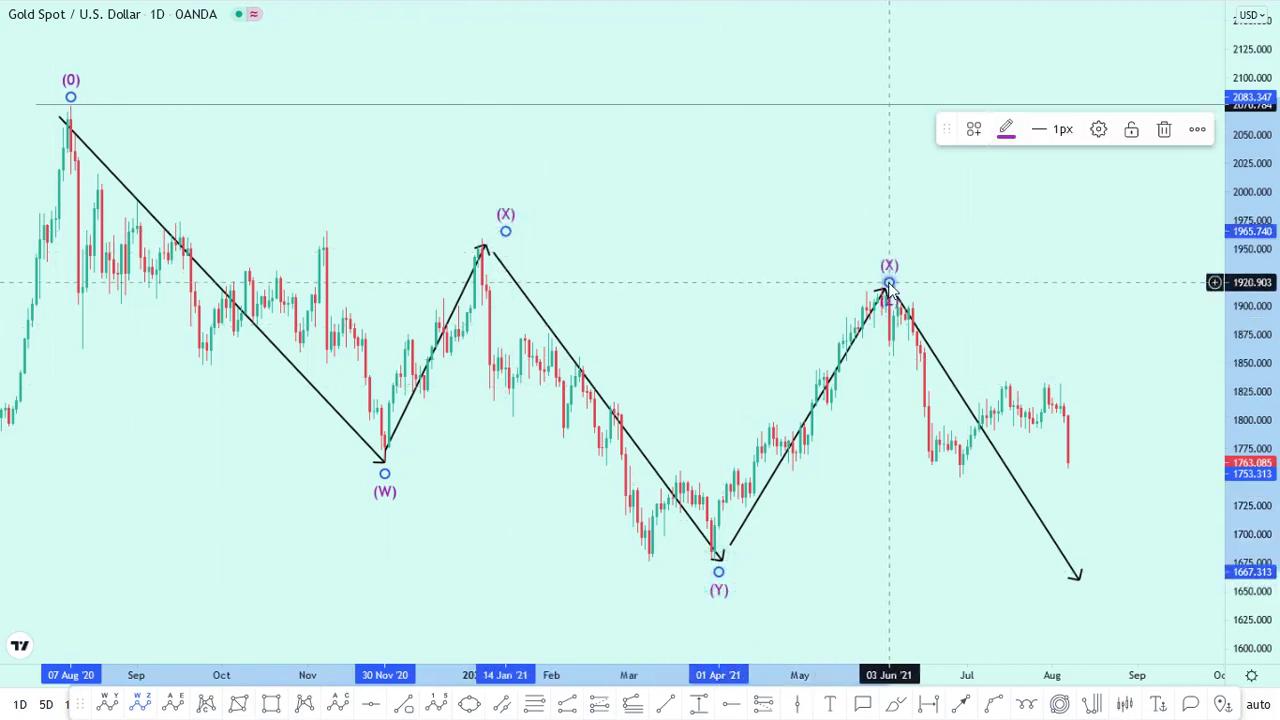
{"action": "left_click", "coordinate": [1095, 616]}
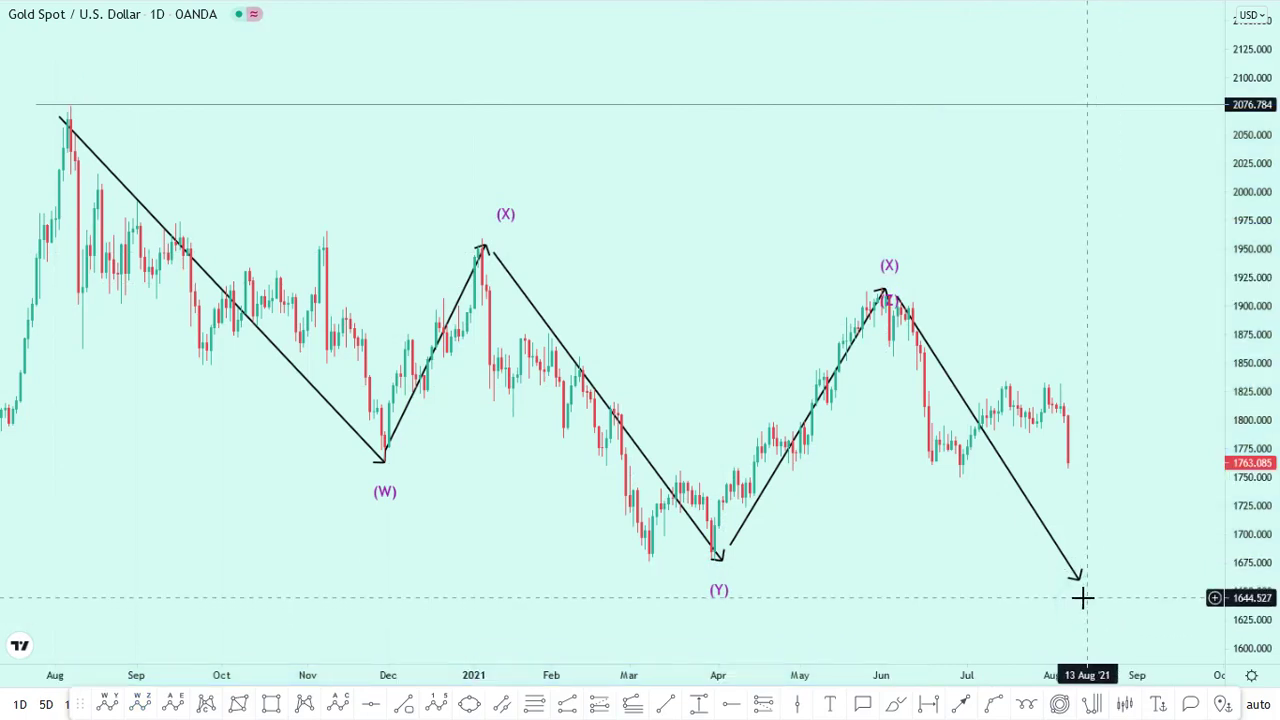
{"action": "mouse_move", "coordinate": [886, 300]}
{"action": "left_mouse_down"}
{"action": "mouse_move", "coordinate": [903, 370]}
{"action": "mouse_move", "coordinate": [1097, 608]}
{"action": "mouse_move", "coordinate": [1076, 608]}
{"action": "left_mouse_up"}
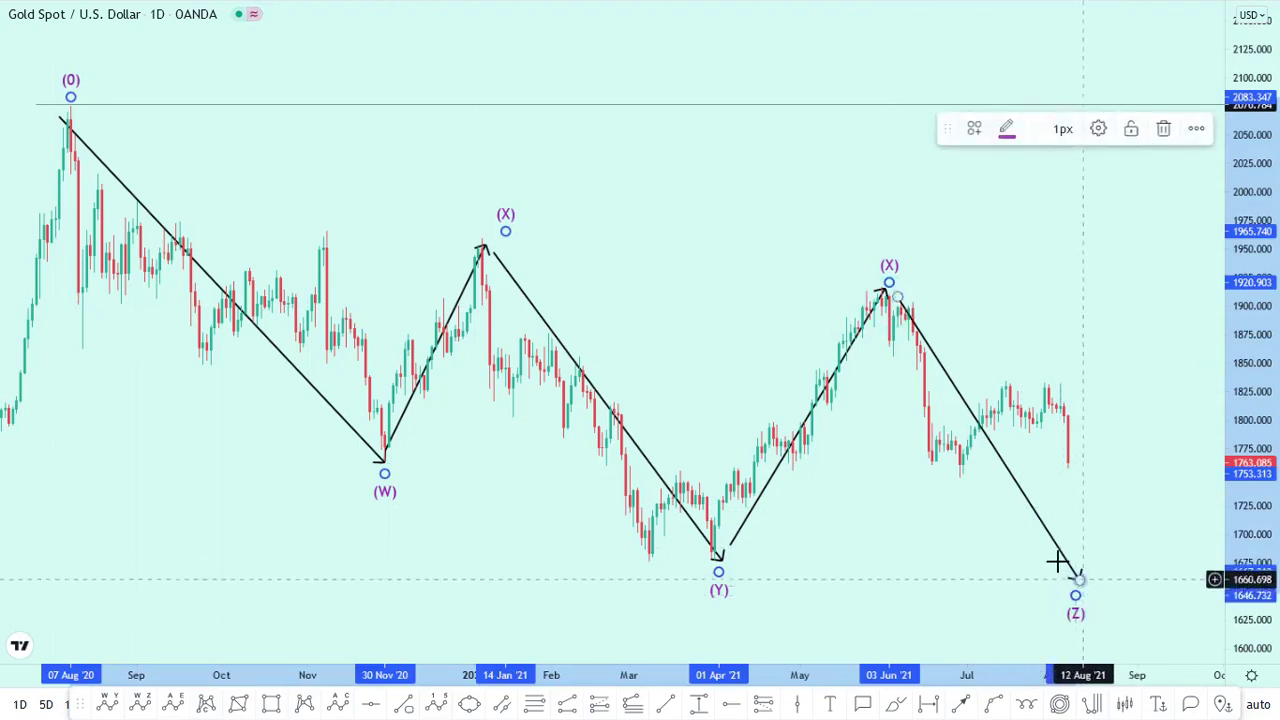
{"action": "left_click", "coordinate": [809, 437]}
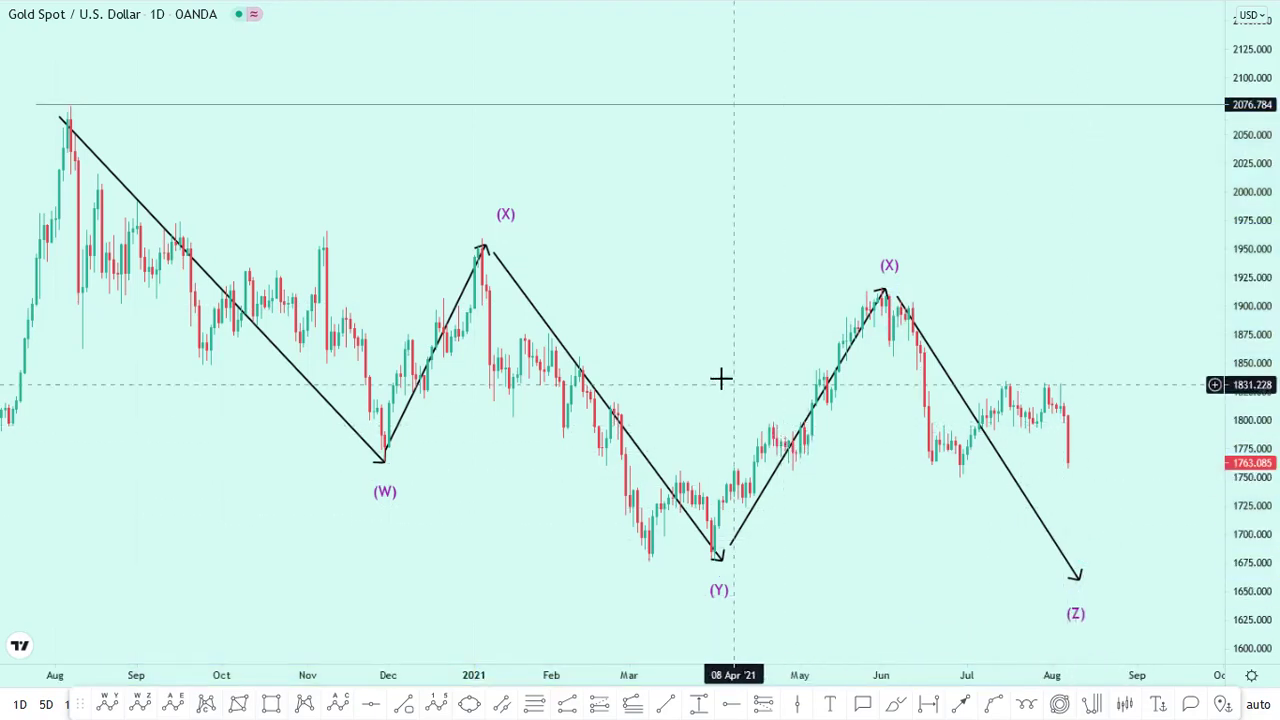
Step: Delete the five black zigzag arrows one by one, then zoom out
{"action": "left_click", "coordinate": [343, 427]}
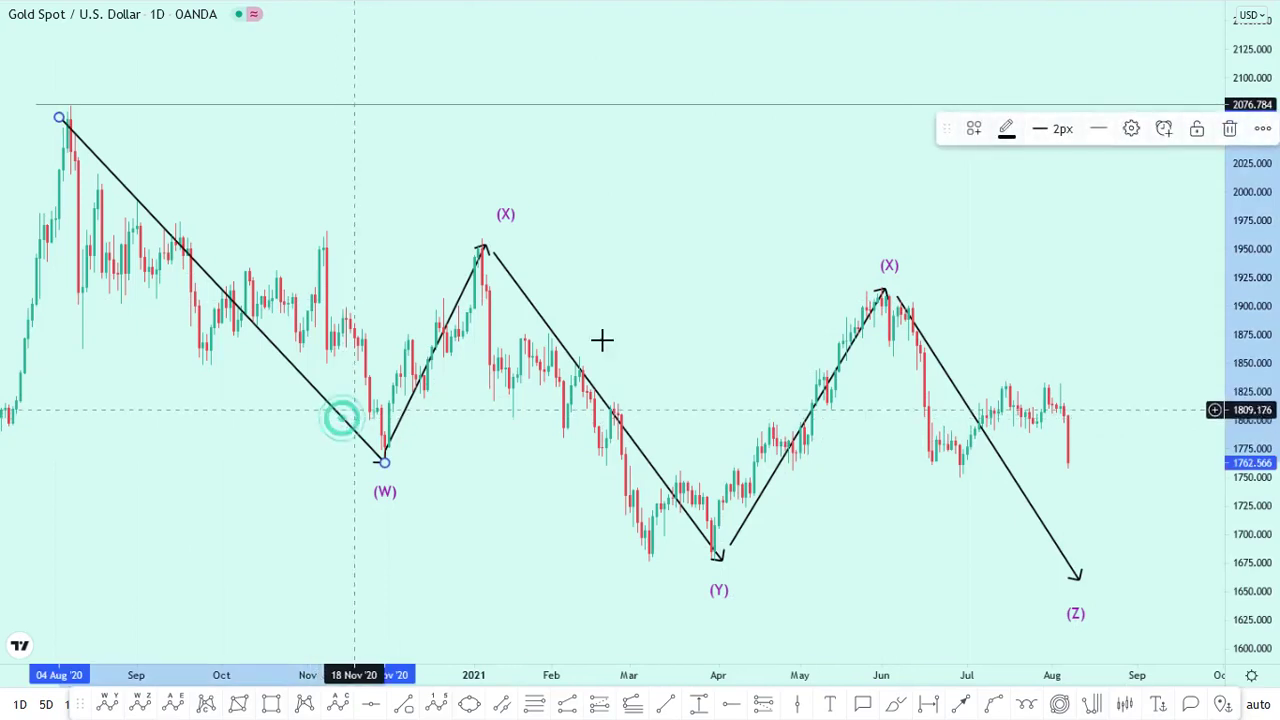
{"action": "left_click", "coordinate": [1233, 132]}
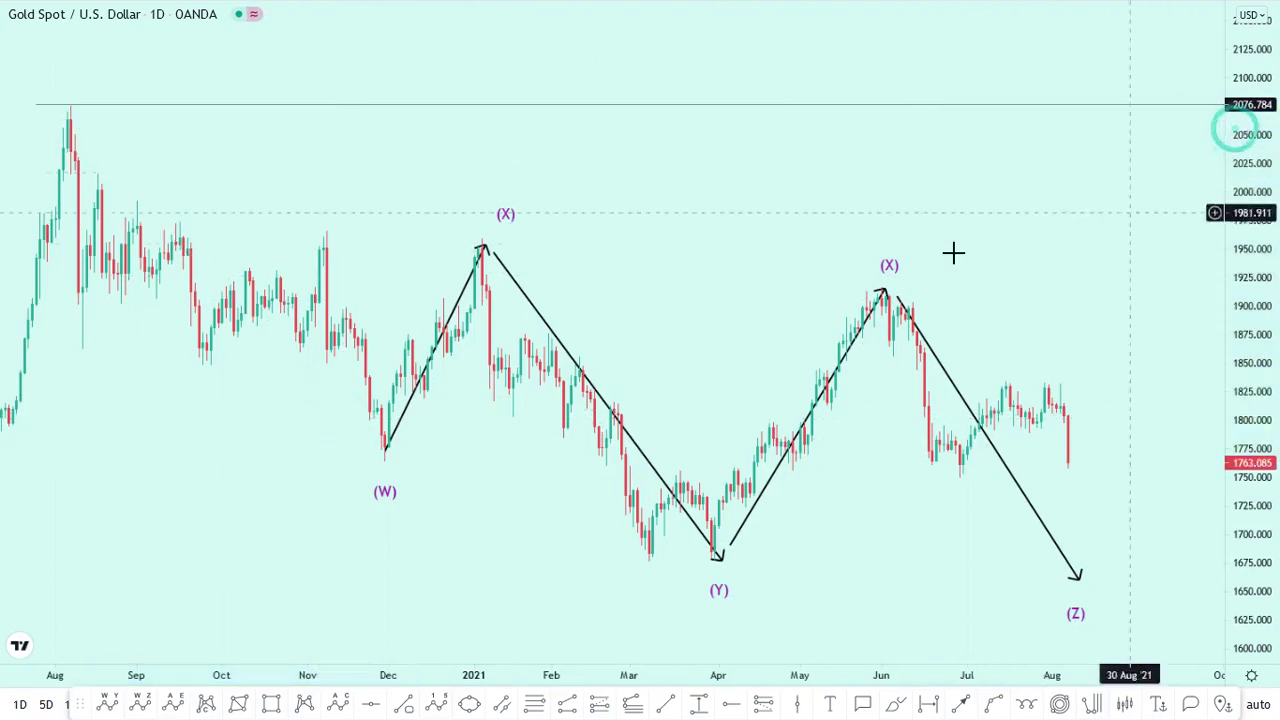
{"action": "left_click", "coordinate": [466, 288]}
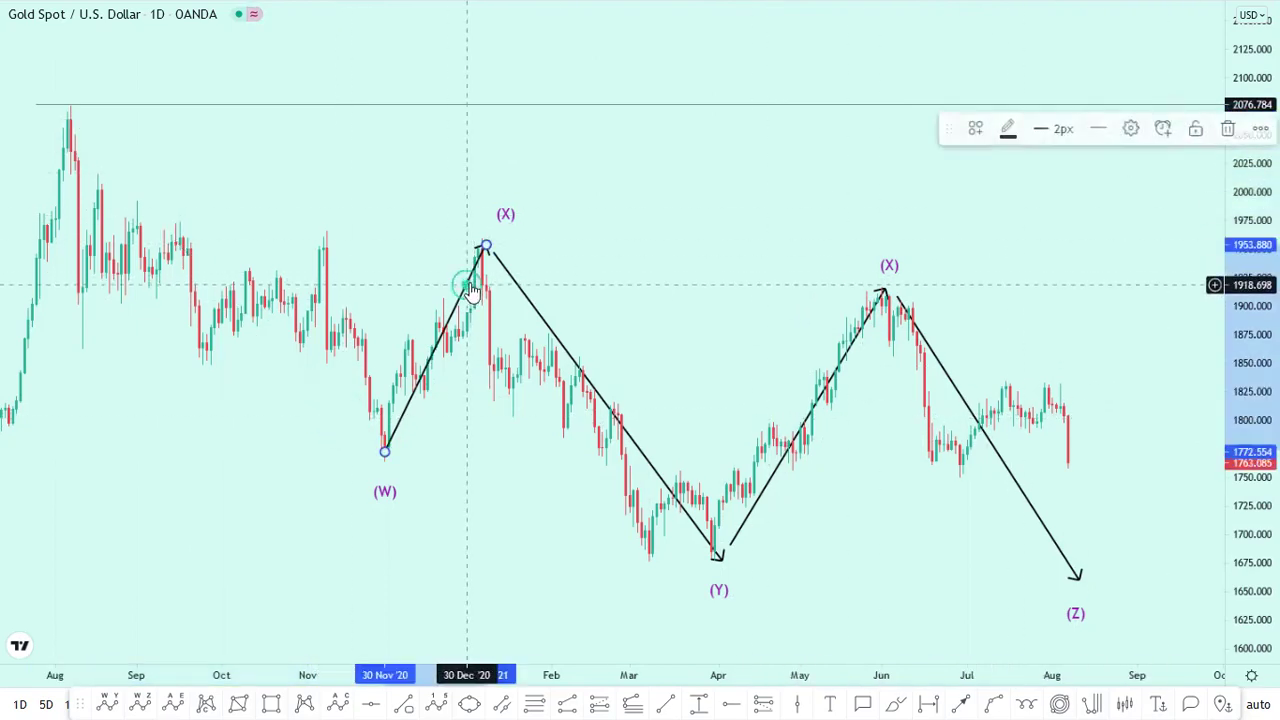
{"action": "left_click", "coordinate": [1229, 132]}
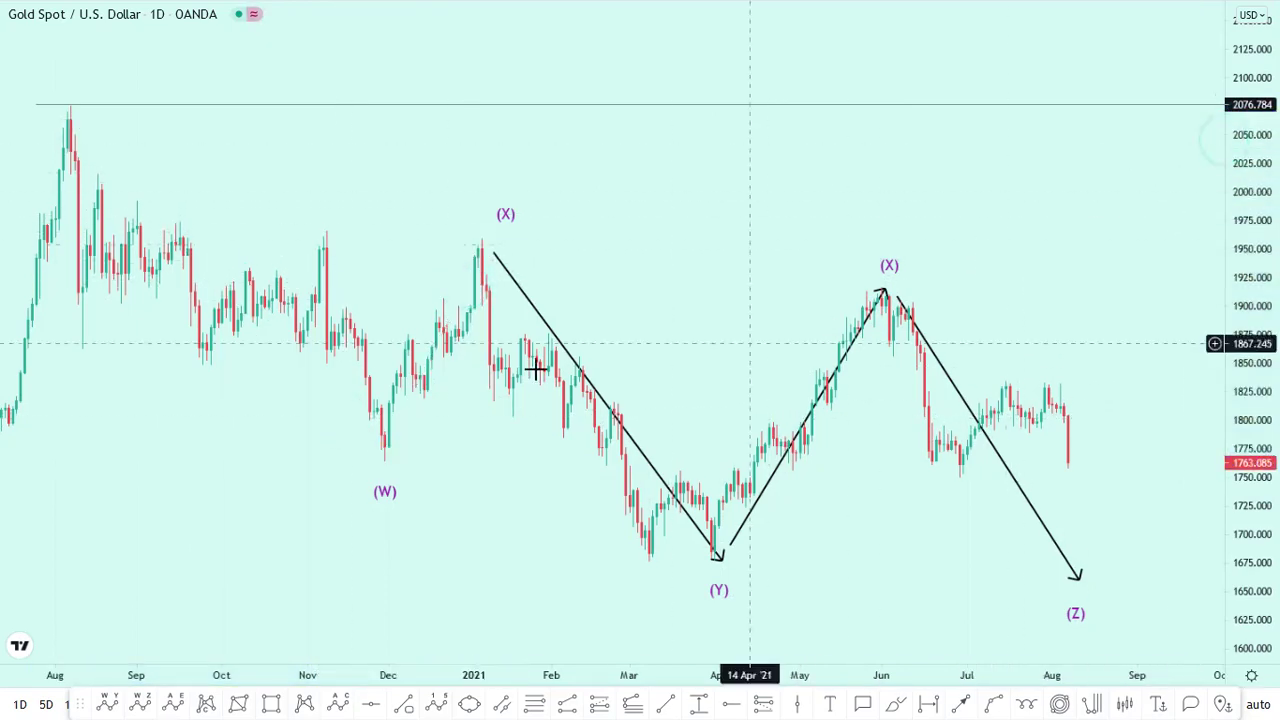
{"action": "left_click", "coordinate": [534, 309]}
{"action": "left_click", "coordinate": [1232, 130]}
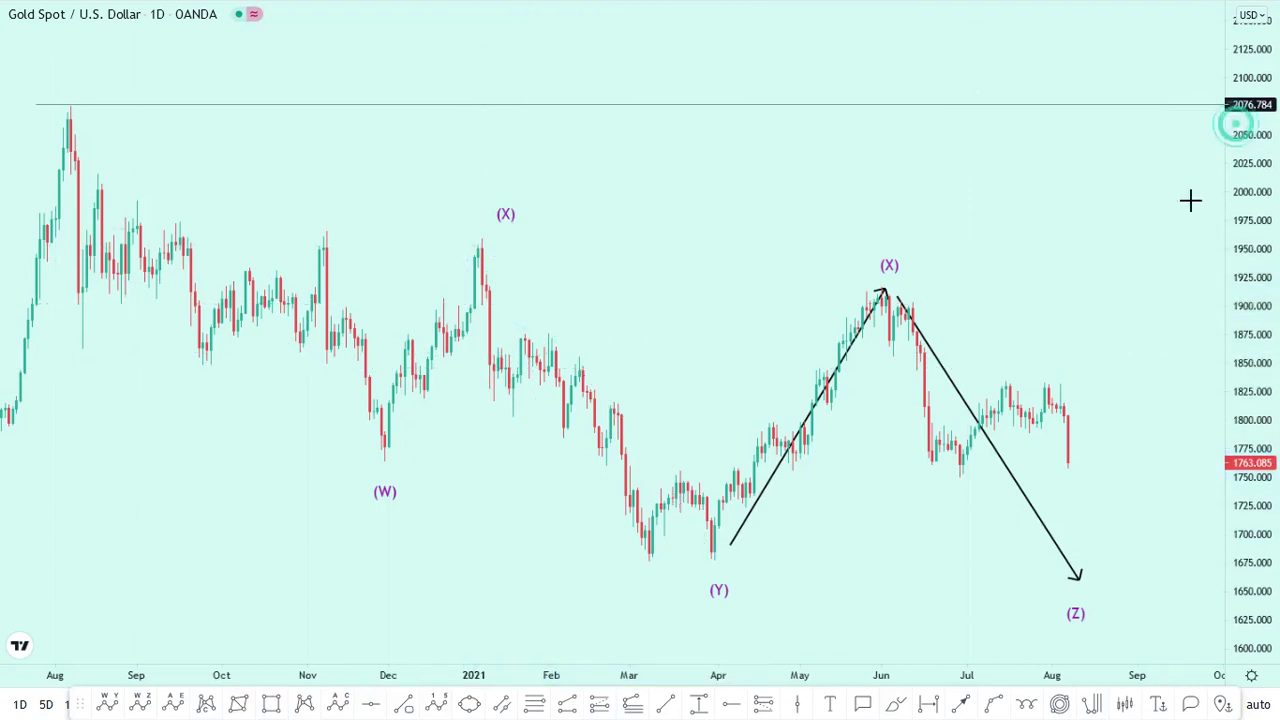
{"action": "left_click", "coordinate": [952, 388]}
{"action": "left_click", "coordinate": [1234, 133]}
{"action": "left_click", "coordinate": [763, 499]}
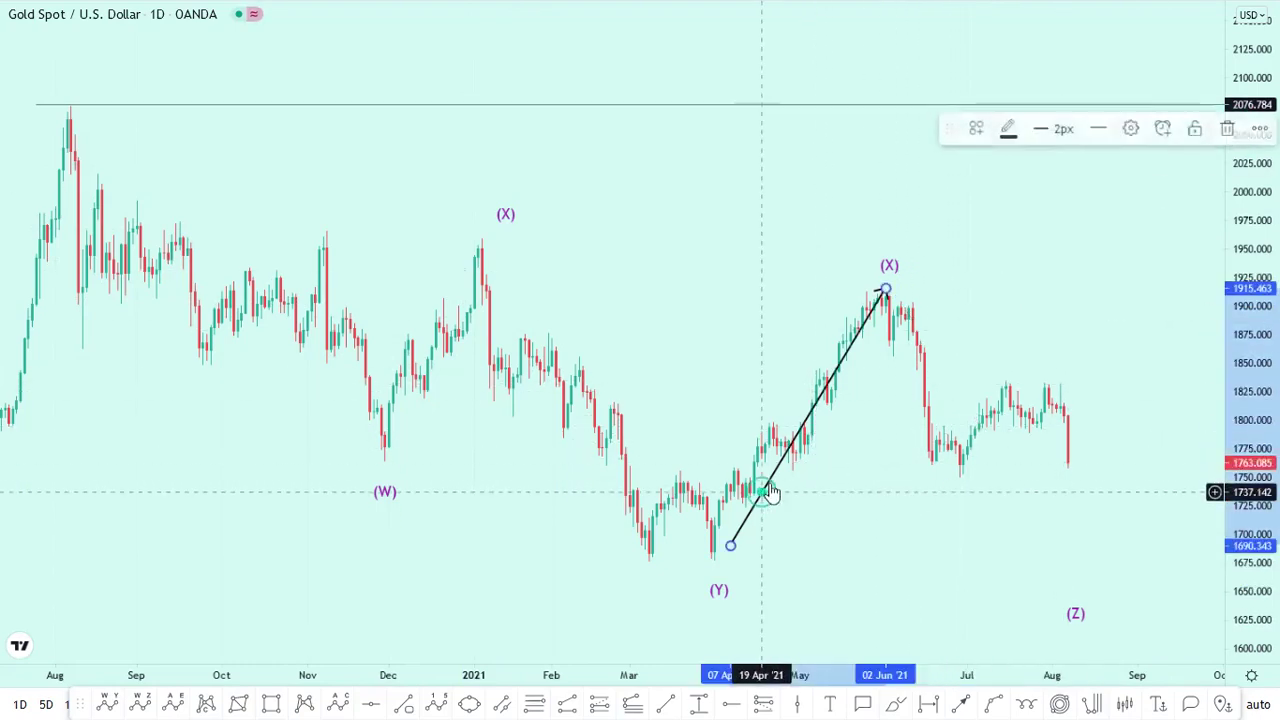
{"action": "left_click", "coordinate": [1230, 130]}
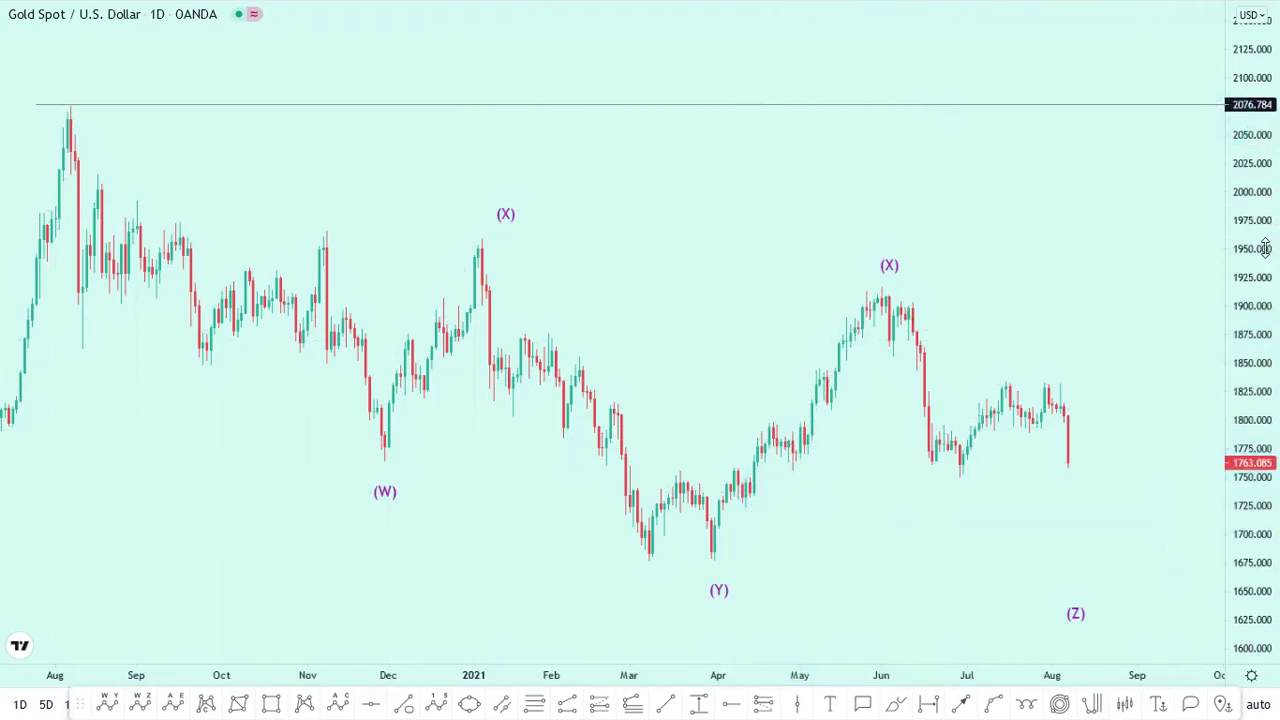
{"action": "scroll", "coordinate": [1257, 248], "scroll_direction": "down", "scroll_amount": 1}
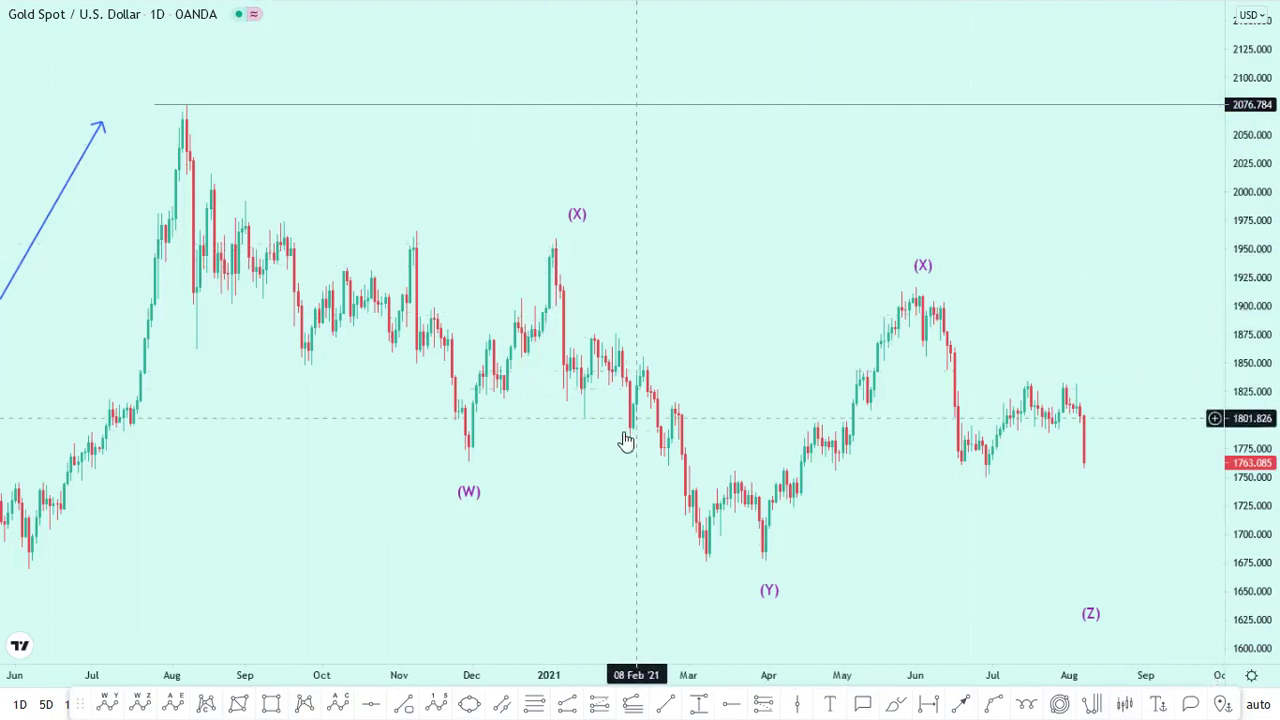
Step: Drag the wave count's (Y) point onto the March 2021 low and compress the price scale
{"action": "left_click", "coordinate": [560, 235]}
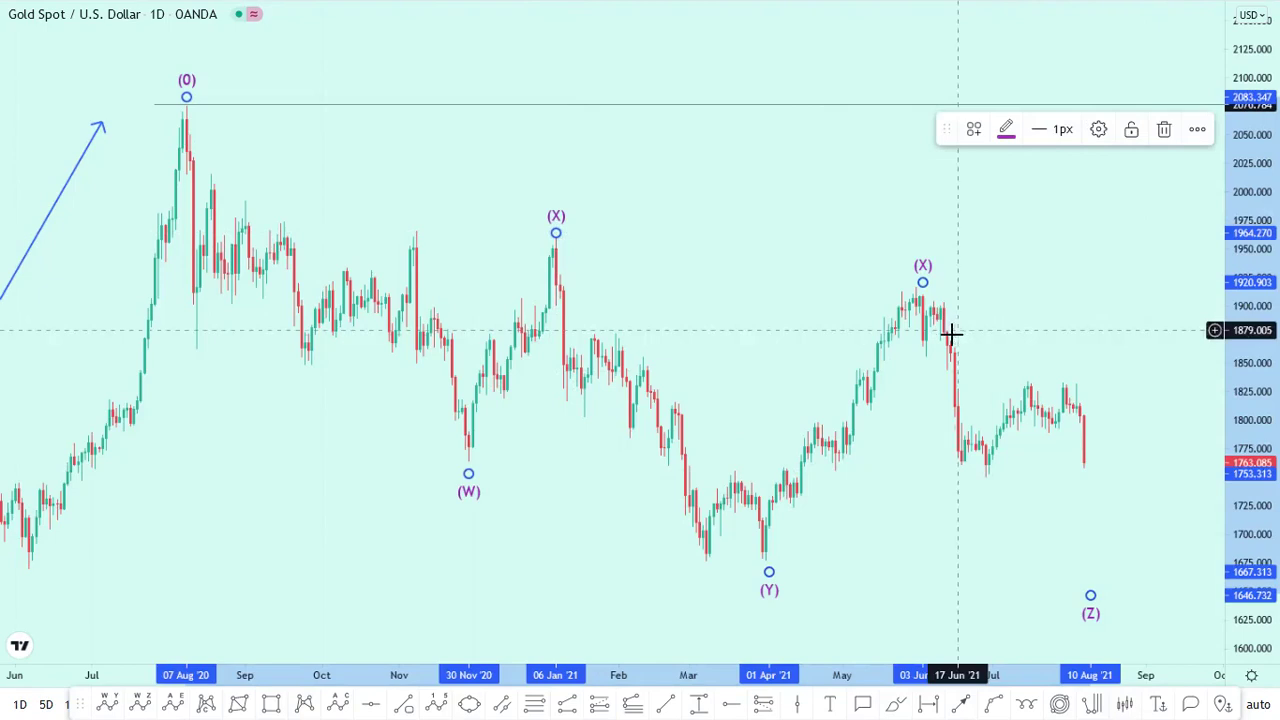
{"action": "left_click_drag", "start_coordinate": [768, 572], "coordinate": [765, 564]}
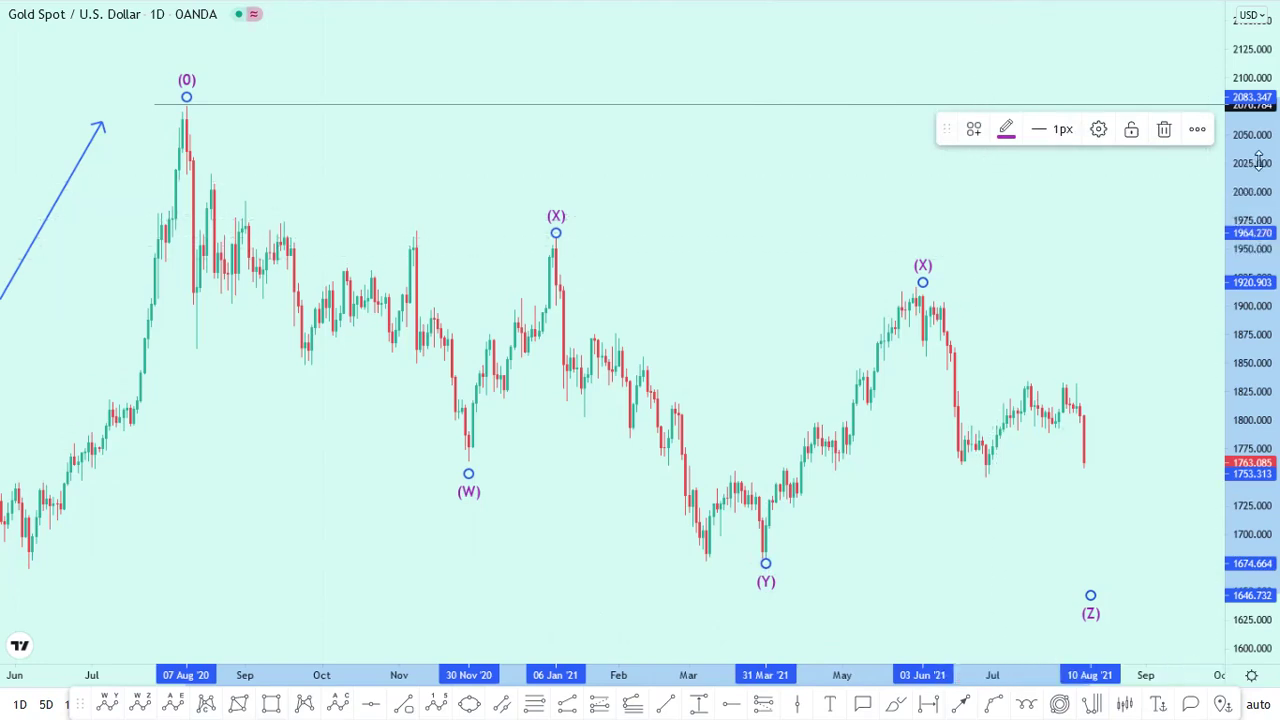
{"action": "left_click_drag", "start_coordinate": [1259, 160], "coordinate": [1259, 185]}
{"action": "left_click", "coordinate": [880, 218]}
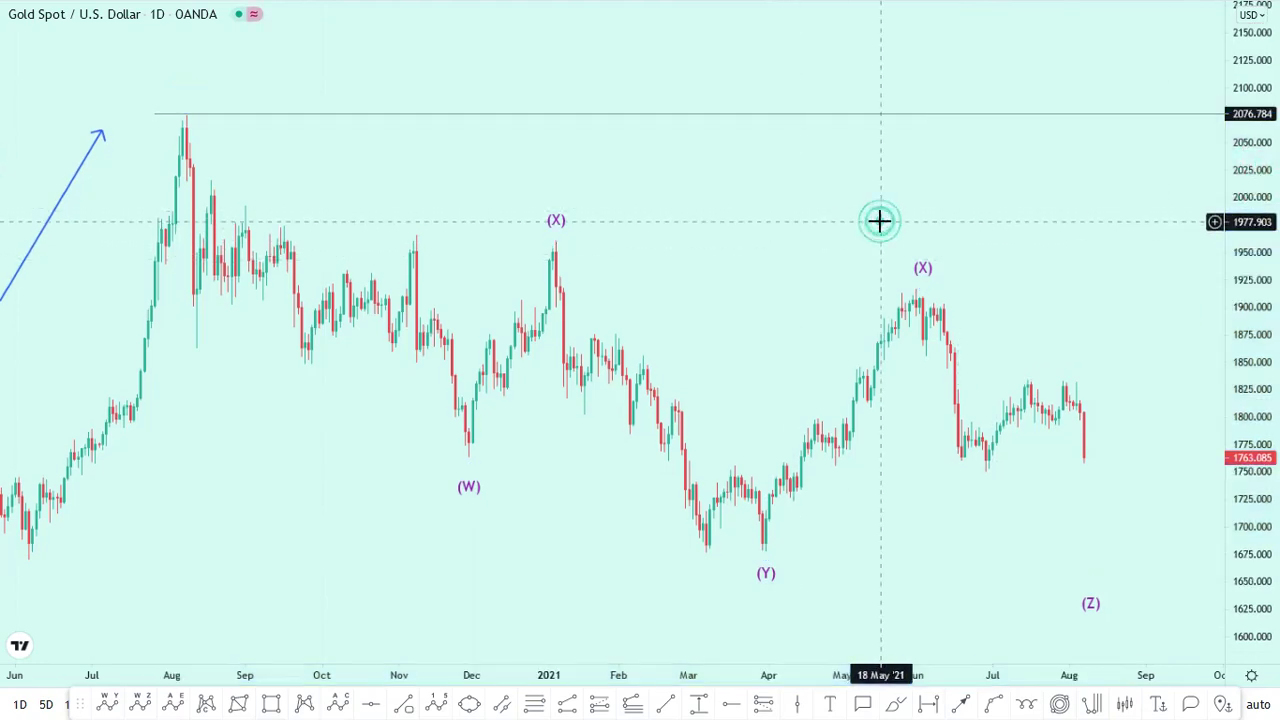
{"action": "left_click", "coordinate": [507, 705]}
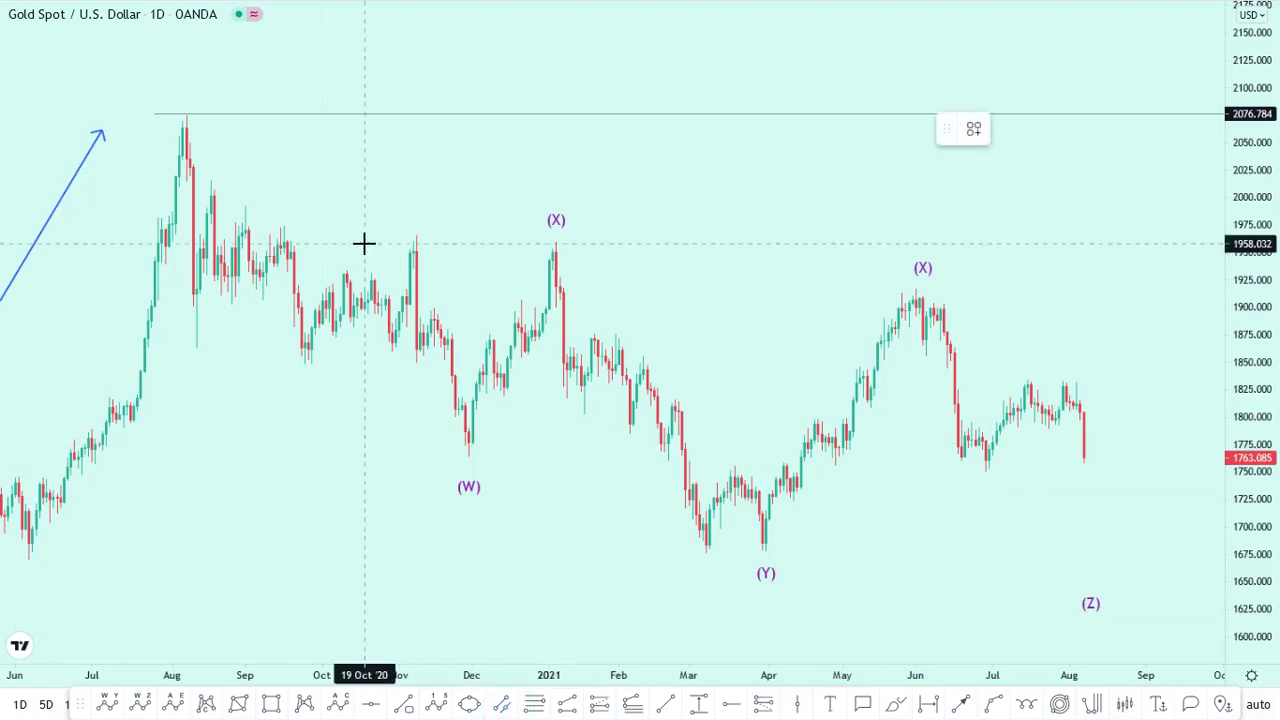
Step: Draw a descending parallel channel from the August 2020 high to the March 2021 low
{"action": "left_click", "coordinate": [174, 104]}
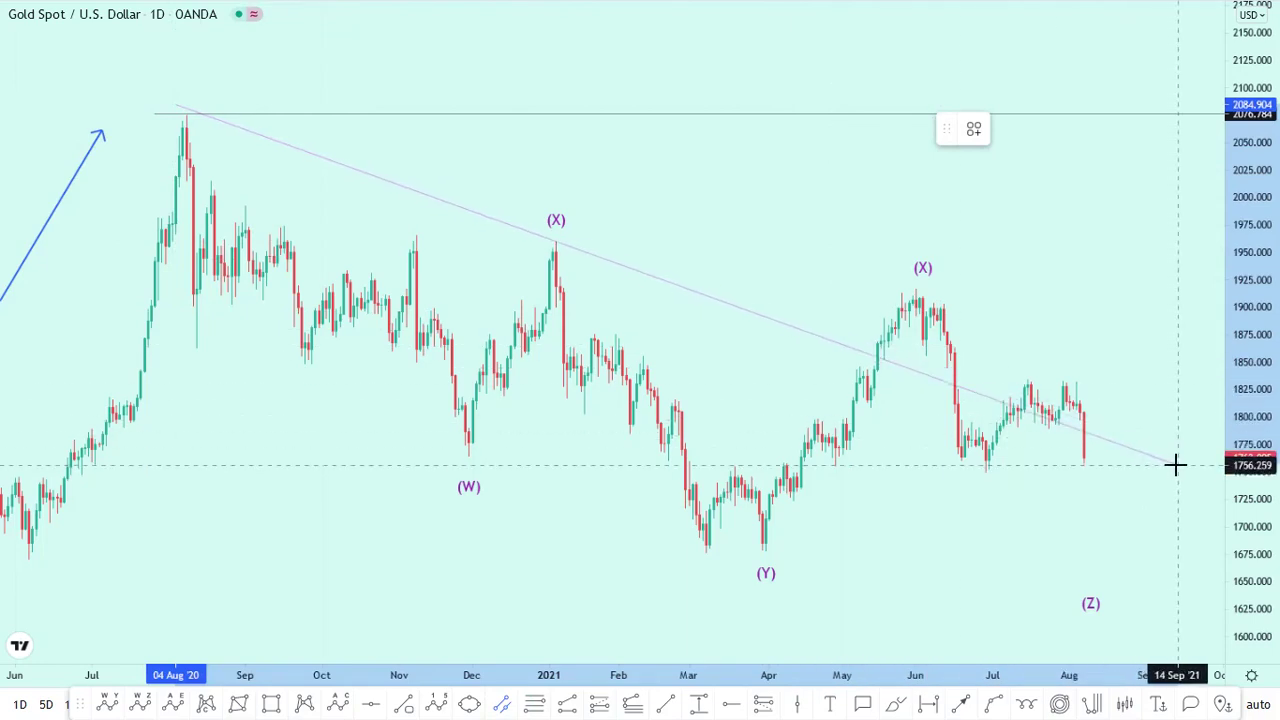
{"action": "left_click", "coordinate": [710, 535]}
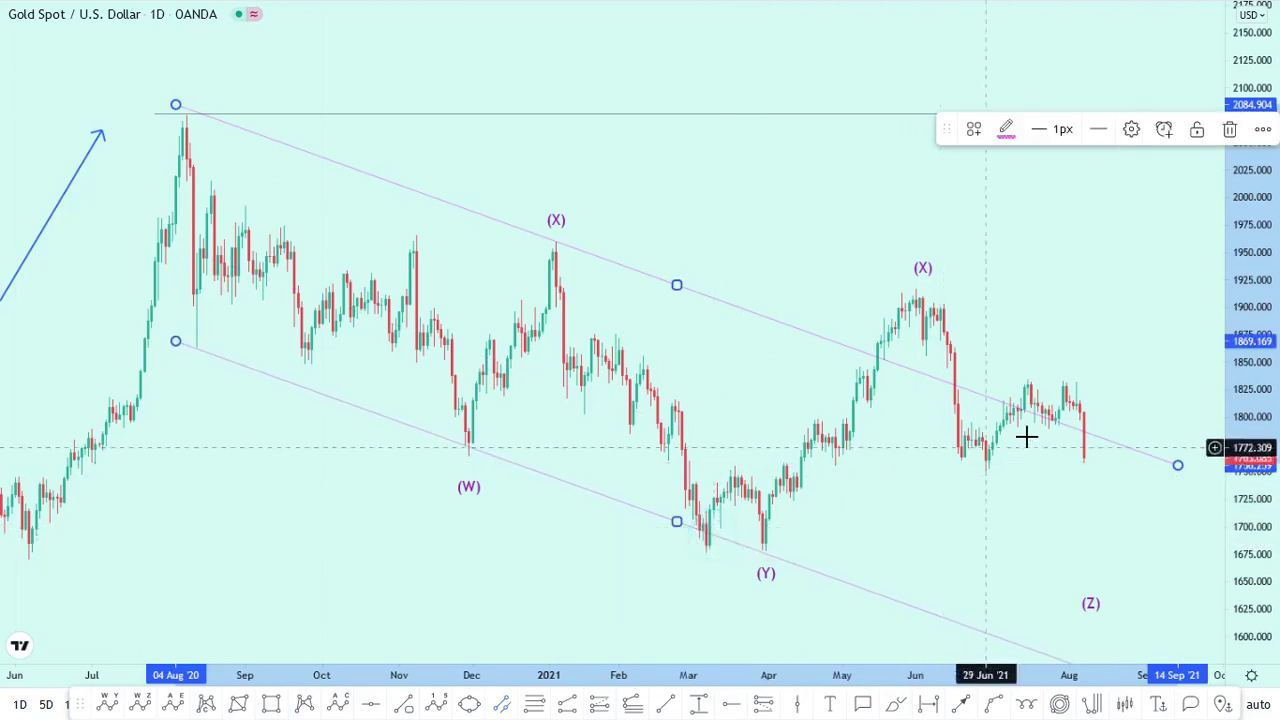
{"action": "left_click_drag", "start_coordinate": [674, 287], "coordinate": [676, 287]}
{"action": "left_click", "coordinate": [709, 340]}
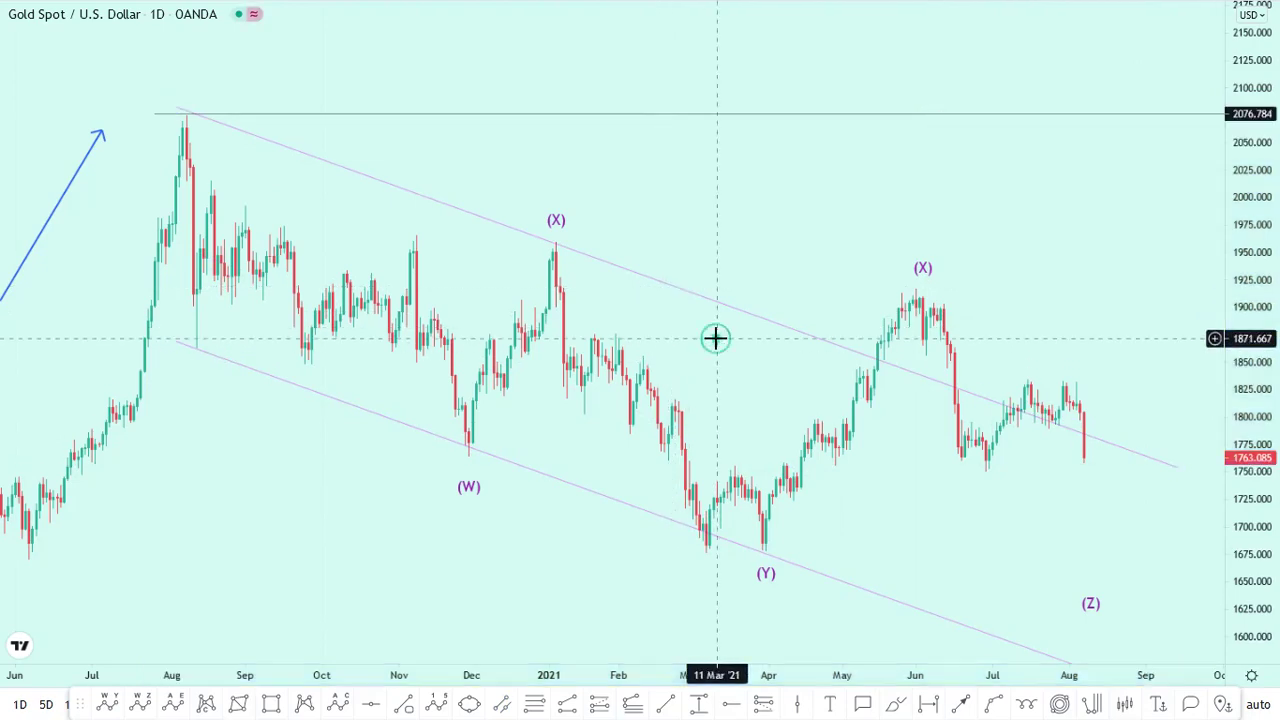
Step: Flatten the channel's slope and widen its bottom line so it encloses the wave swings
{"action": "left_click", "coordinate": [177, 104]}
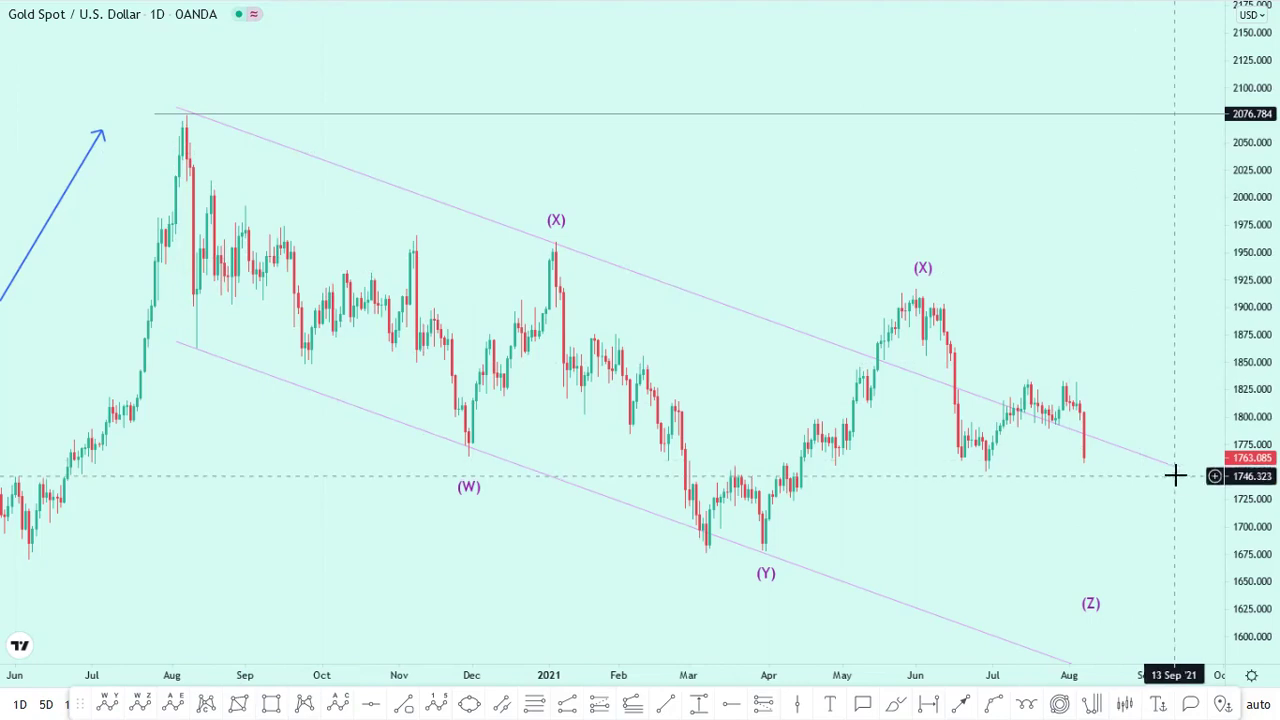
{"action": "left_click_drag", "start_coordinate": [1180, 470], "coordinate": [1184, 421]}
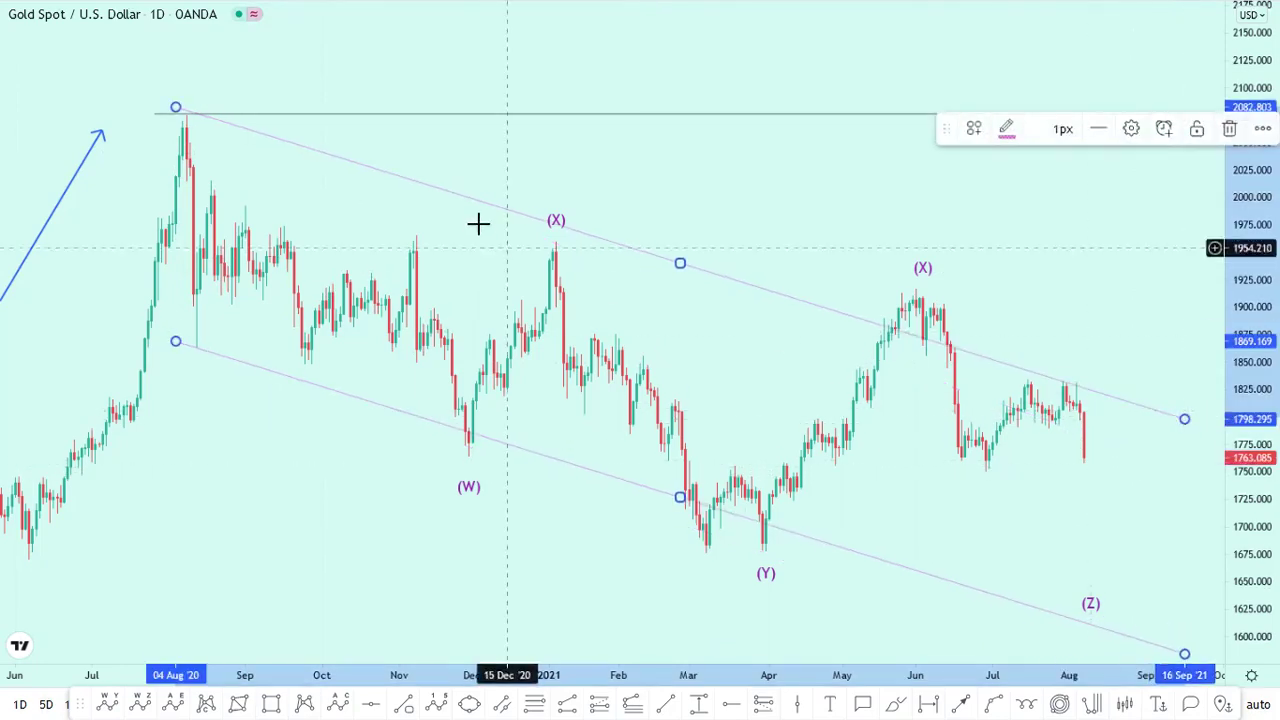
{"action": "left_click_drag", "start_coordinate": [683, 296], "coordinate": [677, 270]}
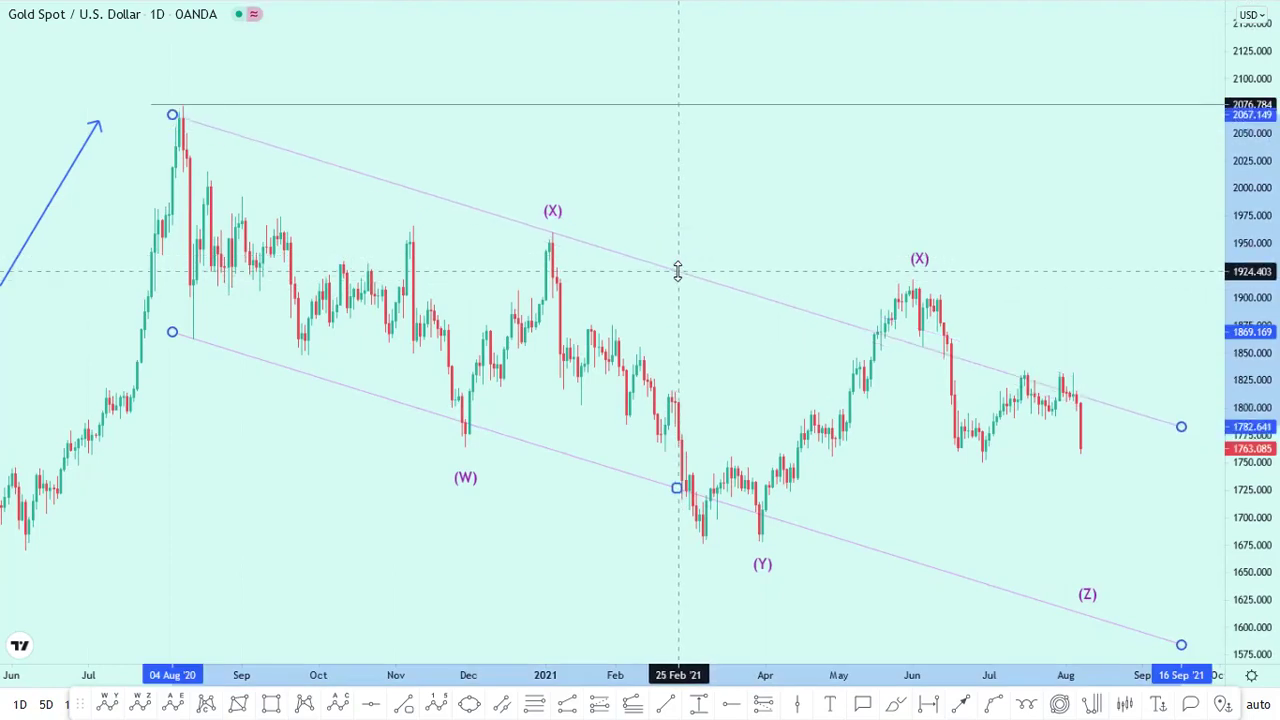
{"action": "left_click", "coordinate": [669, 316]}
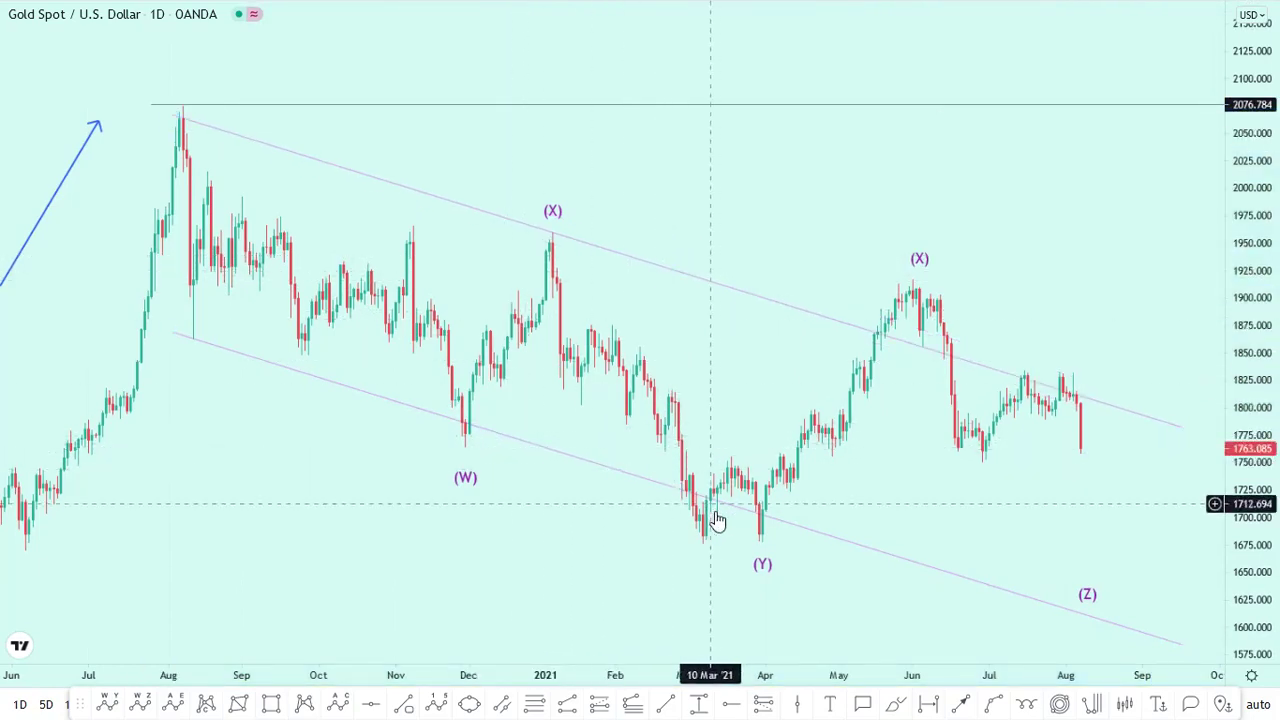
{"action": "left_click", "coordinate": [676, 488]}
{"action": "mouse_move", "coordinate": [676, 488]}
{"action": "left_mouse_down"}
{"action": "mouse_move", "coordinate": [669, 517]}
{"action": "mouse_move", "coordinate": [678, 508]}
{"action": "left_mouse_up"}
{"action": "left_click", "coordinate": [777, 354]}
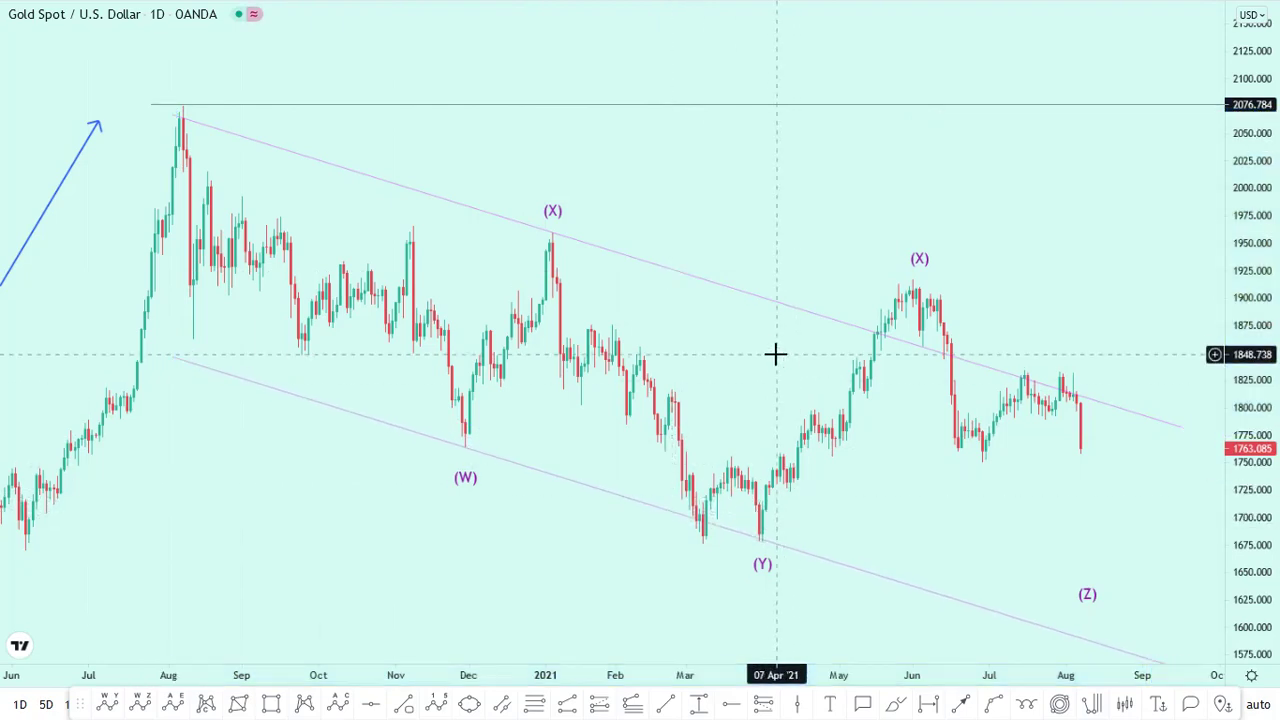
{"action": "scroll", "coordinate": [777, 354], "scroll_direction": "down", "scroll_amount": 2}
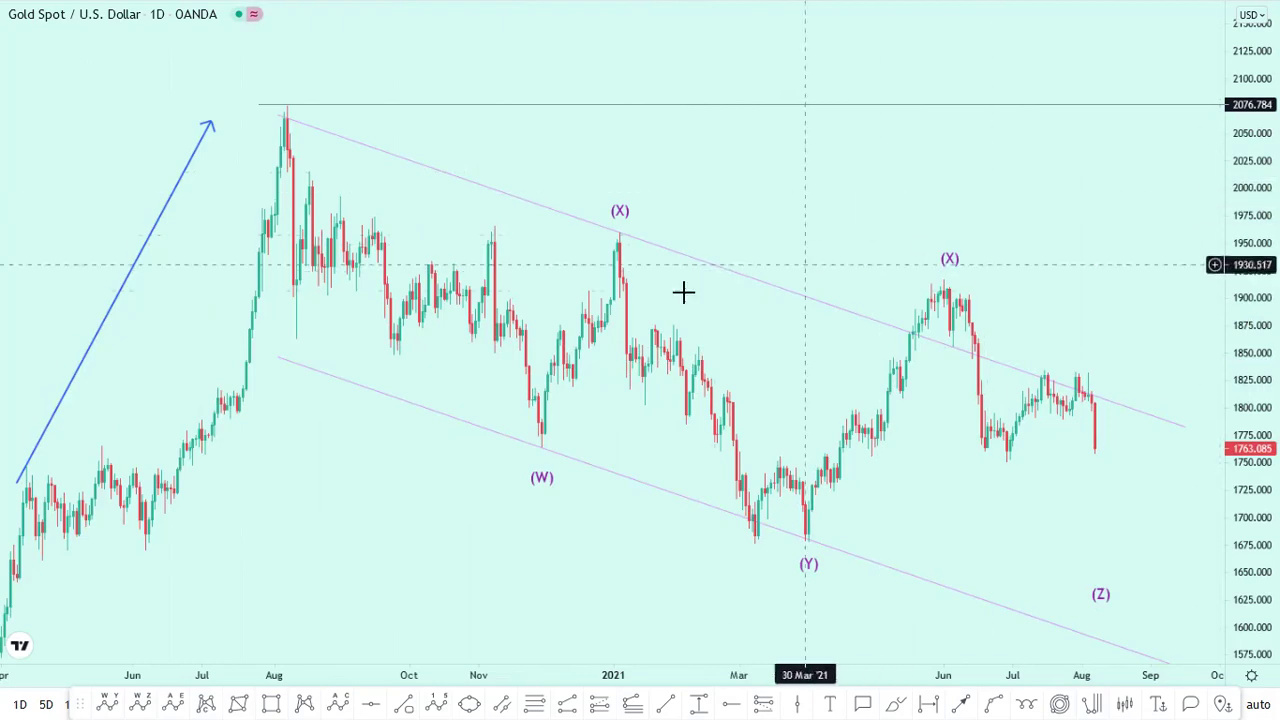
Step: Snap (W) and (Y) onto their lows and move (Z) lower and later, to about 1614.865
{"action": "left_click", "coordinate": [620, 240]}
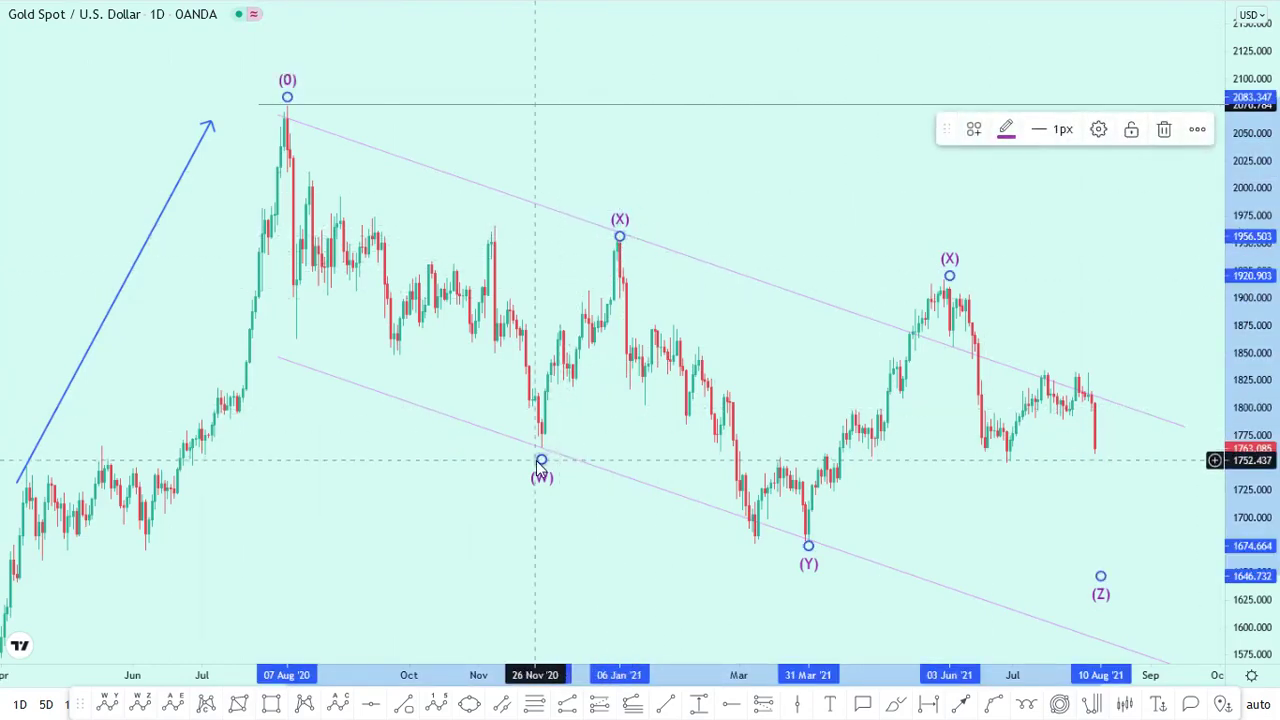
{"action": "left_click_drag", "start_coordinate": [540, 462], "coordinate": [538, 455]}
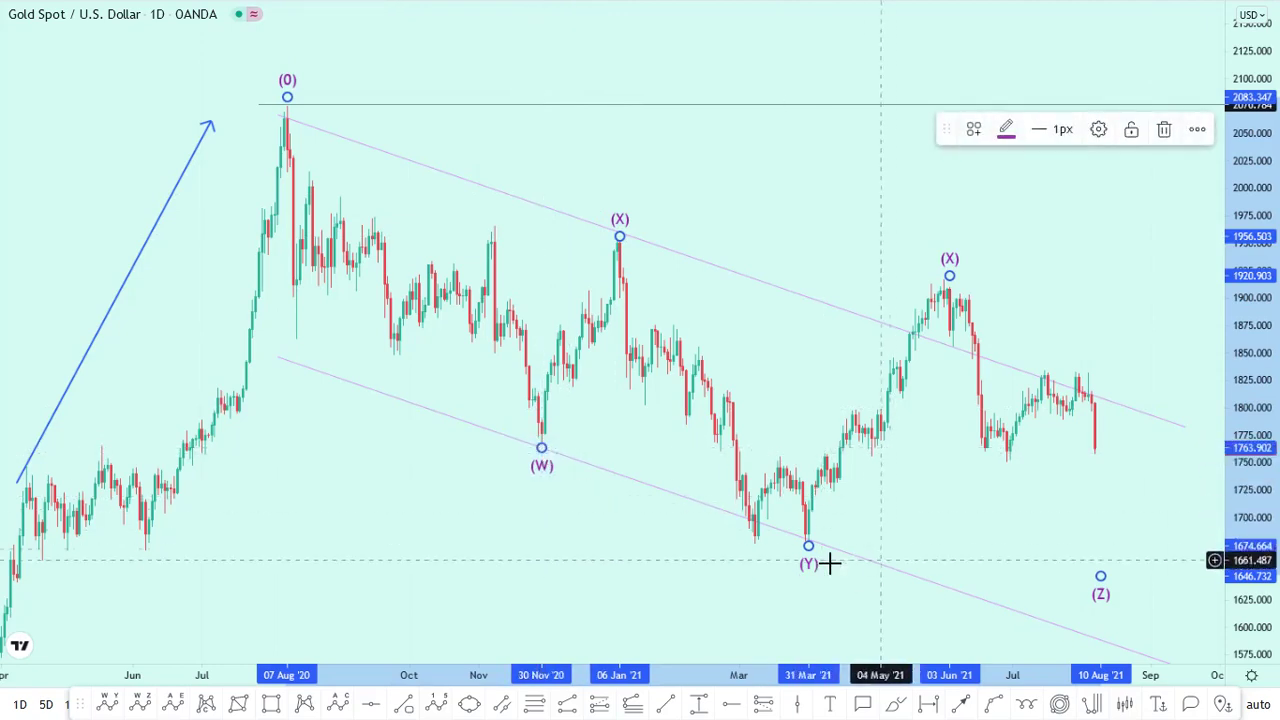
{"action": "left_click_drag", "start_coordinate": [810, 558], "coordinate": [810, 547]}
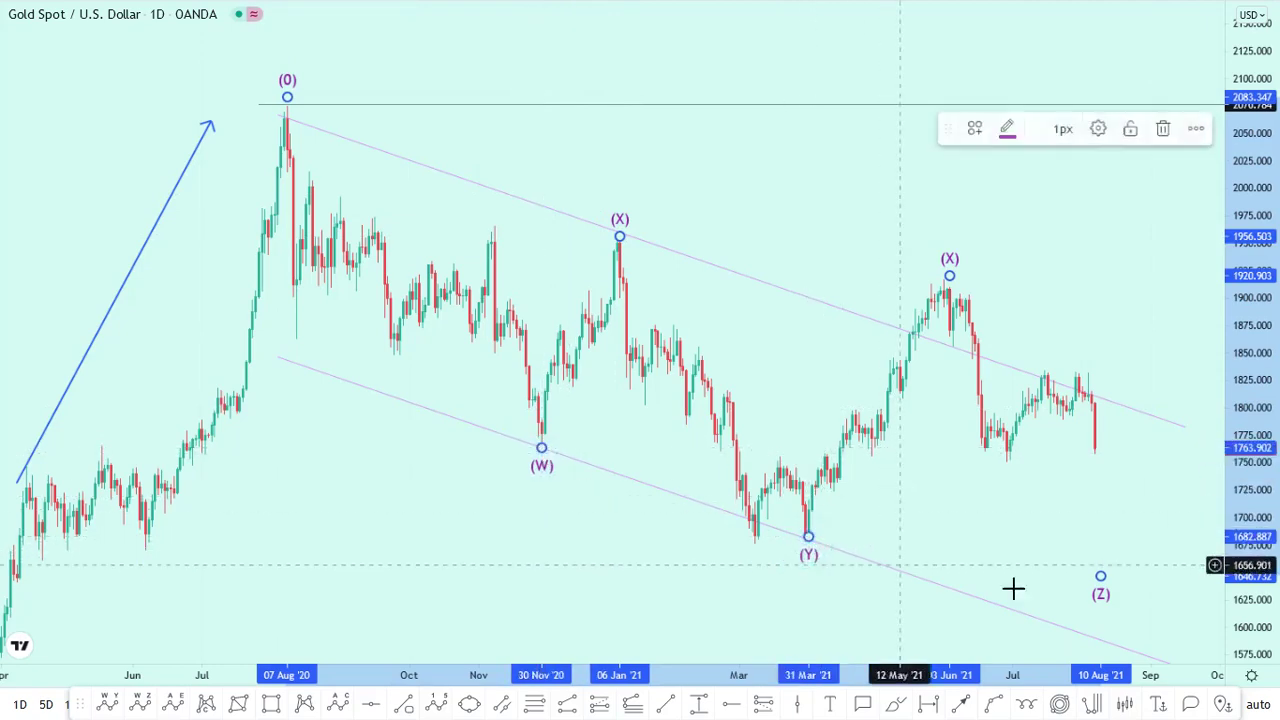
{"action": "left_click_drag", "start_coordinate": [1101, 578], "coordinate": [1183, 606]}
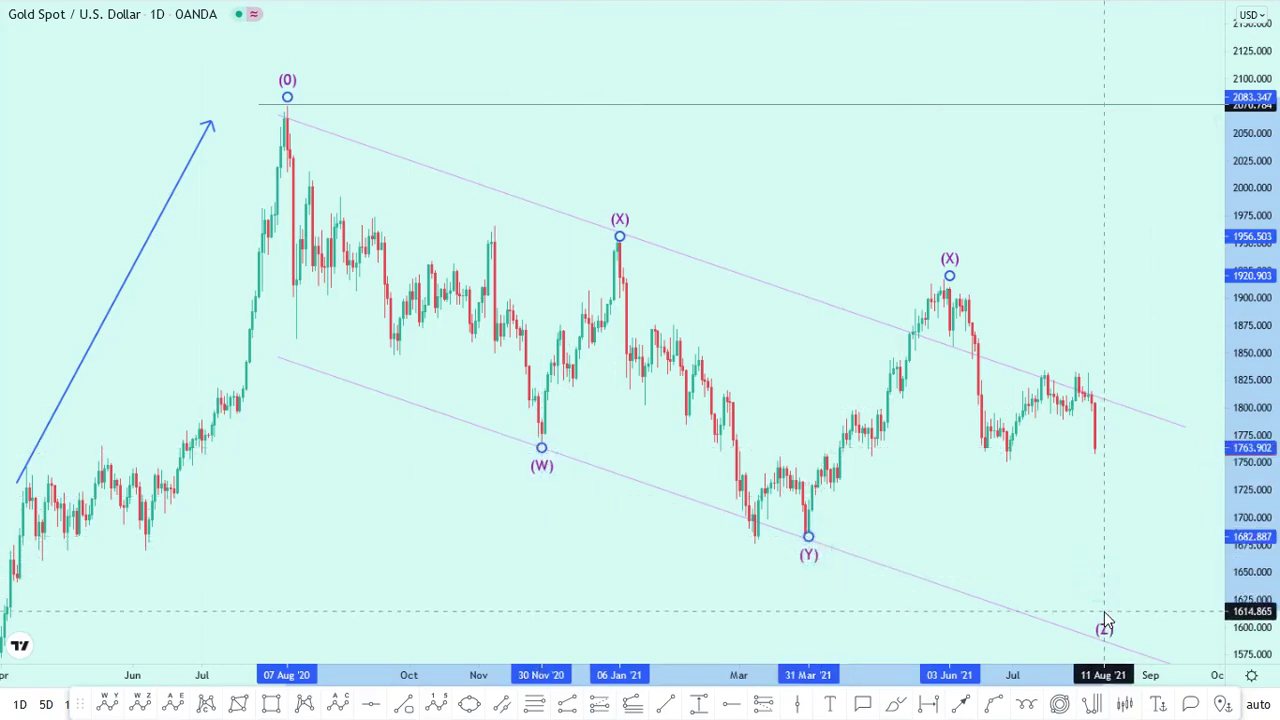
{"action": "left_click", "coordinate": [1160, 543]}
Step: Draw an upper trend line from the mid-August 2020 high to the early-November high
{"action": "scroll", "coordinate": [960, 360], "scroll_direction": "up", "scroll_amount": 3}
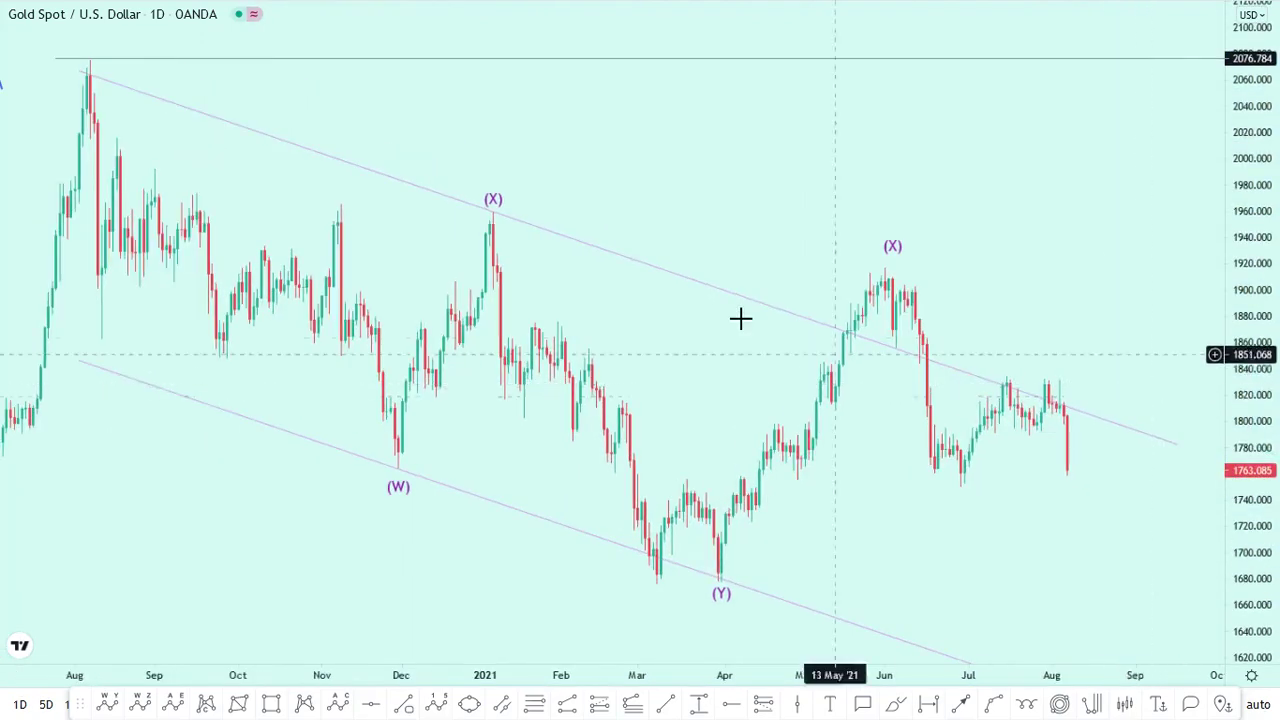
{"action": "left_click_drag", "start_coordinate": [677, 334], "coordinate": [937, 391]}
{"action": "scroll", "coordinate": [914, 395], "scroll_direction": "up", "scroll_amount": 2}
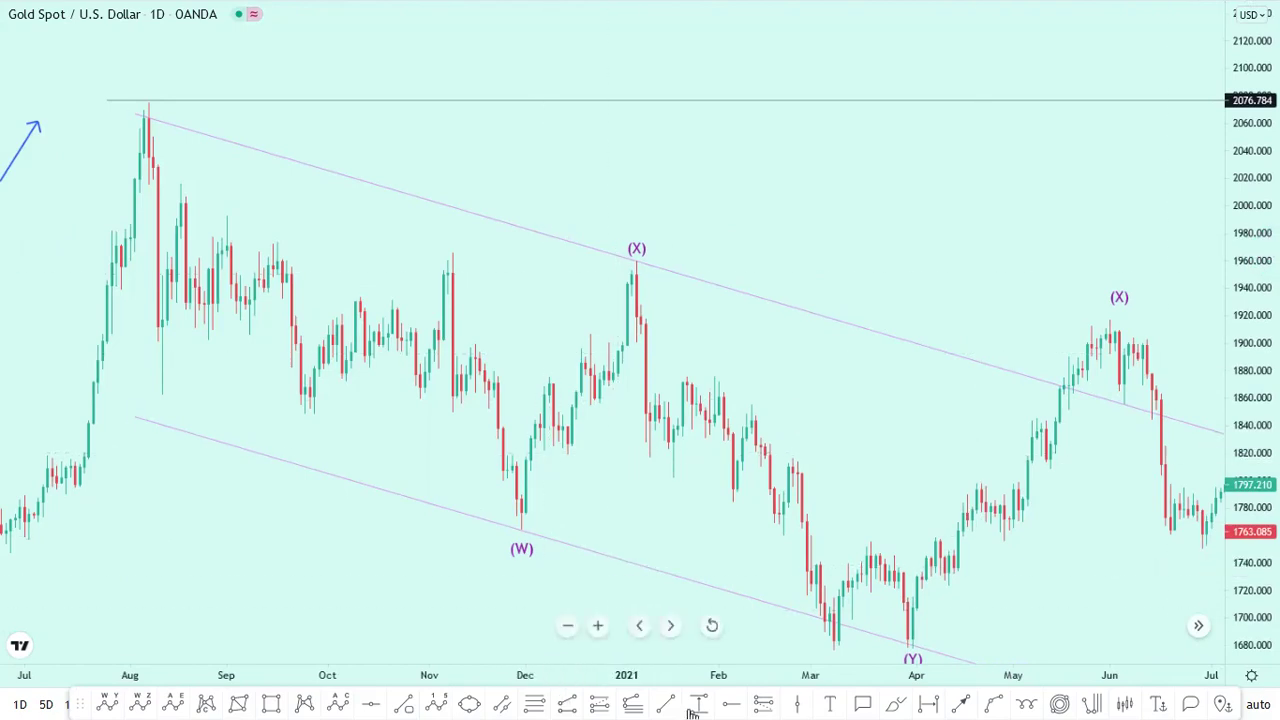
{"action": "left_click", "coordinate": [180, 187]}
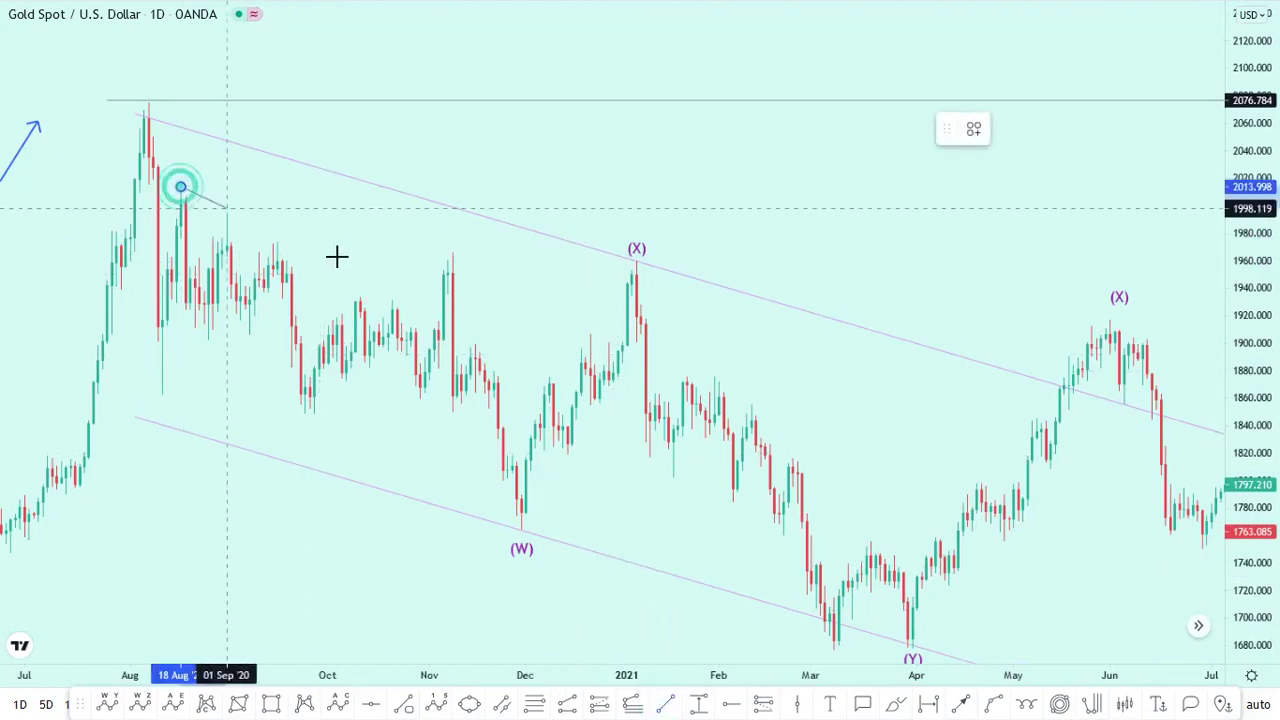
{"action": "left_click", "coordinate": [460, 256]}
{"action": "left_click", "coordinate": [740, 534]}
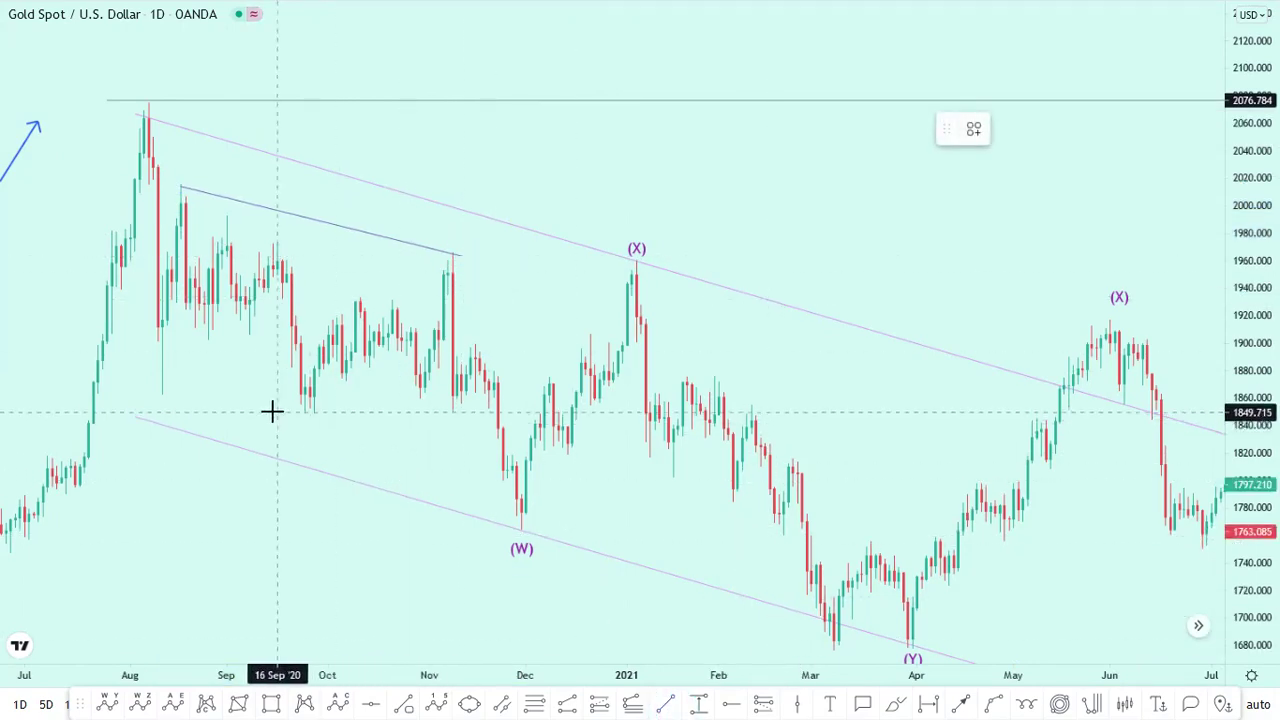
Step: Draw a lower trend line from the late-September low to early November, extending it slightly left
{"action": "left_click", "coordinate": [305, 417]}
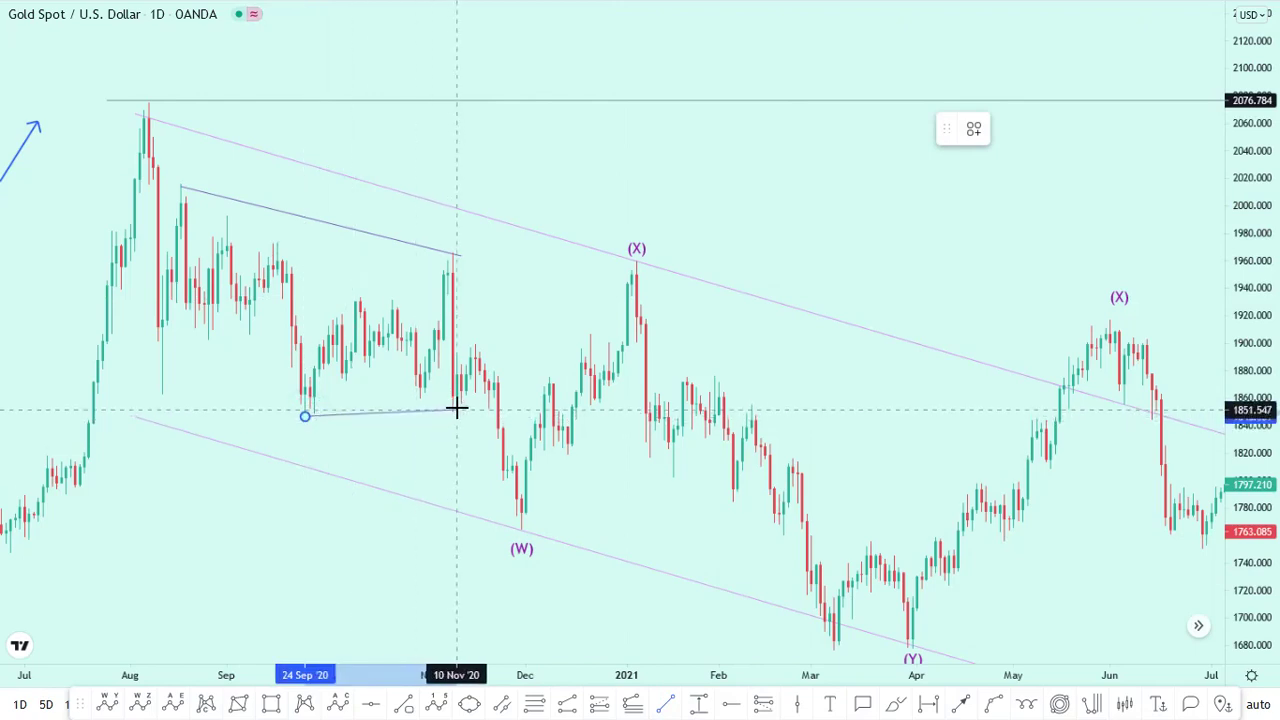
{"action": "left_click", "coordinate": [461, 410]}
{"action": "left_click", "coordinate": [457, 440]}
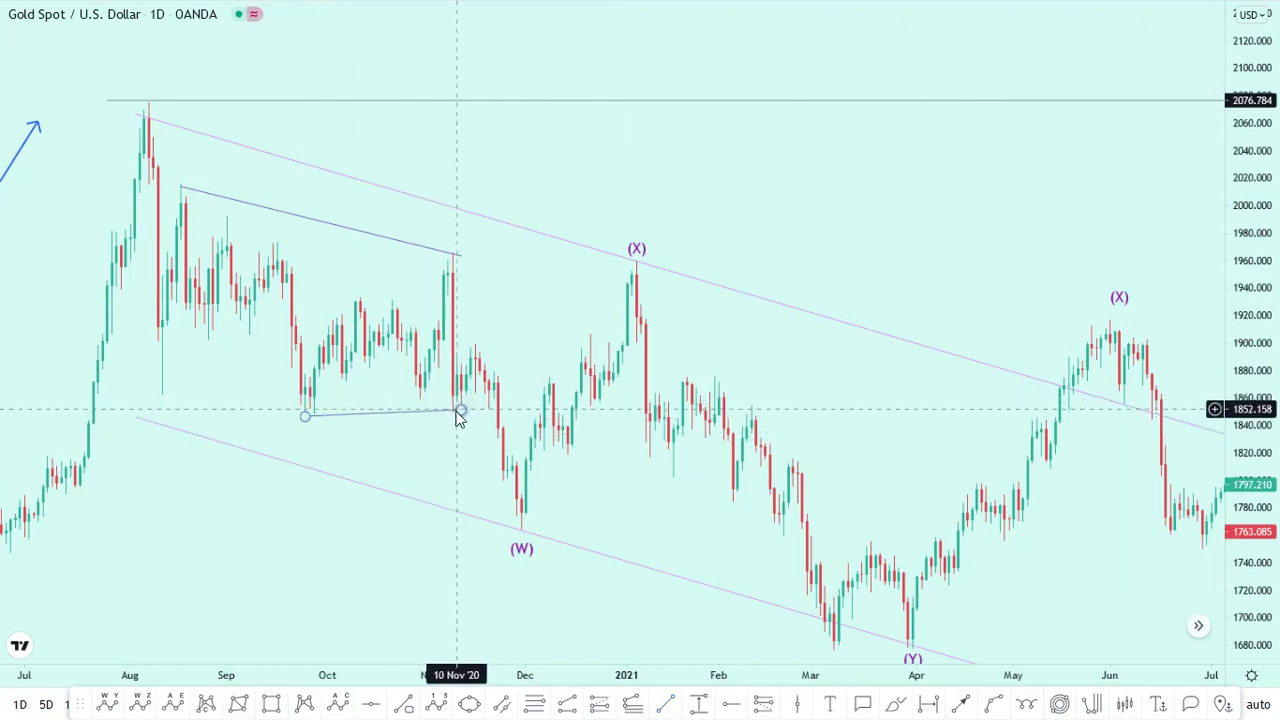
{"action": "left_click", "coordinate": [462, 412]}
{"action": "left_click", "coordinate": [462, 414]}
{"action": "left_click", "coordinate": [458, 418]}
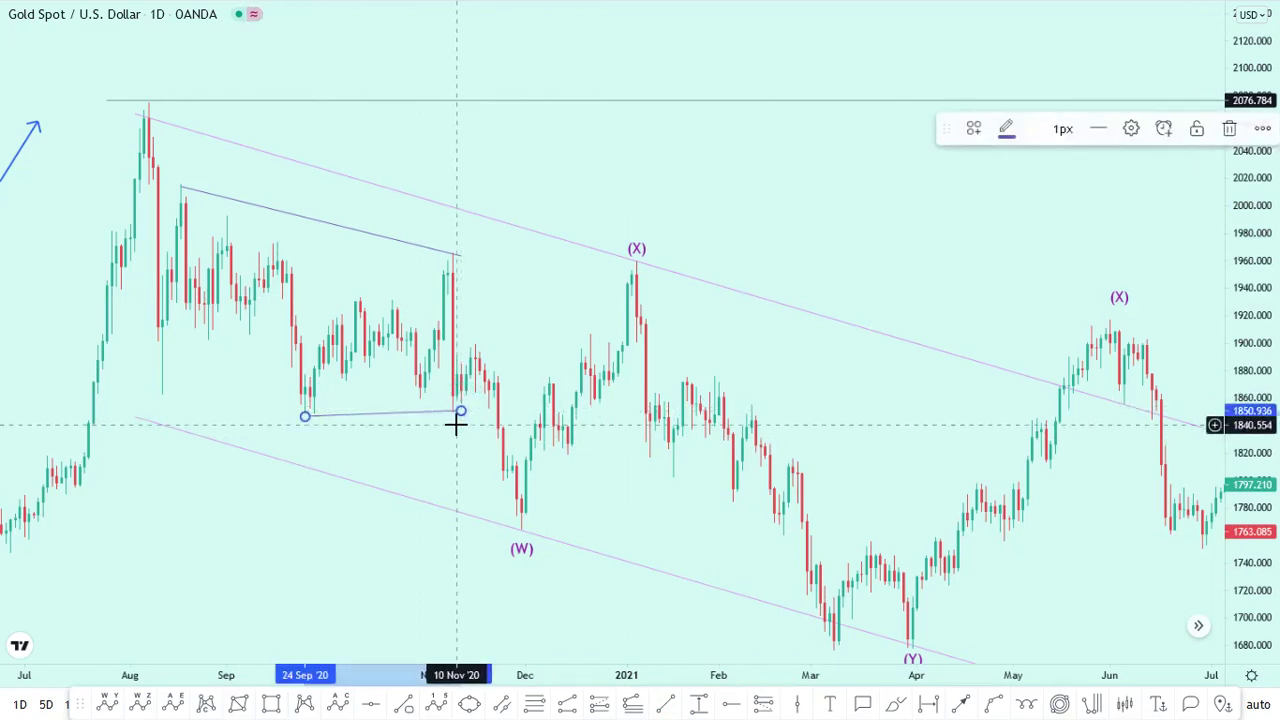
{"action": "left_click", "coordinate": [455, 428]}
{"action": "left_click", "coordinate": [306, 416]}
{"action": "mouse_move", "coordinate": [306, 416]}
{"action": "left_mouse_down"}
{"action": "mouse_move", "coordinate": [299, 425]}
{"action": "mouse_move", "coordinate": [300, 414]}
{"action": "left_mouse_up"}
{"action": "left_click", "coordinate": [330, 436]}
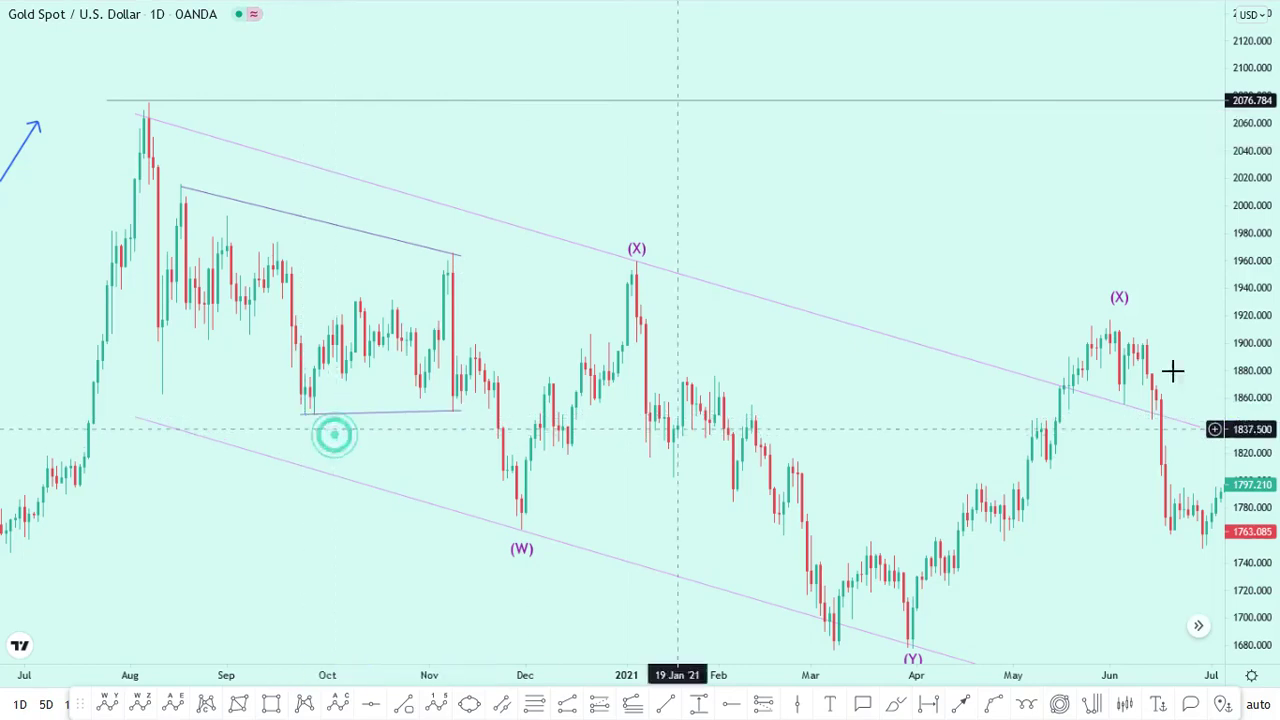
Step: Raise the upper line's left end and pull the (W) point down to about 1747.8
{"action": "left_click_drag", "start_coordinate": [1262, 357], "coordinate": [1262, 346]}
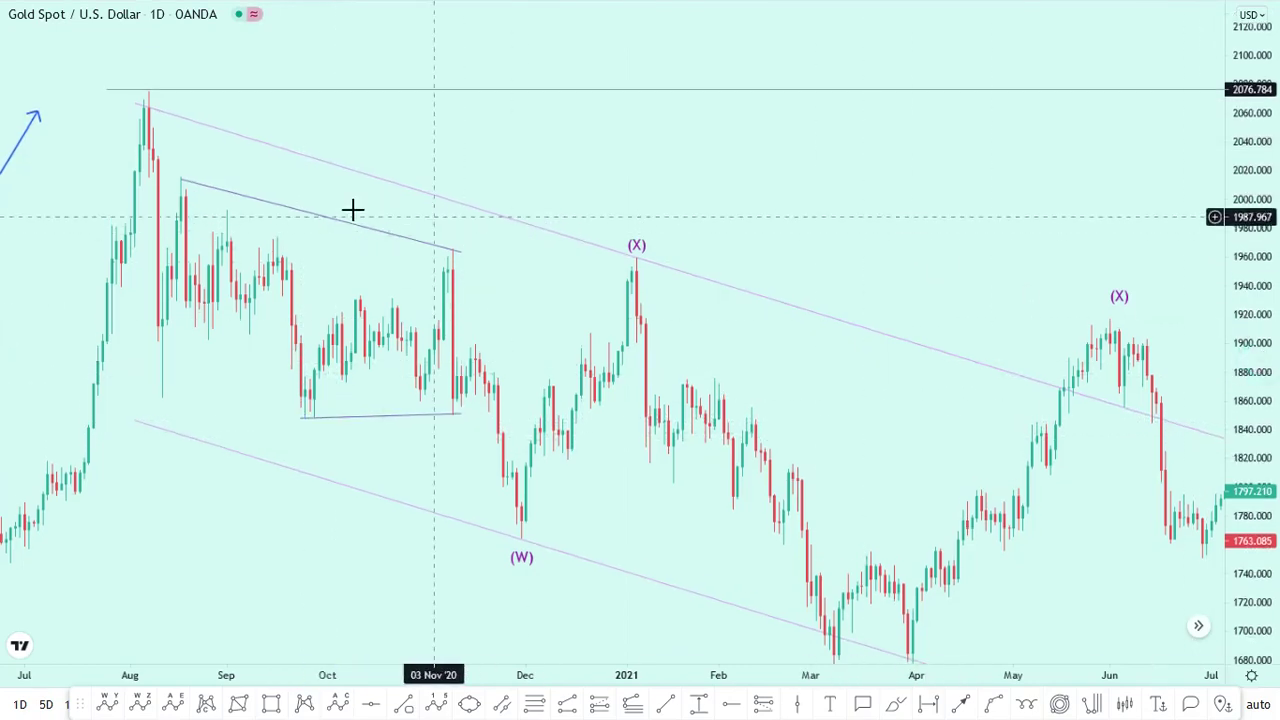
{"action": "left_click_drag", "start_coordinate": [179, 180], "coordinate": [171, 173]}
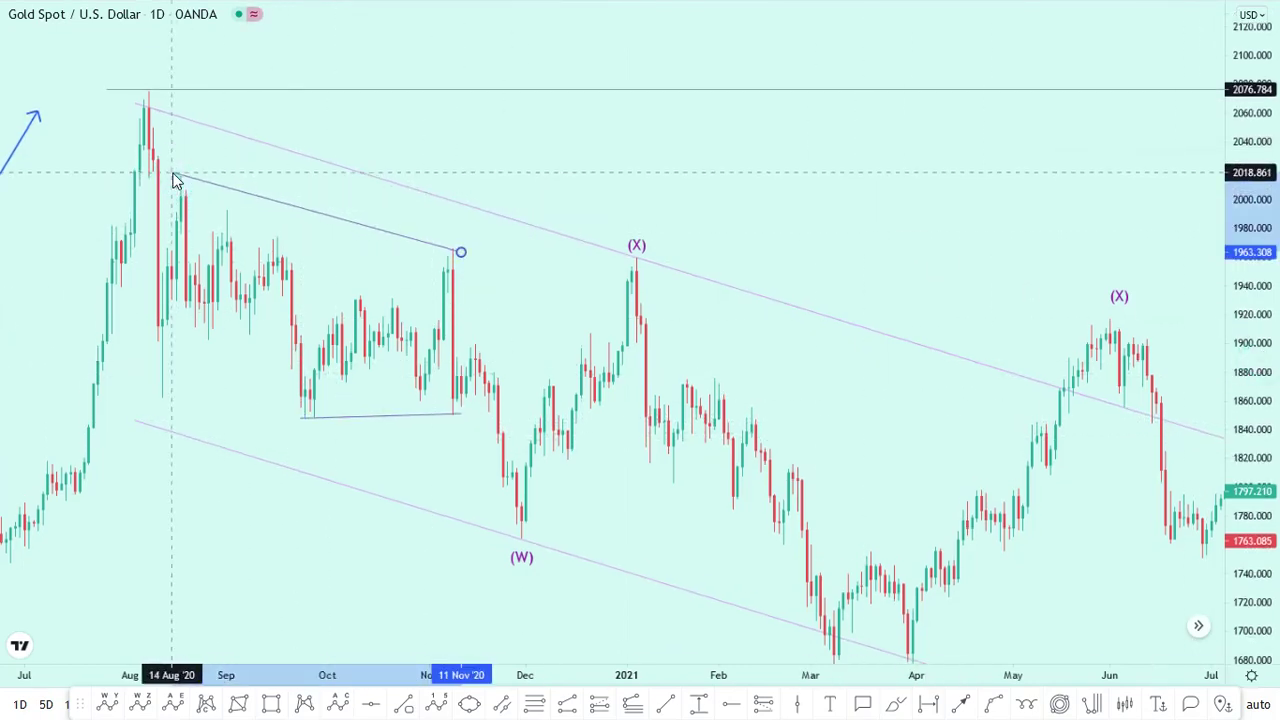
{"action": "left_click", "coordinate": [267, 184]}
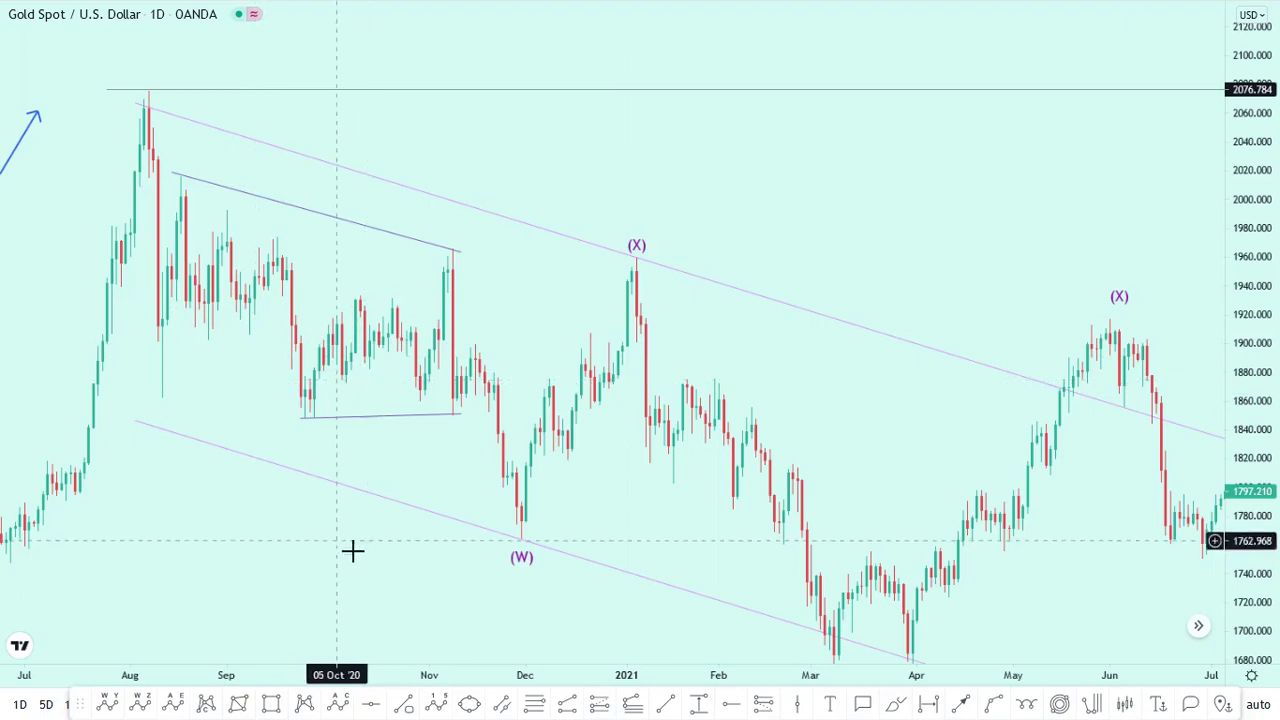
{"action": "left_click_drag", "start_coordinate": [520, 560], "coordinate": [521, 574]}
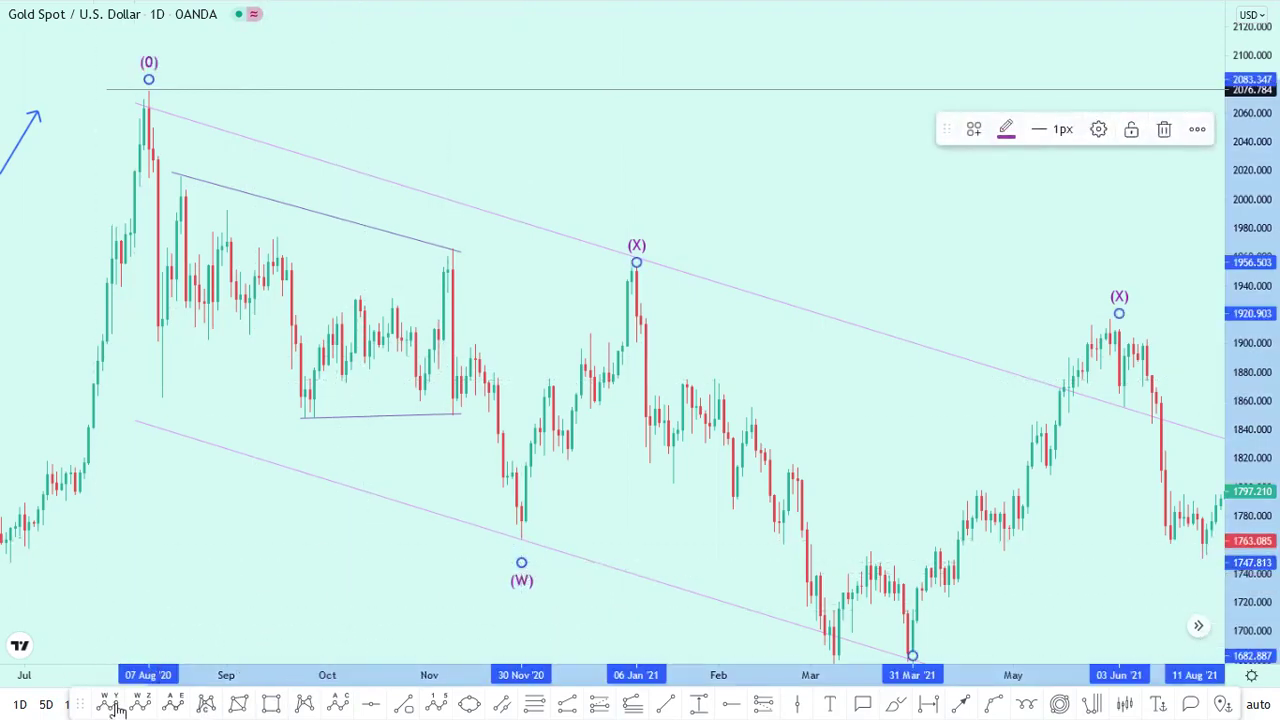
Step: Place an (a)-(b)-(c) correction from the August 2020 high through the November high to the (W) low
{"action": "left_click", "coordinate": [349, 449]}
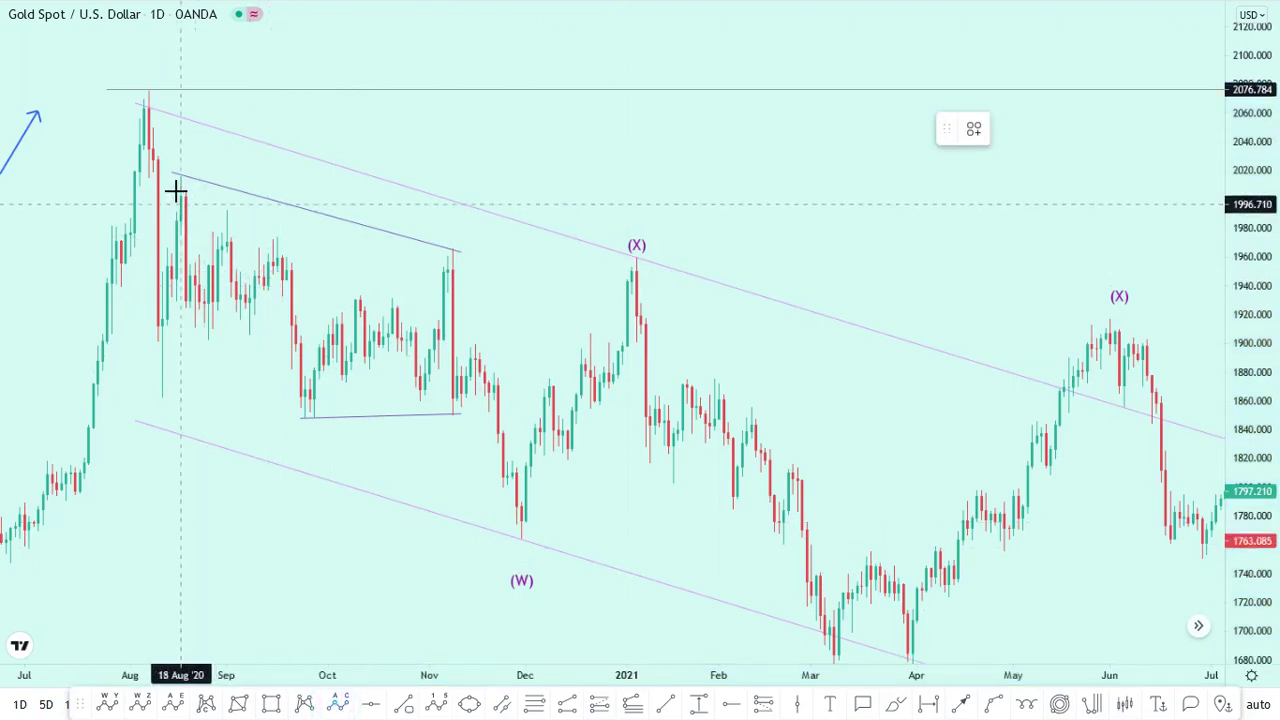
{"action": "left_click", "coordinate": [143, 103]}
{"action": "left_click", "coordinate": [145, 94]}
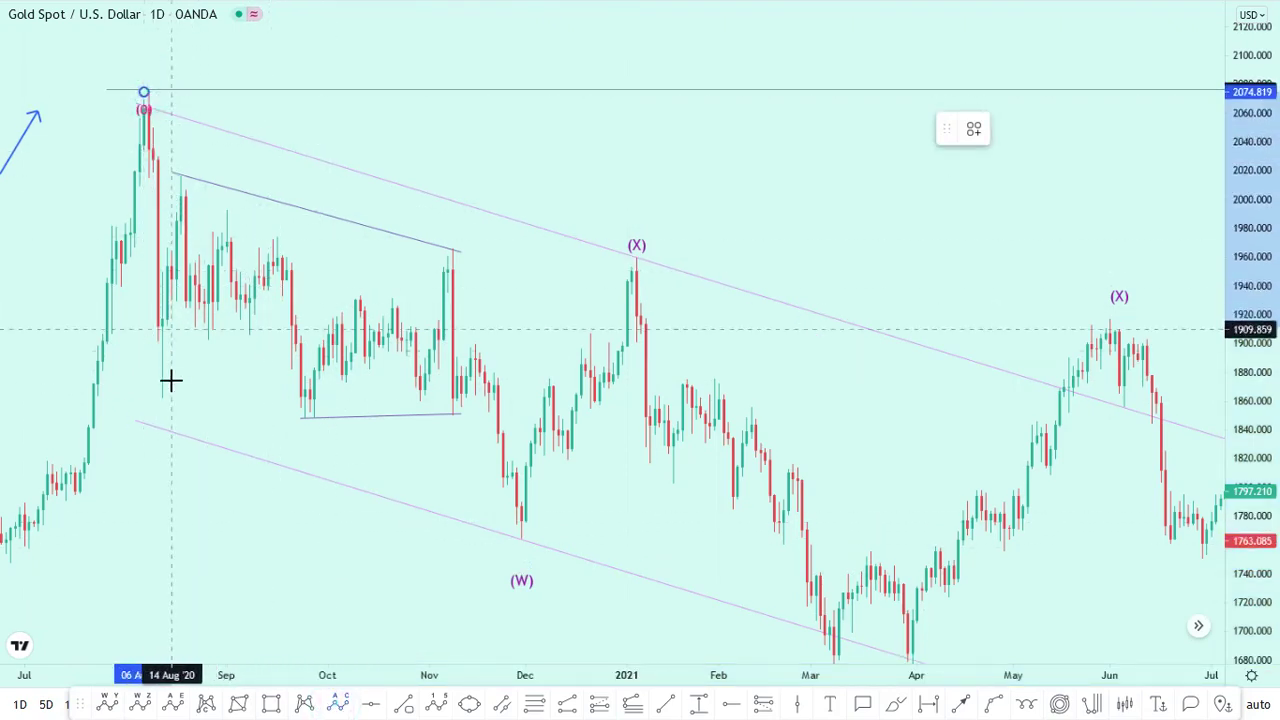
{"action": "left_click_drag", "start_coordinate": [165, 403], "coordinate": [162, 399]}
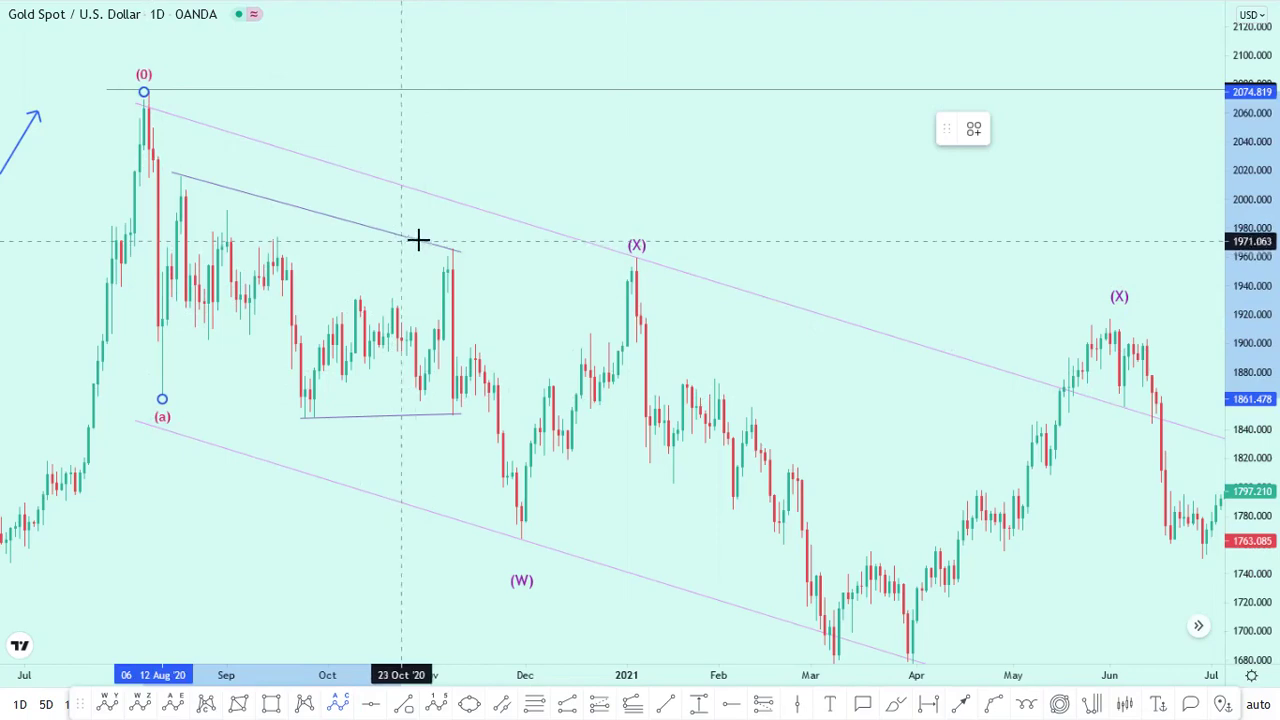
{"action": "left_click", "coordinate": [525, 549]}
{"action": "left_click", "coordinate": [523, 554]}
{"action": "left_click", "coordinate": [521, 553]}
Step: Lower the correction's (b) point onto the November high and nudge (a) slightly down
{"action": "left_click", "coordinate": [366, 609]}
{"action": "left_click", "coordinate": [453, 237]}
{"action": "left_click_drag", "start_coordinate": [455, 246], "coordinate": [453, 251]}
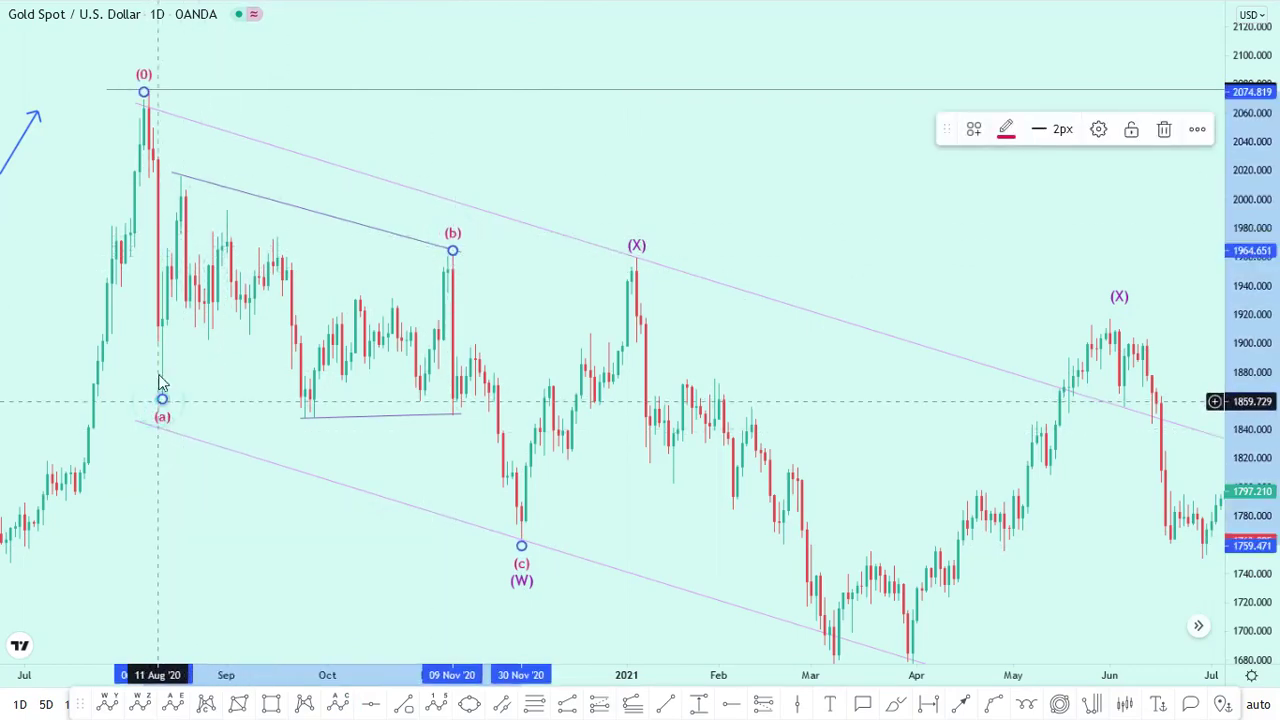
{"action": "left_click_drag", "start_coordinate": [164, 401], "coordinate": [163, 406]}
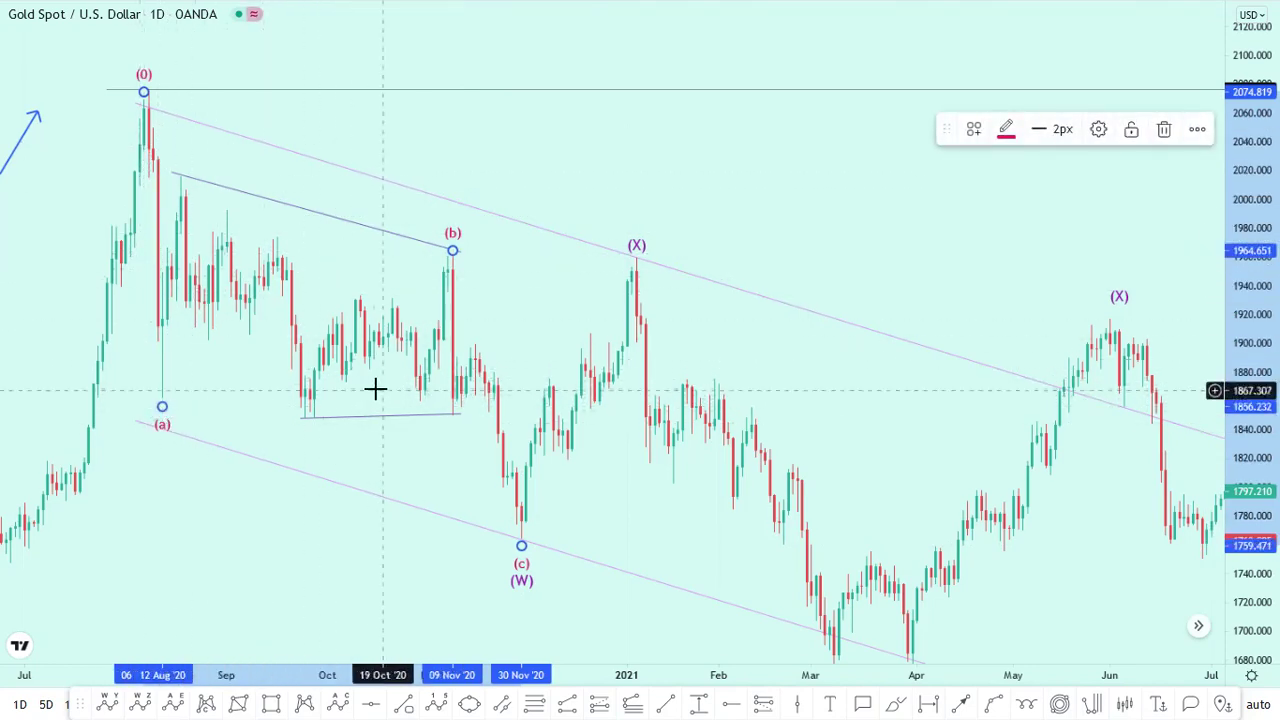
{"action": "left_click", "coordinate": [474, 706]}
Step: Draw a yellow ellipse over the triangle and enlarge it to span early August through early November 2020
{"action": "left_click", "coordinate": [258, 174]}
{"action": "left_click", "coordinate": [346, 416]}
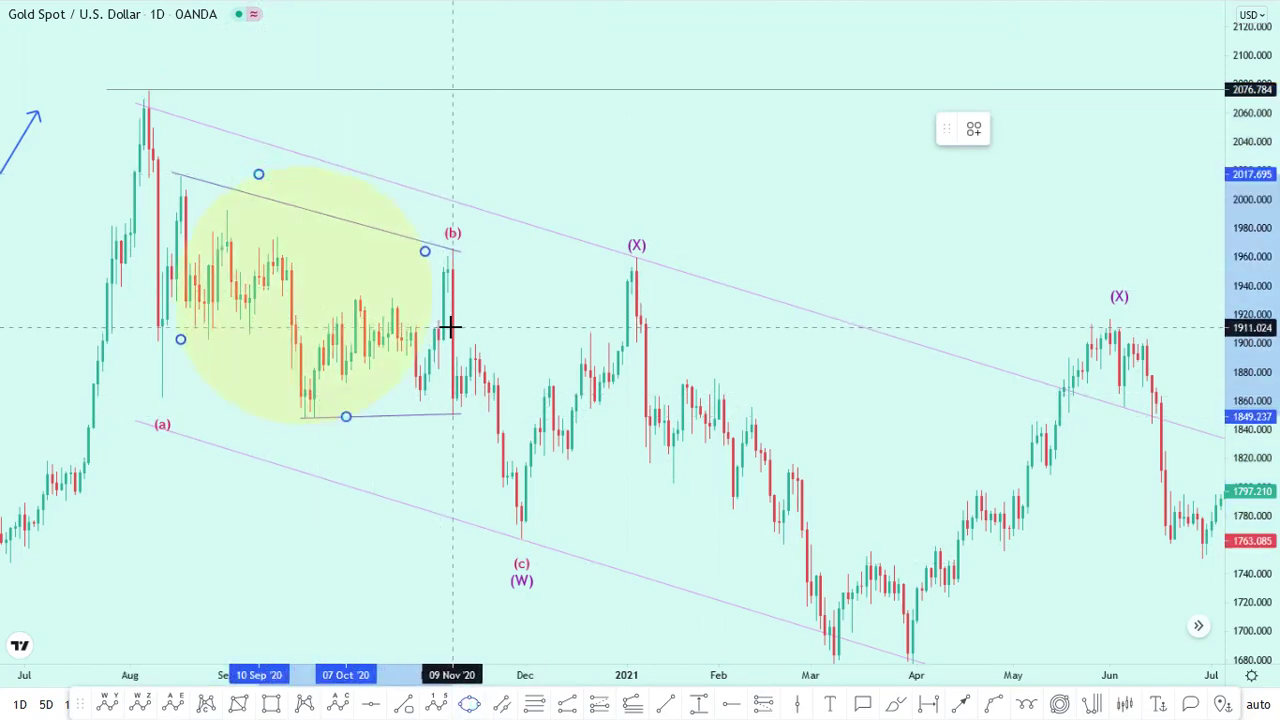
{"action": "left_click", "coordinate": [450, 326]}
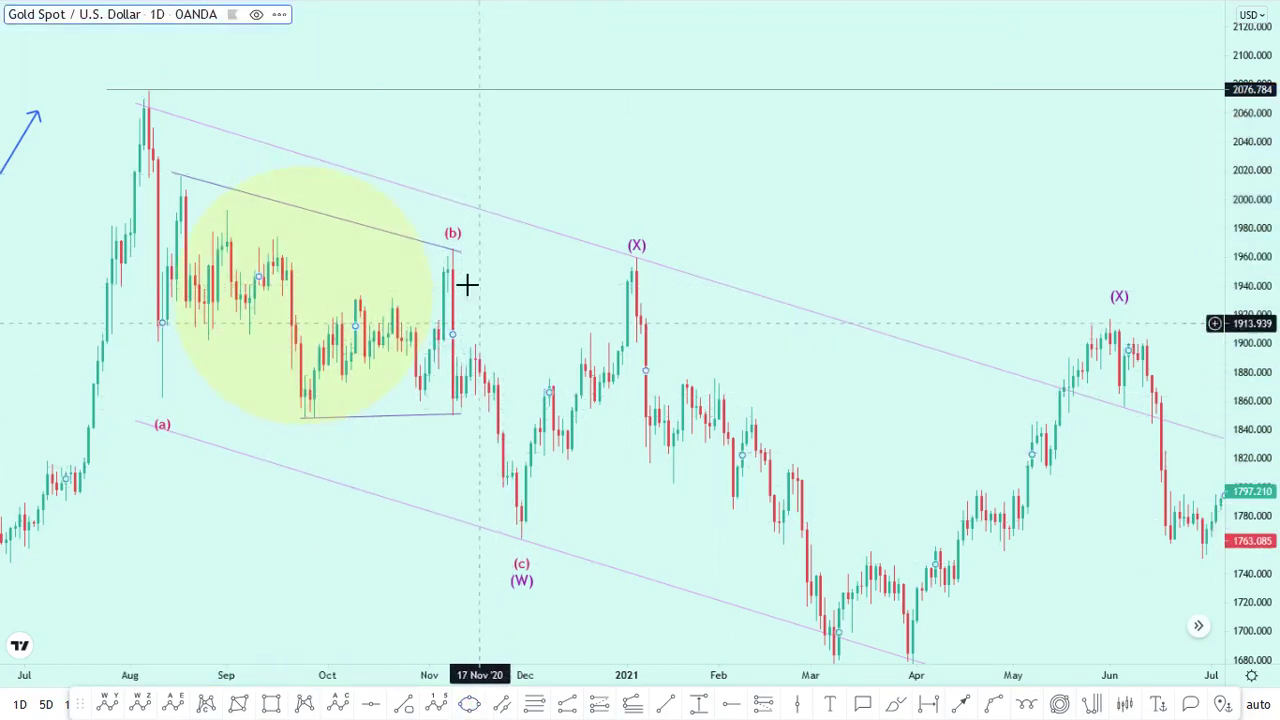
{"action": "left_click_drag", "start_coordinate": [362, 176], "coordinate": [365, 183]}
{"action": "left_click", "coordinate": [368, 190]}
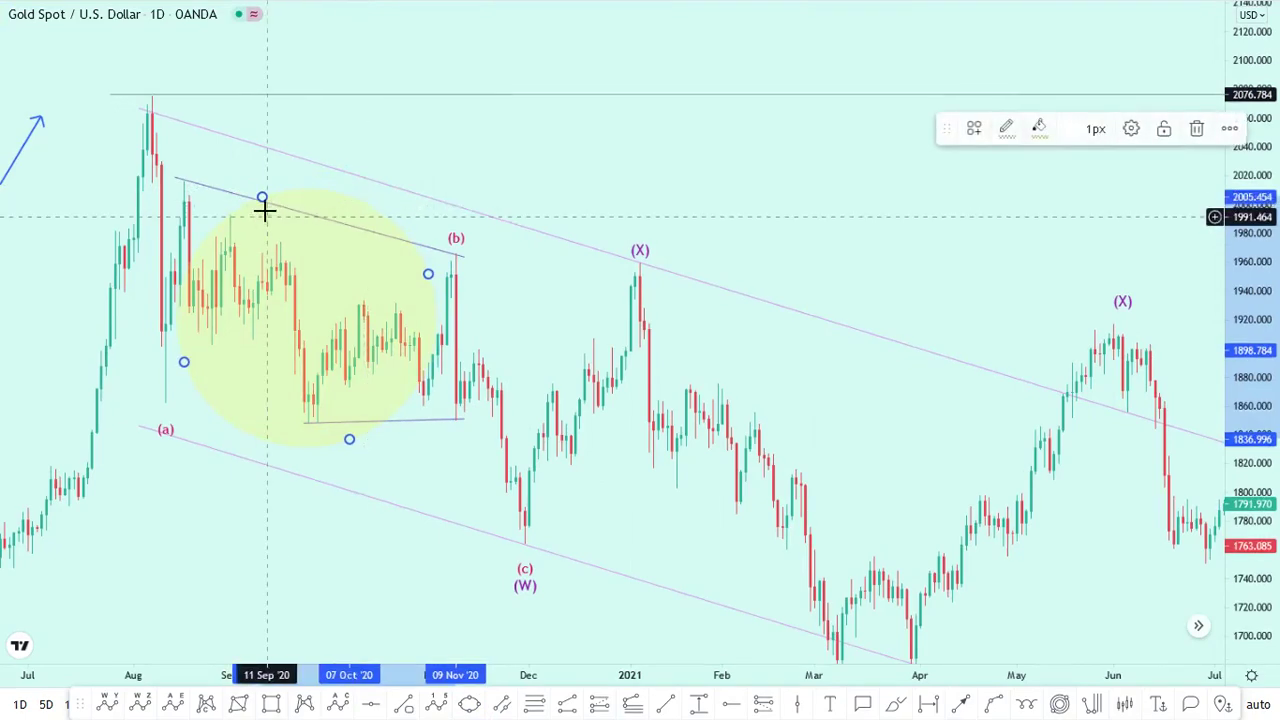
{"action": "left_click_drag", "start_coordinate": [267, 196], "coordinate": [221, 185]}
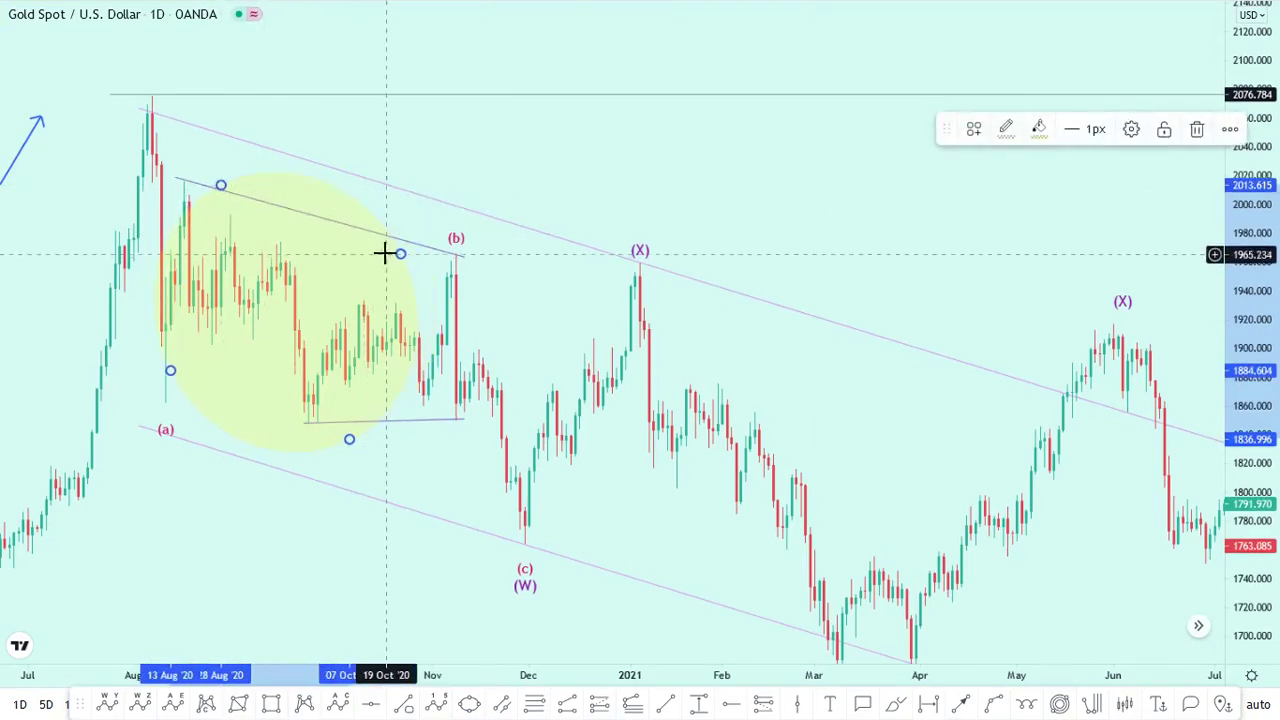
{"action": "mouse_move", "coordinate": [401, 252]}
{"action": "left_mouse_down"}
{"action": "mouse_move", "coordinate": [432, 252]}
{"action": "mouse_move", "coordinate": [419, 245]}
{"action": "left_mouse_up"}
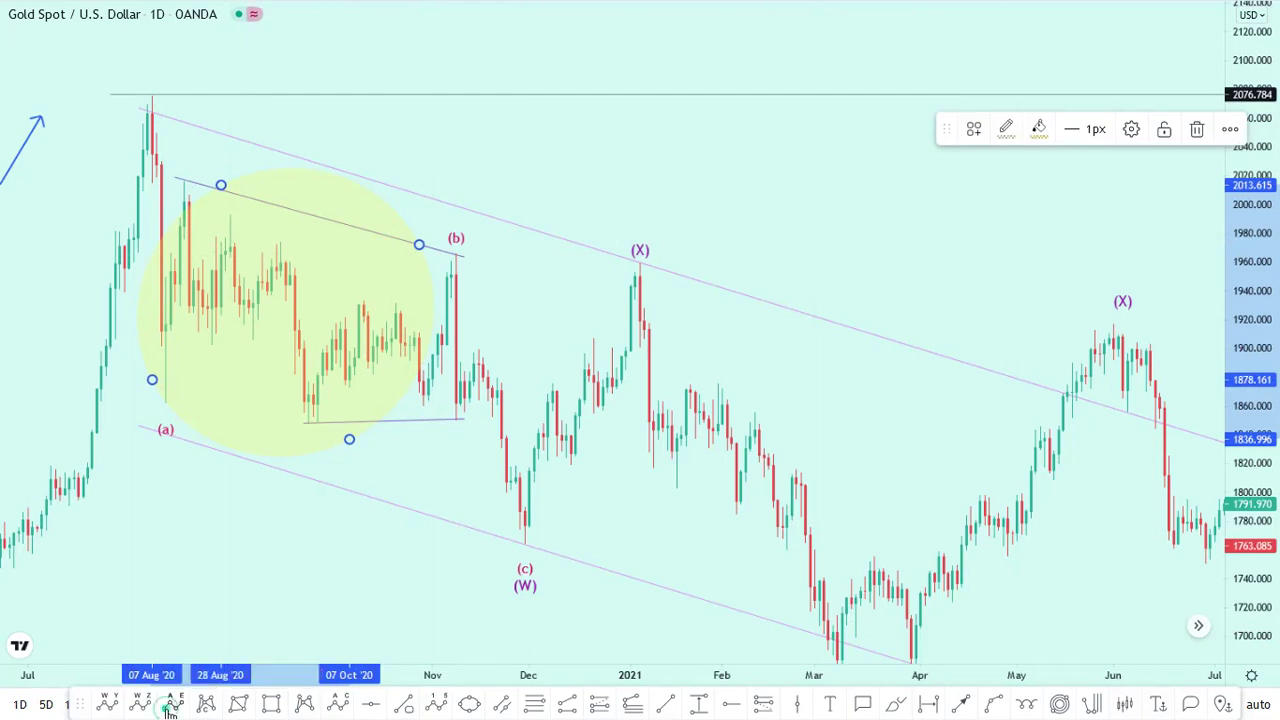
Step: Place a blue (a)-(e) triangle wave from the mid-August low through the November swings
{"action": "left_click", "coordinate": [171, 704]}
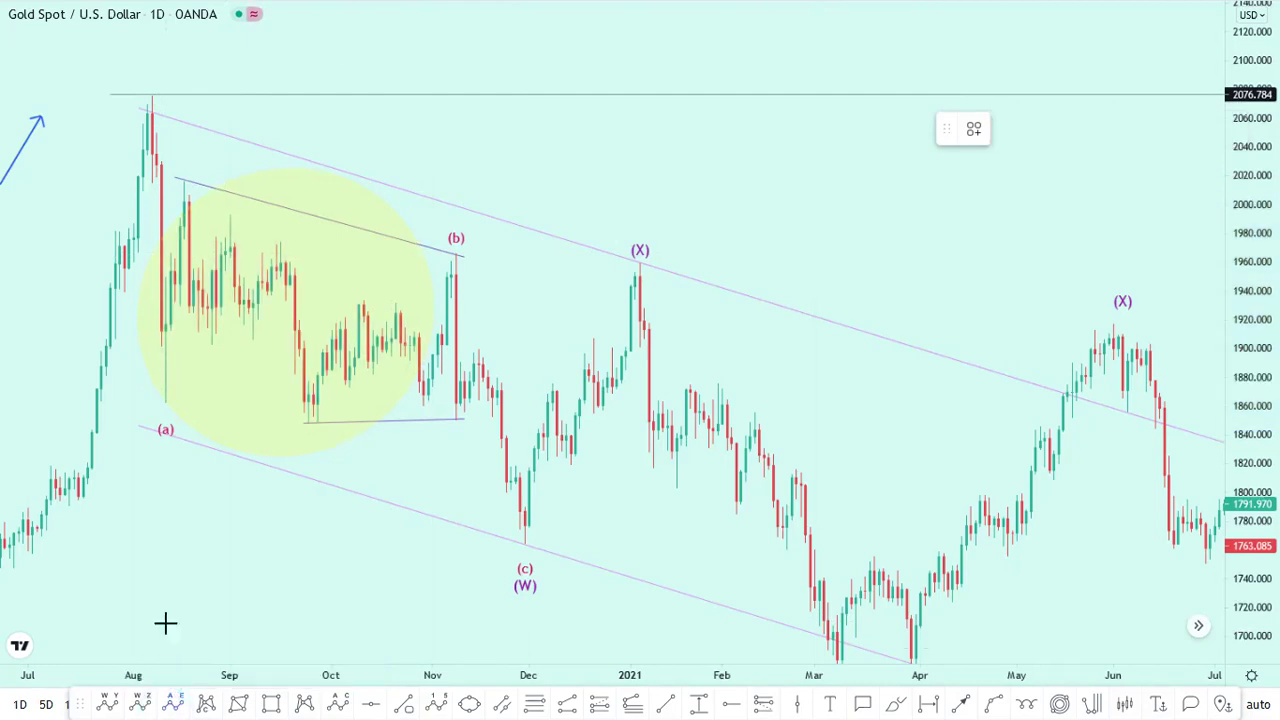
{"action": "left_click", "coordinate": [175, 401]}
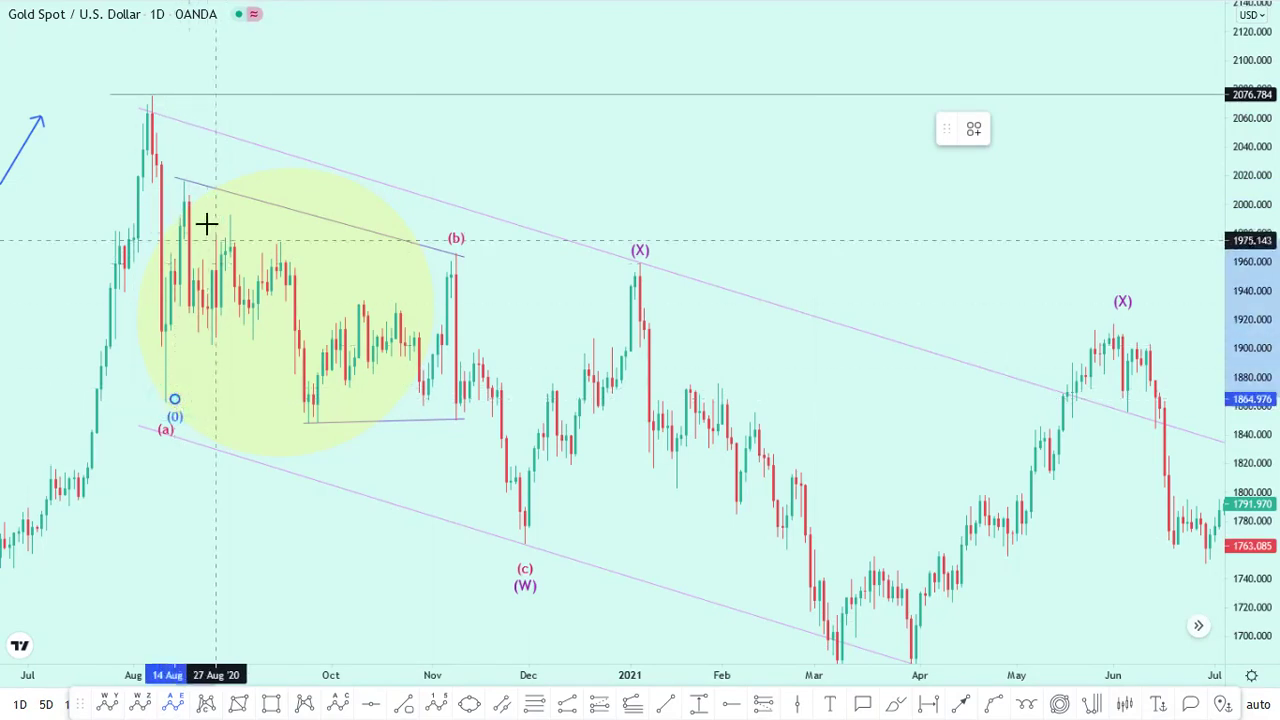
{"action": "left_click", "coordinate": [184, 177]}
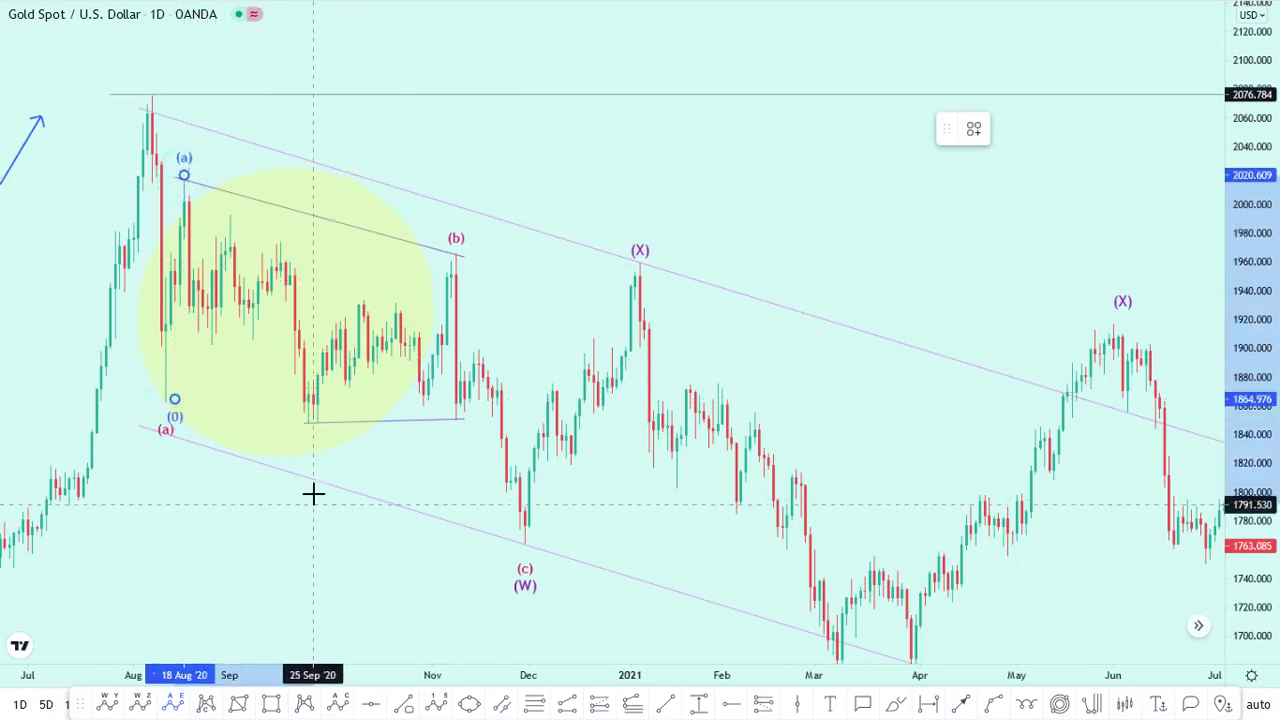
{"action": "left_click", "coordinate": [313, 430]}
{"action": "left_click", "coordinate": [441, 248]}
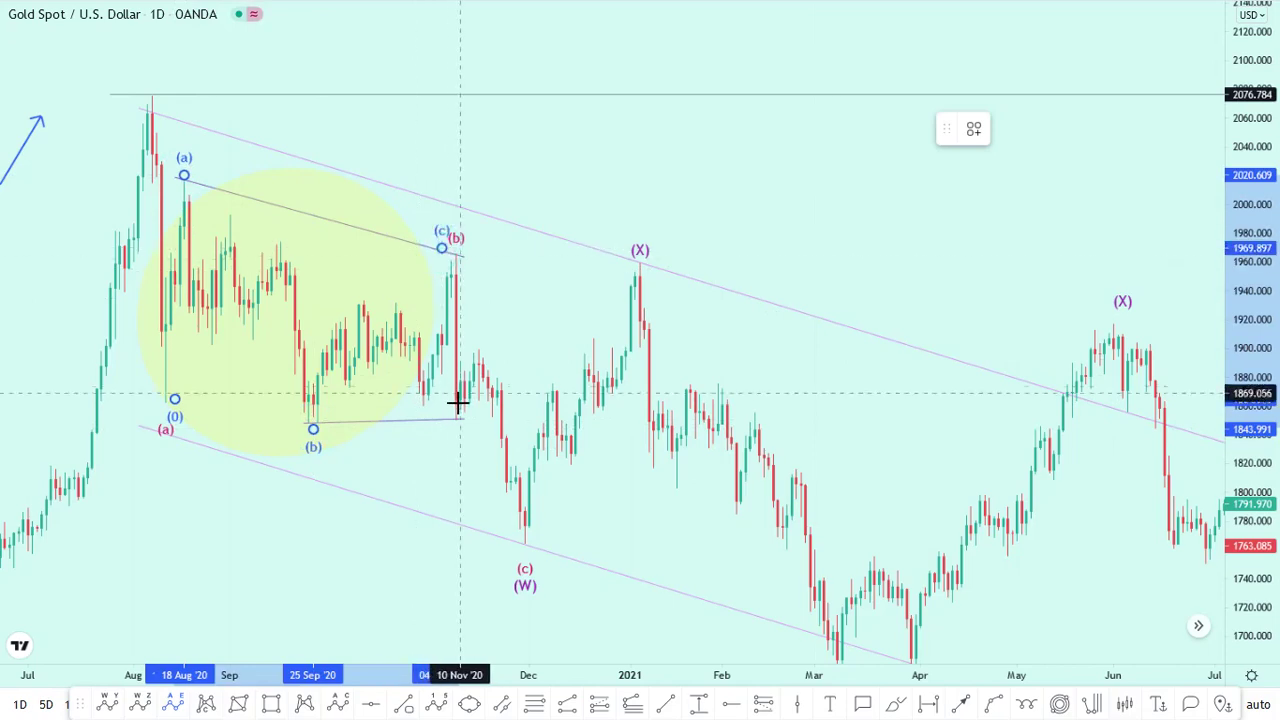
{"action": "left_click", "coordinate": [460, 421]}
{"action": "left_click", "coordinate": [482, 358]}
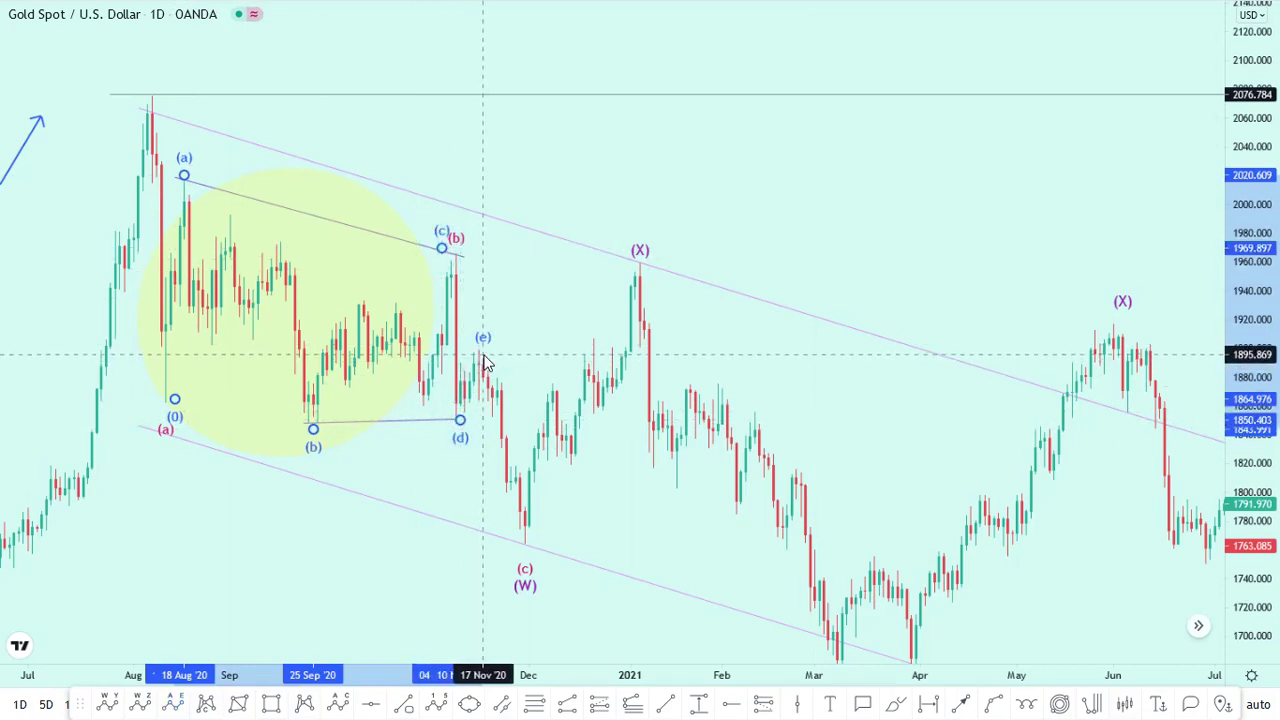
Step: Nudge the blue (d) point slightly and select the yellow circle
{"action": "left_click", "coordinate": [478, 358]}
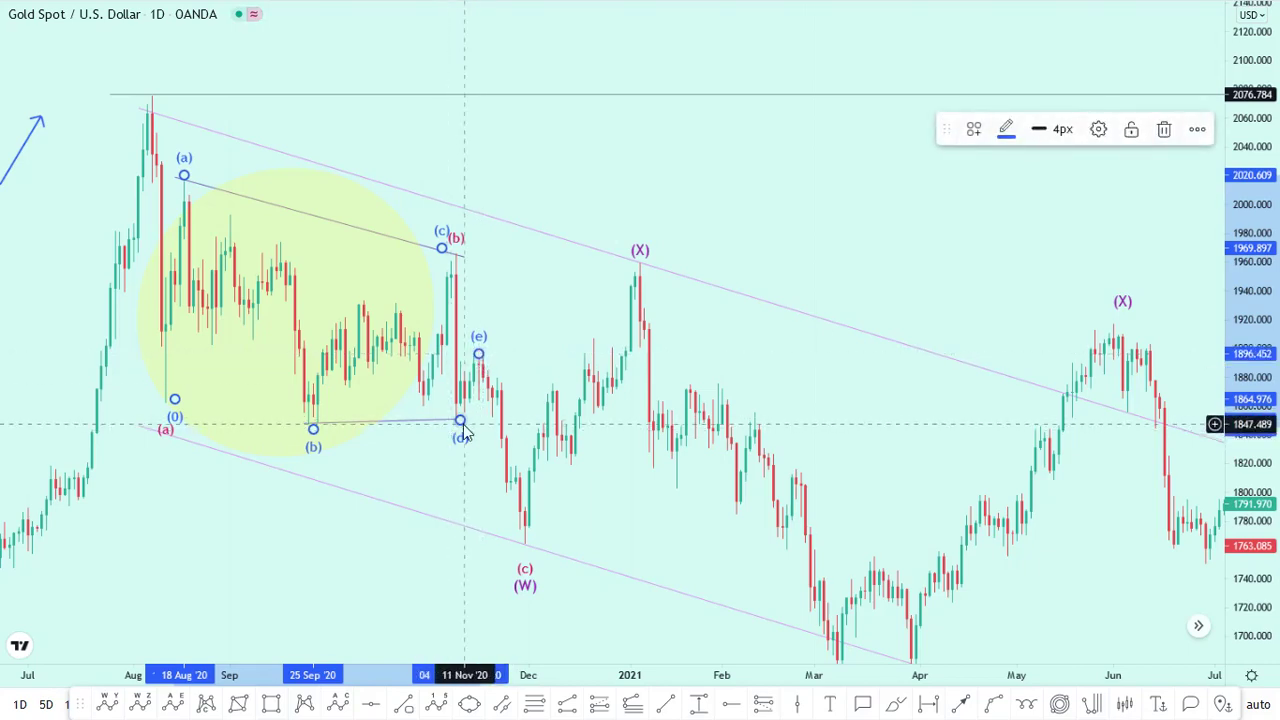
{"action": "left_click_drag", "start_coordinate": [458, 427], "coordinate": [461, 420]}
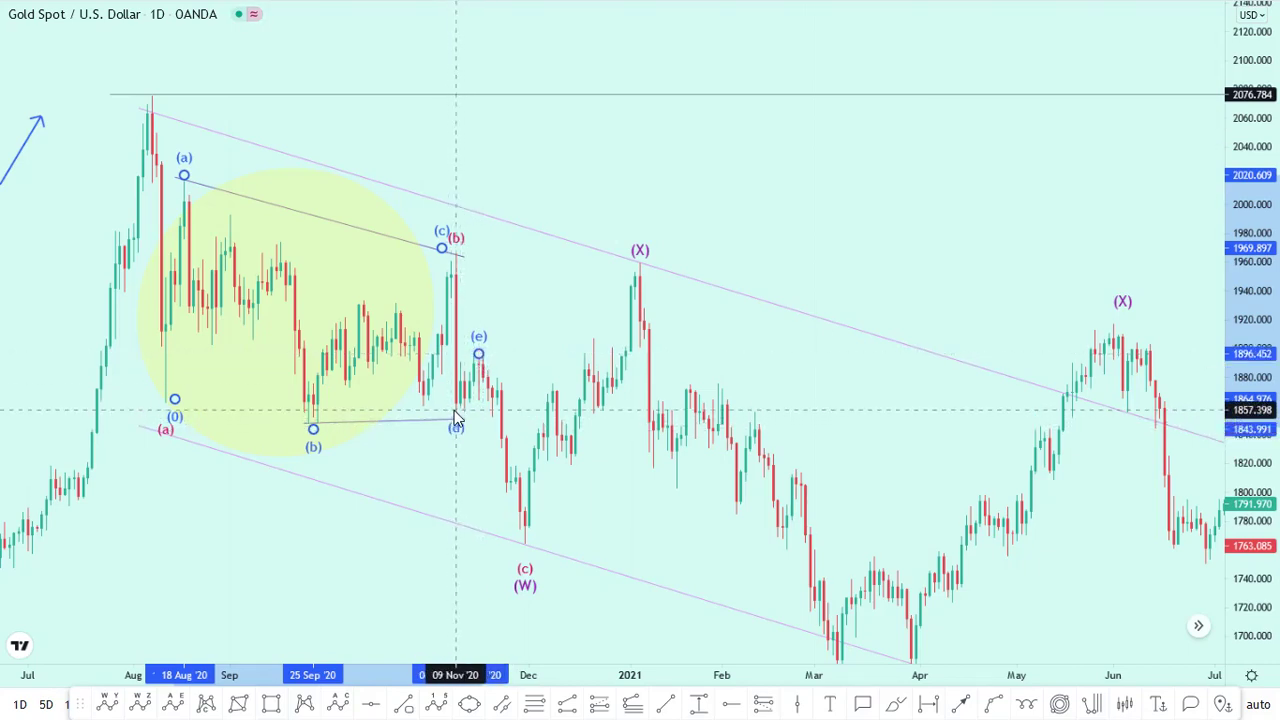
{"action": "left_click", "coordinate": [374, 198]}
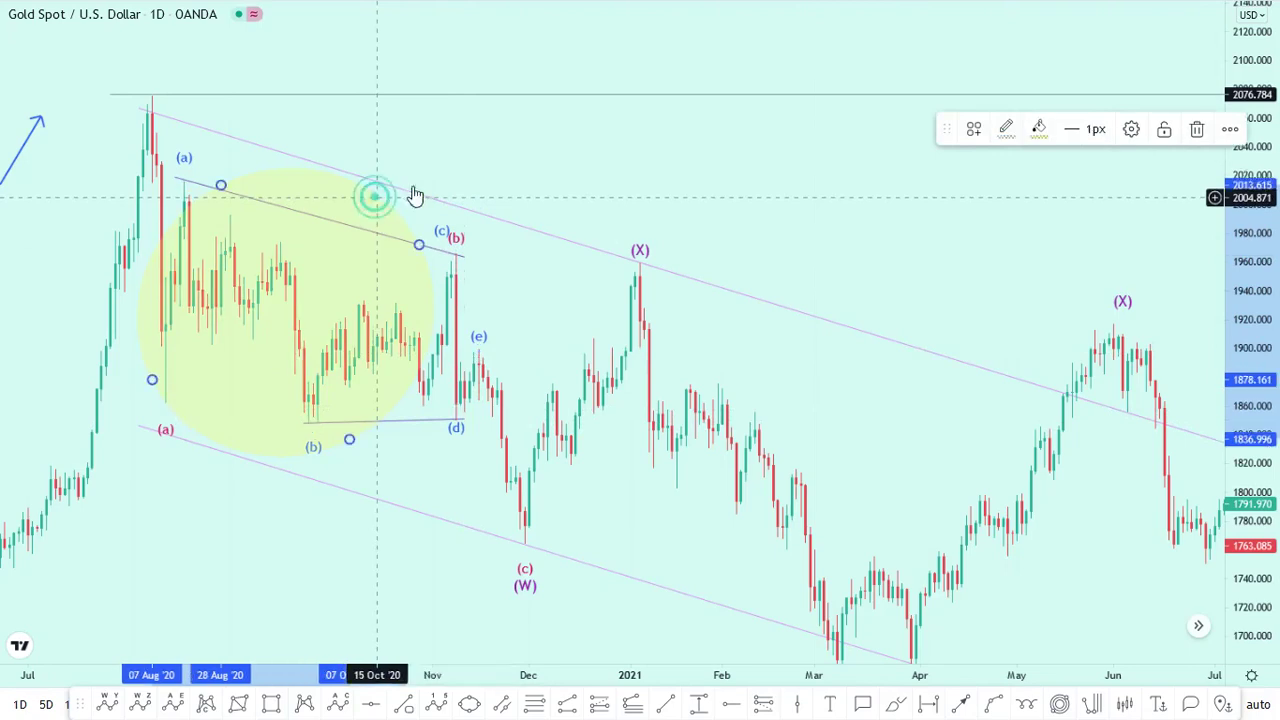
Step: Delete the yellow circle and realign blue (a) and (c) onto their swing highs
{"action": "left_click", "coordinate": [1195, 131]}
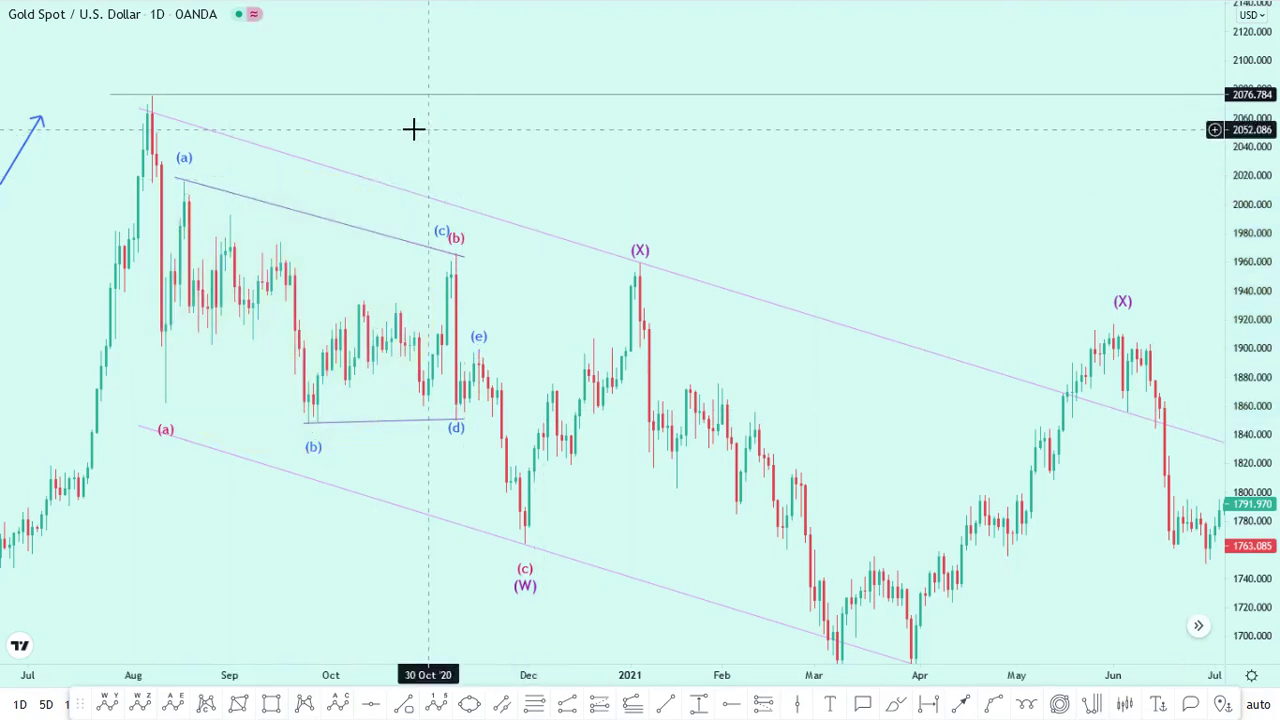
{"action": "left_click_drag", "start_coordinate": [186, 178], "coordinate": [192, 186]}
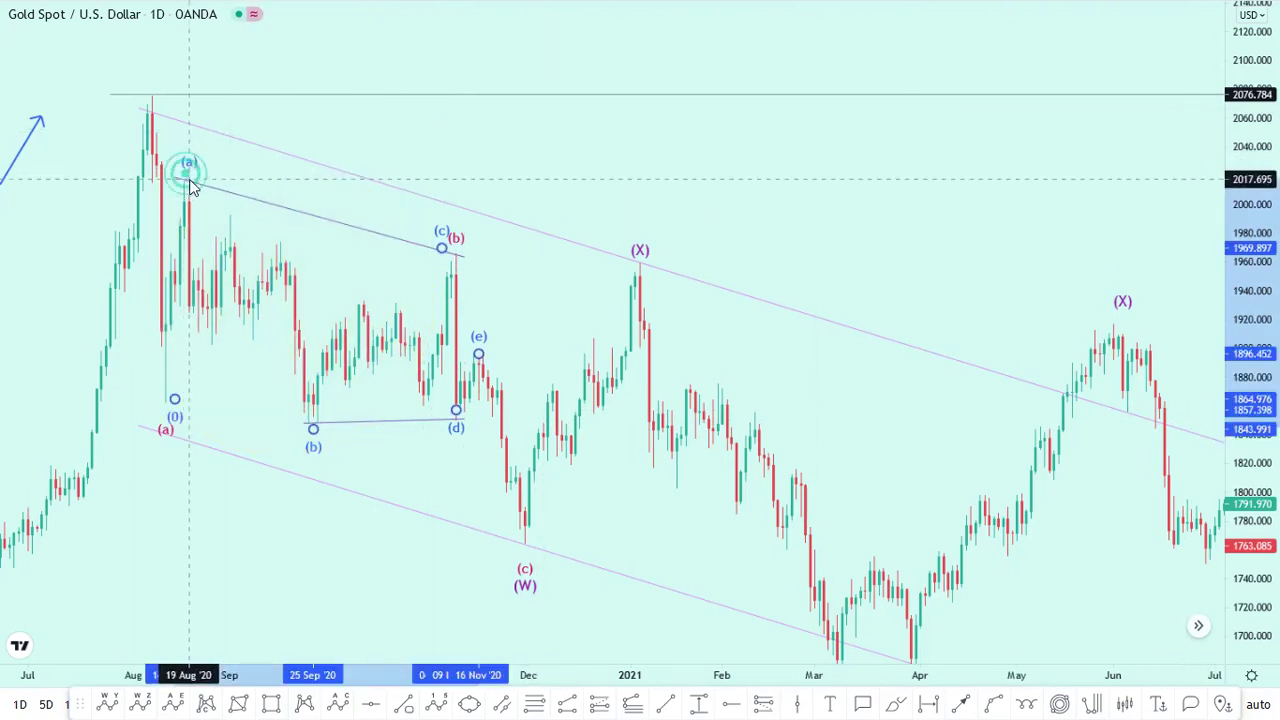
{"action": "left_click", "coordinate": [457, 251]}
{"action": "left_click_drag", "start_coordinate": [457, 251], "coordinate": [487, 191]}
{"action": "left_click", "coordinate": [443, 238]}
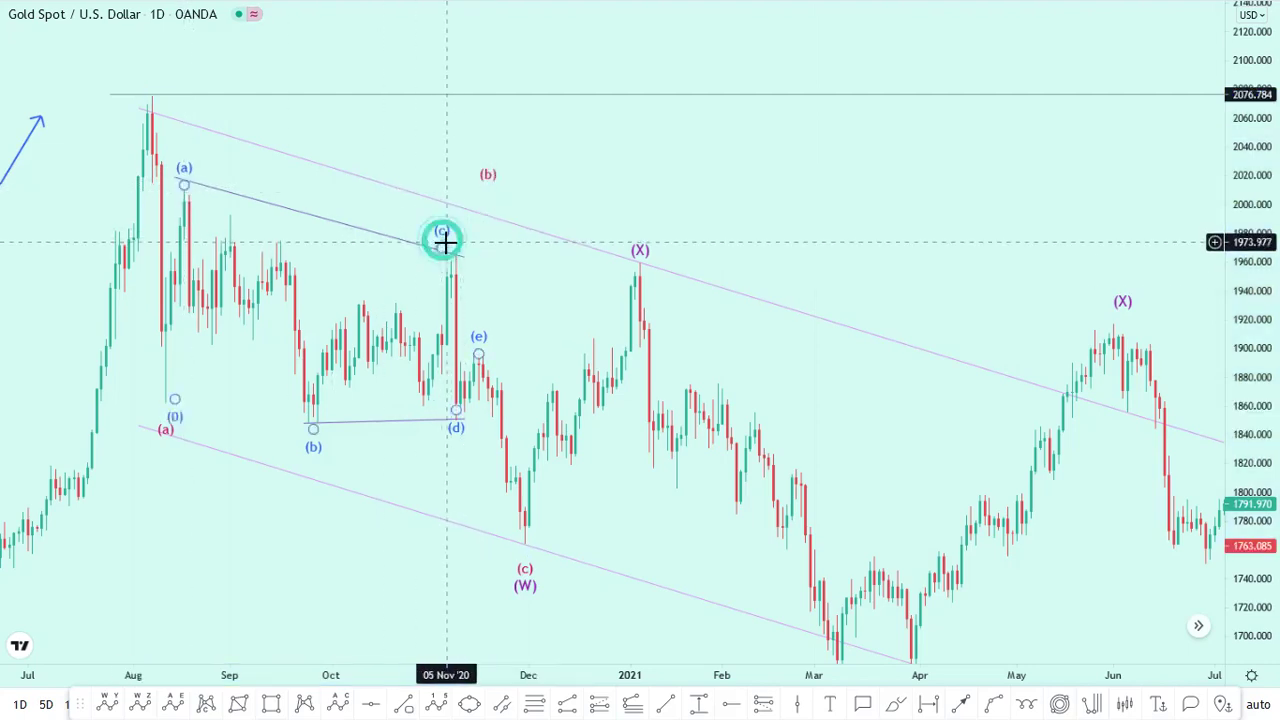
{"action": "mouse_move", "coordinate": [443, 252]}
{"action": "left_mouse_down"}
{"action": "mouse_move", "coordinate": [452, 265]}
{"action": "mouse_move", "coordinate": [460, 252]}
{"action": "left_mouse_up"}
Step: Position the magenta (b) directly above blue (c) on the early-November high
{"action": "left_click", "coordinate": [489, 188]}
{"action": "left_click", "coordinate": [537, 309]}
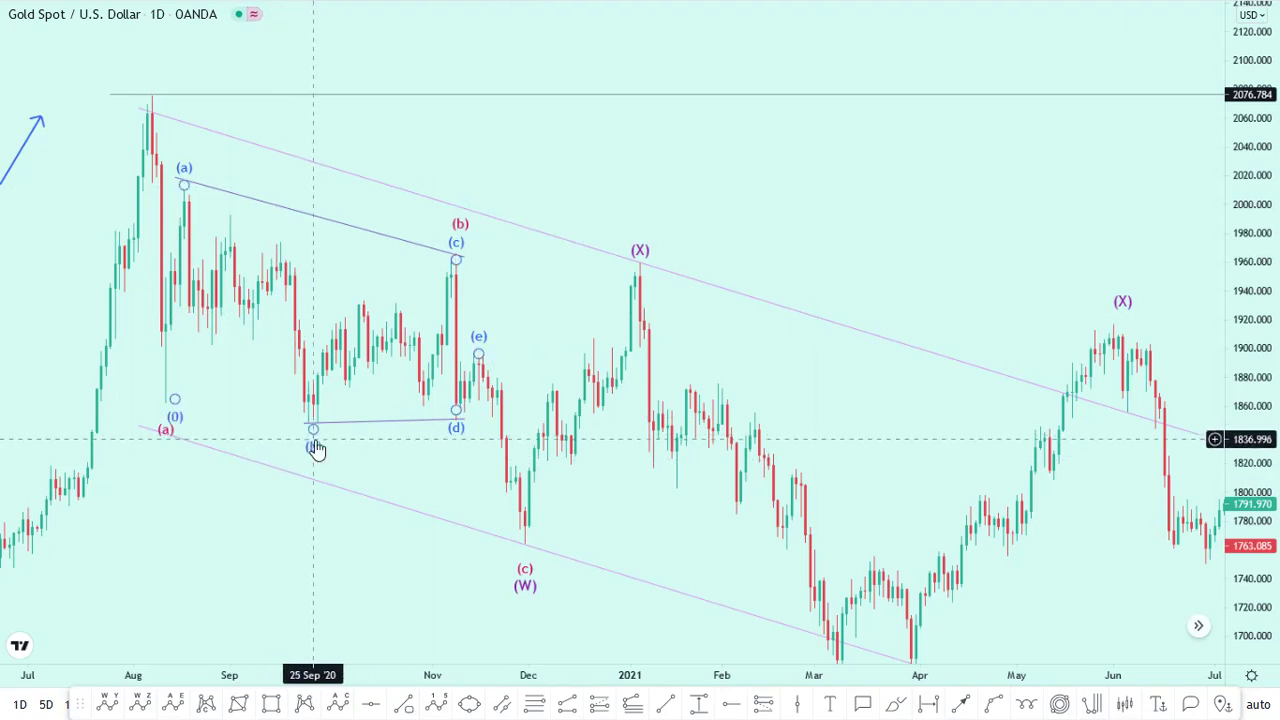
{"action": "left_click", "coordinate": [313, 430]}
{"action": "left_click", "coordinate": [314, 421]}
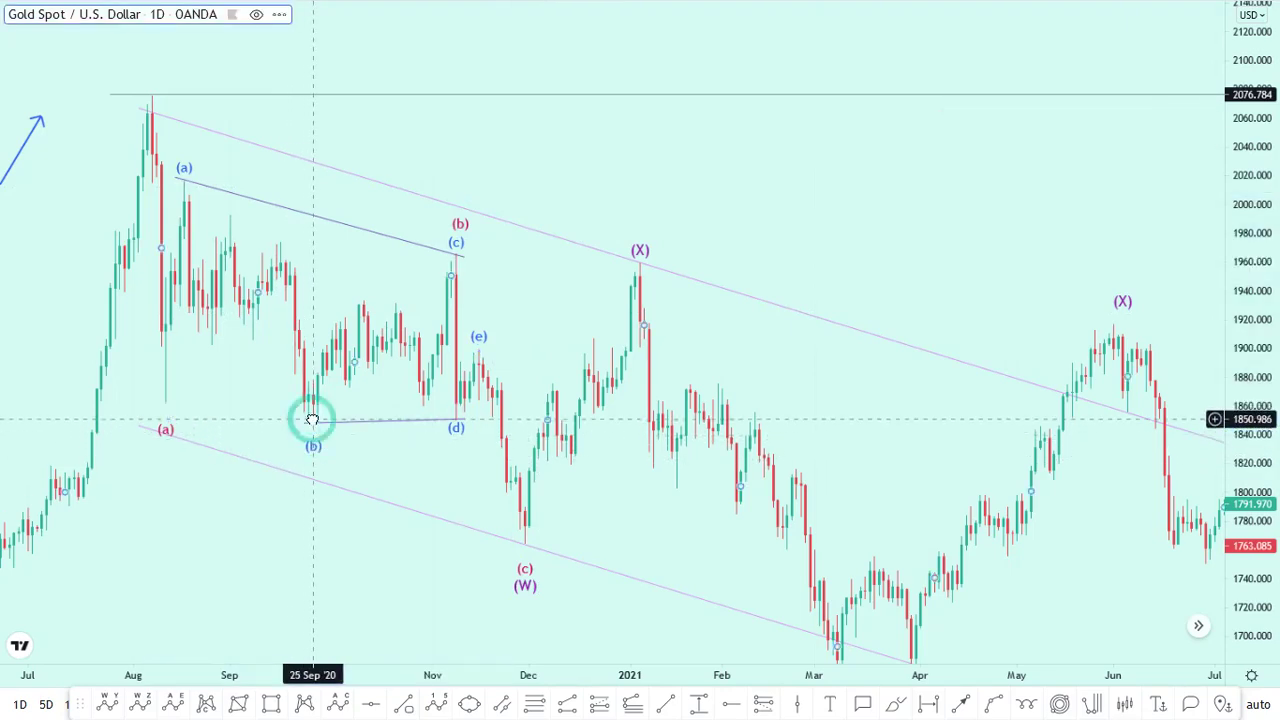
{"action": "left_click", "coordinate": [310, 428]}
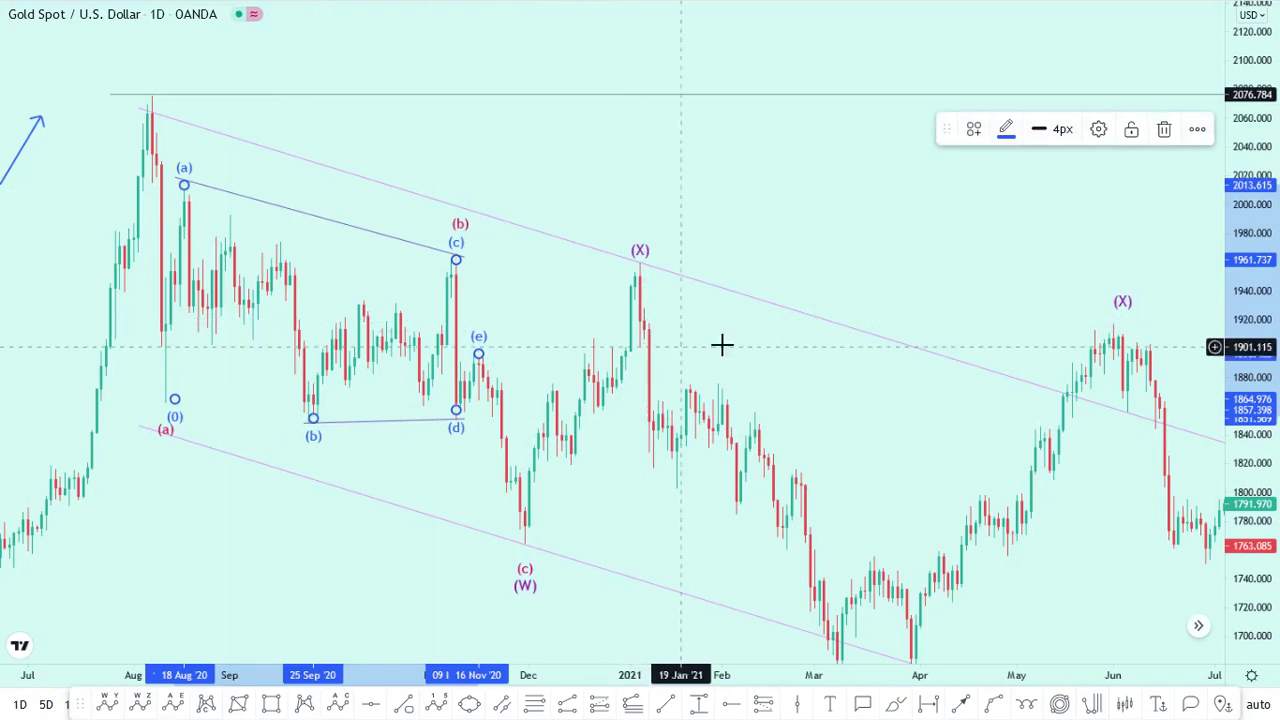
{"action": "left_click", "coordinate": [754, 343]}
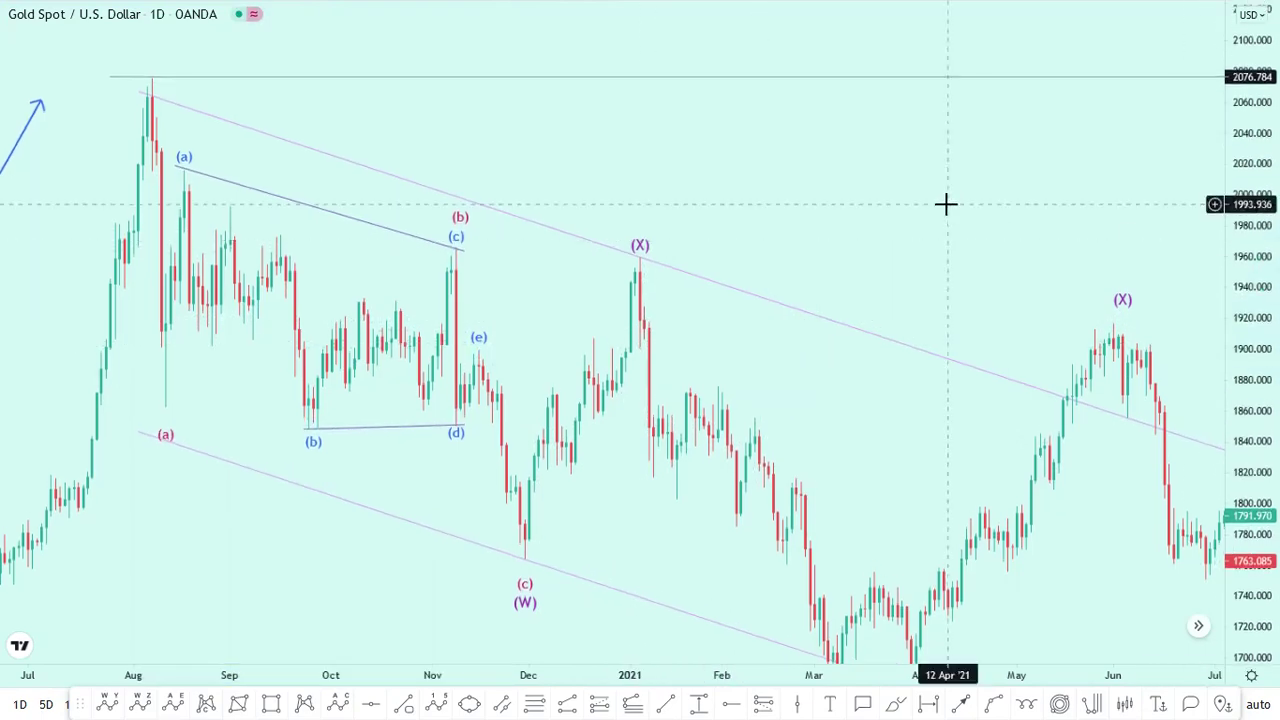
{"action": "scroll", "coordinate": [990, 198], "scroll_direction": "down", "scroll_amount": 2}
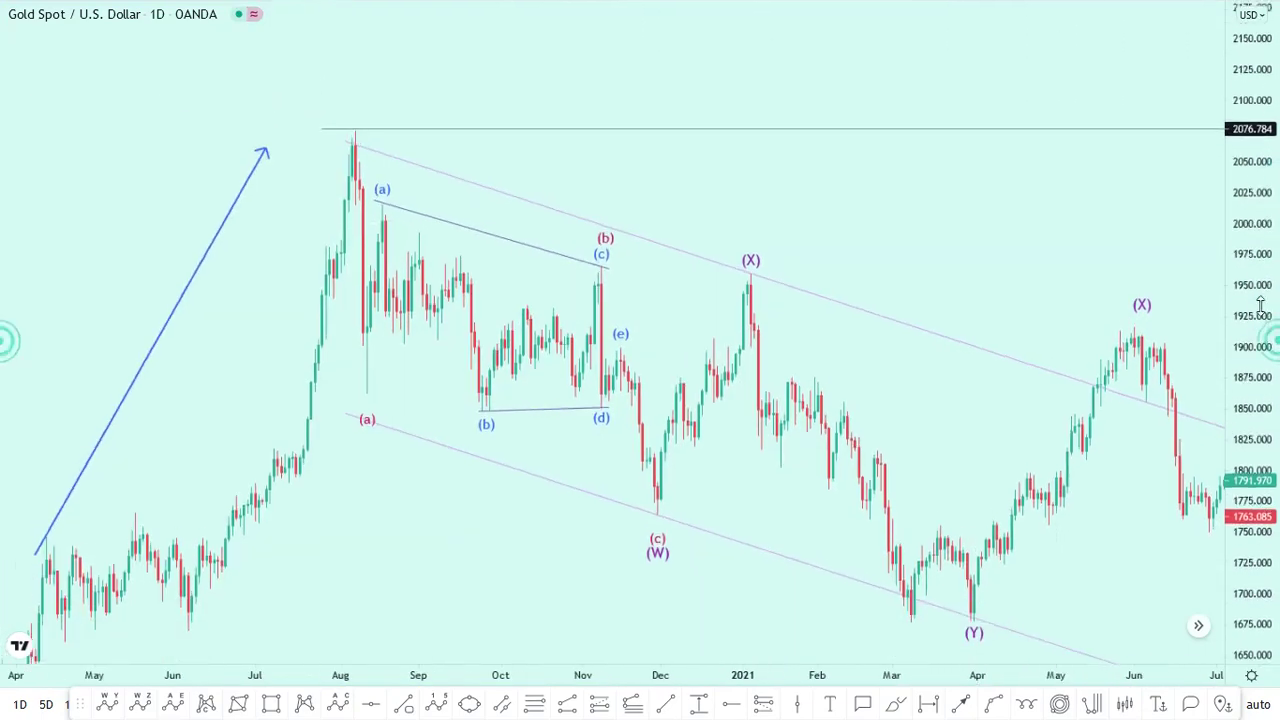
Step: Set the pink descending channel to 38% opacity with the decline to (Z) in view
{"action": "left_click_drag", "start_coordinate": [923, 231], "coordinate": [663, 149]}
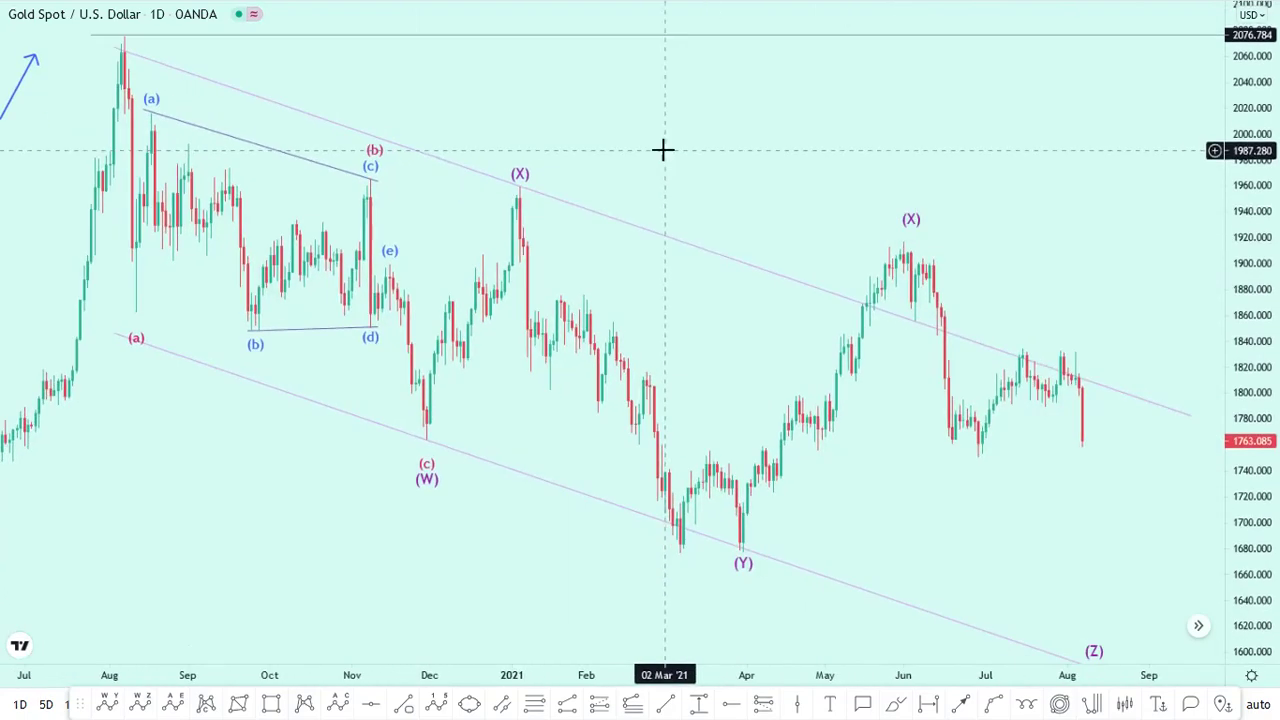
{"action": "left_click", "coordinate": [683, 244]}
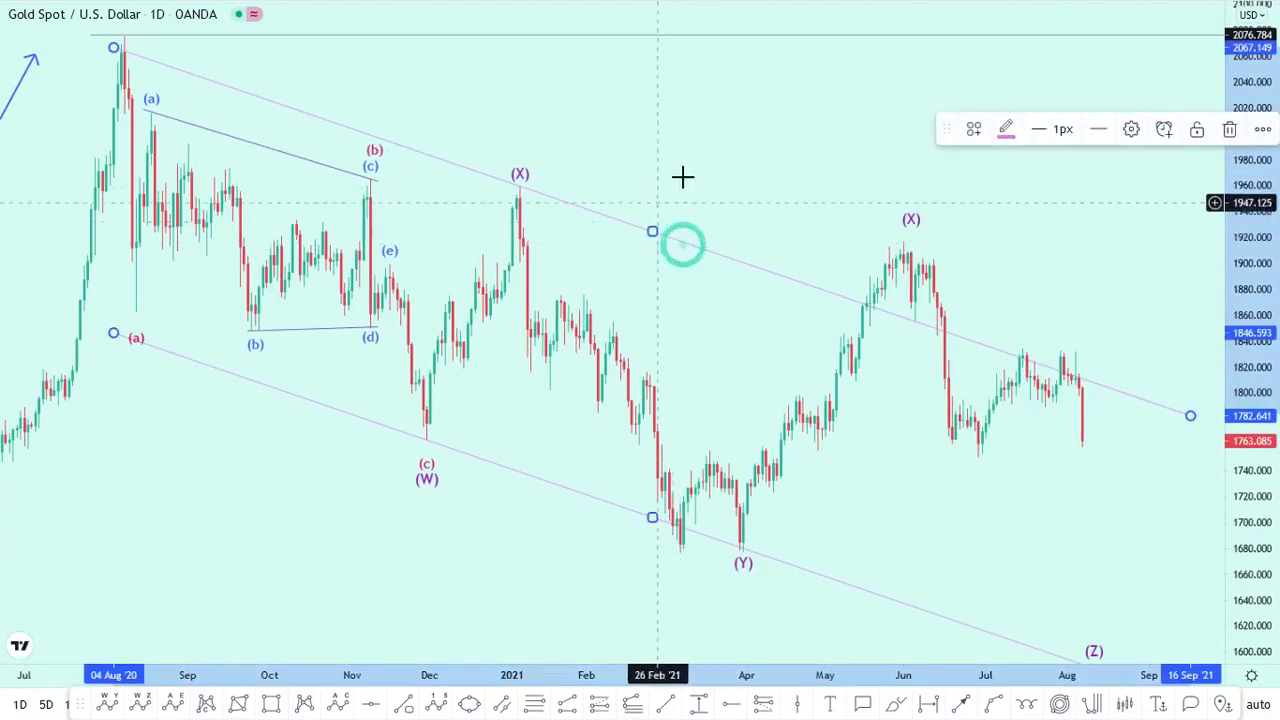
{"action": "left_click", "coordinate": [1006, 131]}
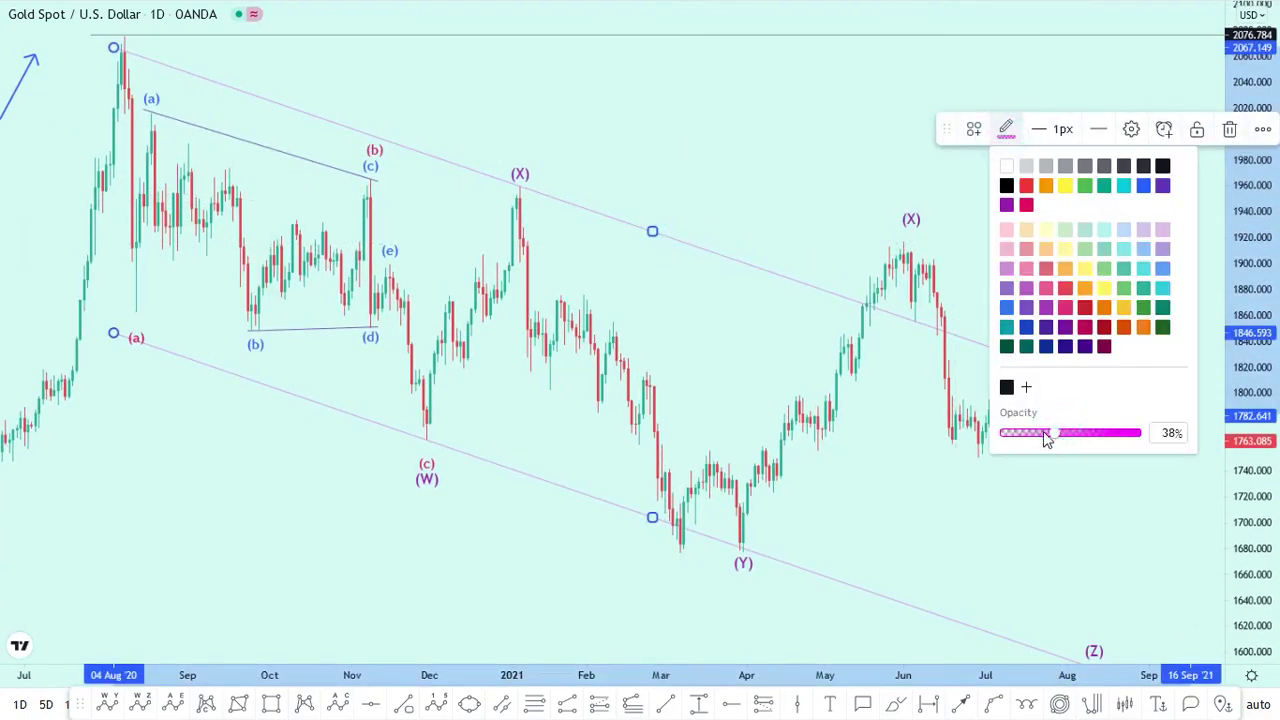
{"action": "left_click", "coordinate": [1011, 494]}
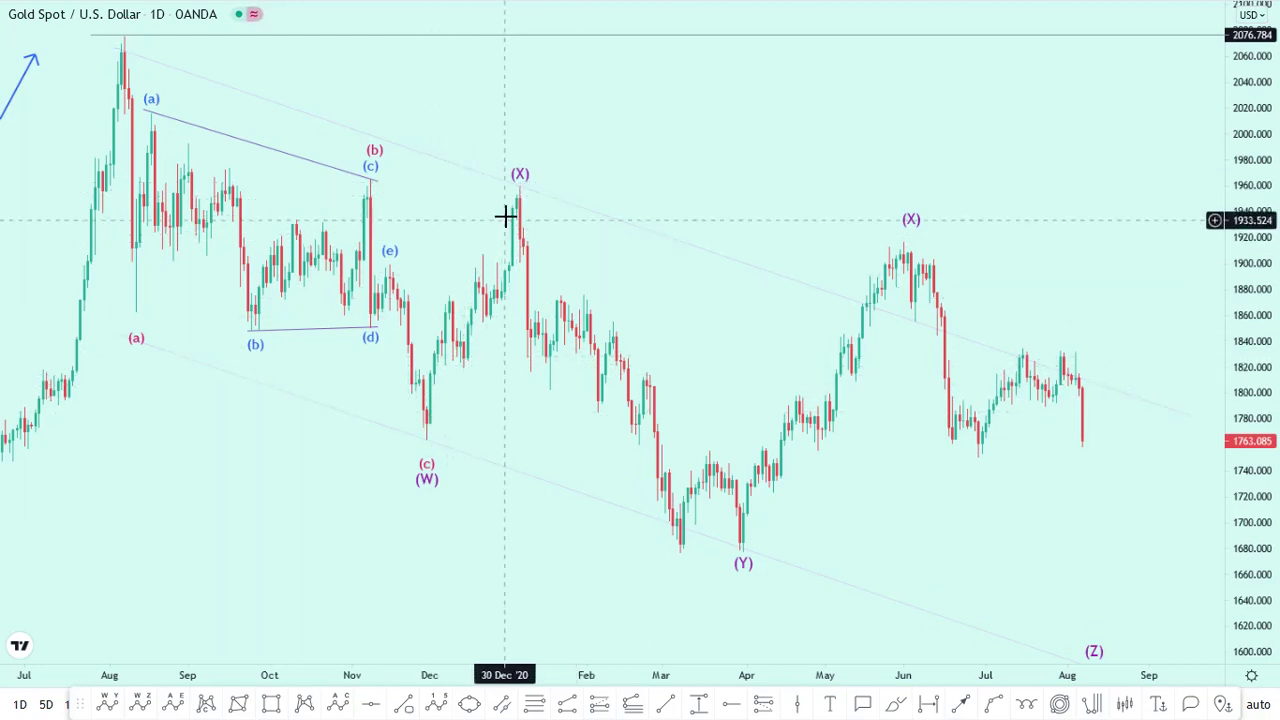
Step: Draw a short horizontal line near 1875 above the late-January 2021 pullback
{"action": "left_click", "coordinate": [743, 553]}
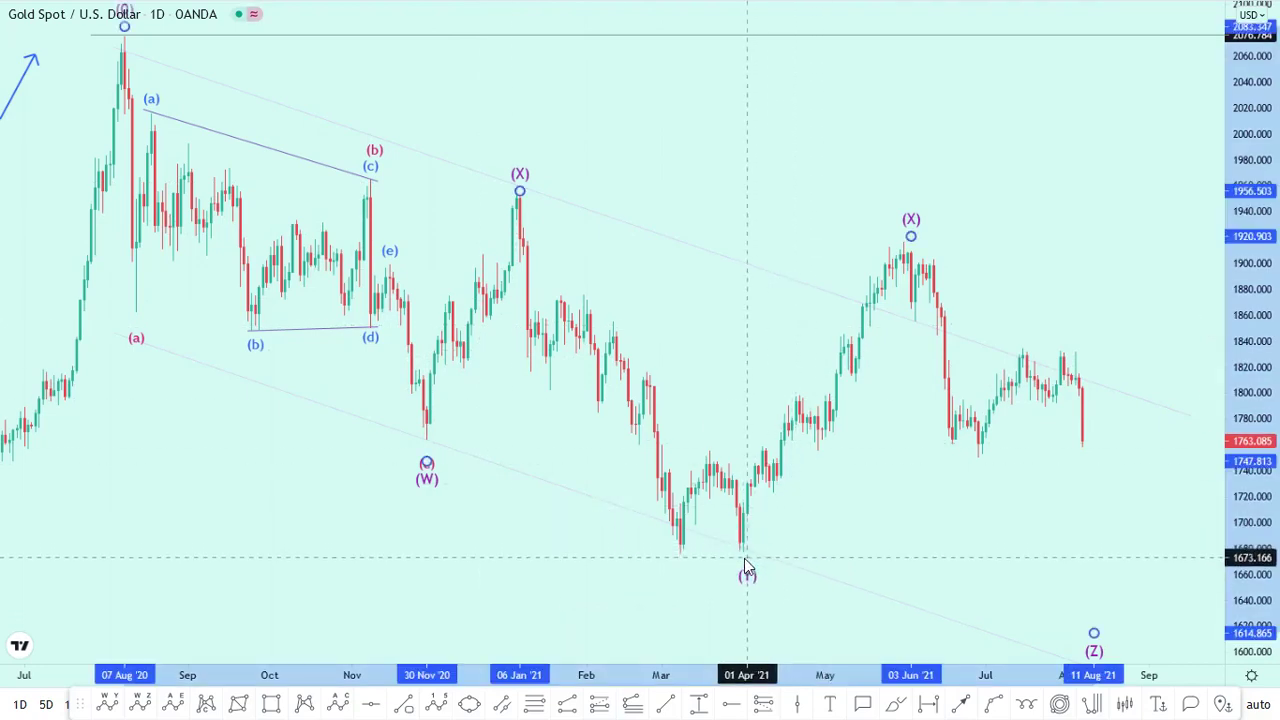
{"action": "left_click", "coordinate": [890, 505]}
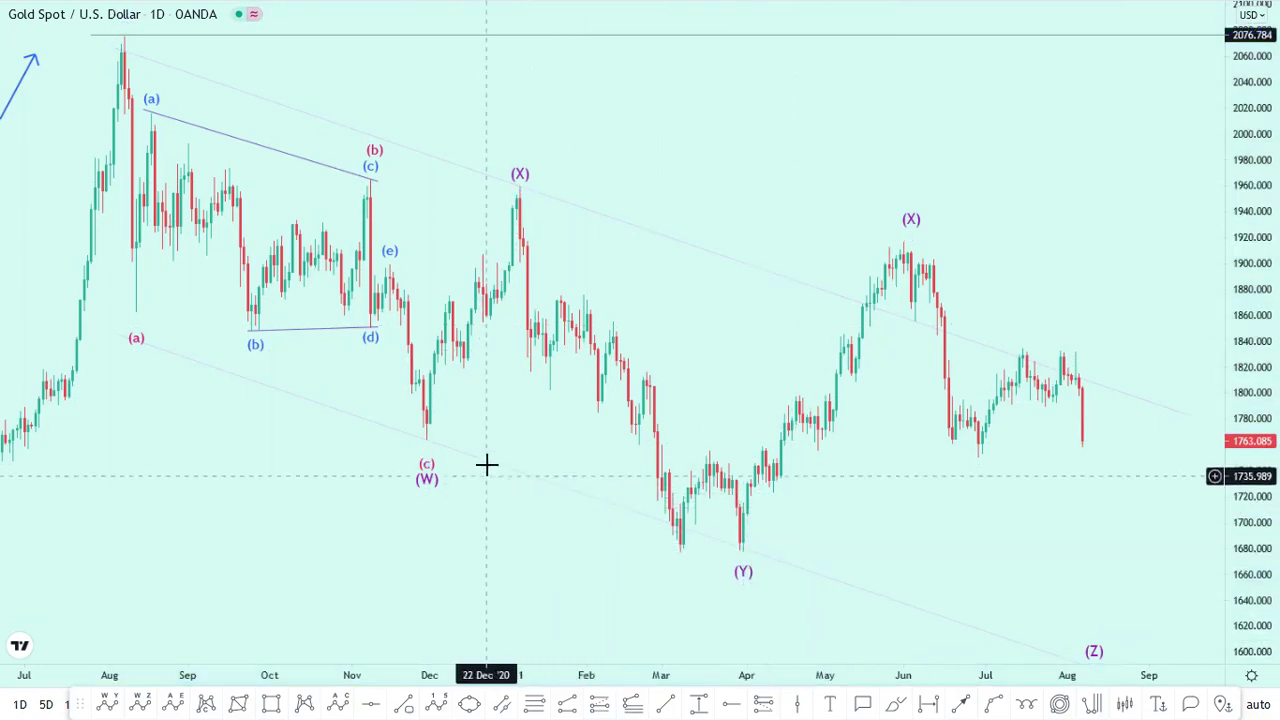
{"action": "left_click", "coordinate": [670, 706]}
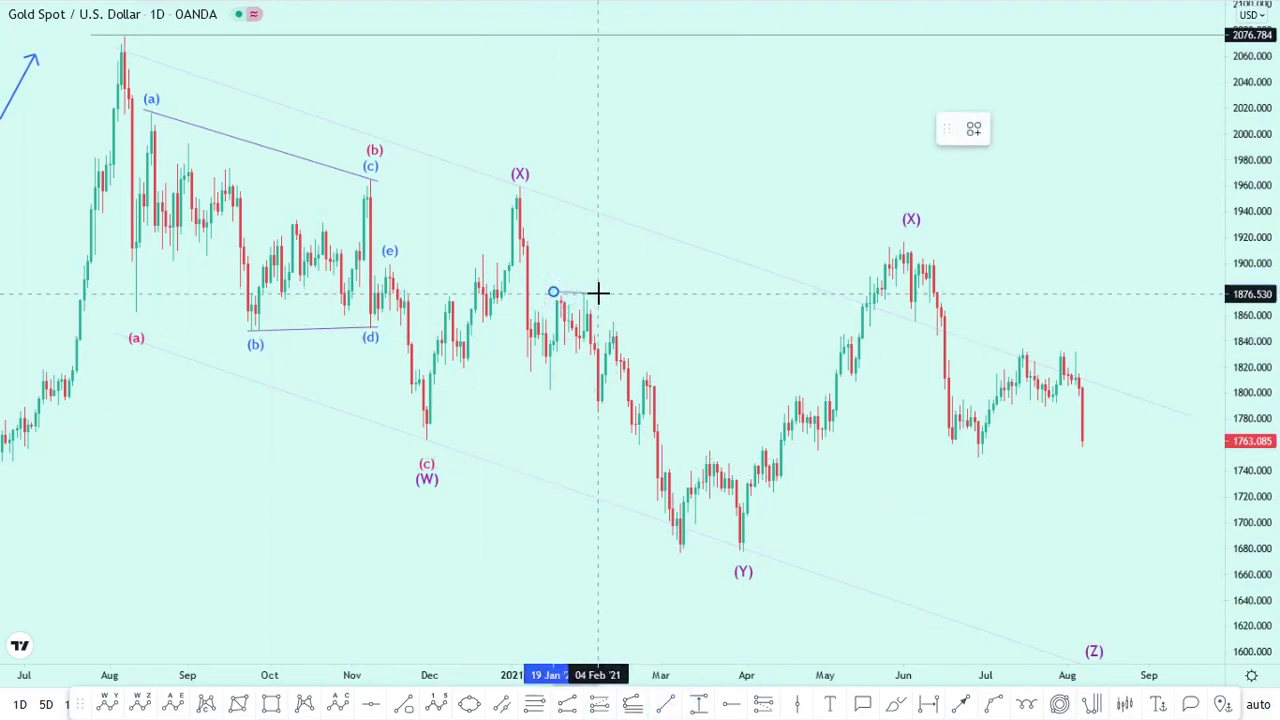
{"action": "left_click", "coordinate": [597, 292]}
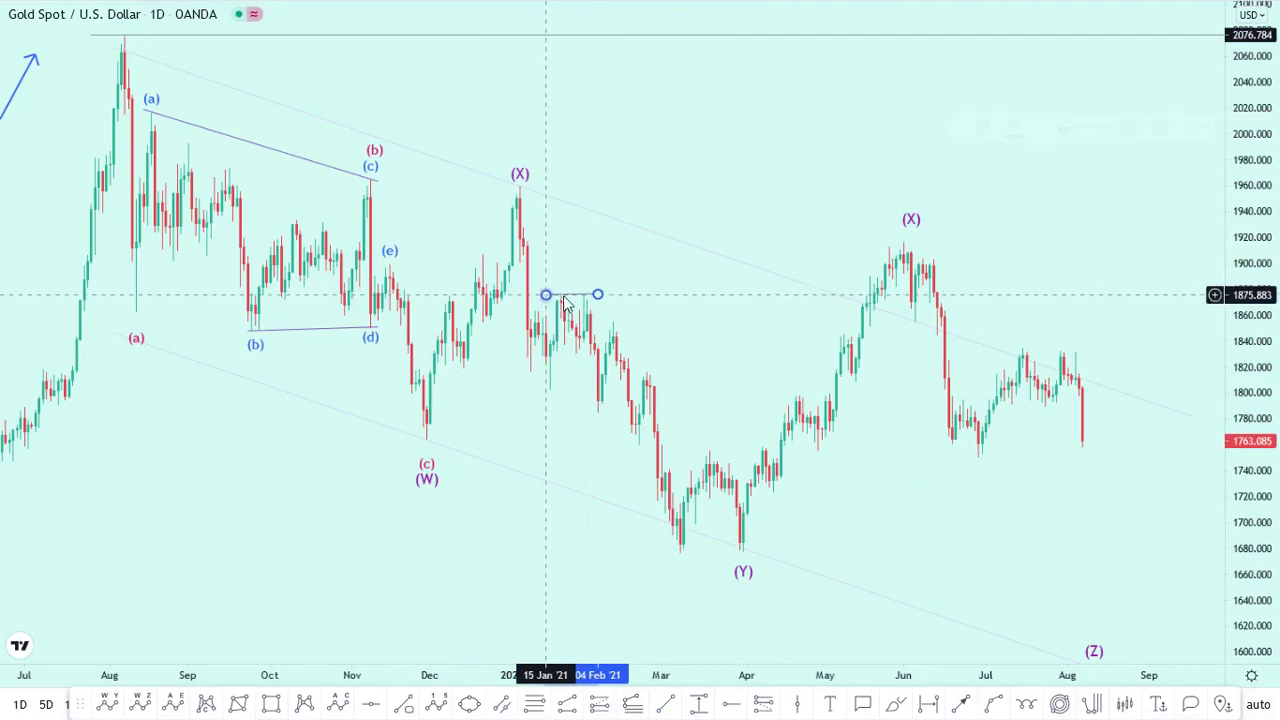
{"action": "left_click", "coordinate": [600, 294]}
{"action": "left_click", "coordinate": [686, 294]}
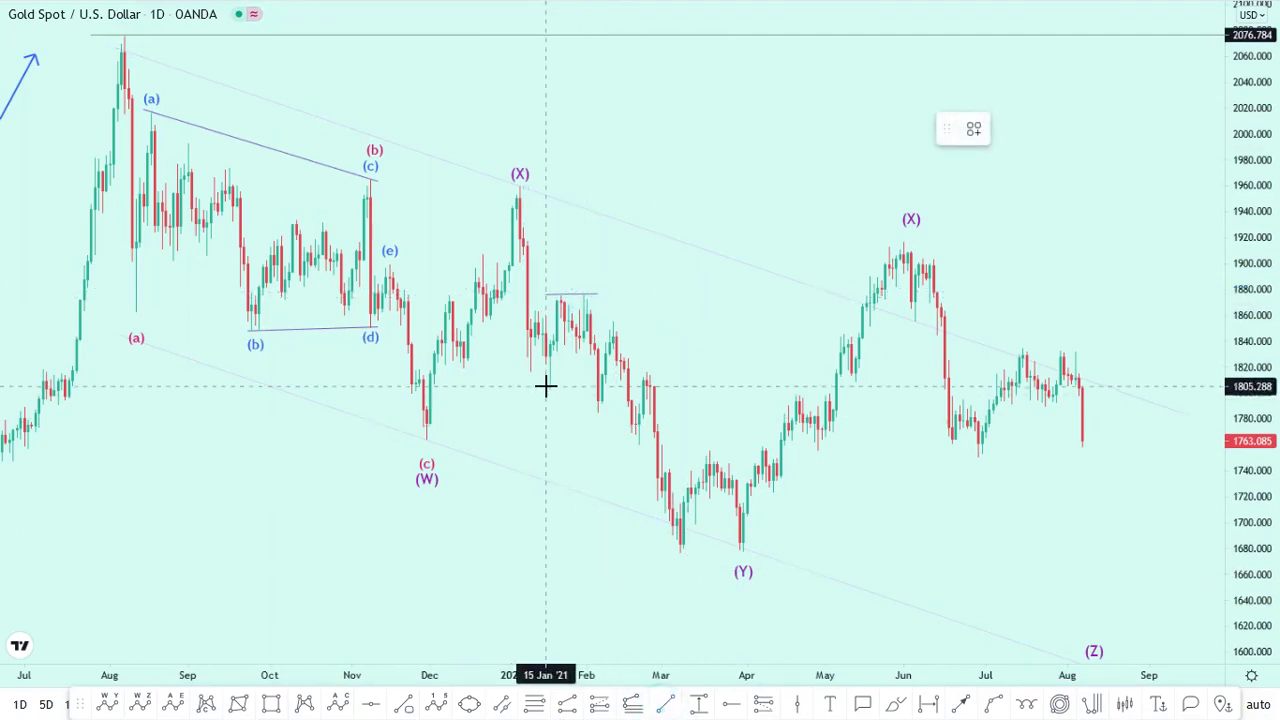
Step: Draw a rising trend line beneath it, starting in mid-January 2021
{"action": "left_click_drag", "start_coordinate": [552, 397], "coordinate": [590, 340]}
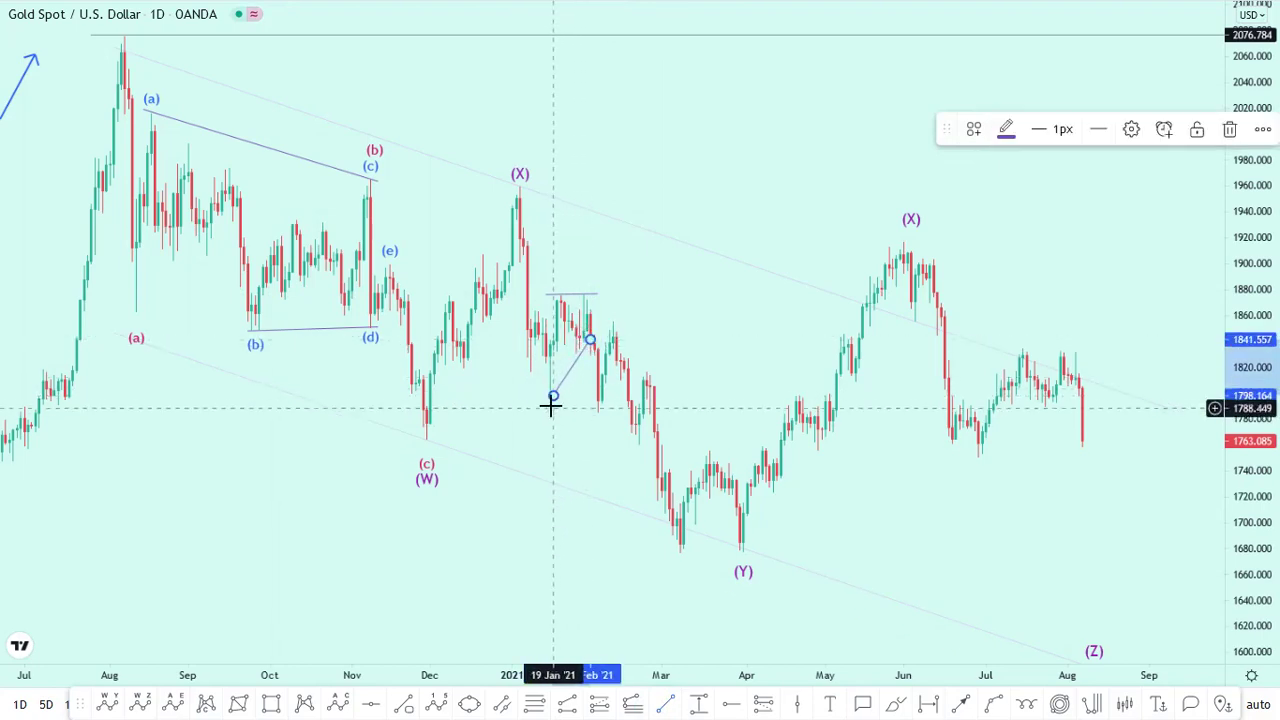
{"action": "left_click_drag", "start_coordinate": [553, 398], "coordinate": [545, 398]}
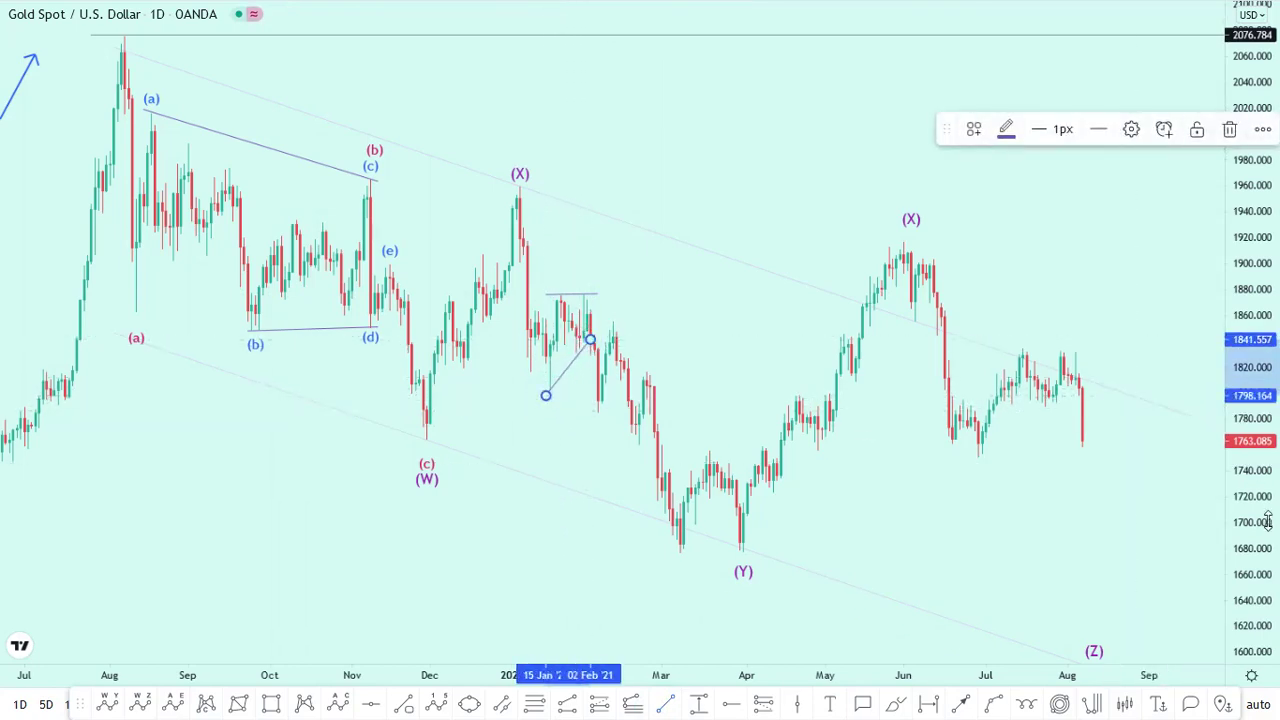
{"action": "left_click_drag", "start_coordinate": [1265, 518], "coordinate": [1265, 500]}
{"action": "scroll", "coordinate": [1171, 540], "scroll_direction": "up", "scroll_amount": 1}
{"action": "left_click_drag", "start_coordinate": [1018, 527], "coordinate": [1026, 523]}
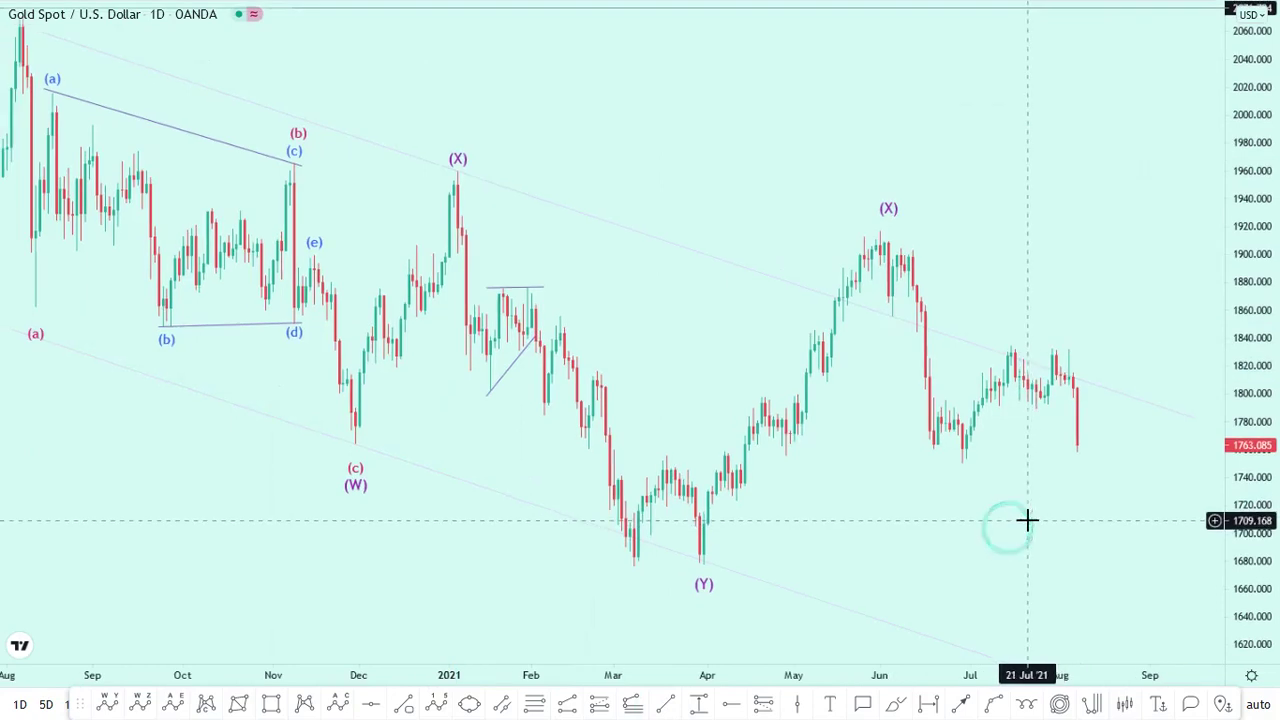
{"action": "left_click_drag", "start_coordinate": [912, 527], "coordinate": [920, 503]}
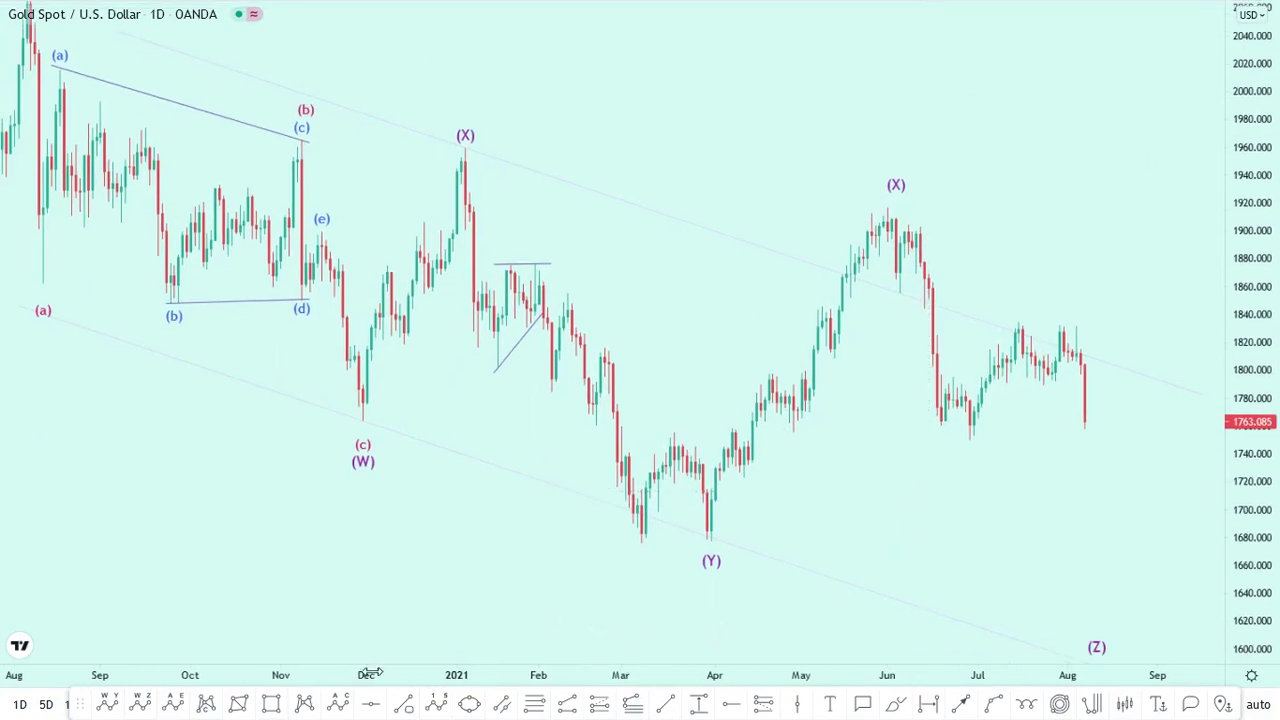
{"action": "left_click", "coordinate": [340, 704]}
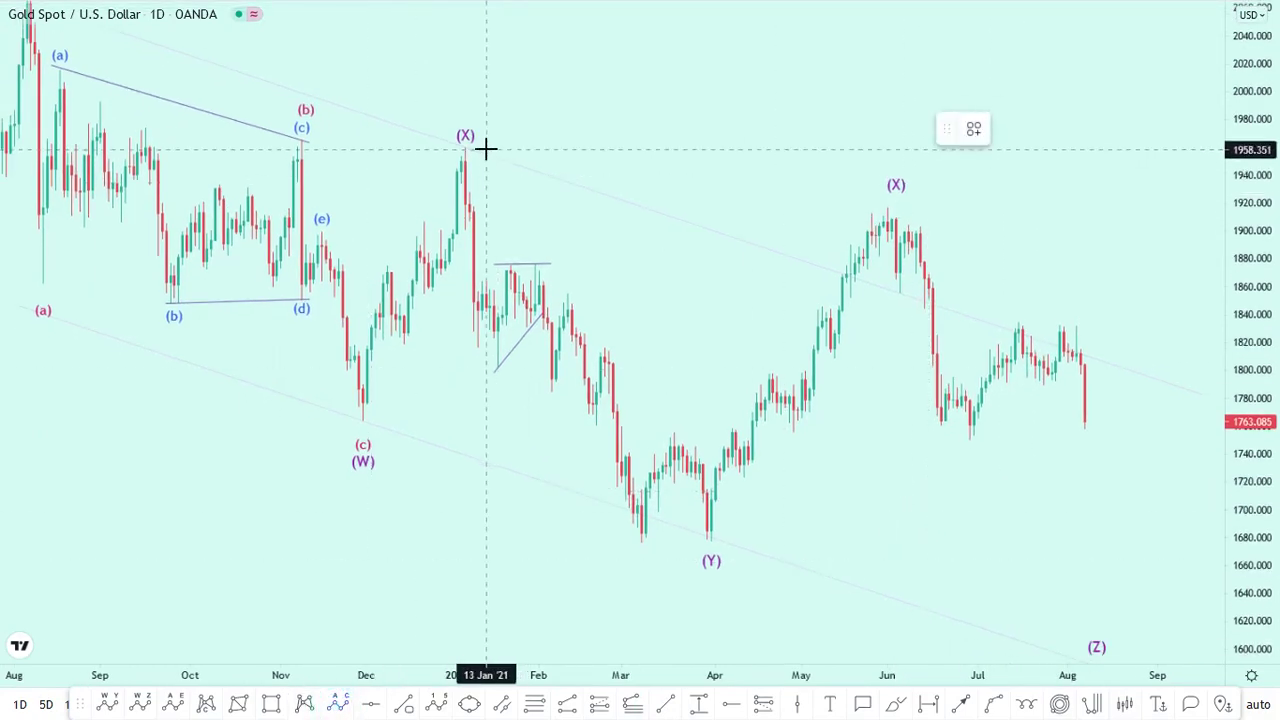
{"action": "left_click", "coordinate": [486, 150]}
{"action": "left_click", "coordinate": [493, 375]}
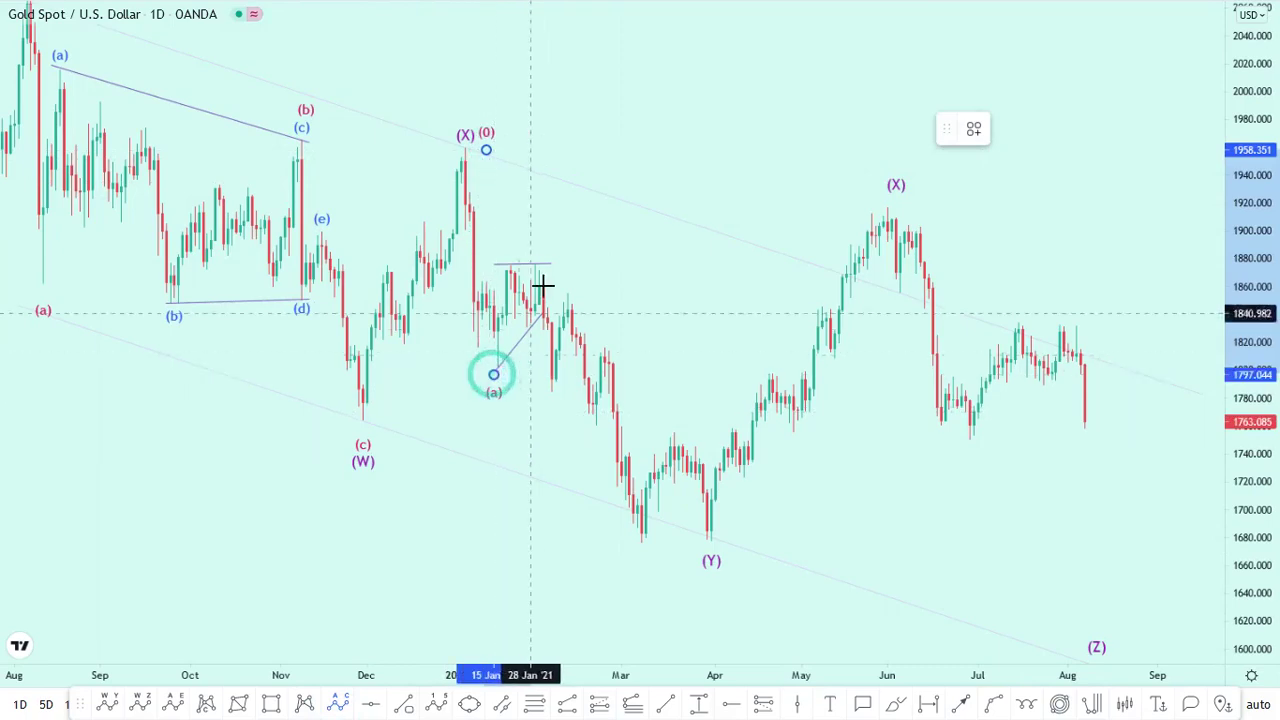
{"action": "left_click", "coordinate": [543, 256]}
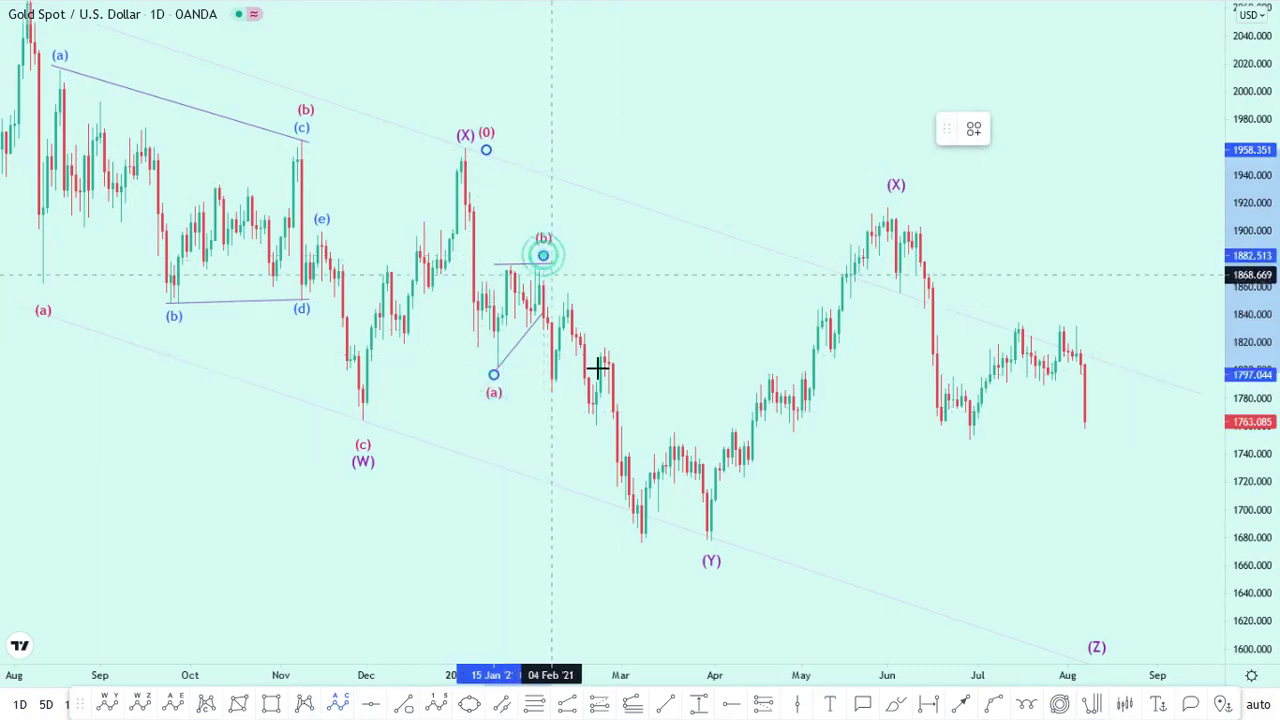
{"action": "left_click", "coordinate": [707, 540]}
{"action": "left_click", "coordinate": [706, 540]}
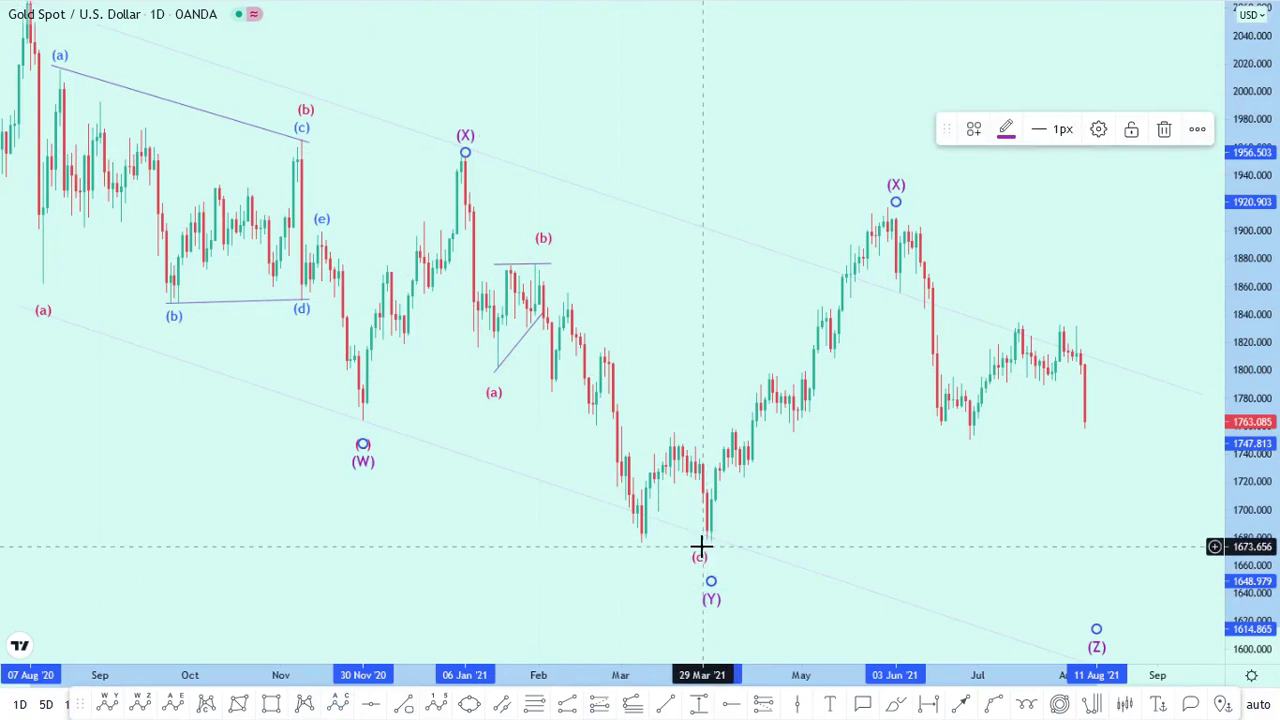
{"action": "left_click", "coordinate": [702, 545]}
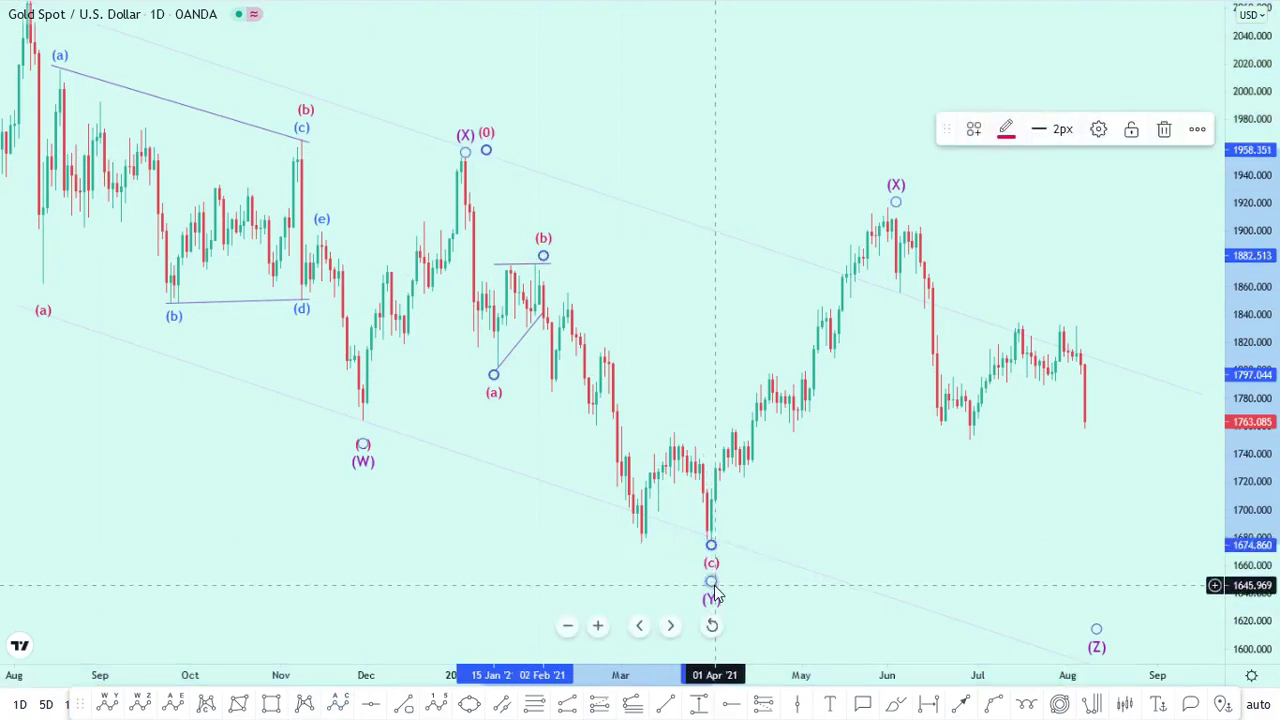
{"action": "left_click", "coordinate": [715, 582]}
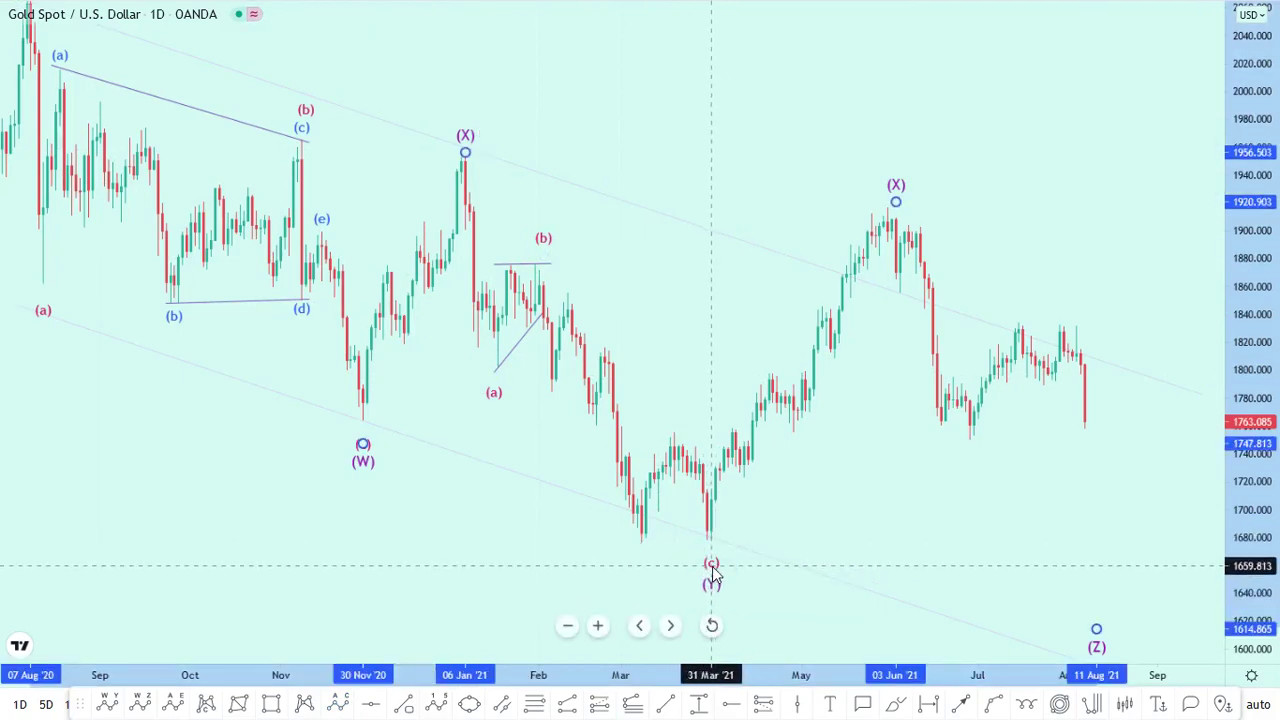
{"action": "left_click", "coordinate": [829, 495]}
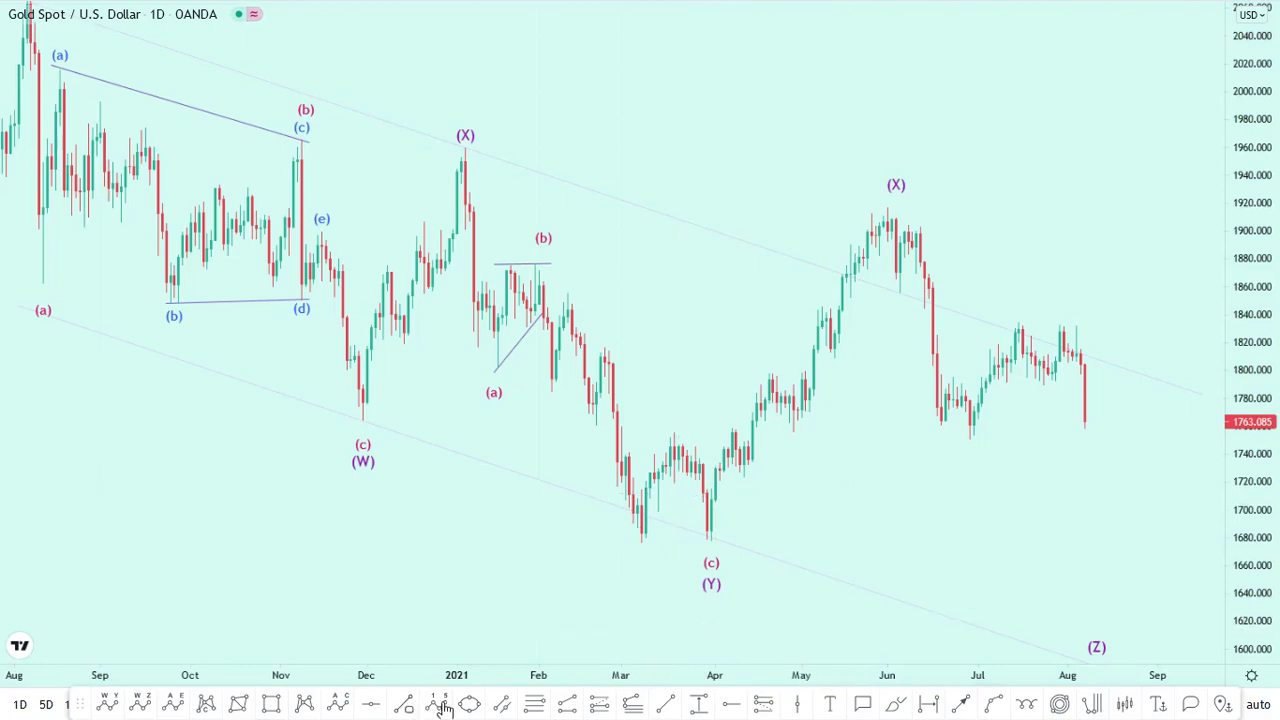
Step: Count impulse waves 0 through v from the February (b) high to the late-March (c)/(Y) low
{"action": "left_click", "coordinate": [559, 265]}
{"action": "left_click", "coordinate": [555, 392]}
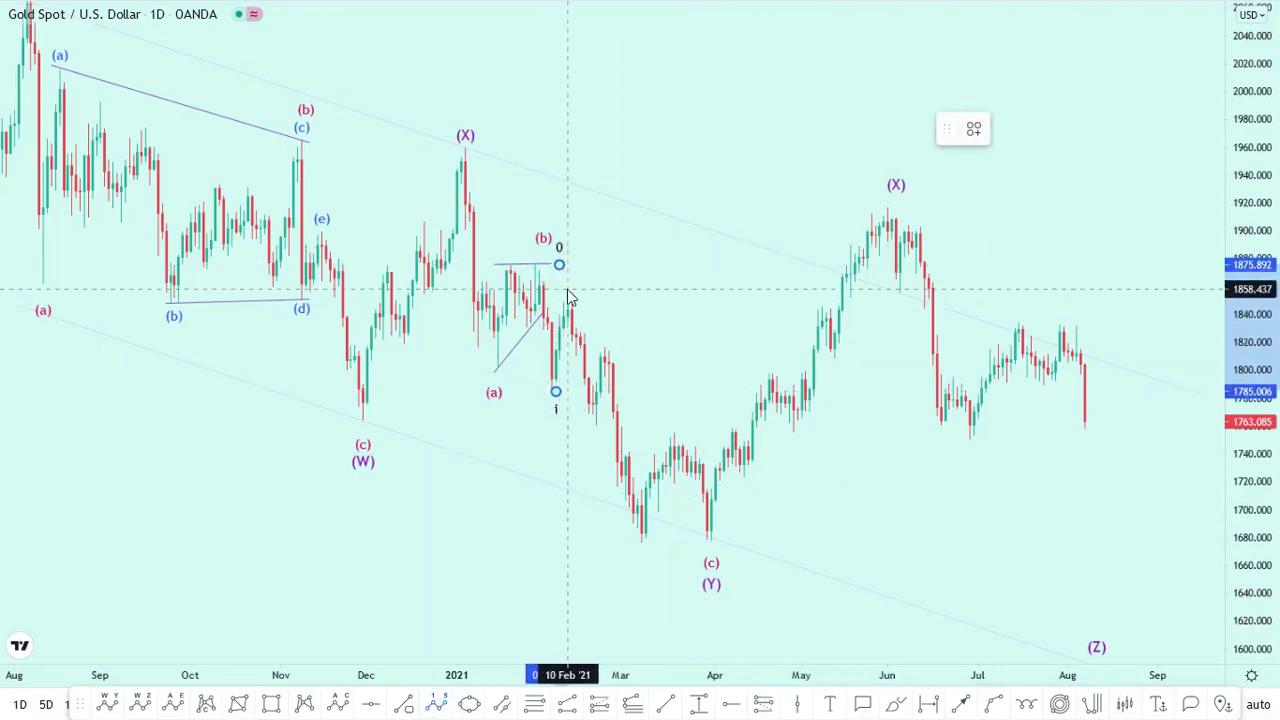
{"action": "left_click", "coordinate": [567, 289]}
{"action": "left_click", "coordinate": [641, 540]}
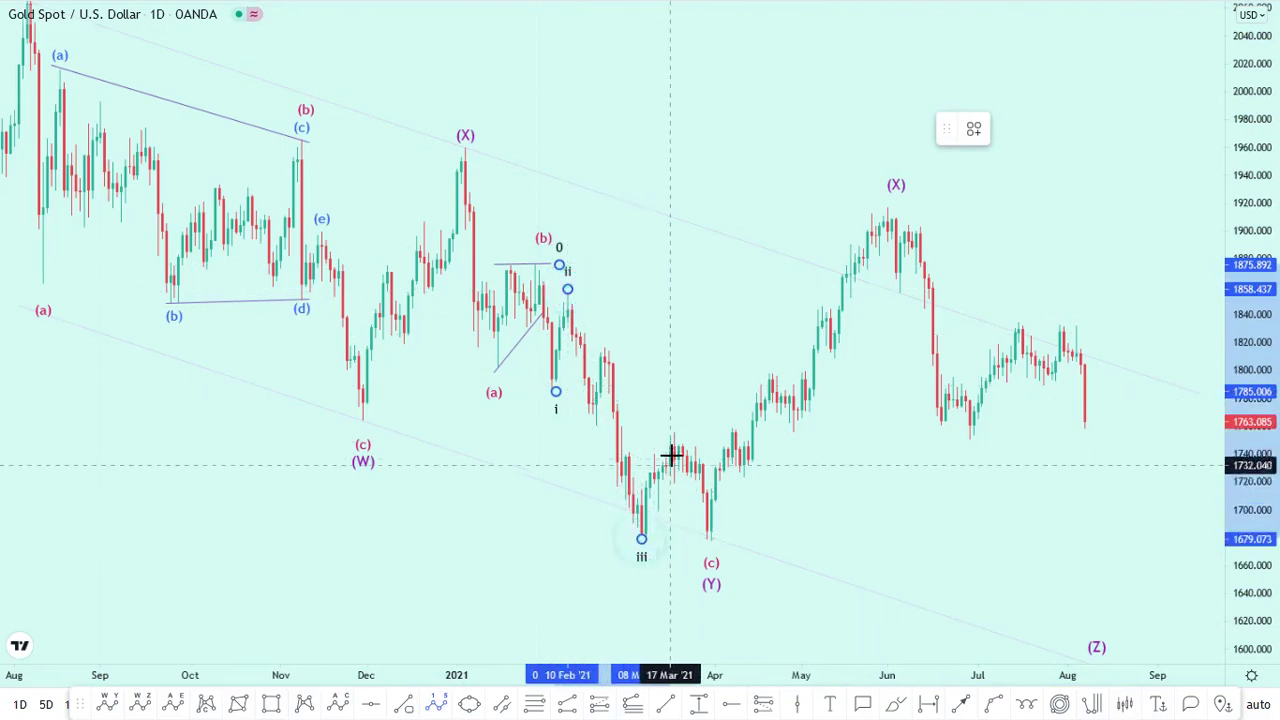
{"action": "left_click", "coordinate": [678, 435]}
{"action": "left_click", "coordinate": [712, 543]}
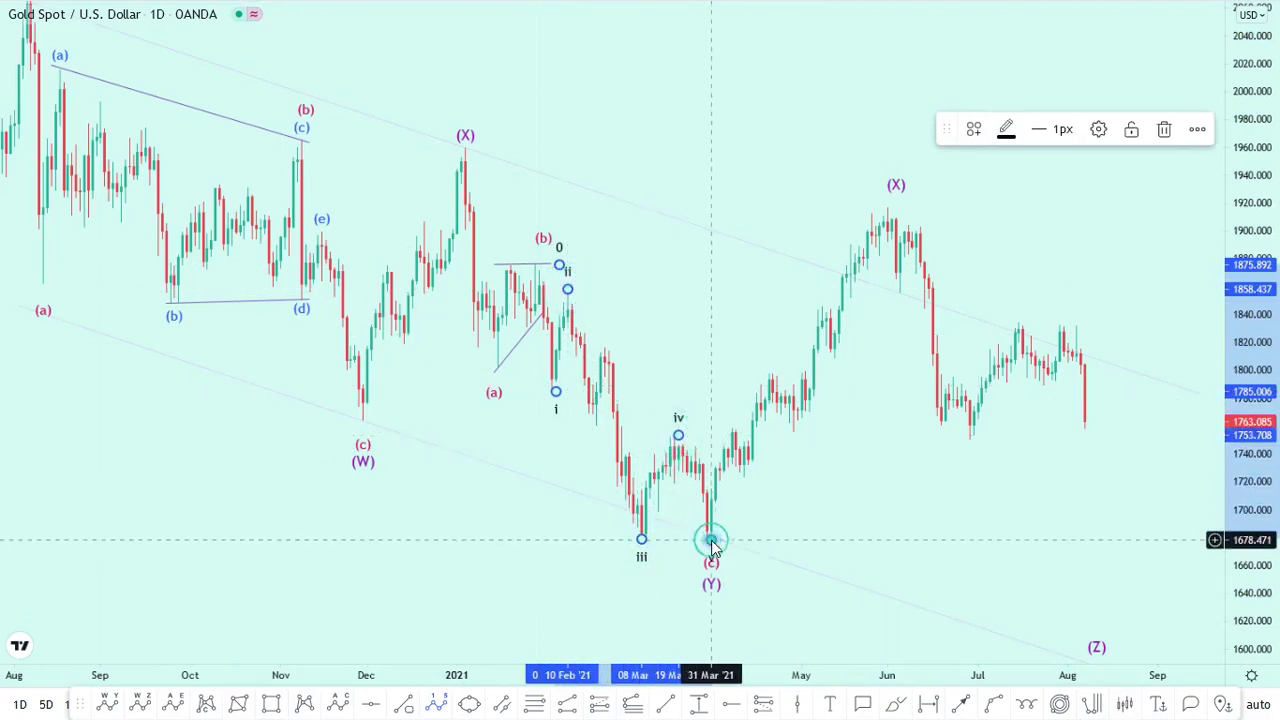
{"action": "left_click_drag", "start_coordinate": [712, 541], "coordinate": [648, 540]}
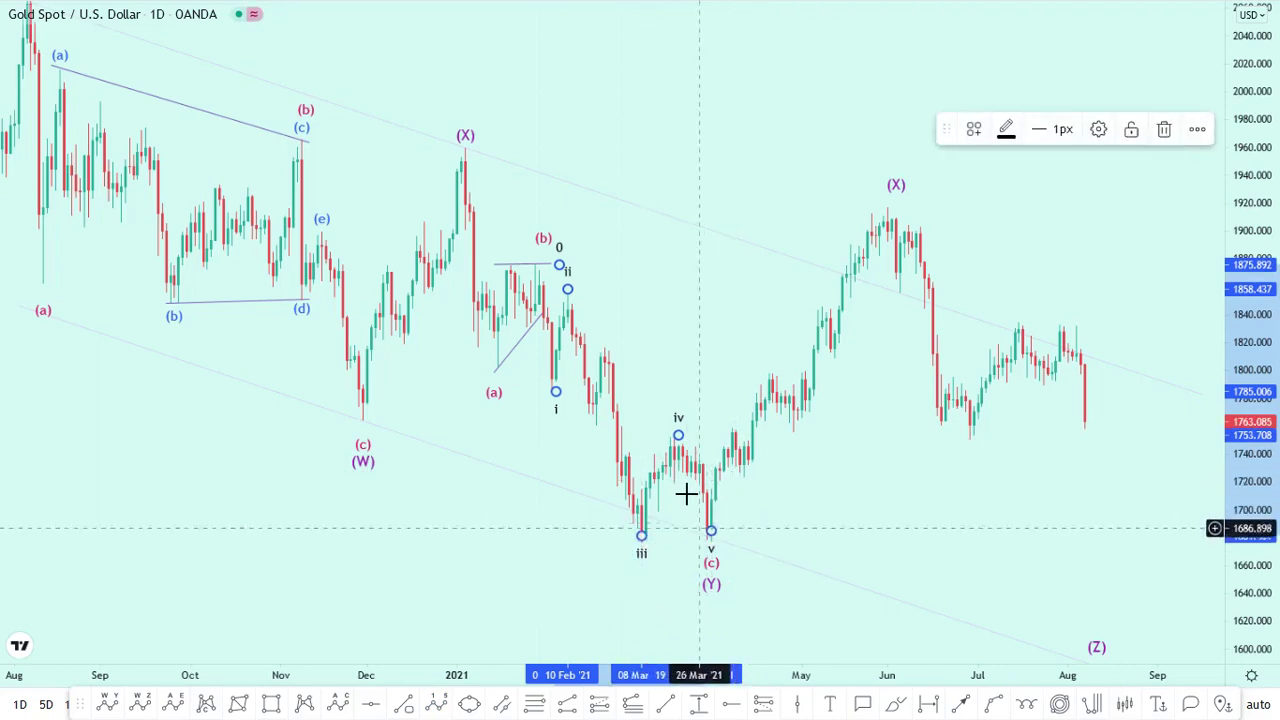
{"action": "left_click", "coordinate": [823, 497]}
{"action": "left_click_drag", "start_coordinate": [689, 275], "coordinate": [797, 294]}
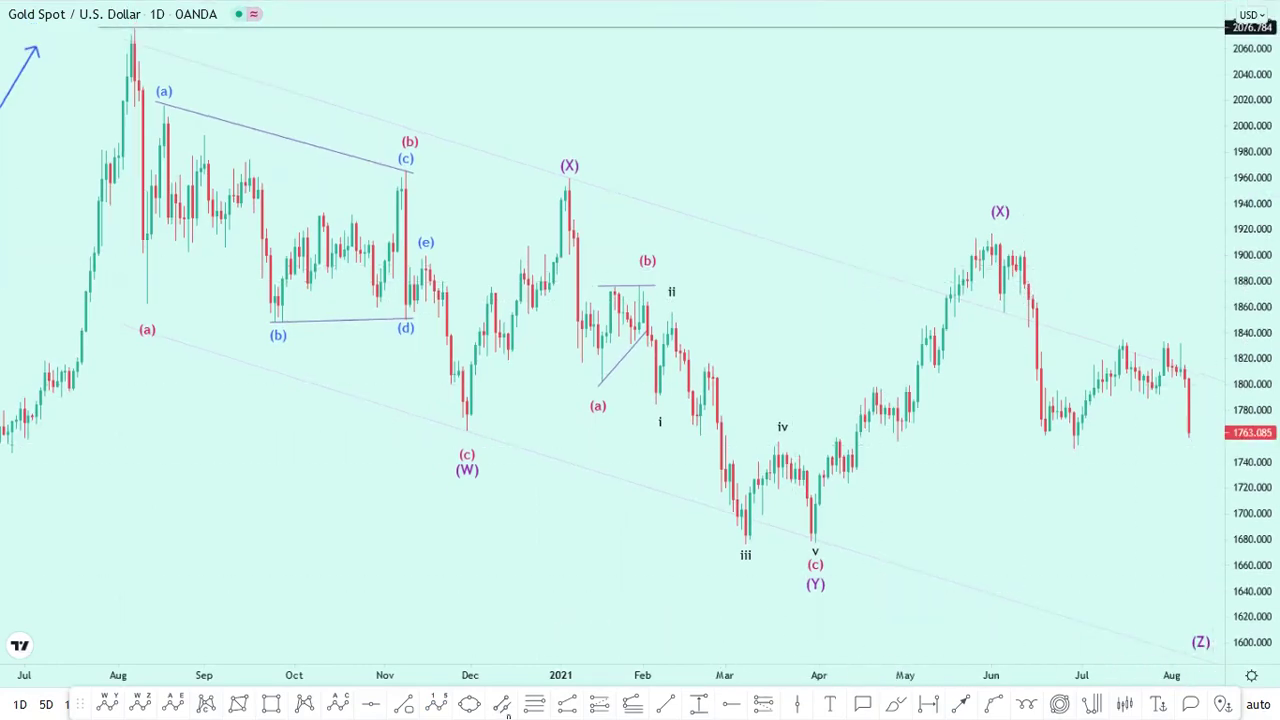
Step: Draw a rising parallel channel from the (Y) low to the June (X) high, then compress the price scale
{"action": "left_click", "coordinate": [504, 706]}
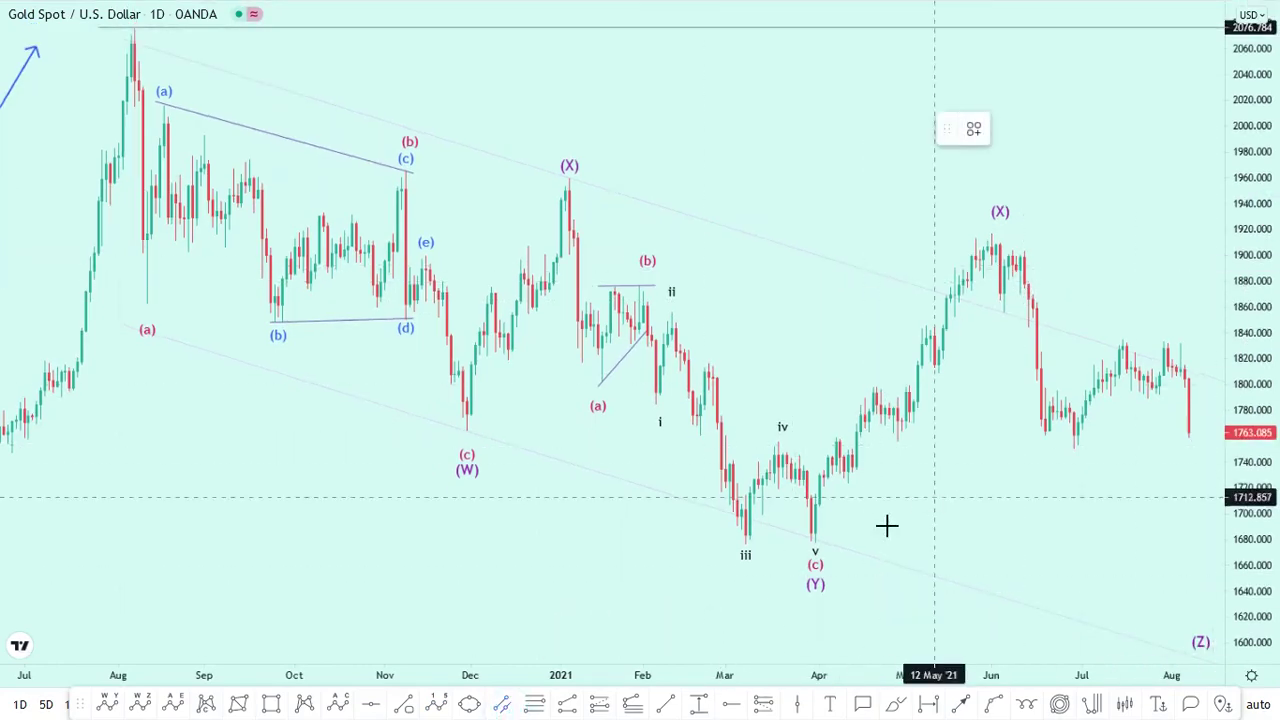
{"action": "left_click", "coordinate": [817, 537]}
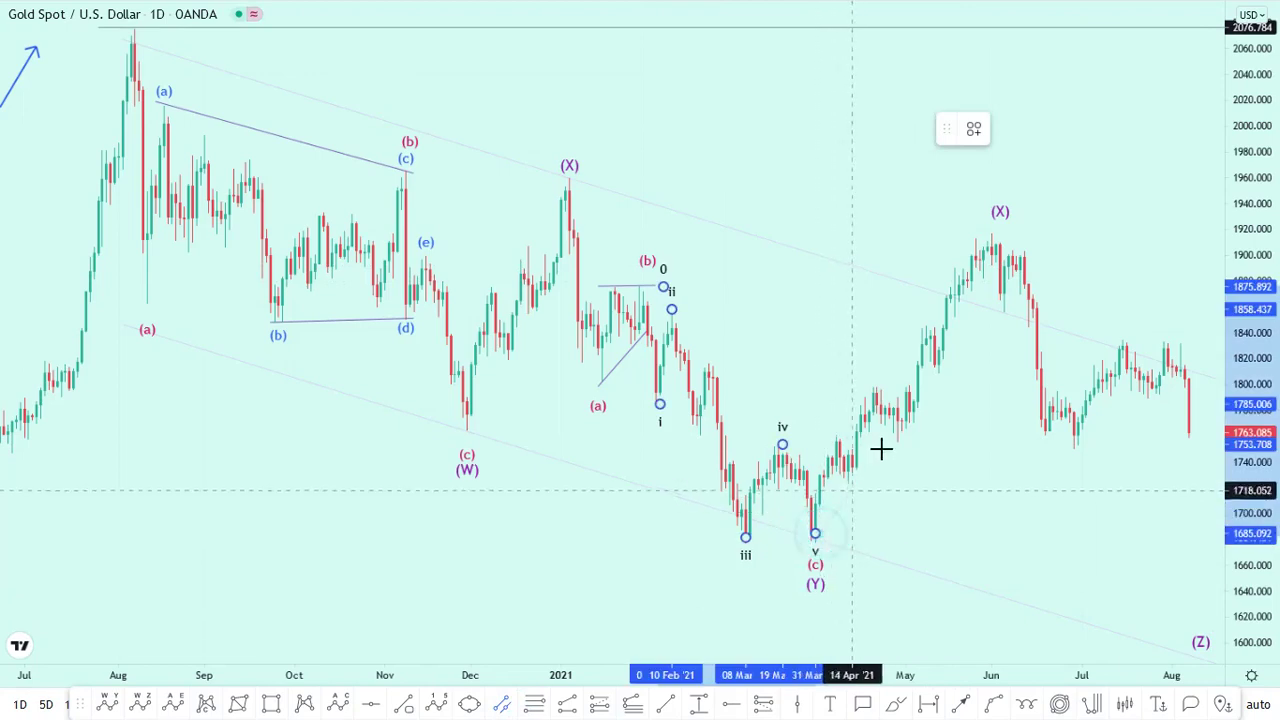
{"action": "left_click", "coordinate": [1036, 280]}
{"action": "left_click", "coordinate": [929, 319]}
{"action": "left_click", "coordinate": [951, 437]}
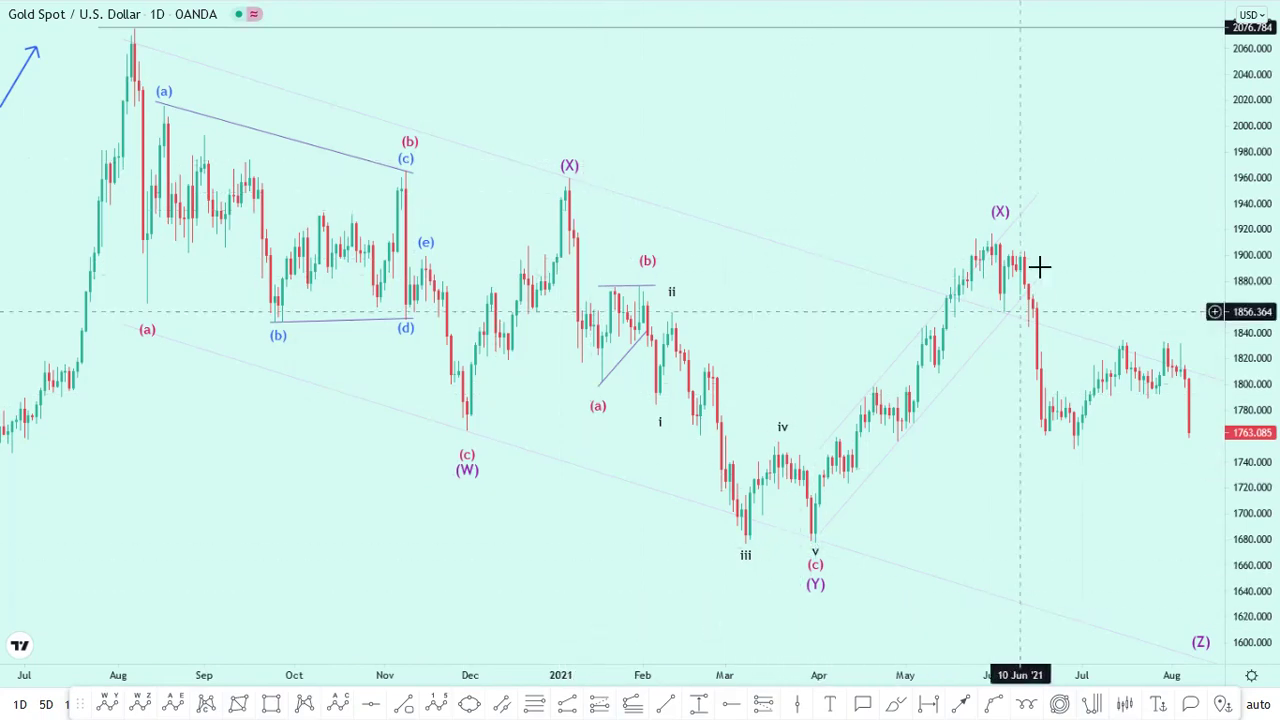
{"action": "left_click_drag", "start_coordinate": [1068, 264], "coordinate": [1023, 291]}
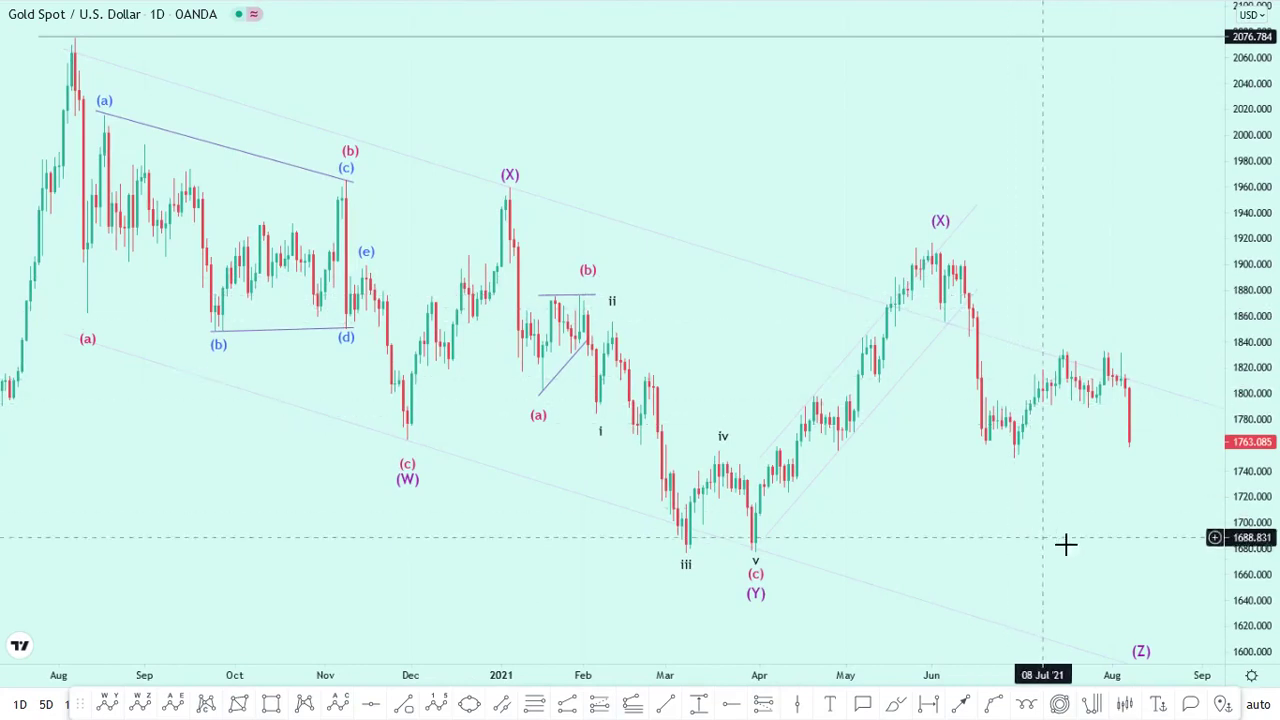
{"action": "left_click_drag", "start_coordinate": [1276, 463], "coordinate": [1078, 469]}
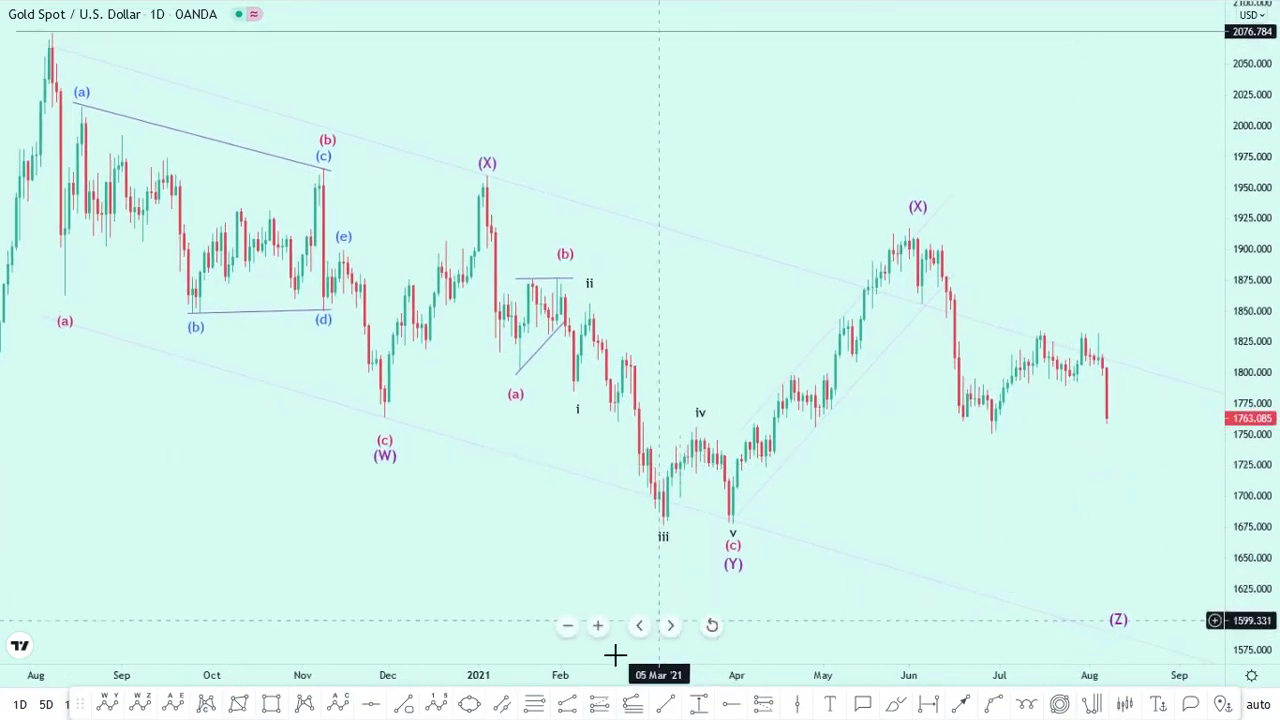
Step: Place a small parallel channel around the late-June to August bounce and adjust its ends to fit
{"action": "left_click", "coordinate": [499, 707]}
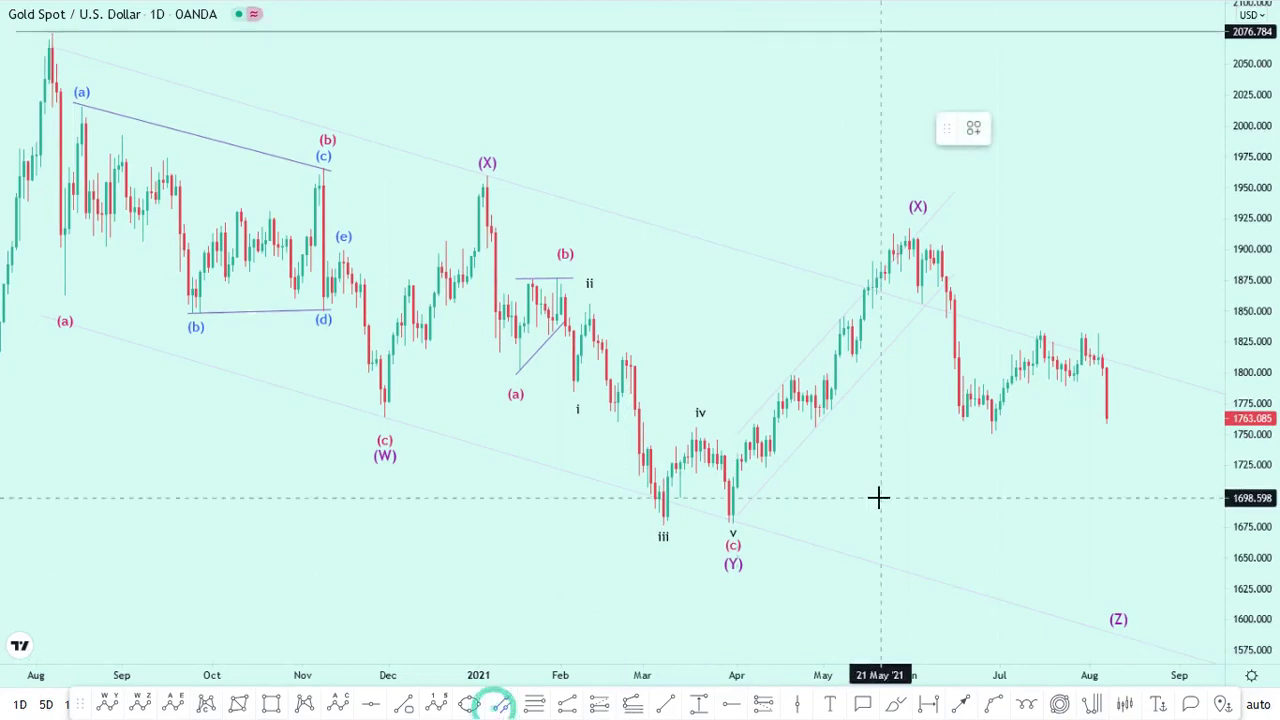
{"action": "left_click", "coordinate": [984, 428]}
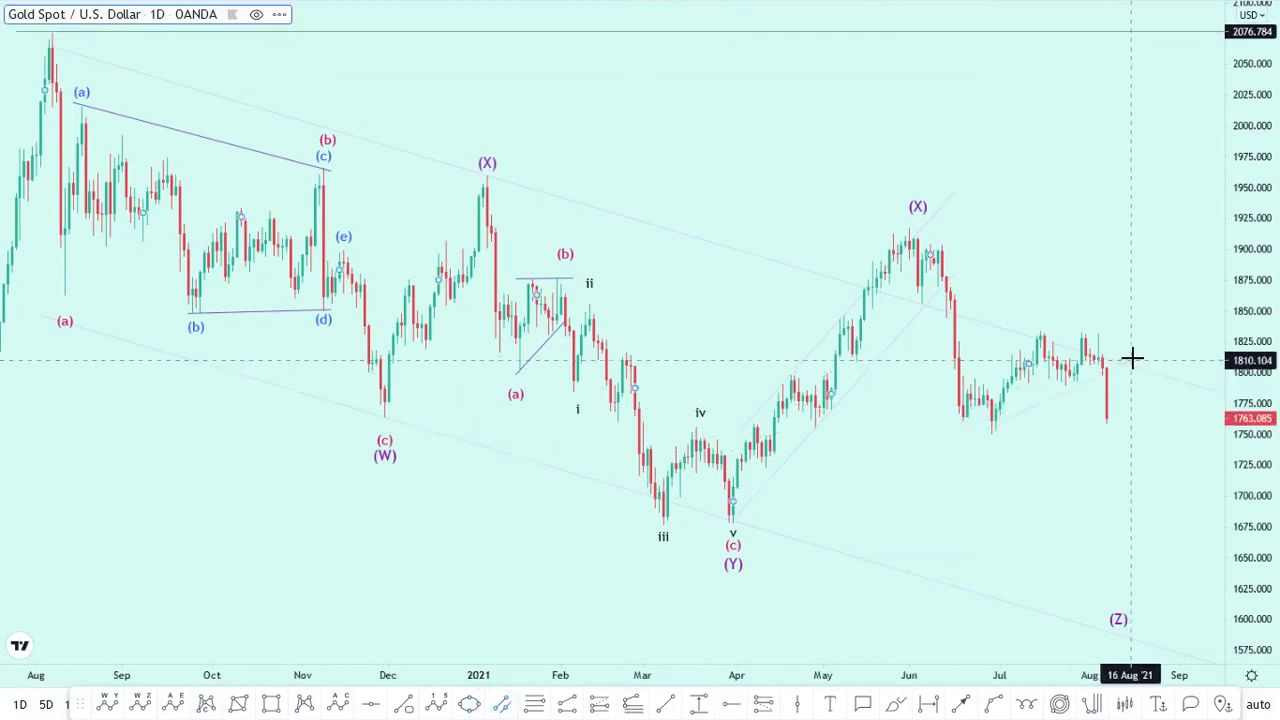
{"action": "left_click", "coordinate": [1138, 350]}
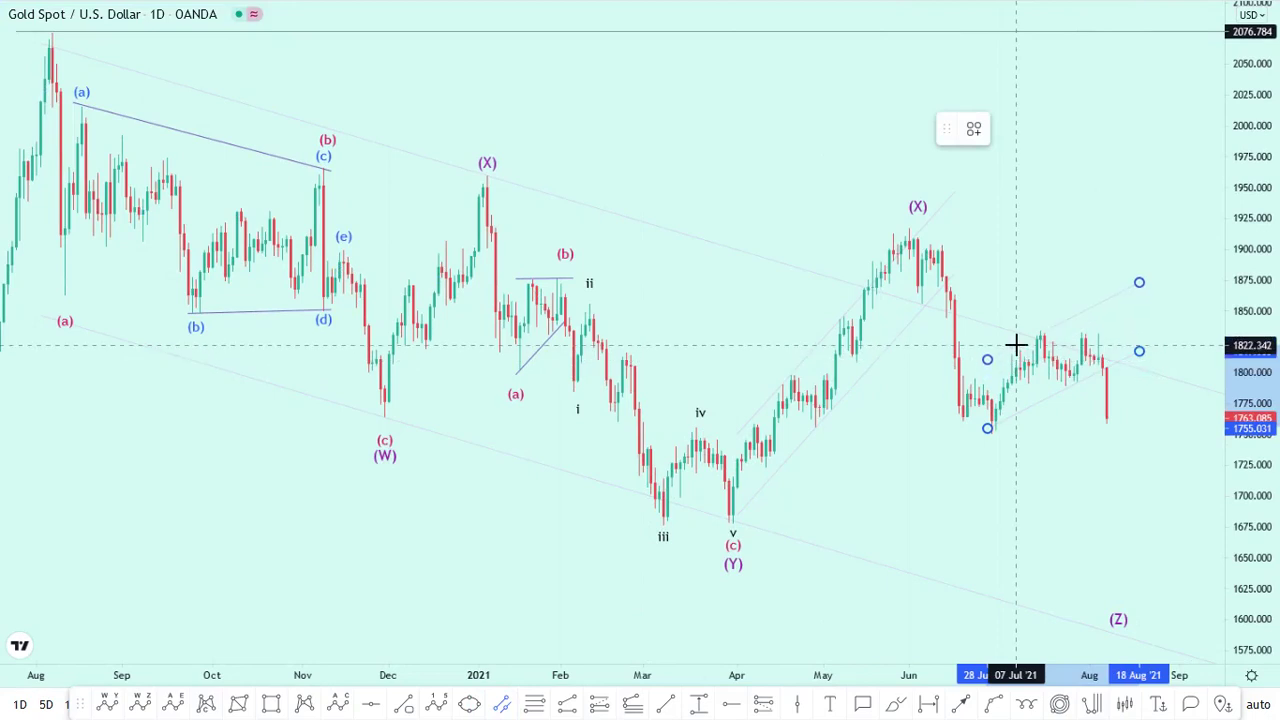
{"action": "left_click", "coordinate": [1015, 344]}
{"action": "left_click", "coordinate": [983, 428]}
{"action": "left_click_drag", "start_coordinate": [982, 458], "coordinate": [979, 441]}
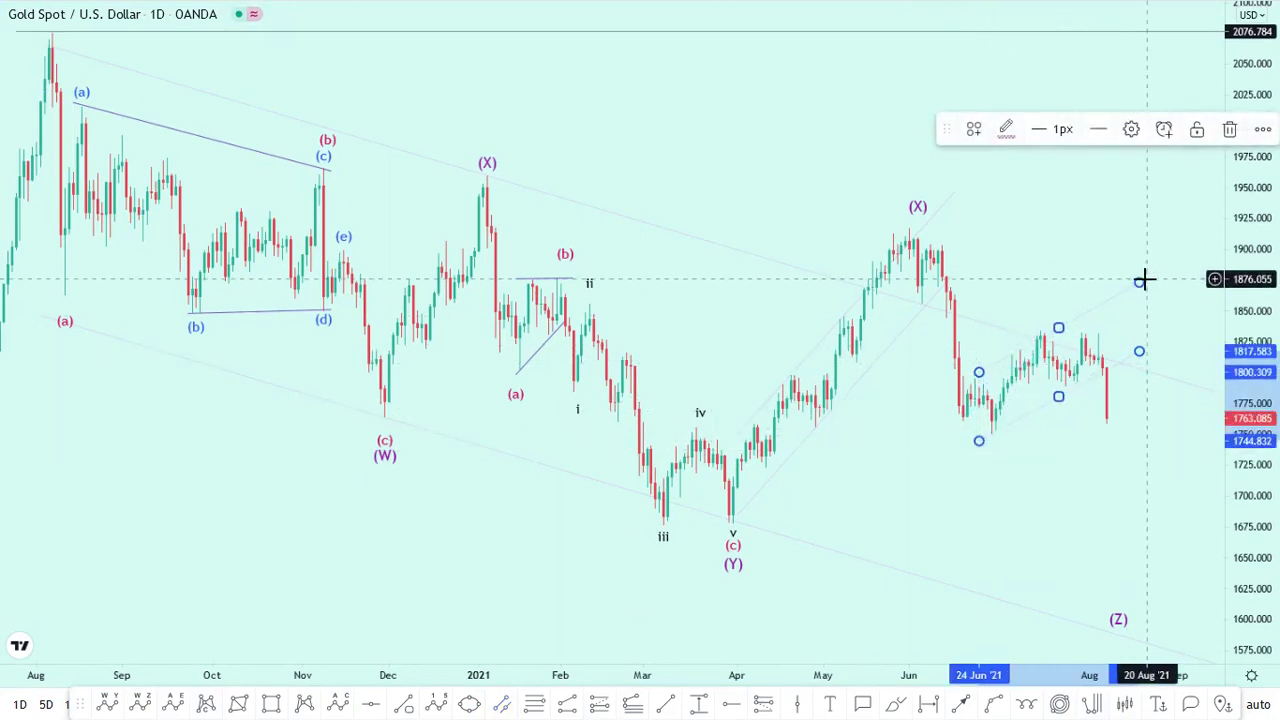
{"action": "left_click_drag", "start_coordinate": [1144, 287], "coordinate": [1110, 290]}
{"action": "left_click", "coordinate": [1109, 391]}
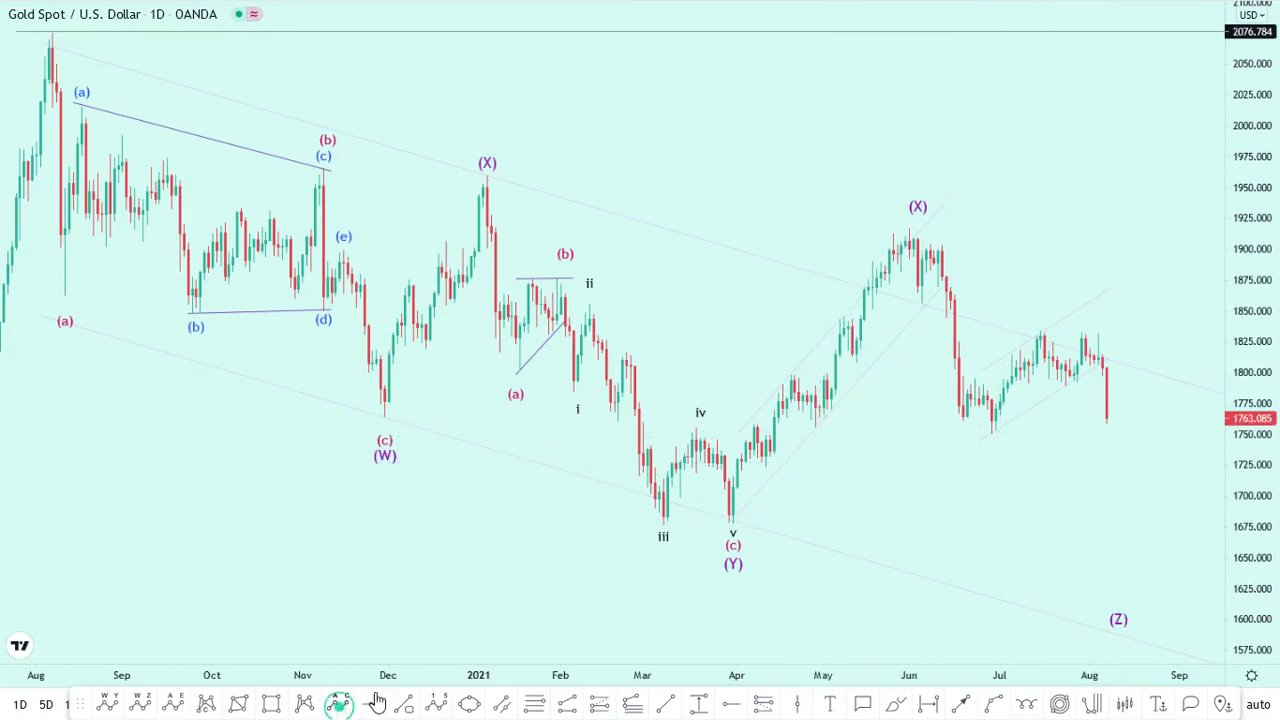
Step: Label the drop from the June (X) high as magenta (a)-(b)-(c), ending (c) at the (Z) target
{"action": "left_click", "coordinate": [340, 705]}
{"action": "left_click", "coordinate": [942, 234]}
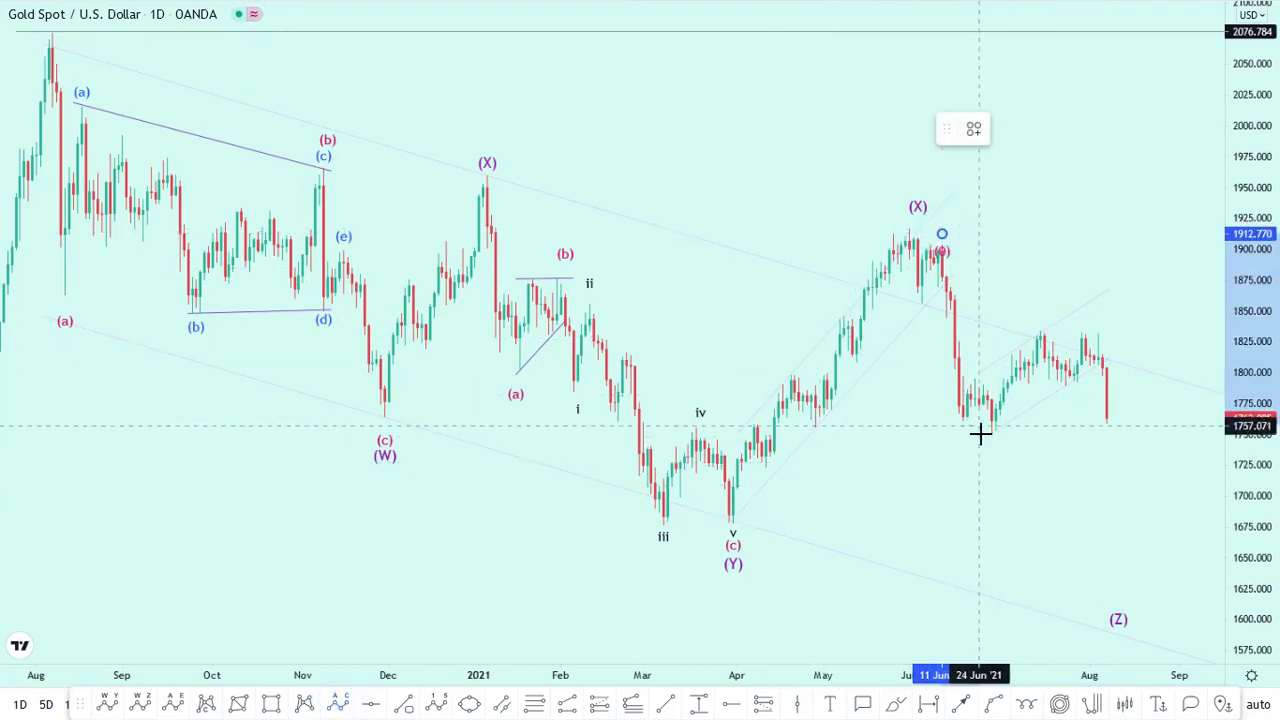
{"action": "left_click", "coordinate": [996, 441]}
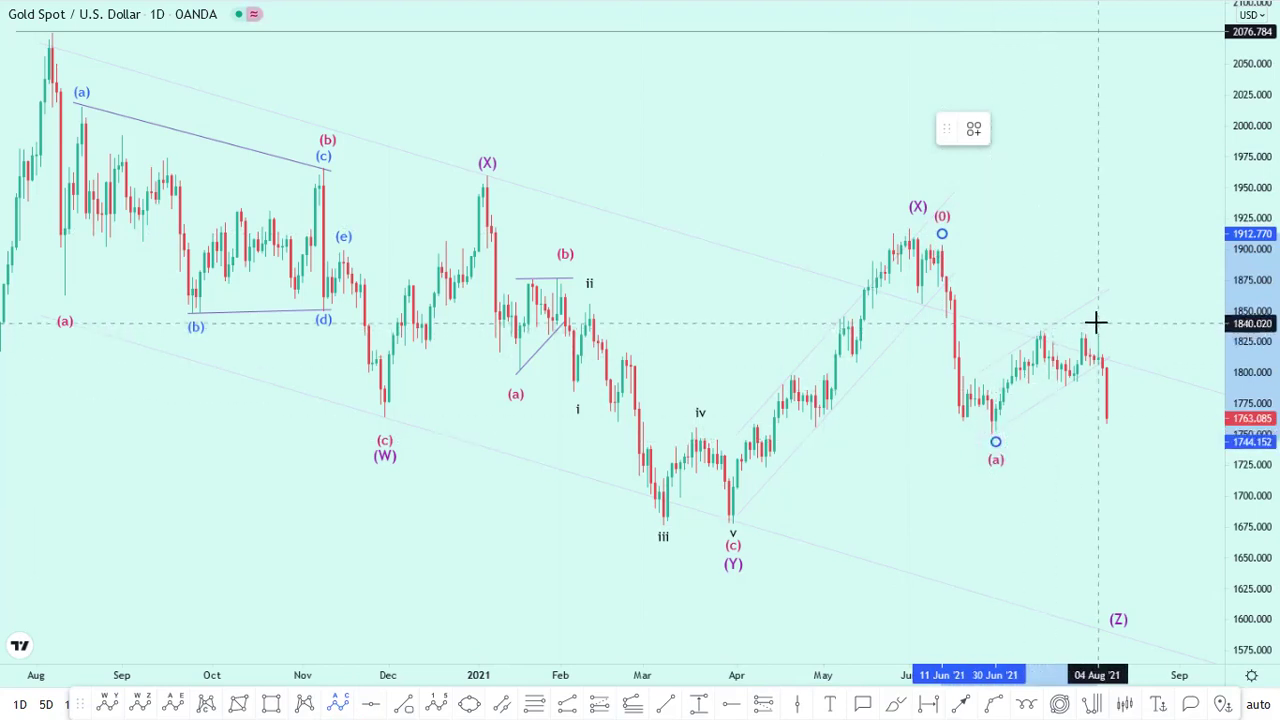
{"action": "left_click", "coordinate": [1088, 321]}
{"action": "left_click", "coordinate": [1126, 579]}
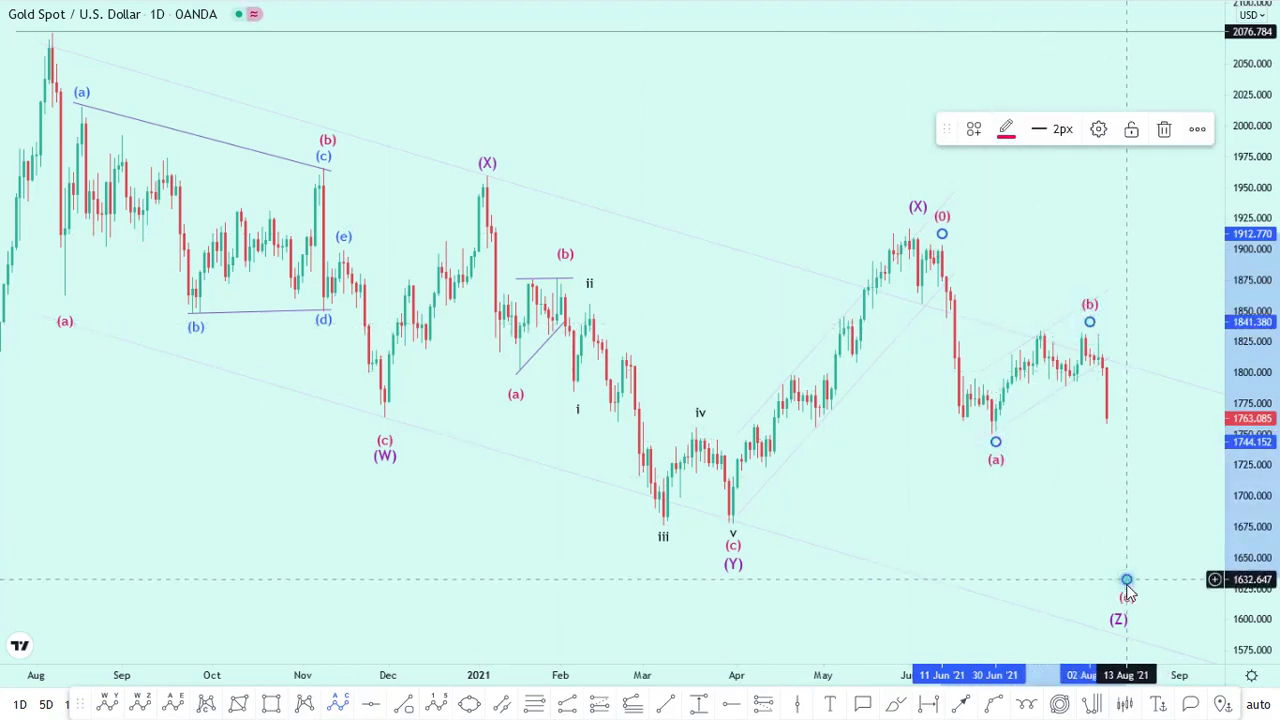
{"action": "left_click", "coordinate": [1116, 614]}
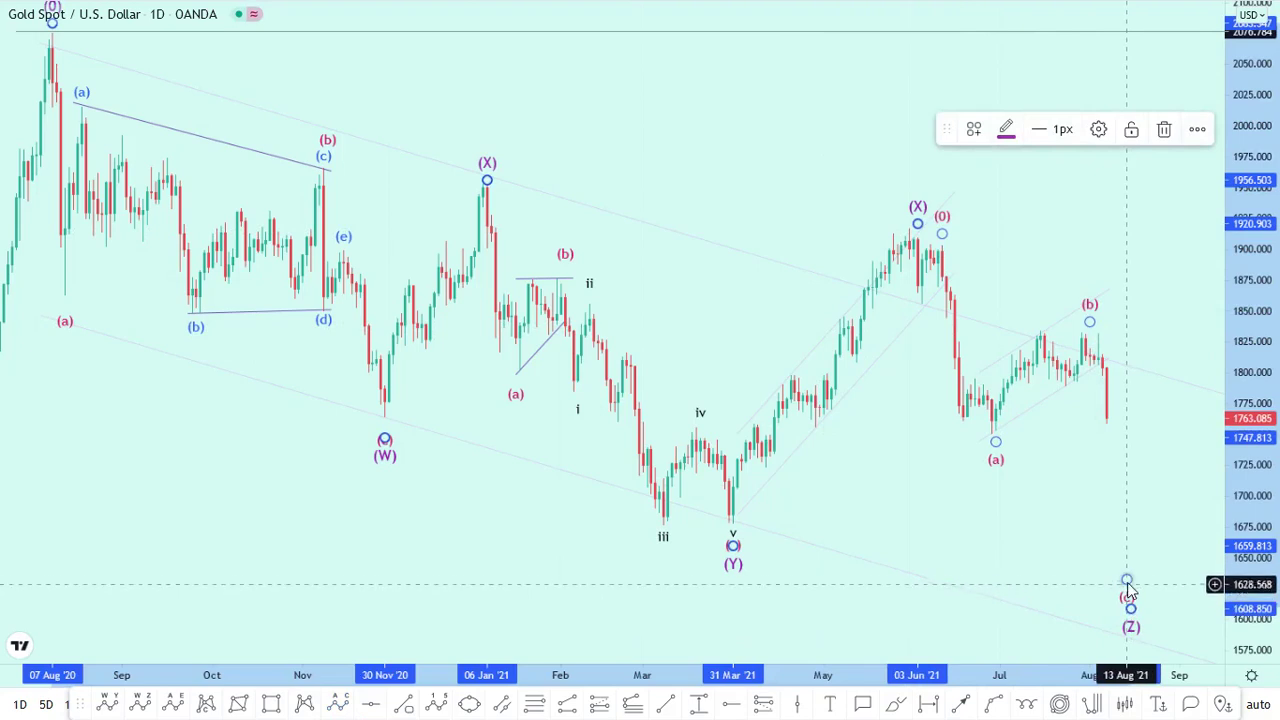
{"action": "left_click", "coordinate": [1126, 580]}
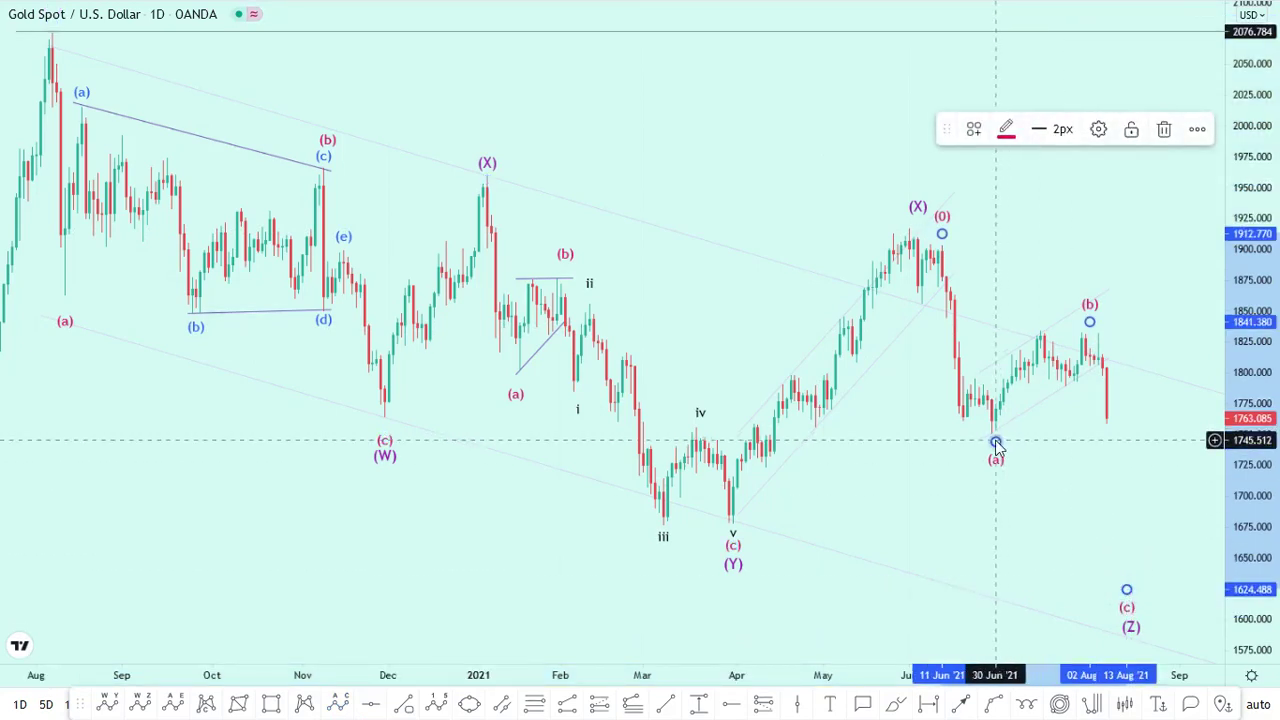
{"action": "left_click_drag", "start_coordinate": [995, 441], "coordinate": [991, 432]}
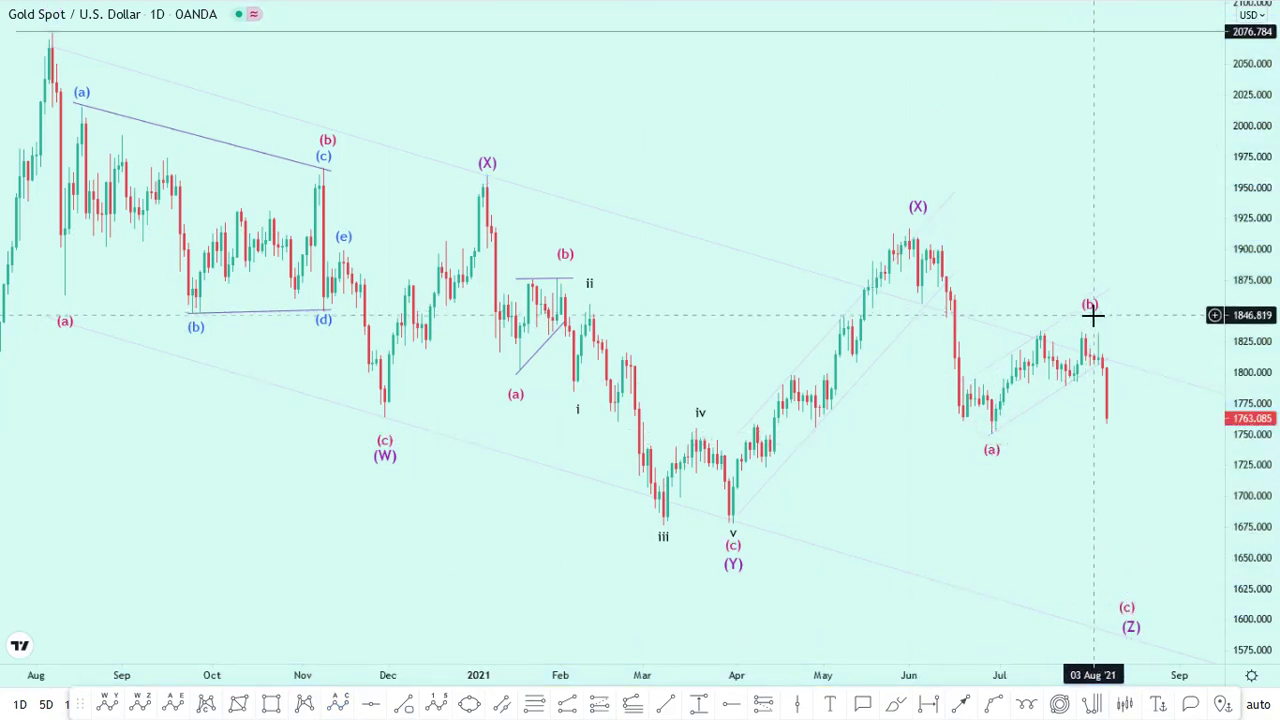
{"action": "left_click", "coordinate": [1125, 480]}
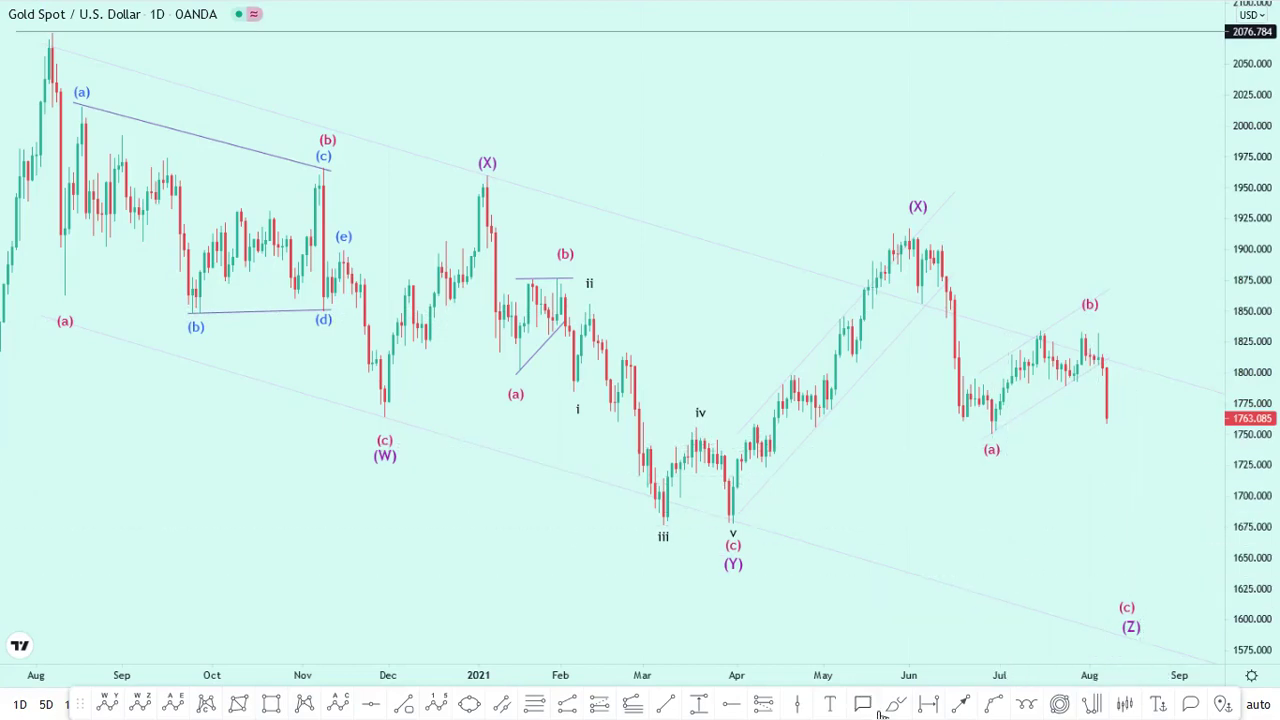
{"action": "left_click", "coordinate": [960, 705]}
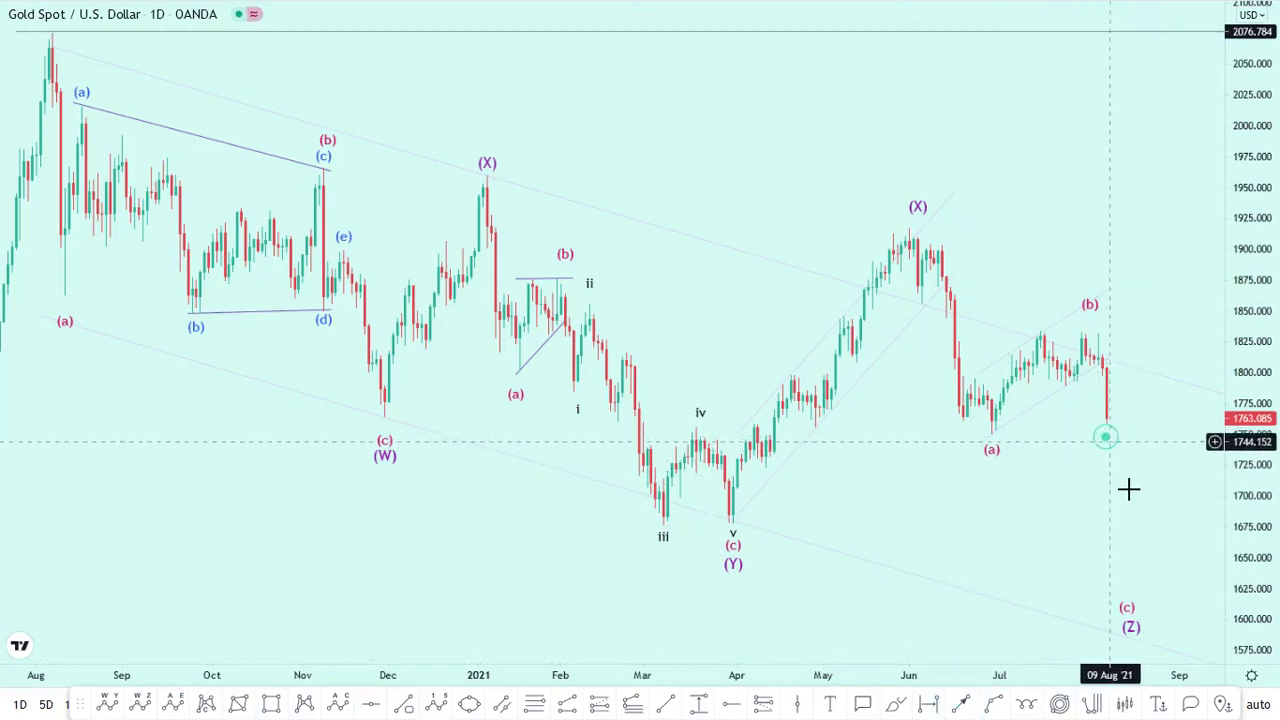
Step: Draw an arrow from the latest candle near 1750 down to the (c)/(Z) target around 1619
{"action": "left_click", "coordinate": [1117, 434]}
{"action": "left_click", "coordinate": [1125, 596]}
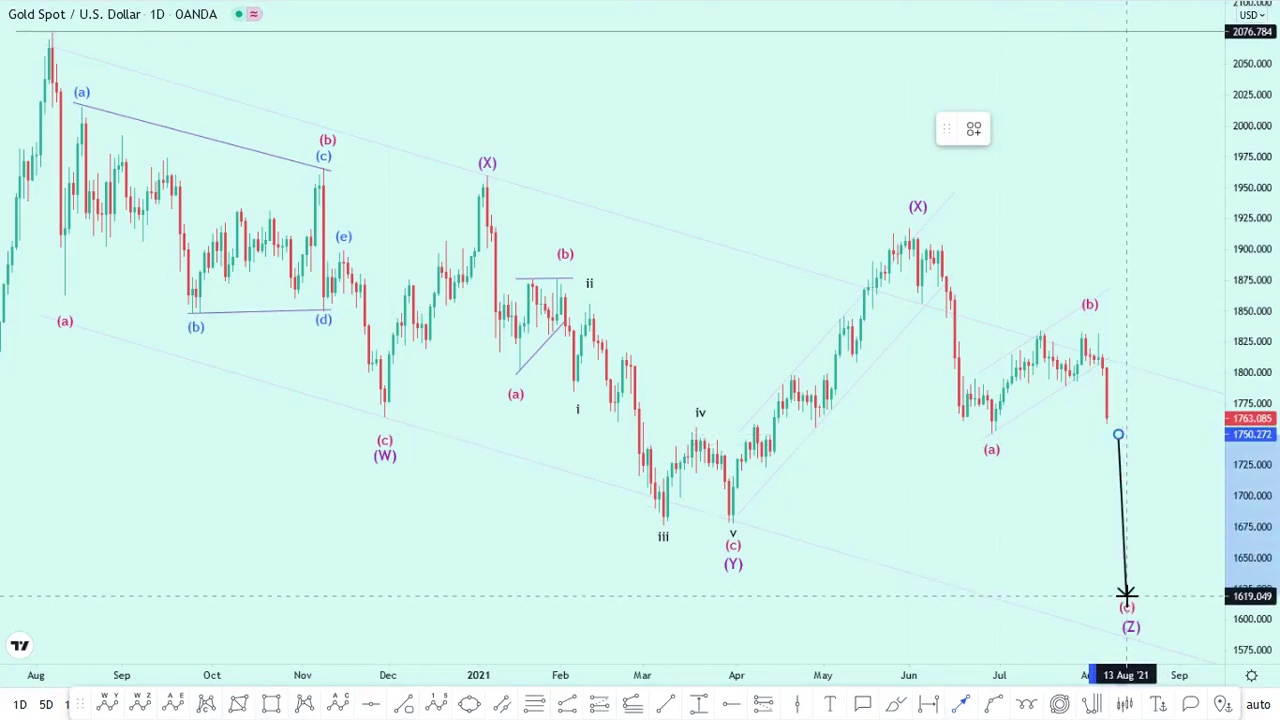
{"action": "left_click_drag", "start_coordinate": [1119, 438], "coordinate": [1110, 437]}
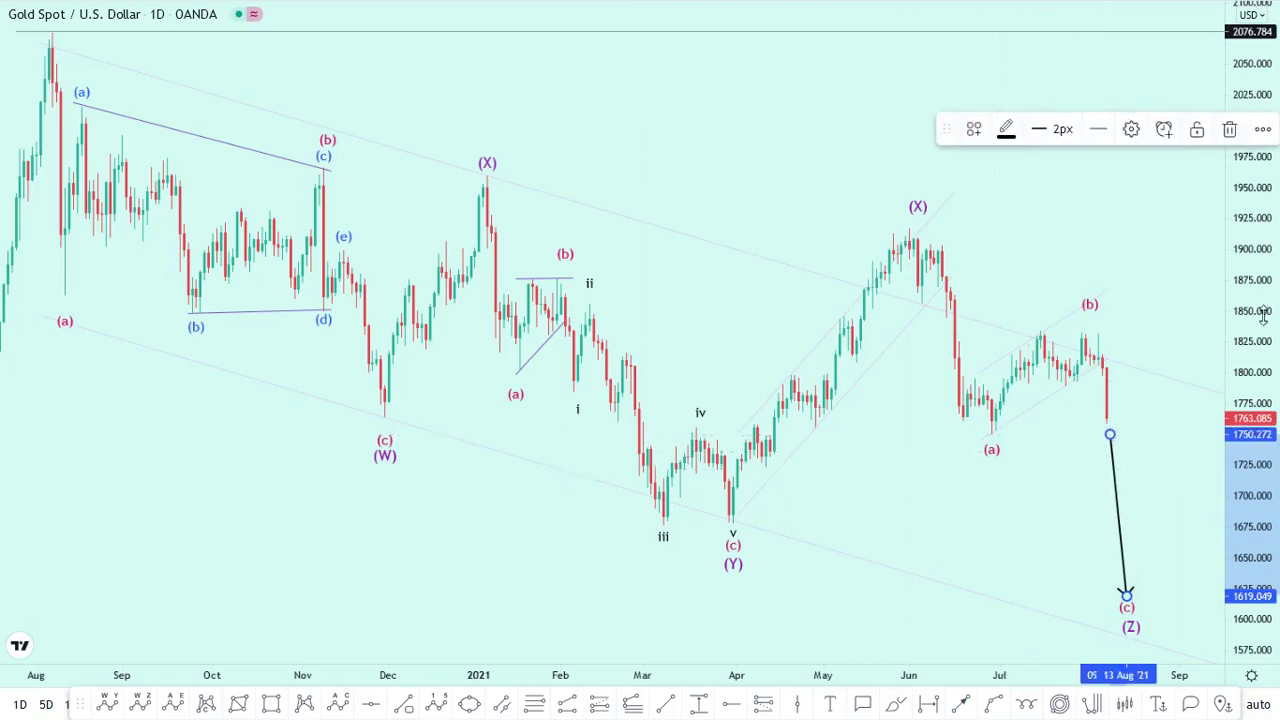
{"action": "left_click", "coordinate": [1186, 290]}
{"action": "scroll", "coordinate": [1160, 283], "scroll_direction": "down", "scroll_amount": 2}
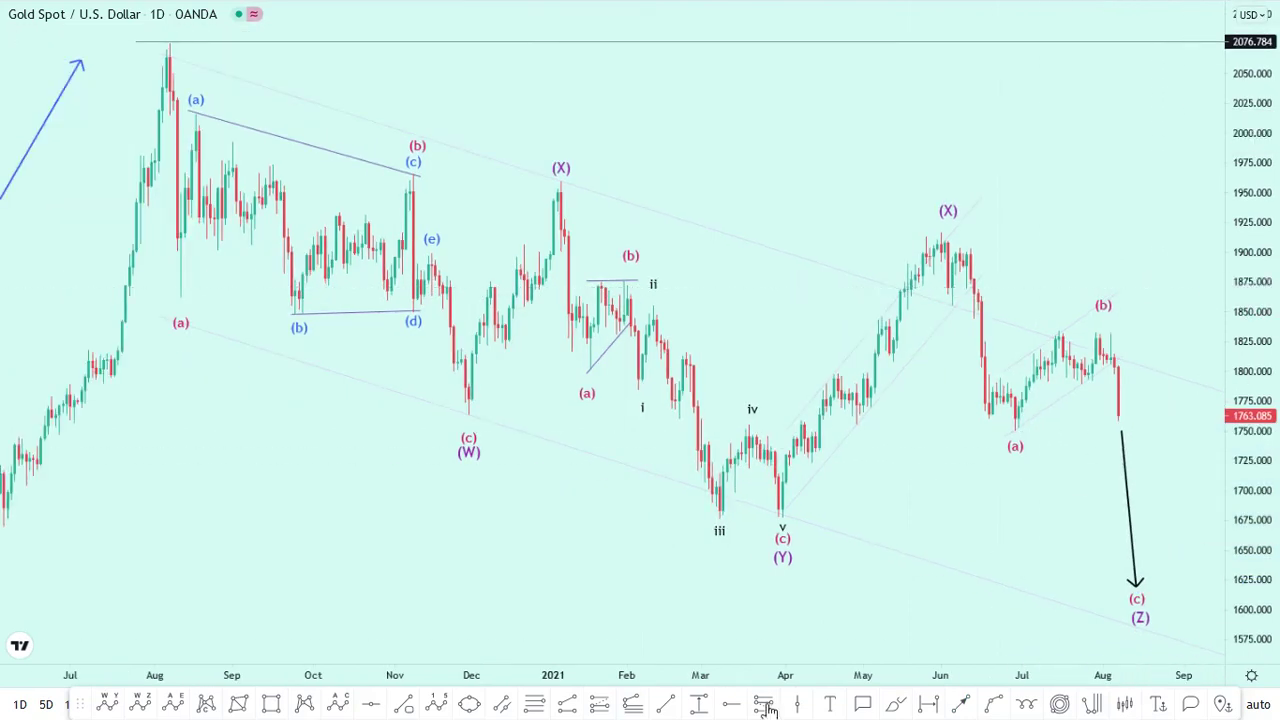
Step: Lower the magenta (b) point of the correction onto the early-August 2021 high
{"action": "left_click", "coordinate": [532, 706]}
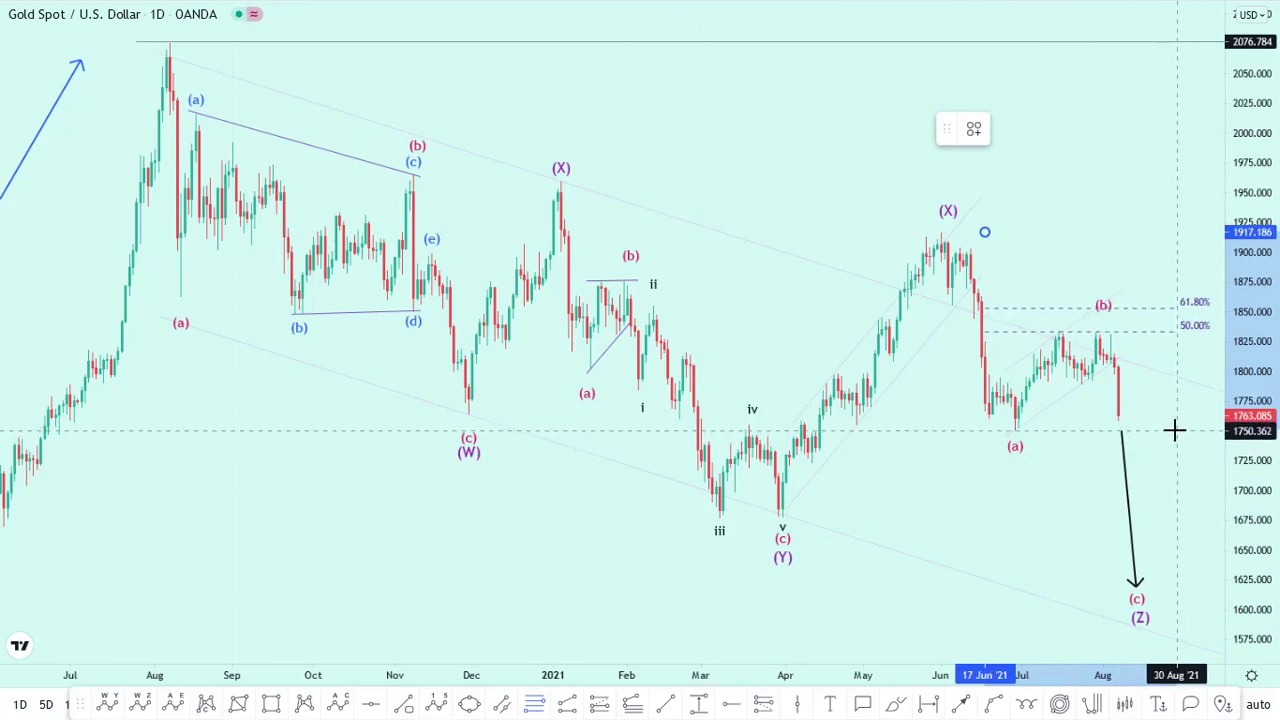
{"action": "left_click", "coordinate": [1175, 431]}
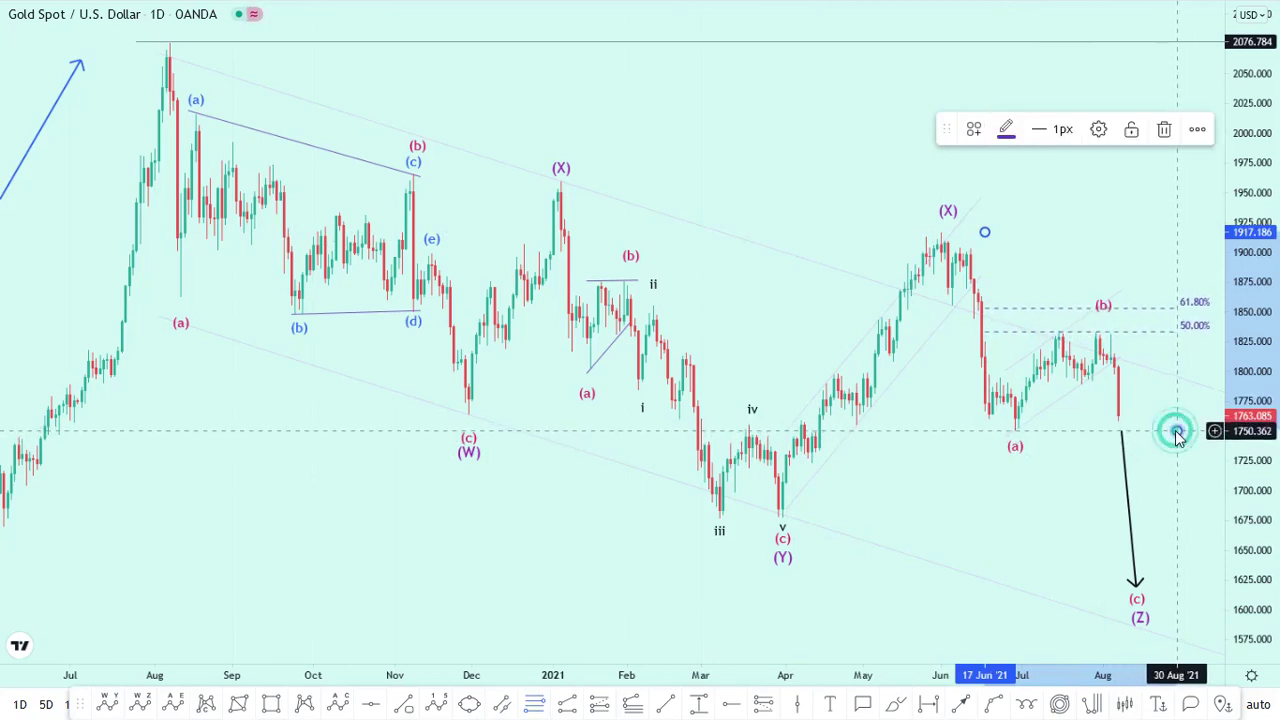
{"action": "left_click", "coordinate": [1103, 318]}
{"action": "left_click_drag", "start_coordinate": [1103, 318], "coordinate": [1104, 346]}
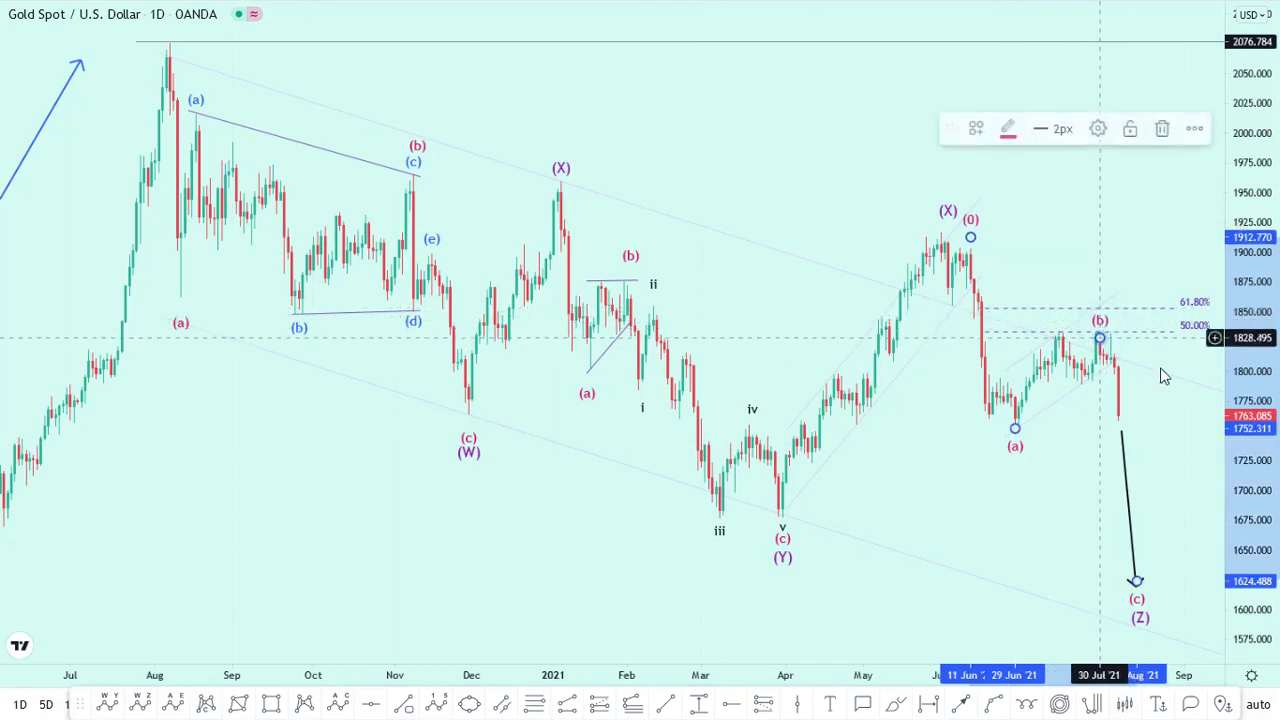
{"action": "left_click", "coordinate": [1174, 363]}
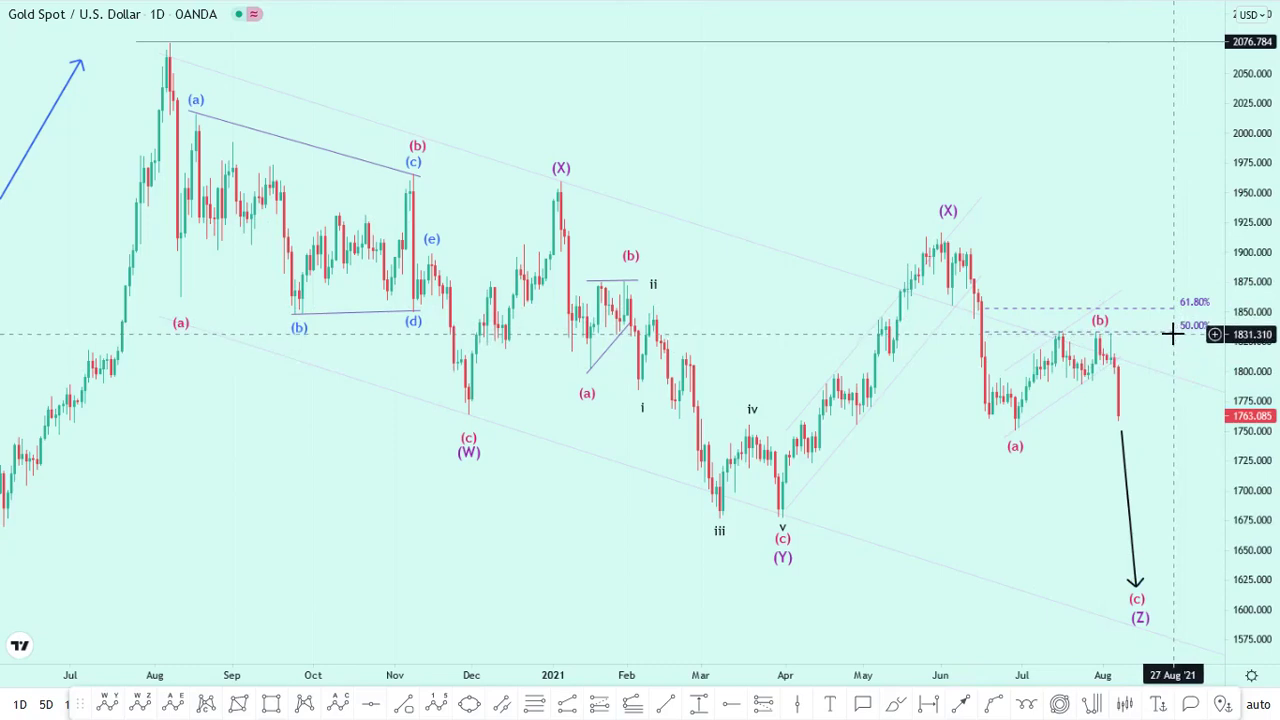
Step: Nudge the Fibonacci retracement's lower anchor slightly left
{"action": "left_click", "coordinate": [1177, 431]}
{"action": "left_click_drag", "start_coordinate": [1177, 431], "coordinate": [1168, 440]}
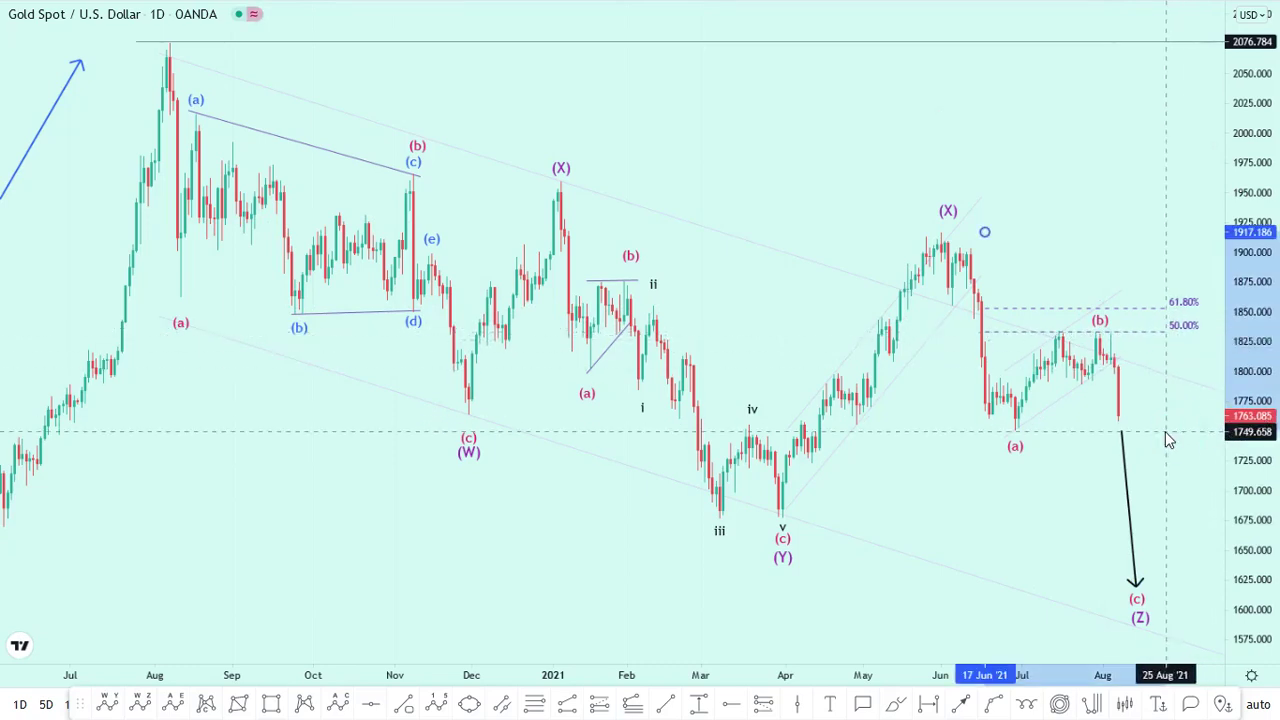
{"action": "left_click", "coordinate": [1046, 437]}
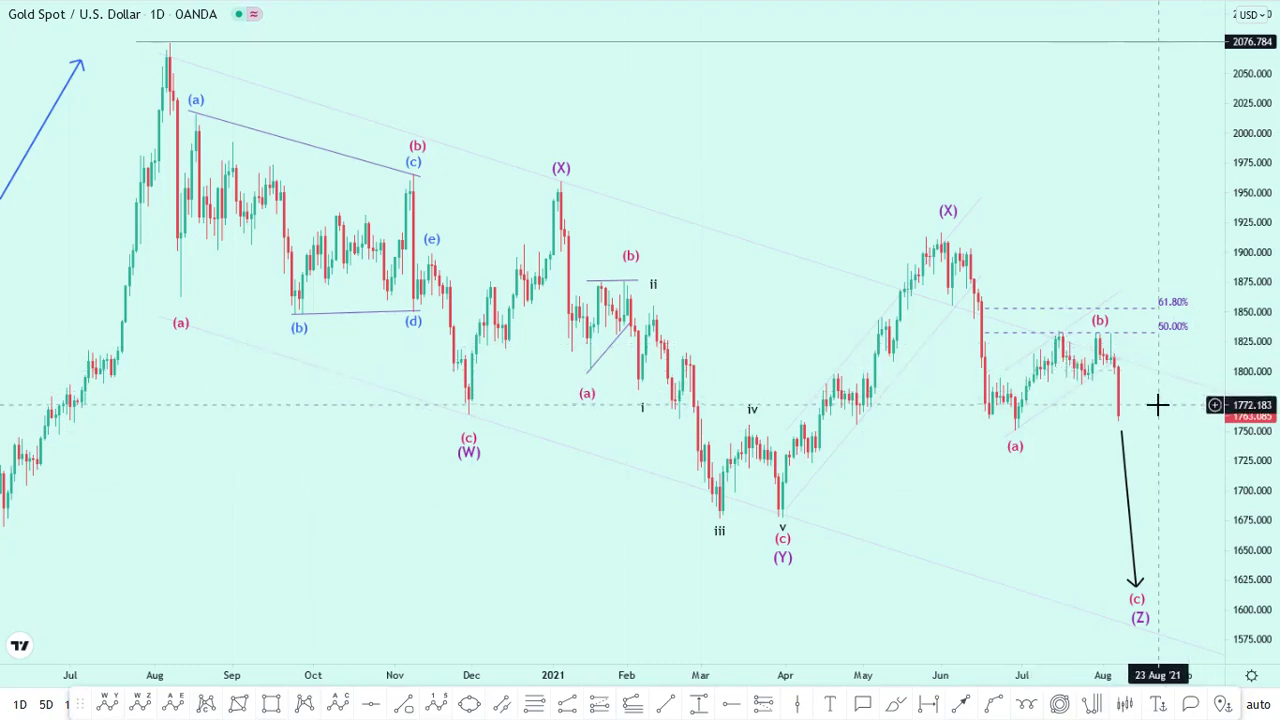
{"action": "scroll", "coordinate": [1170, 406], "scroll_direction": "up", "scroll_amount": 2}
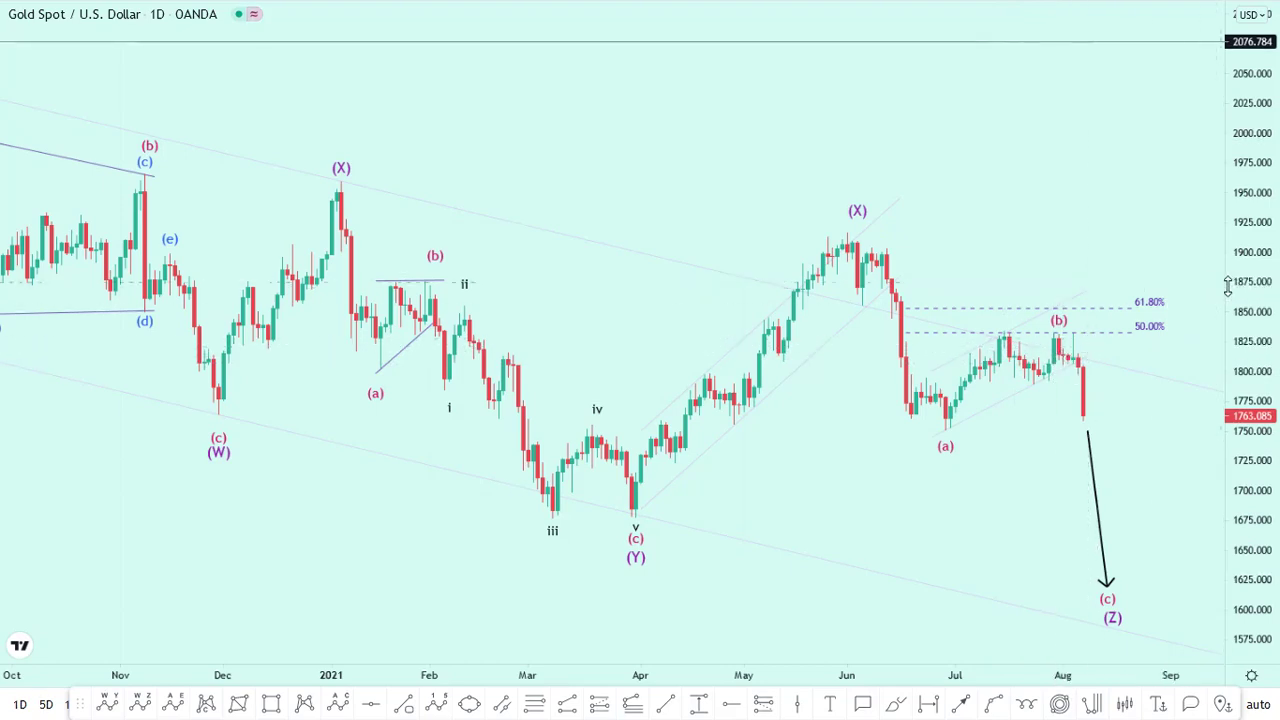
Step: Shade the 50%–61.8% Fibonacci zone (about 1834–1853) with a rectangle from mid-June to mid-August
{"action": "scroll", "coordinate": [1092, 370], "scroll_direction": "down", "scroll_amount": 3}
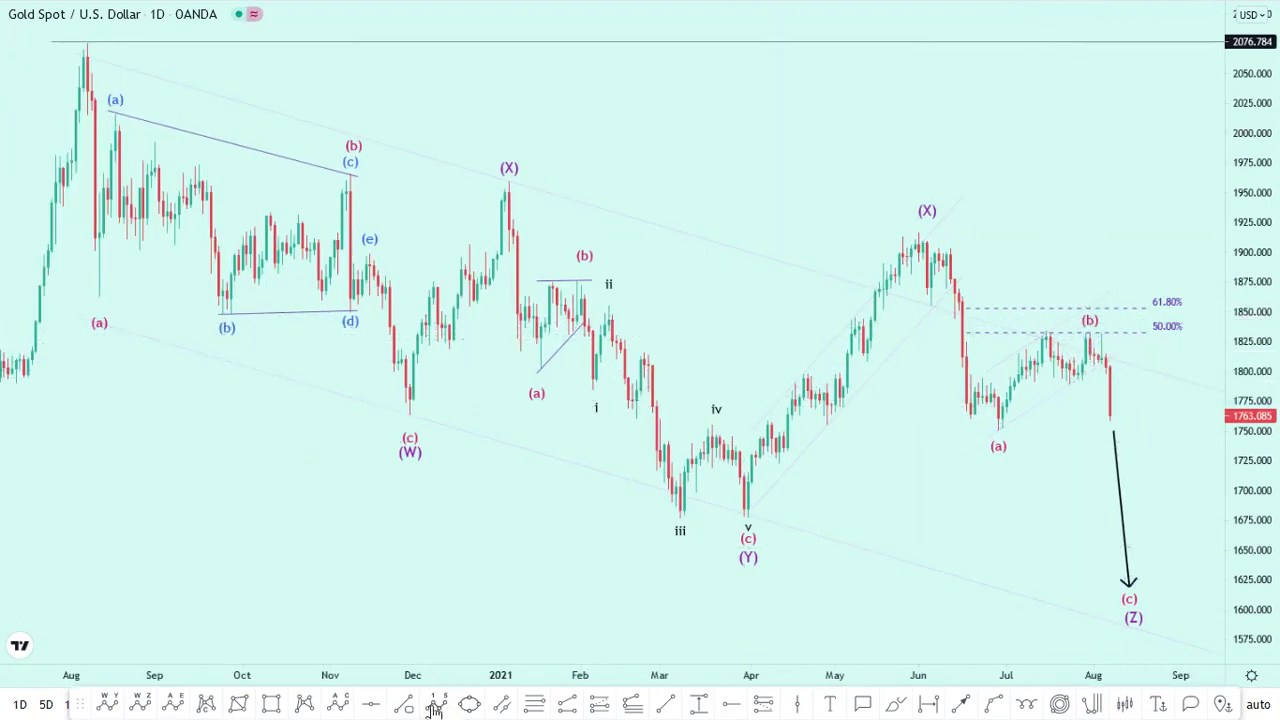
{"action": "left_click", "coordinate": [273, 708]}
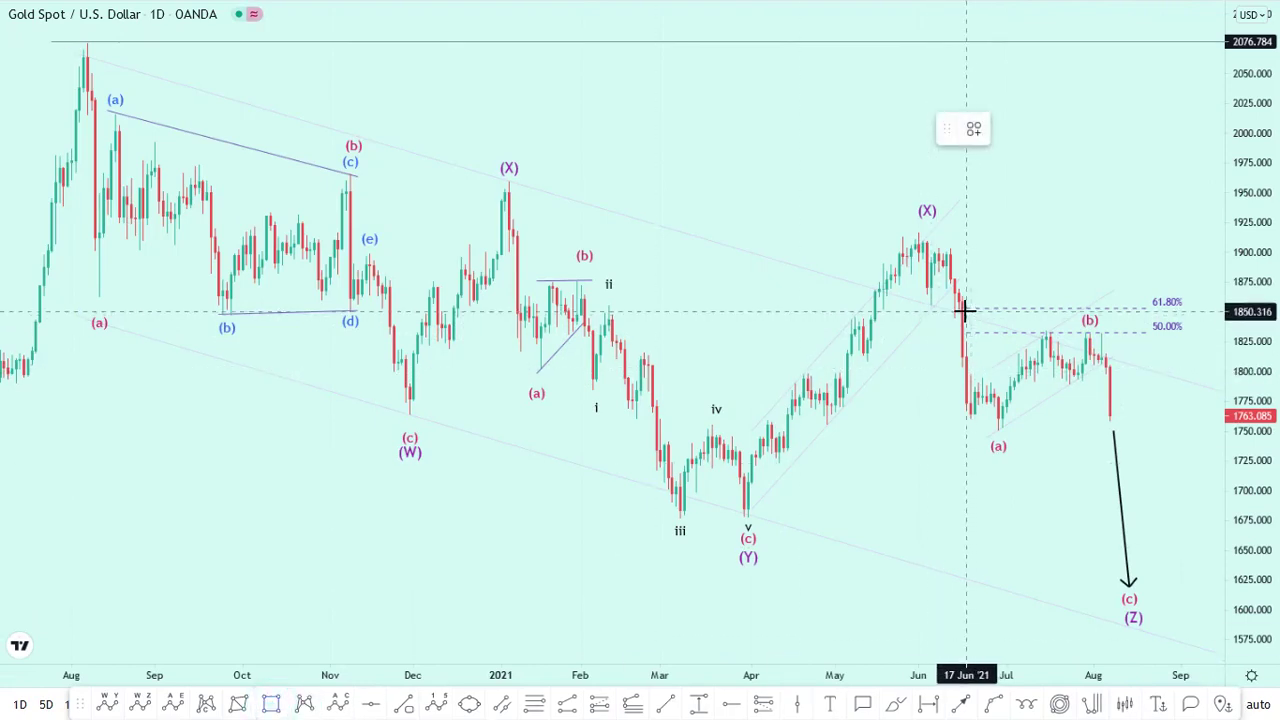
{"action": "left_click", "coordinate": [1126, 328]}
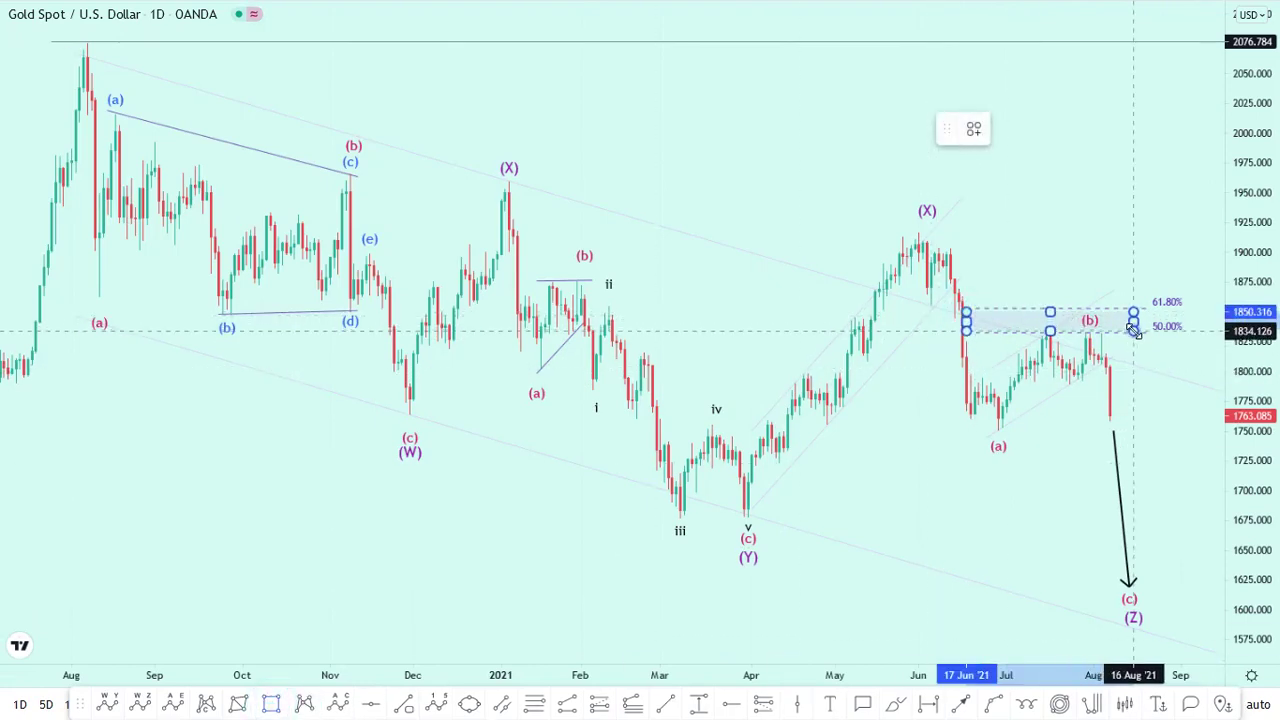
{"action": "left_click", "coordinate": [1133, 330]}
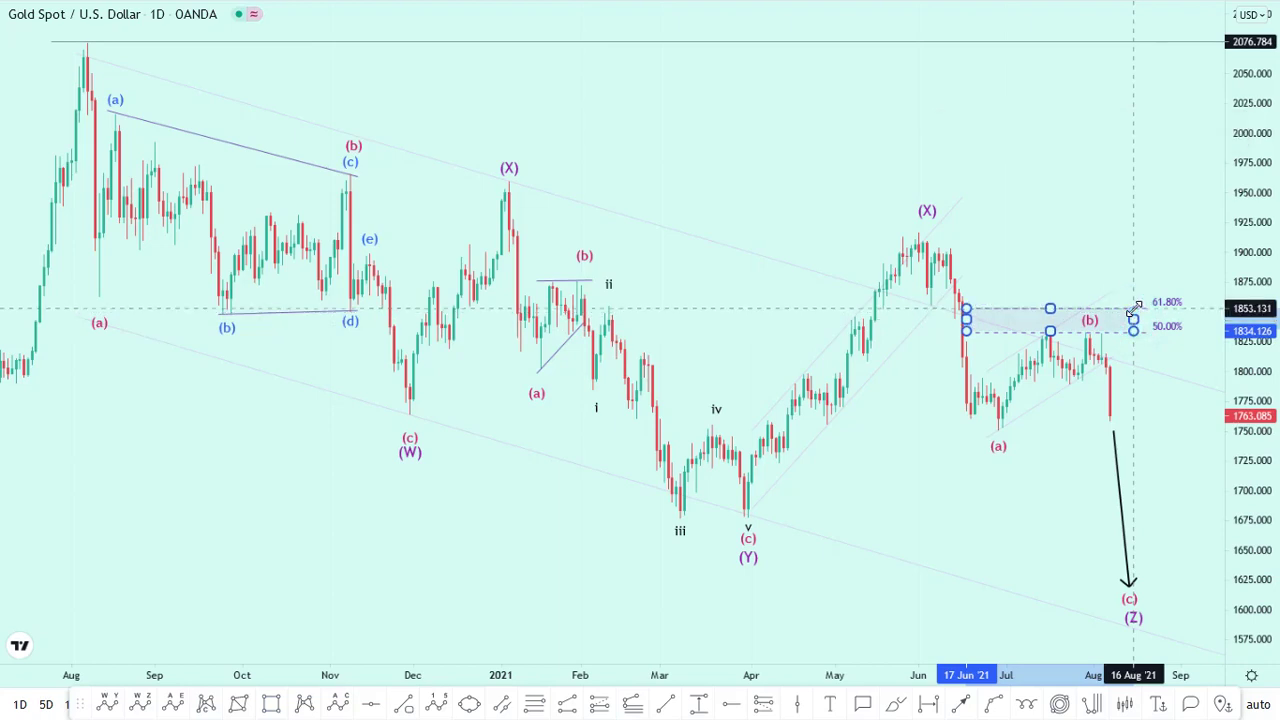
{"action": "left_click", "coordinate": [1151, 405]}
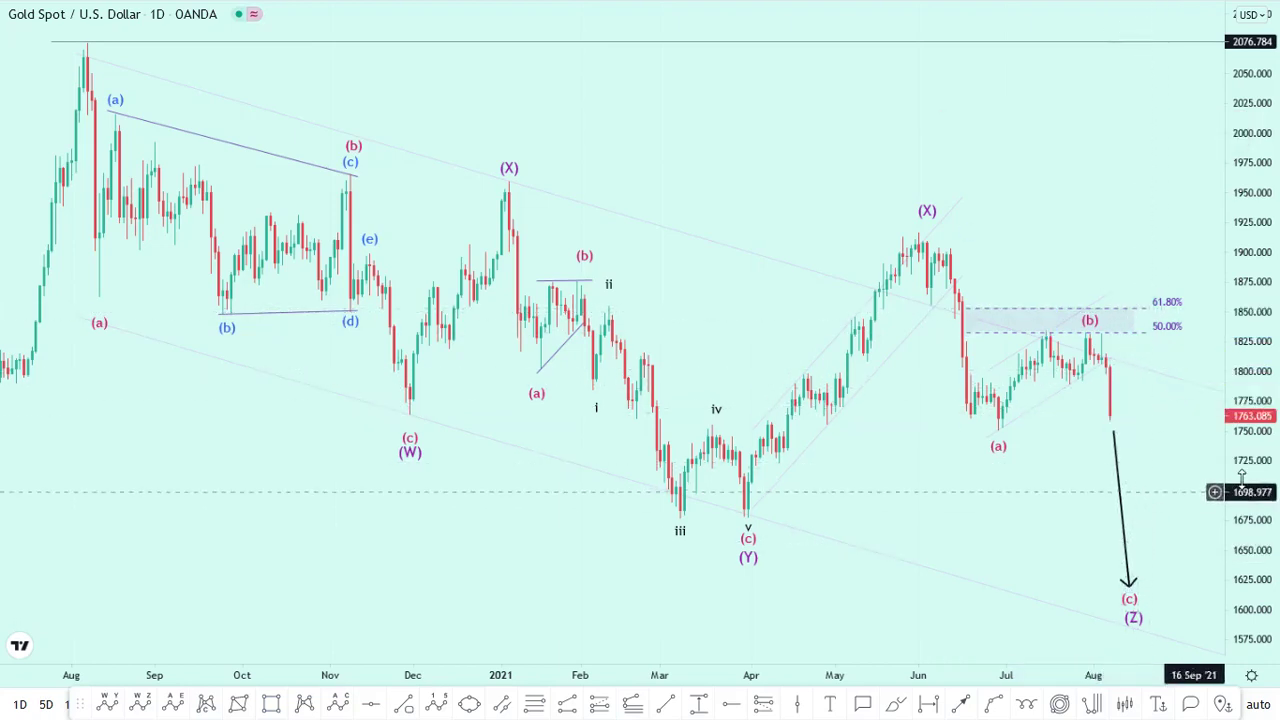
{"action": "left_click_drag", "start_coordinate": [1260, 477], "coordinate": [1260, 500]}
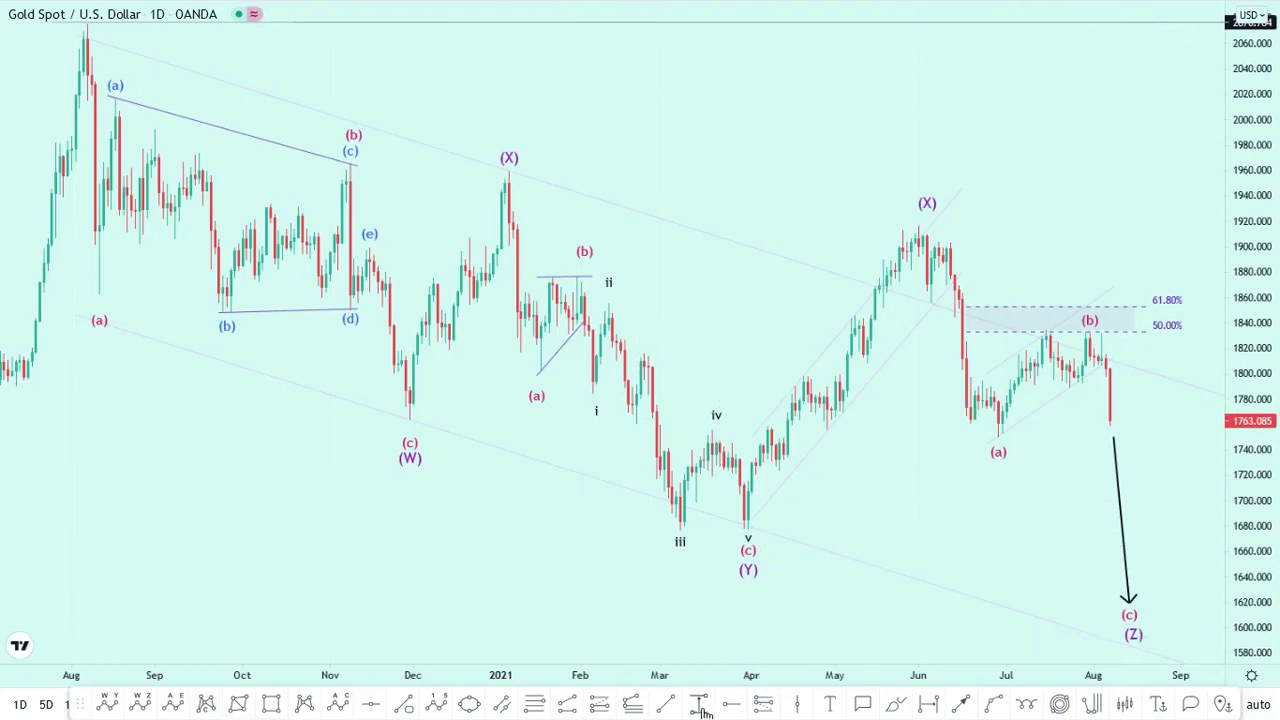
Step: Measure the 165.795 drop from the (X) peak to the (a) low with a price range
{"action": "left_click", "coordinate": [938, 234]}
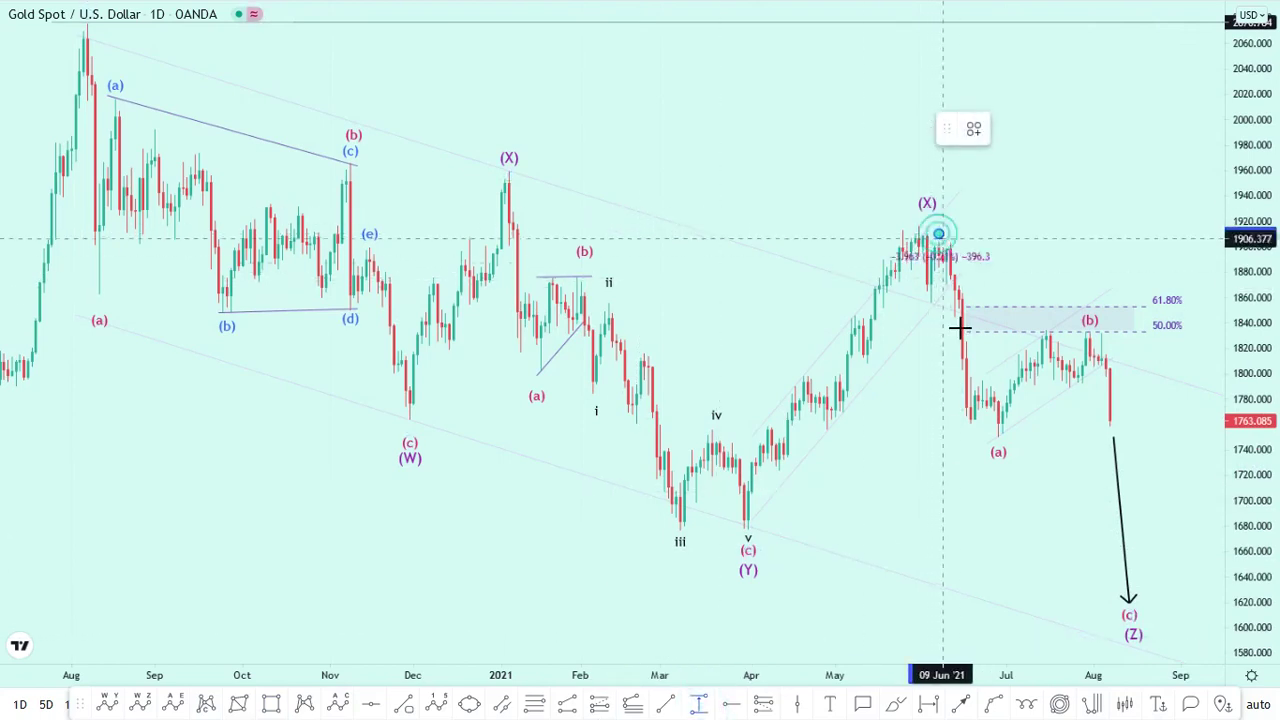
{"action": "left_click", "coordinate": [987, 445]}
{"action": "left_click_drag", "start_coordinate": [938, 234], "coordinate": [911, 230]}
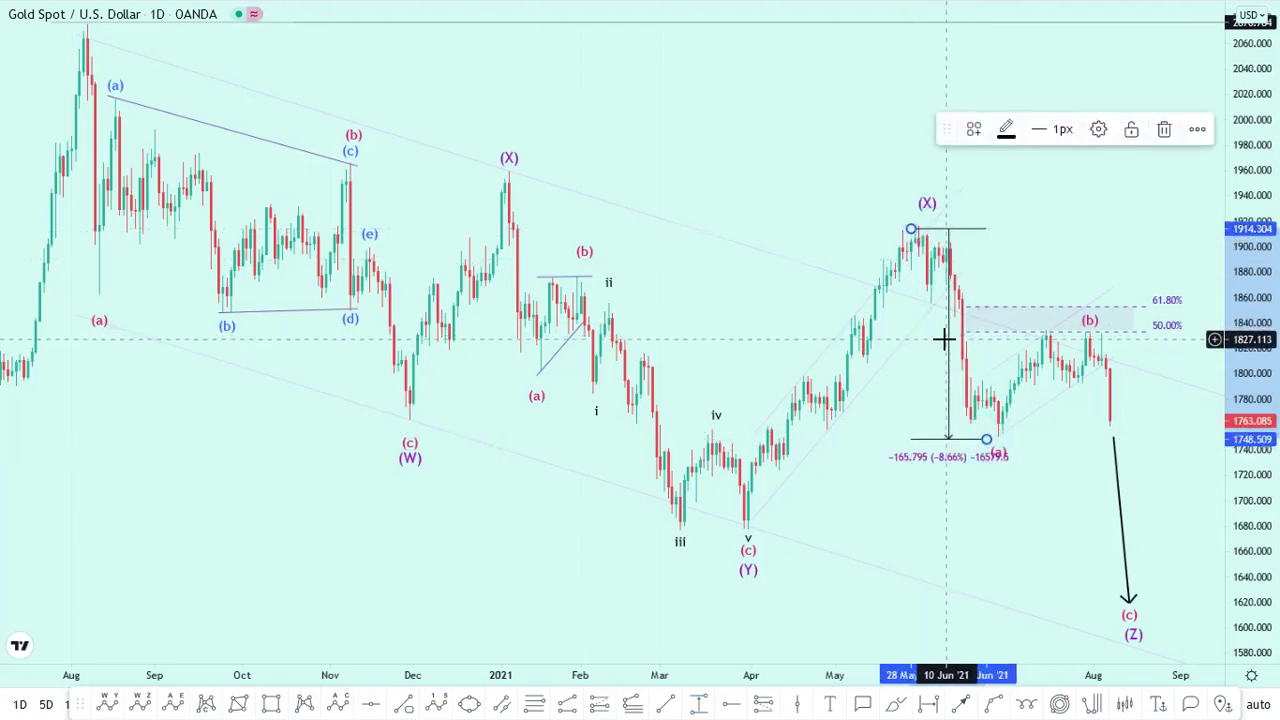
{"action": "right_click", "coordinate": [944, 340]}
{"action": "left_click", "coordinate": [952, 238]}
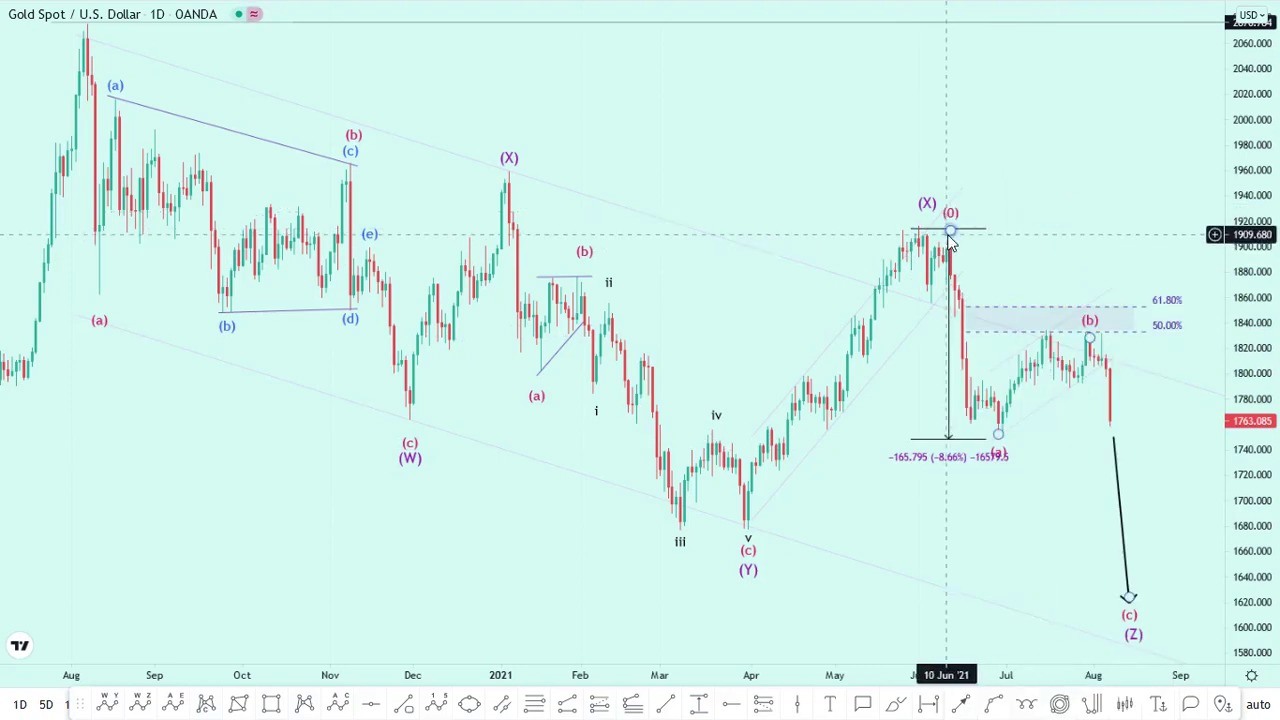
{"action": "right_click", "coordinate": [952, 240]}
{"action": "left_click", "coordinate": [995, 420]}
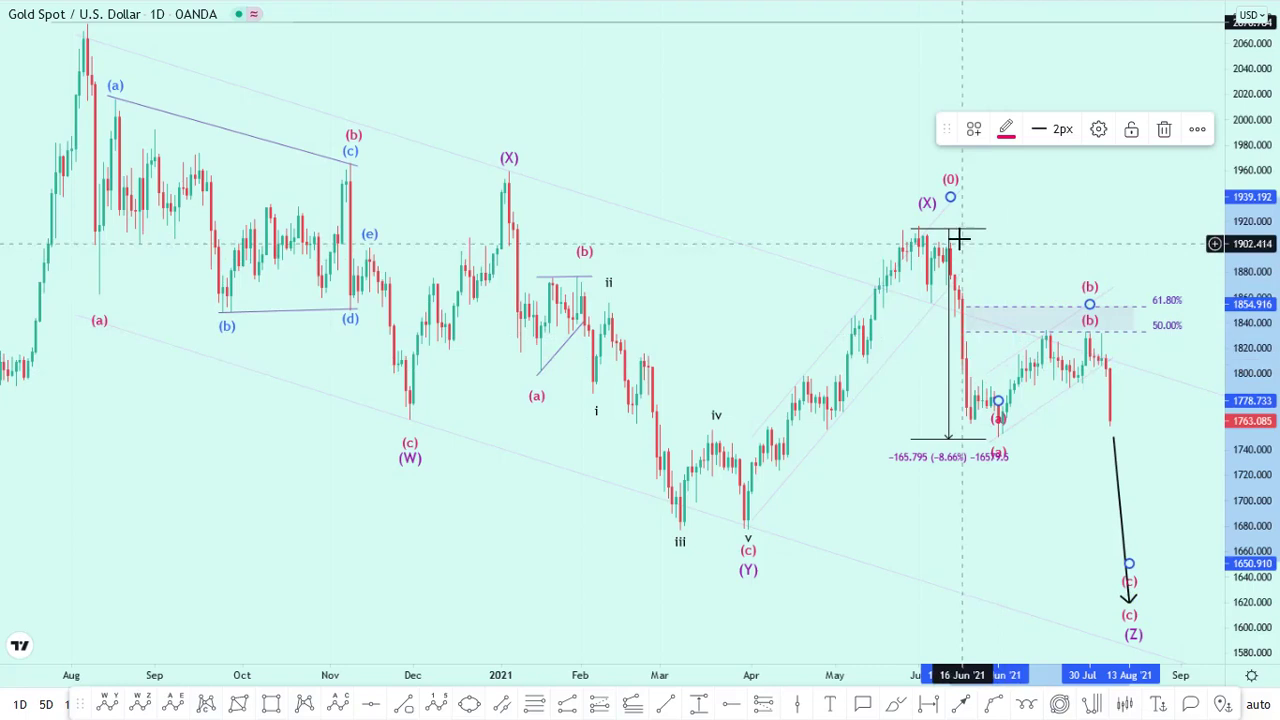
Step: Clone the price range and move the copy to start at the early-August high, projecting about 1646
{"action": "right_click", "coordinate": [962, 230]}
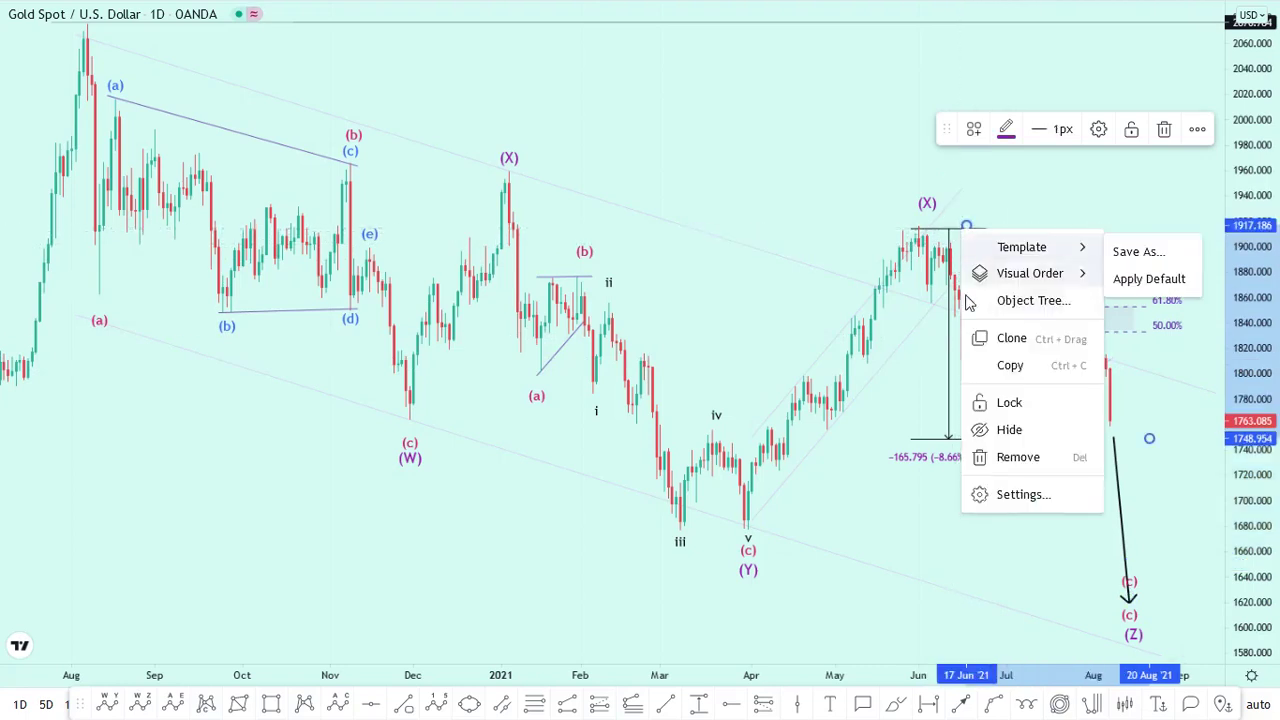
{"action": "left_click", "coordinate": [982, 372]}
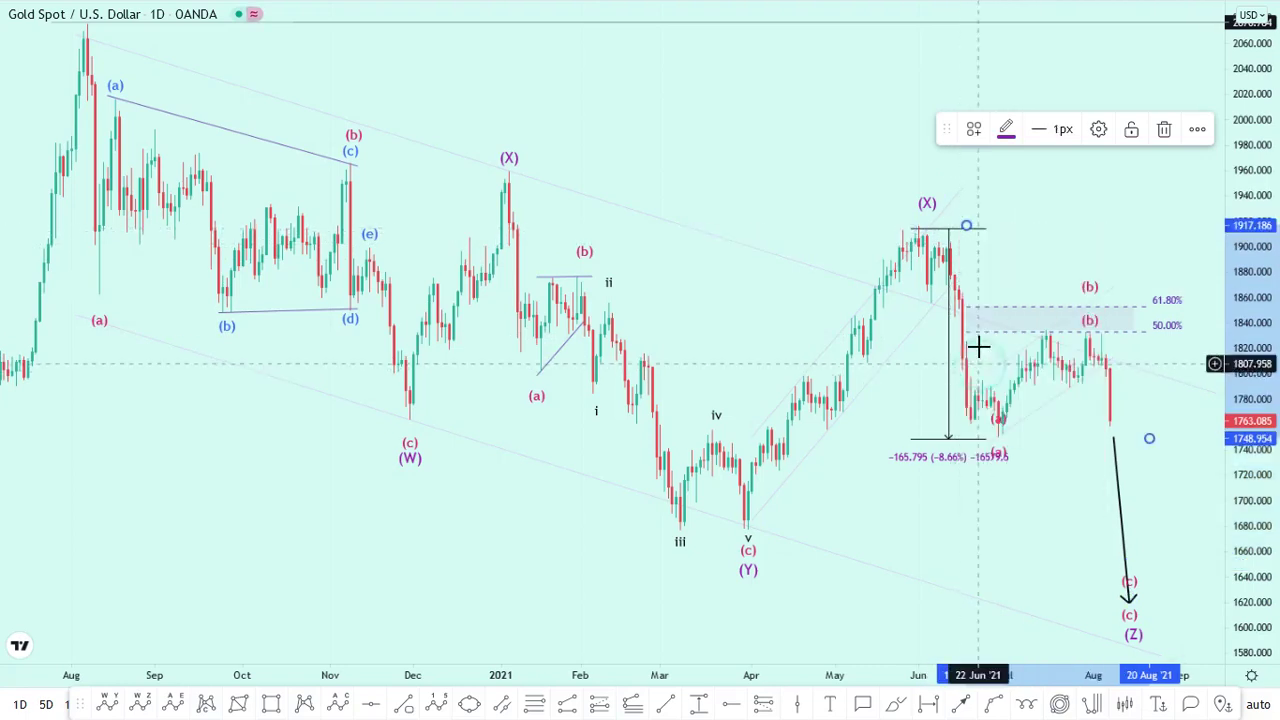
{"action": "right_click", "coordinate": [952, 347]}
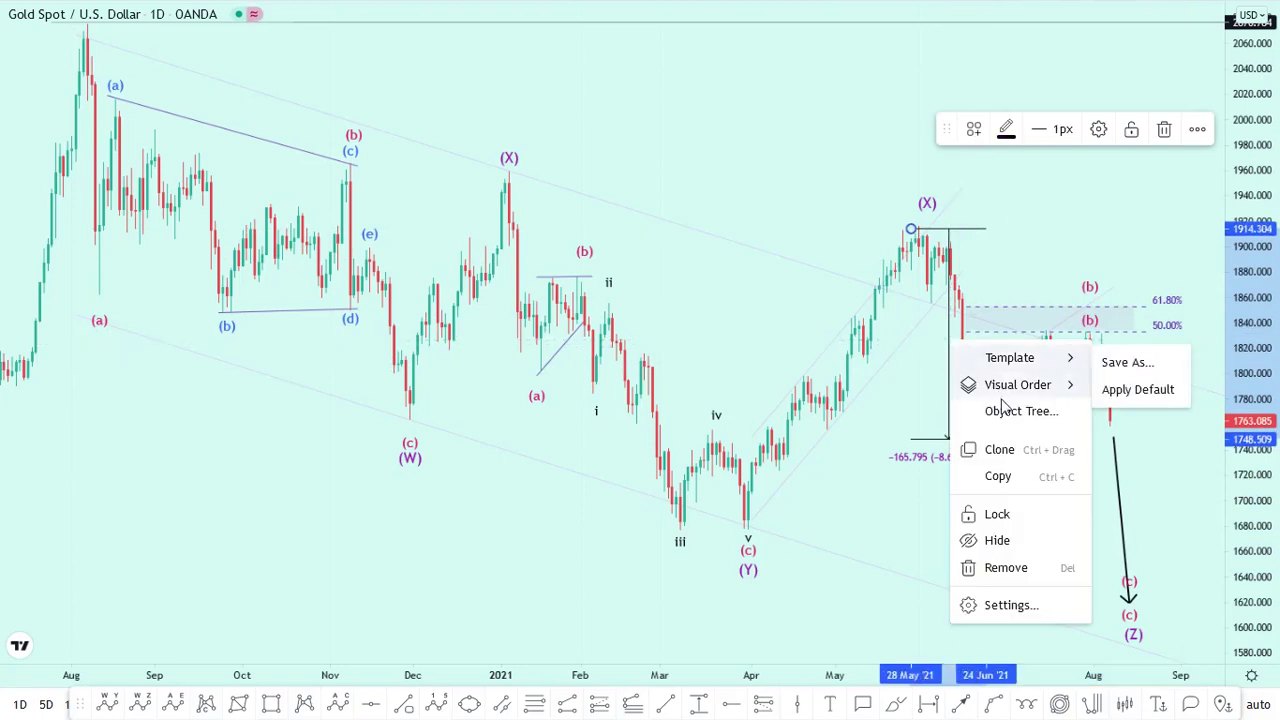
{"action": "left_click", "coordinate": [999, 449]}
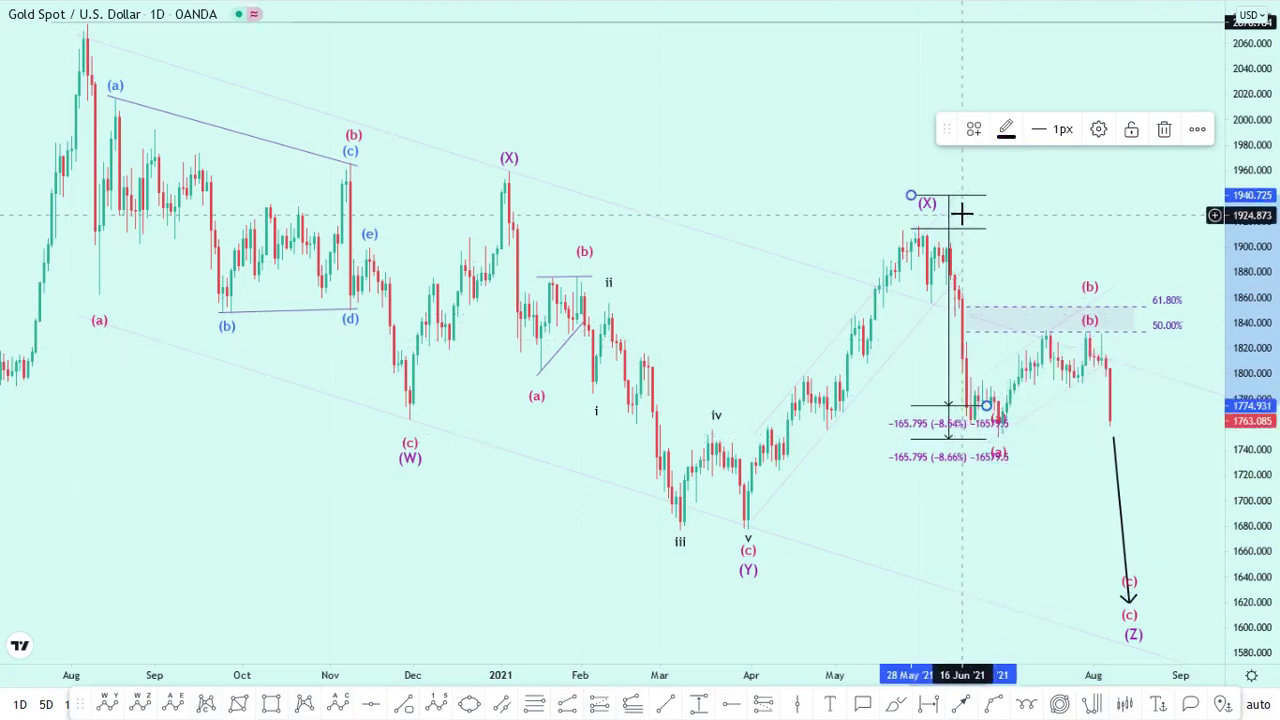
{"action": "mouse_move", "coordinate": [950, 222]}
{"action": "left_mouse_down"}
{"action": "mouse_move", "coordinate": [1148, 474]}
{"action": "mouse_move", "coordinate": [1150, 379]}
{"action": "left_mouse_up"}
{"action": "left_click", "coordinate": [1182, 500]}
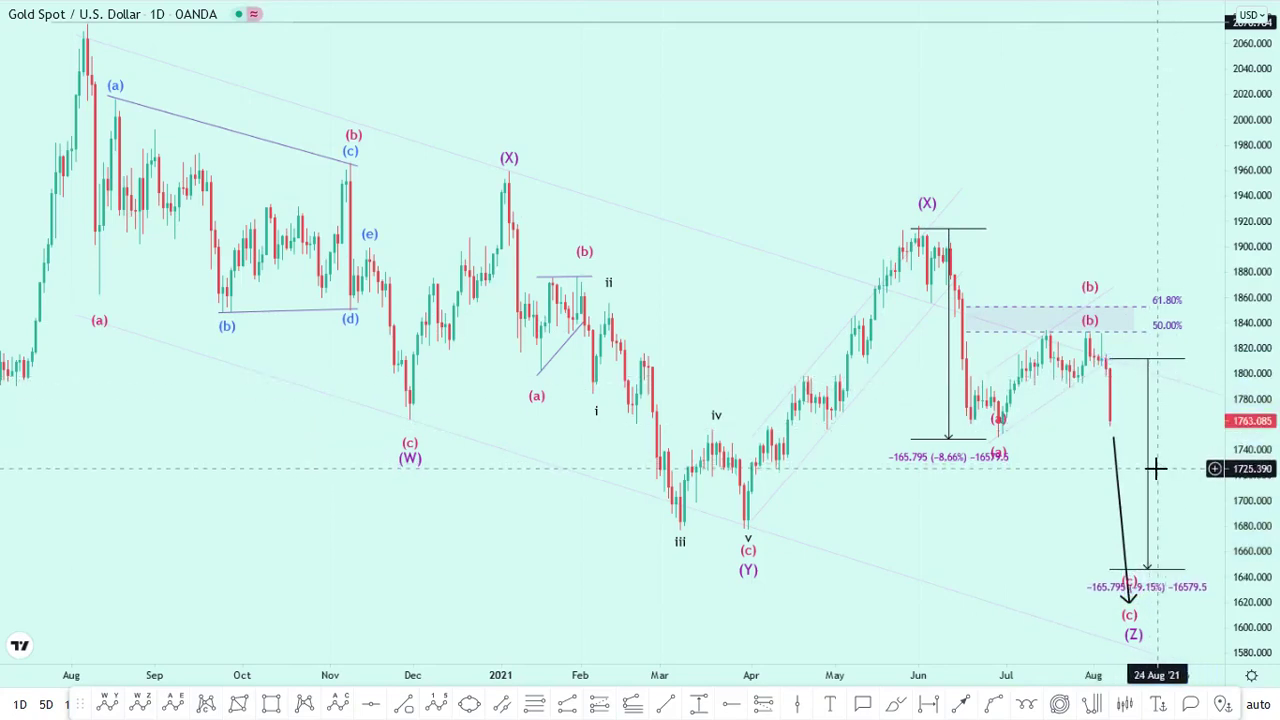
Step: Shift the projected −165.795 range right and down toward the (c) target
{"action": "left_click", "coordinate": [1150, 468]}
{"action": "left_click_drag", "start_coordinate": [1150, 468], "coordinate": [1150, 476]}
{"action": "left_click", "coordinate": [1180, 551]}
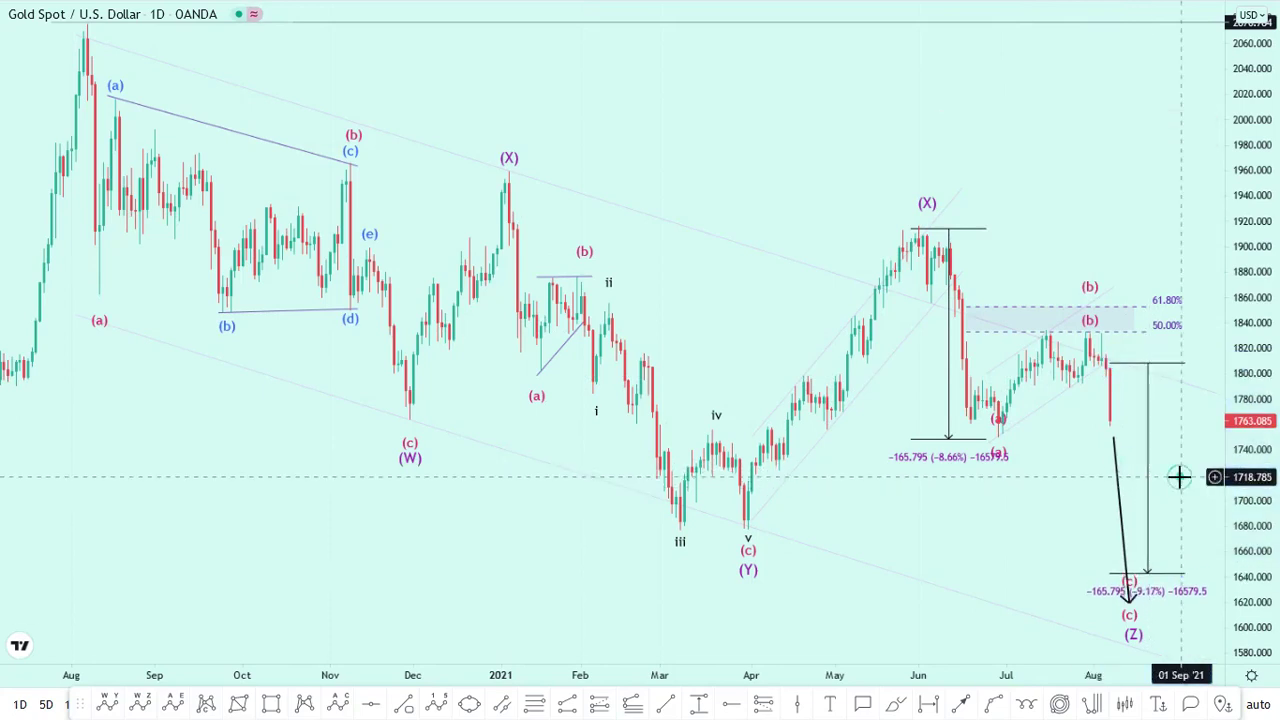
{"action": "left_click", "coordinate": [1020, 549]}
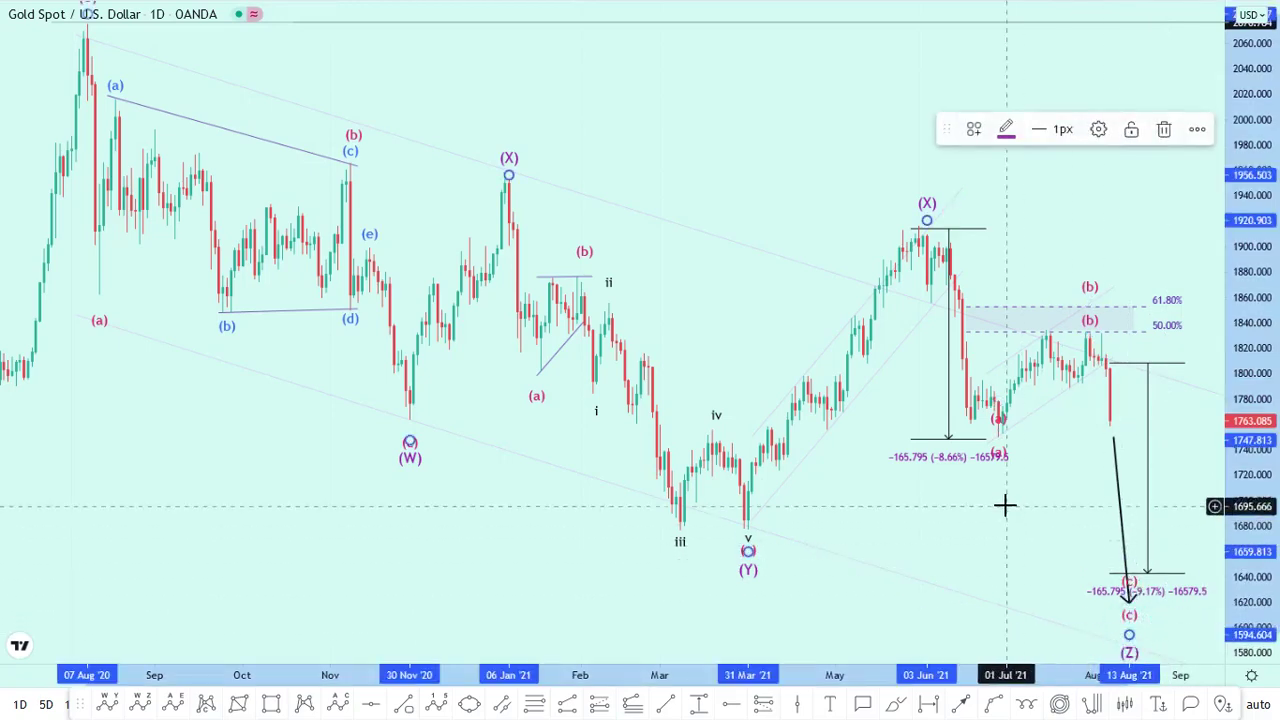
{"action": "left_click_drag", "start_coordinate": [1003, 503], "coordinate": [987, 456]}
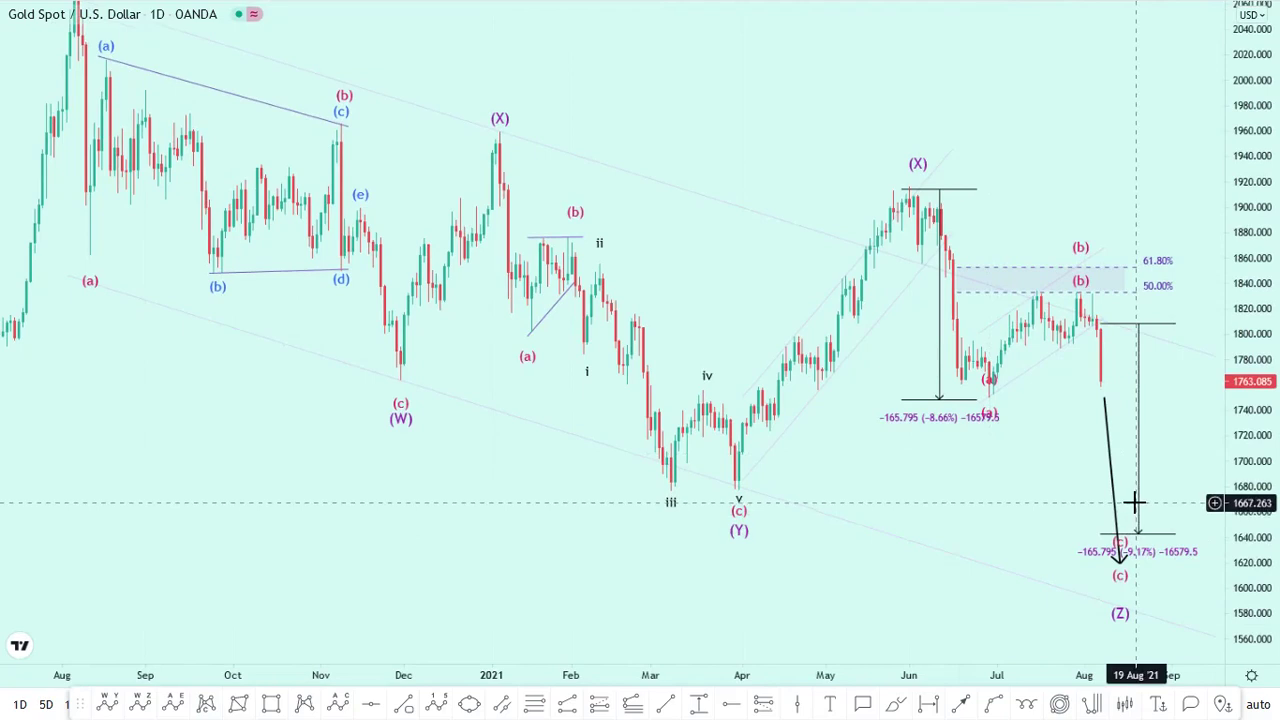
{"action": "left_click_drag", "start_coordinate": [1122, 550], "coordinate": [1165, 573]}
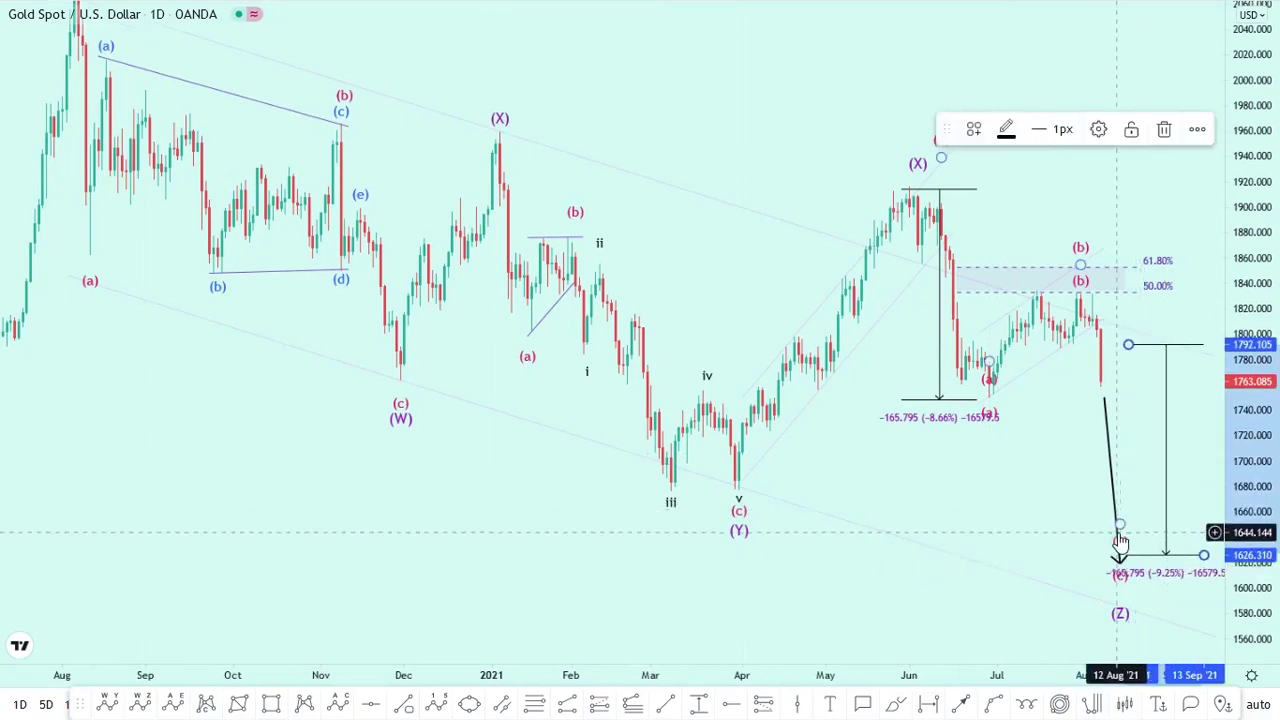
Step: Delete the duplicate corrective wave count and move the first price range left onto the (X) peak
{"action": "left_click", "coordinate": [1125, 590]}
{"action": "left_click_drag", "start_coordinate": [1125, 570], "coordinate": [1130, 578]}
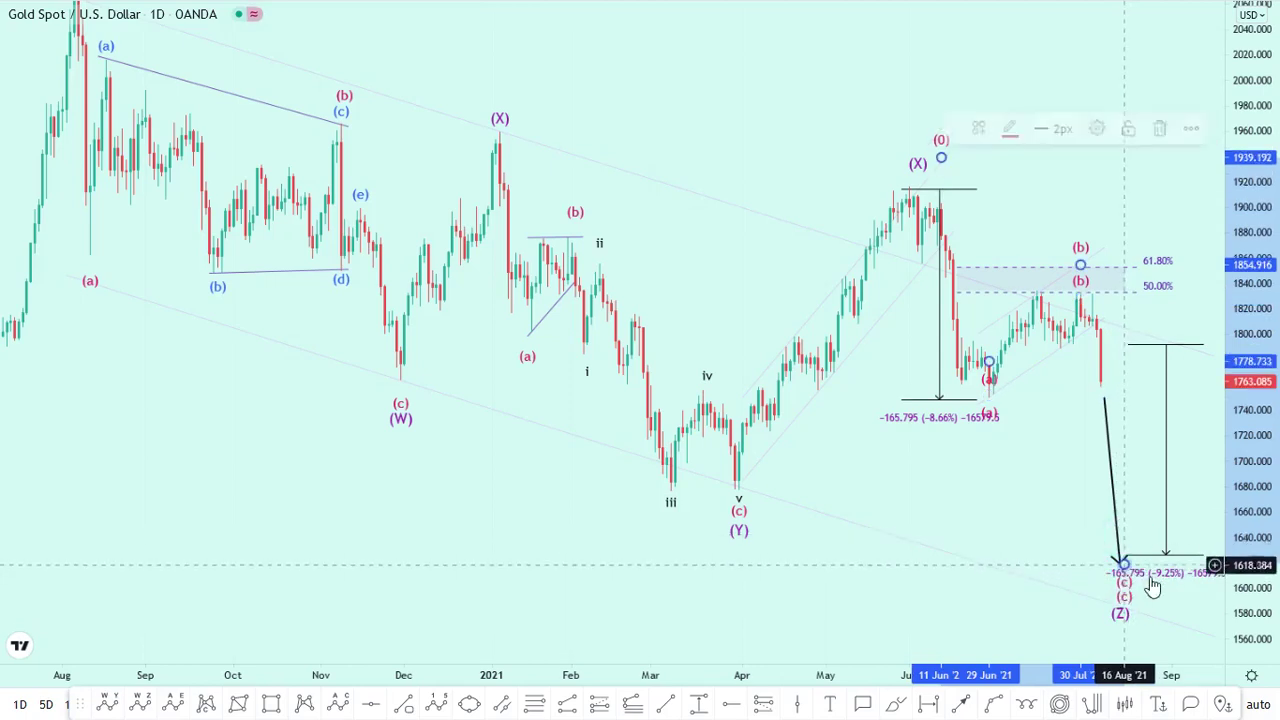
{"action": "left_click", "coordinate": [1172, 597]}
{"action": "left_click", "coordinate": [1123, 614]}
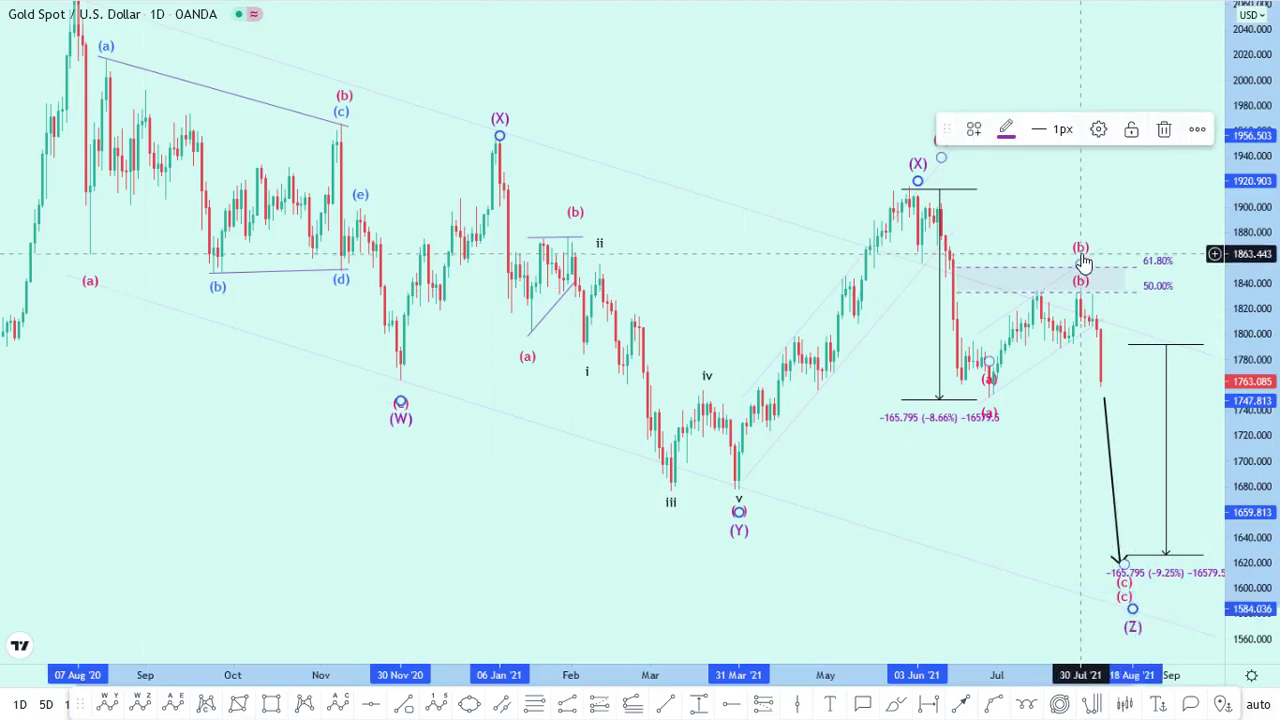
{"action": "left_click_drag", "start_coordinate": [989, 370], "coordinate": [990, 451]}
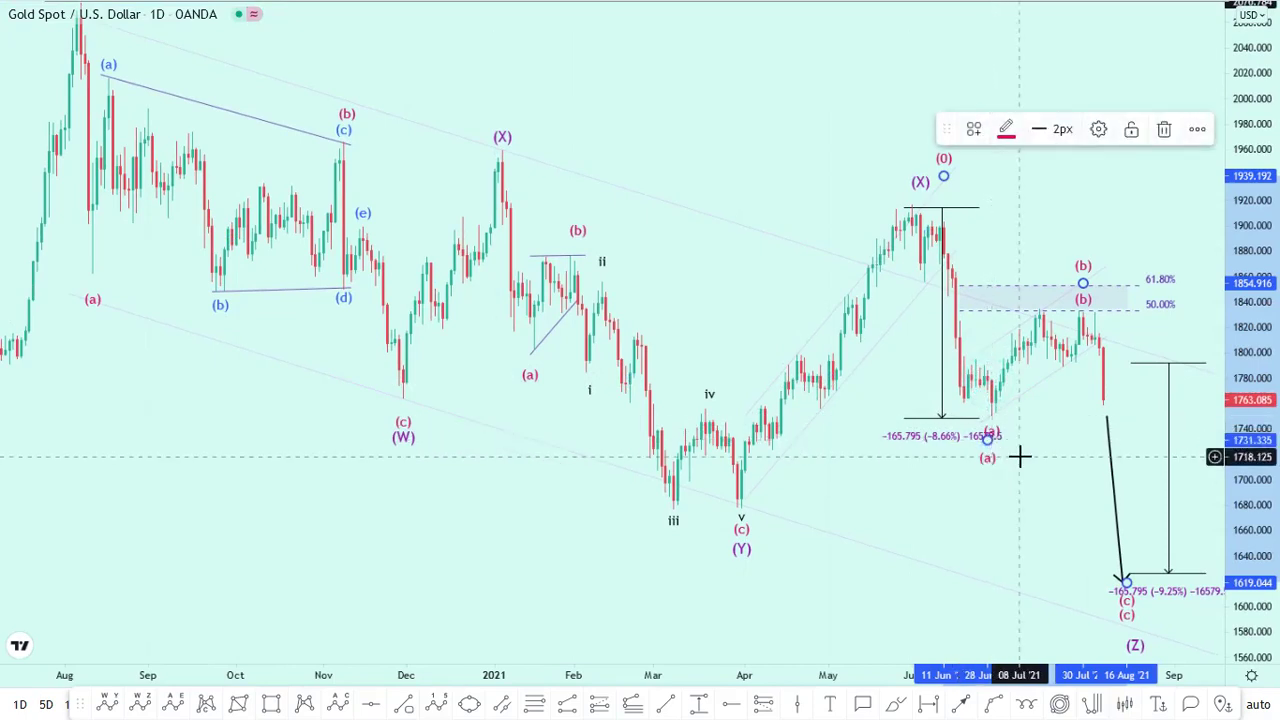
{"action": "left_click", "coordinate": [1167, 132]}
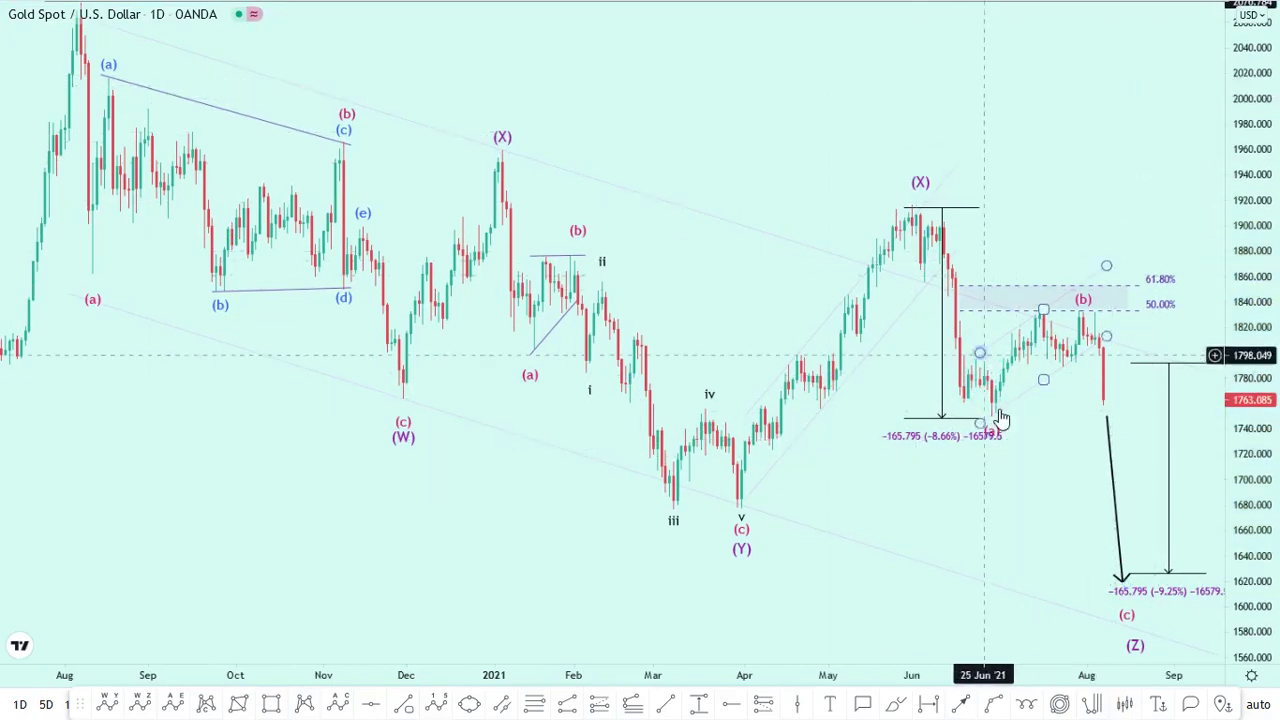
{"action": "left_click_drag", "start_coordinate": [943, 360], "coordinate": [906, 362]}
Step: Place a short position at the latest candle with its stop near 1853.5
{"action": "left_click", "coordinate": [1037, 503]}
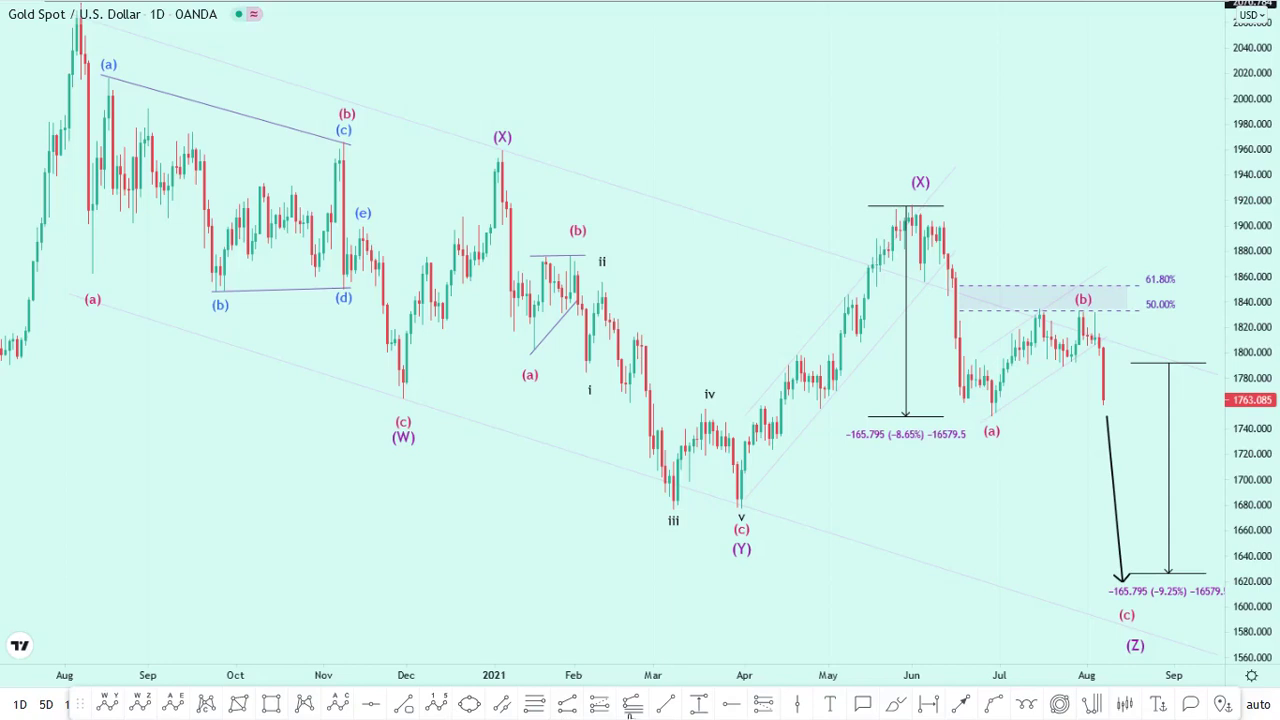
{"action": "left_click", "coordinate": [771, 707]}
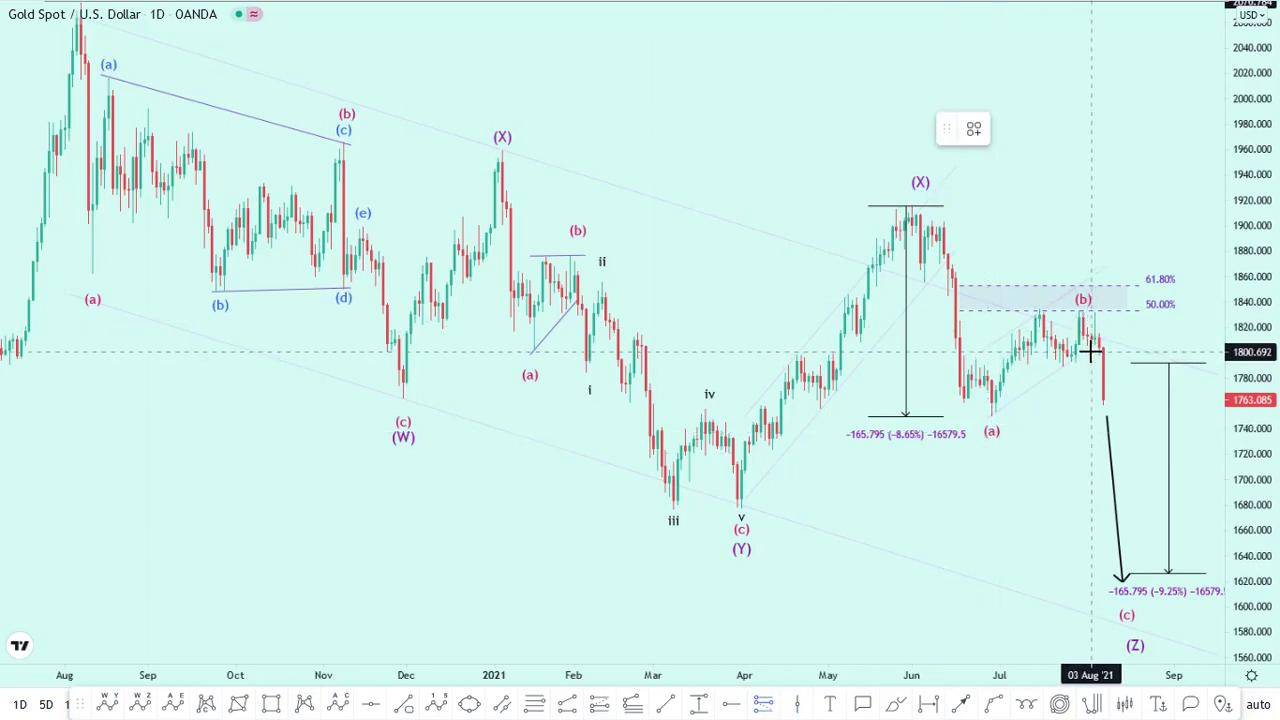
{"action": "left_click", "coordinate": [1090, 350]}
{"action": "left_click_drag", "start_coordinate": [1090, 278], "coordinate": [1090, 286]}
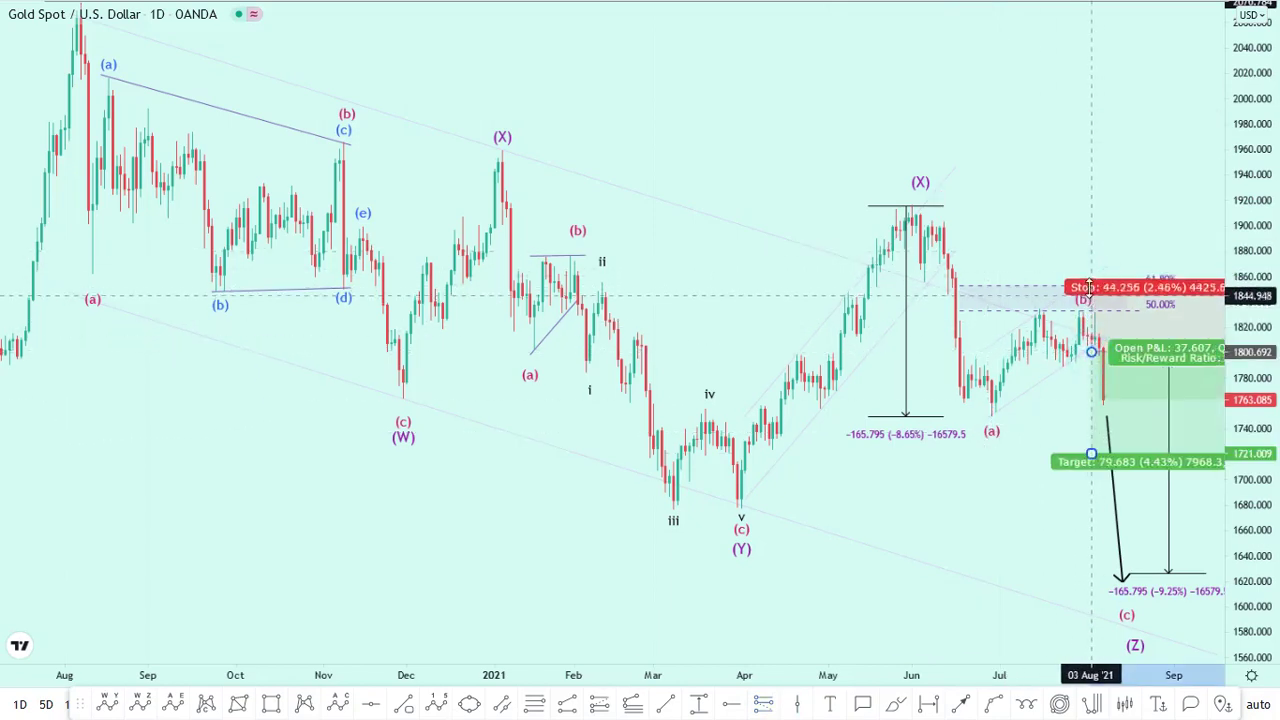
Step: Narrow the short position and extend its target down to 11.70% (1589.980), a 3.99 risk/reward
{"action": "left_click_drag", "start_coordinate": [1063, 425], "coordinate": [974, 427]}
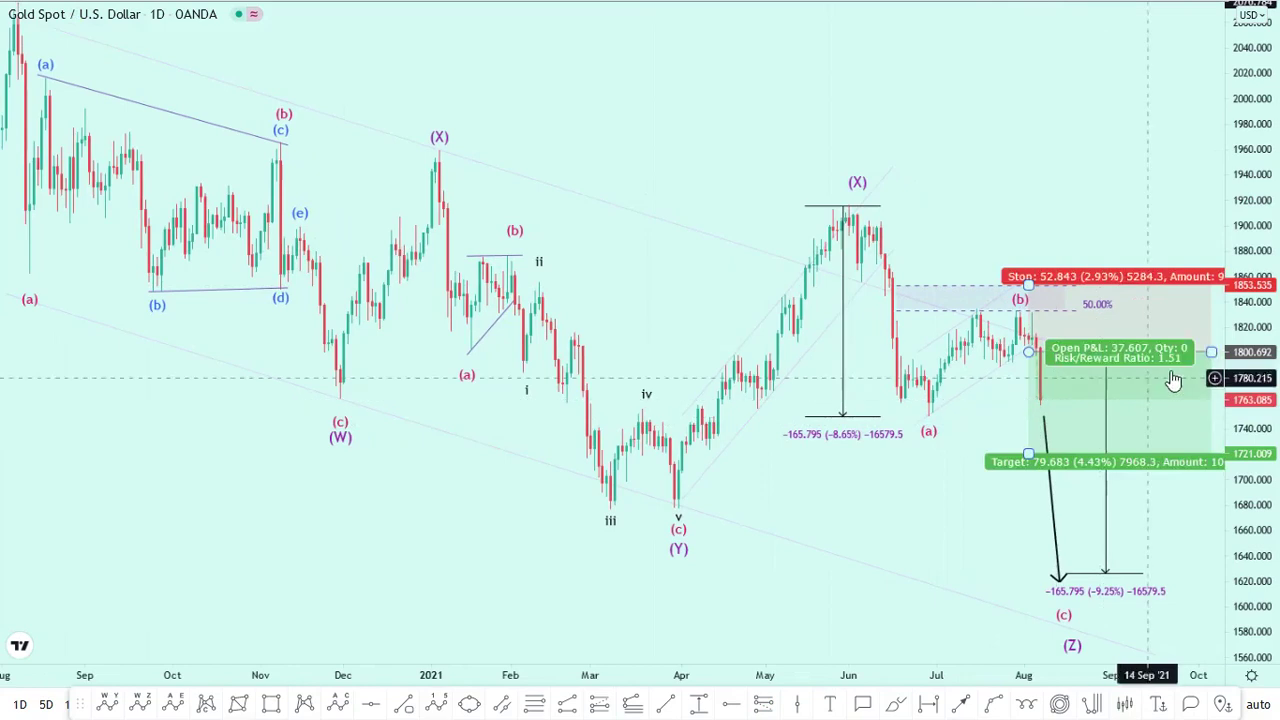
{"action": "left_click_drag", "start_coordinate": [1006, 469], "coordinate": [954, 466]}
{"action": "left_click_drag", "start_coordinate": [1163, 352], "coordinate": [1116, 352]}
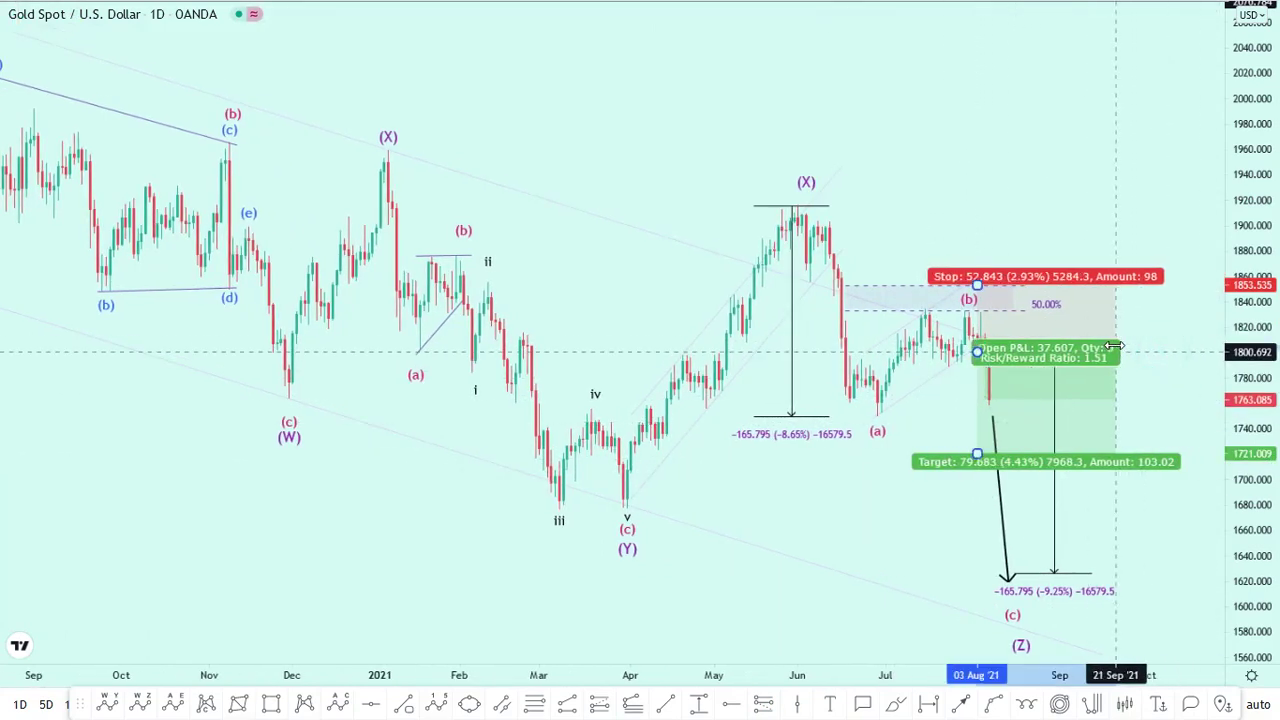
{"action": "left_click_drag", "start_coordinate": [977, 450], "coordinate": [977, 620]}
{"action": "left_click", "coordinate": [843, 506]}
{"action": "mouse_move", "coordinate": [843, 506]}
{"action": "left_mouse_down"}
{"action": "mouse_move", "coordinate": [921, 515]}
{"action": "mouse_move", "coordinate": [933, 500]}
{"action": "left_mouse_up"}
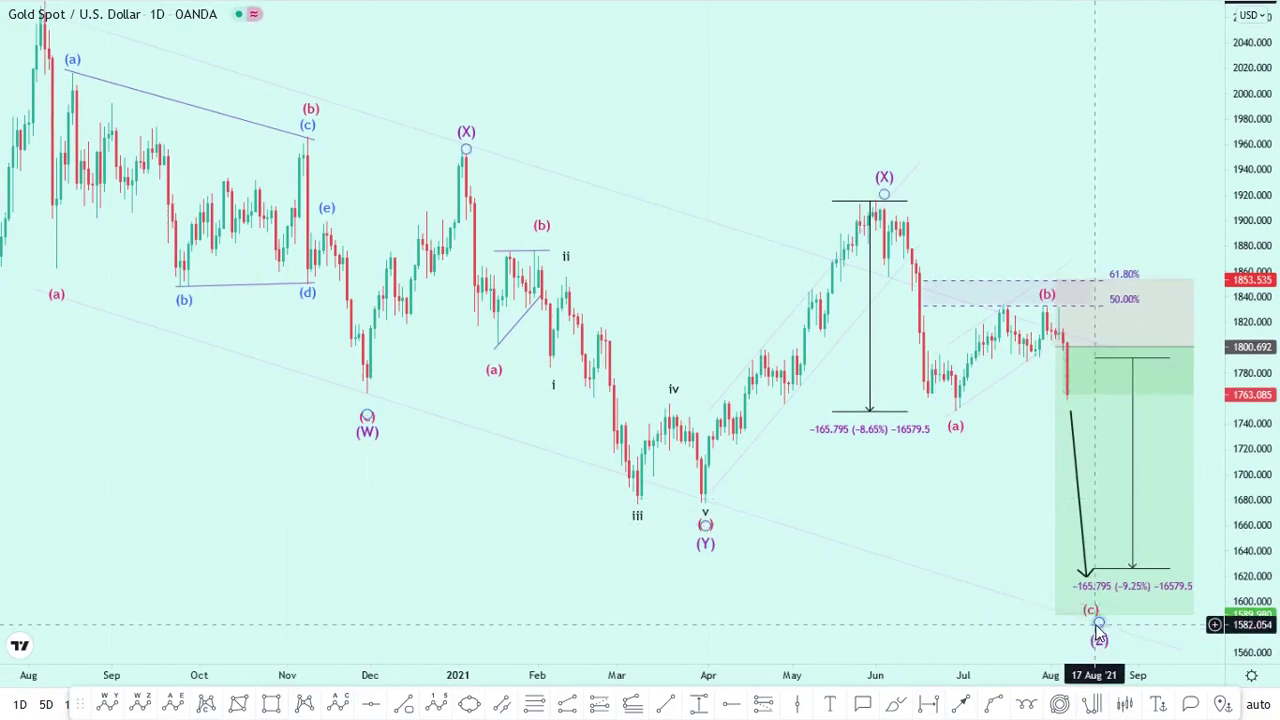
Step: Set the small rising channel around waves (a) and (b) to 2px line thickness
{"action": "left_click", "coordinate": [1095, 617]}
{"action": "left_click", "coordinate": [1008, 464]}
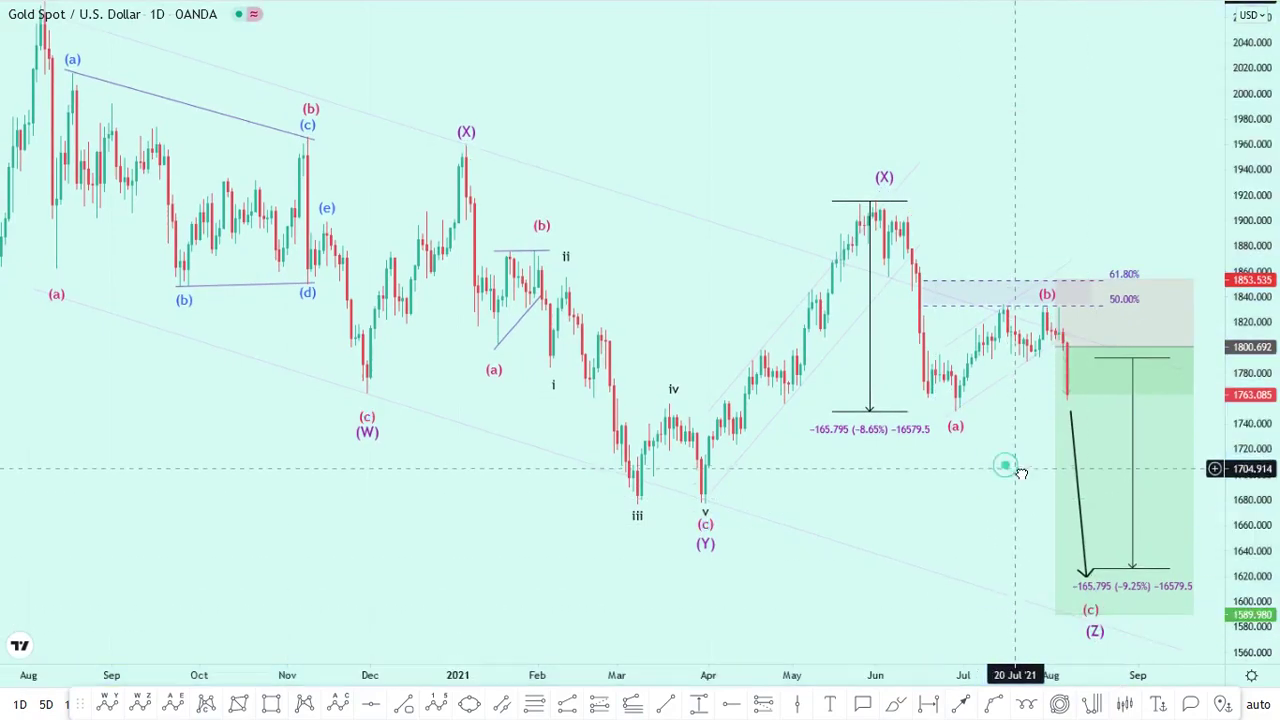
{"action": "left_click_drag", "start_coordinate": [1014, 466], "coordinate": [1022, 462]}
{"action": "left_click", "coordinate": [1014, 381]}
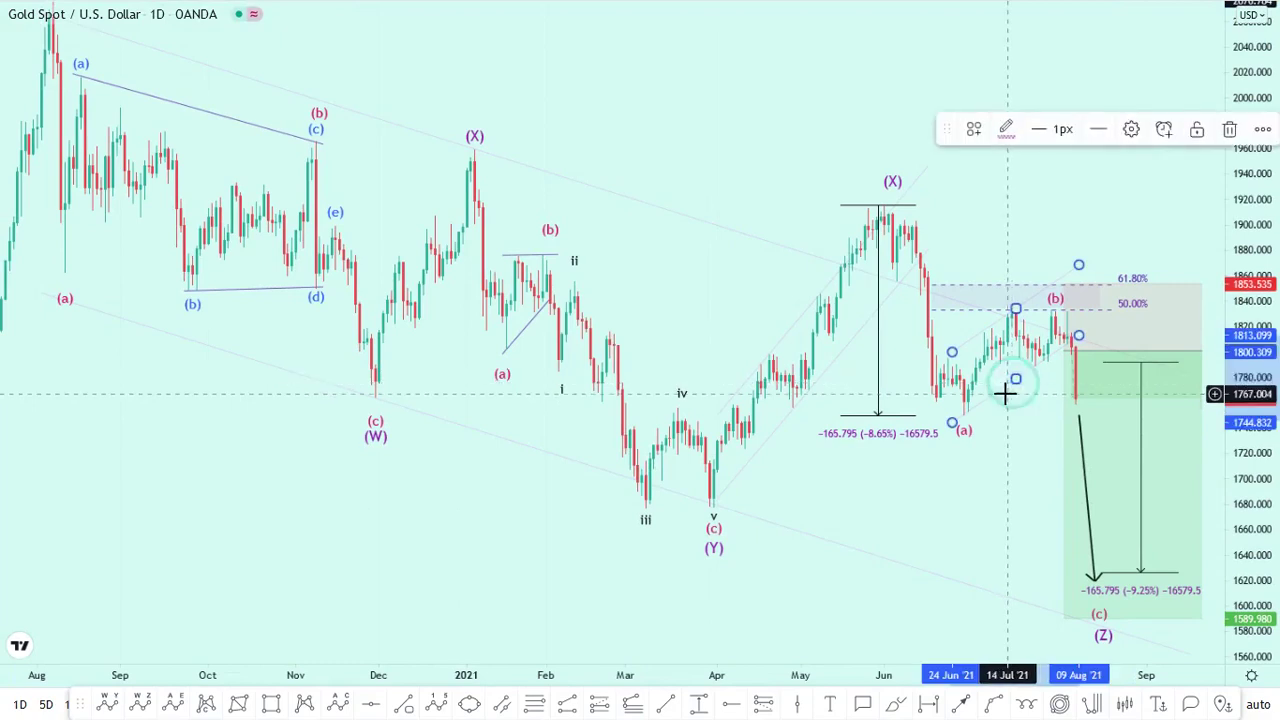
{"action": "left_click", "coordinate": [1033, 129]}
{"action": "left_click", "coordinate": [1041, 193]}
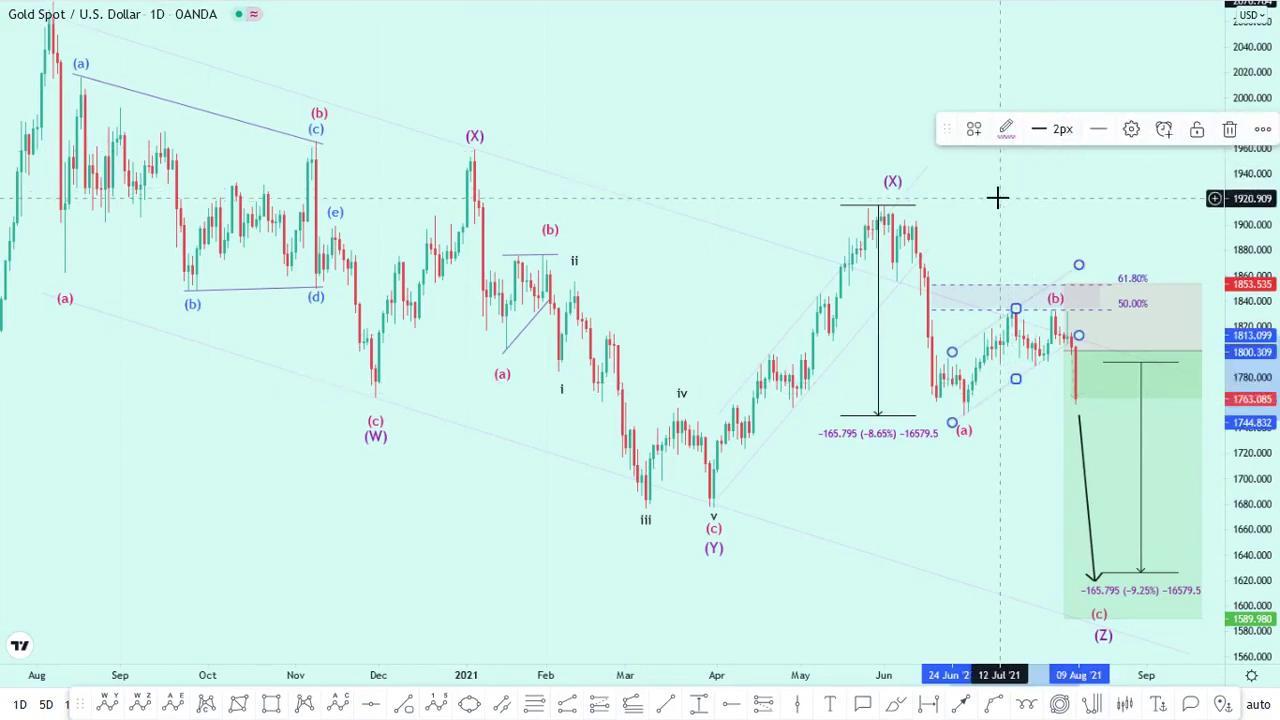
{"action": "left_click", "coordinate": [980, 494]}
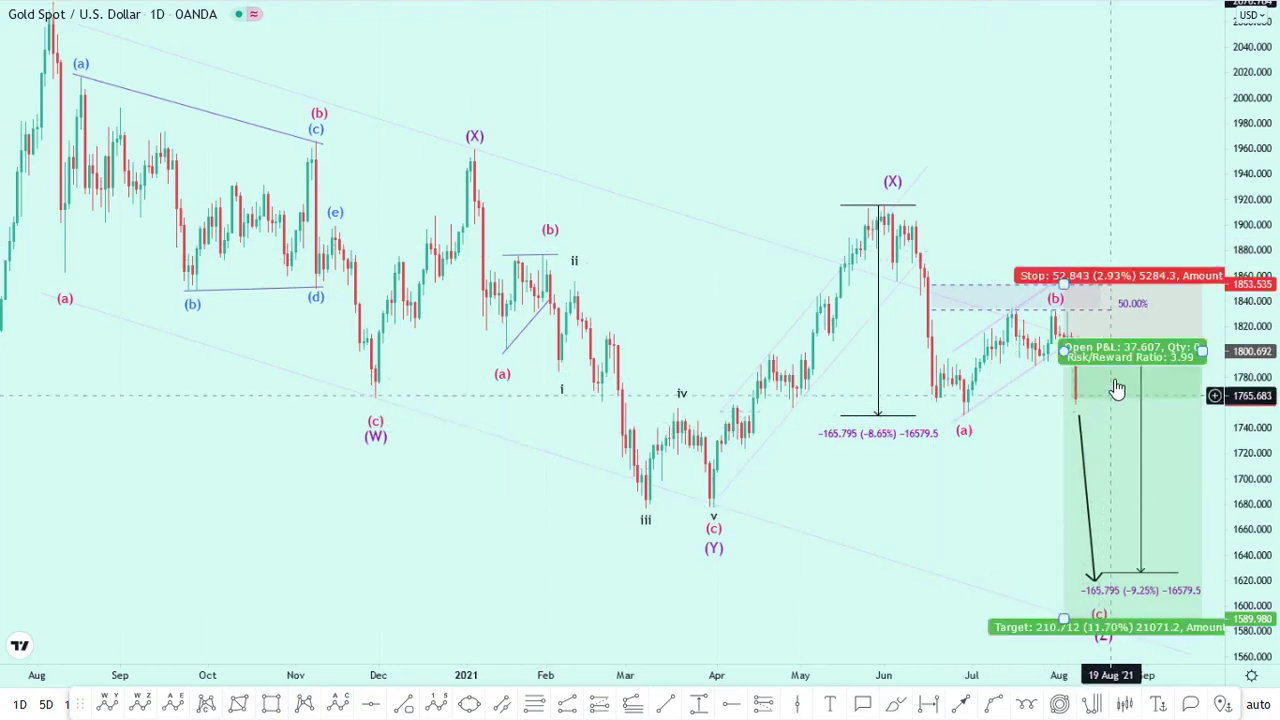
Step: Select and deselect the short position to inspect it
{"action": "left_click", "coordinate": [1143, 530]}
{"action": "left_click", "coordinate": [1000, 508]}
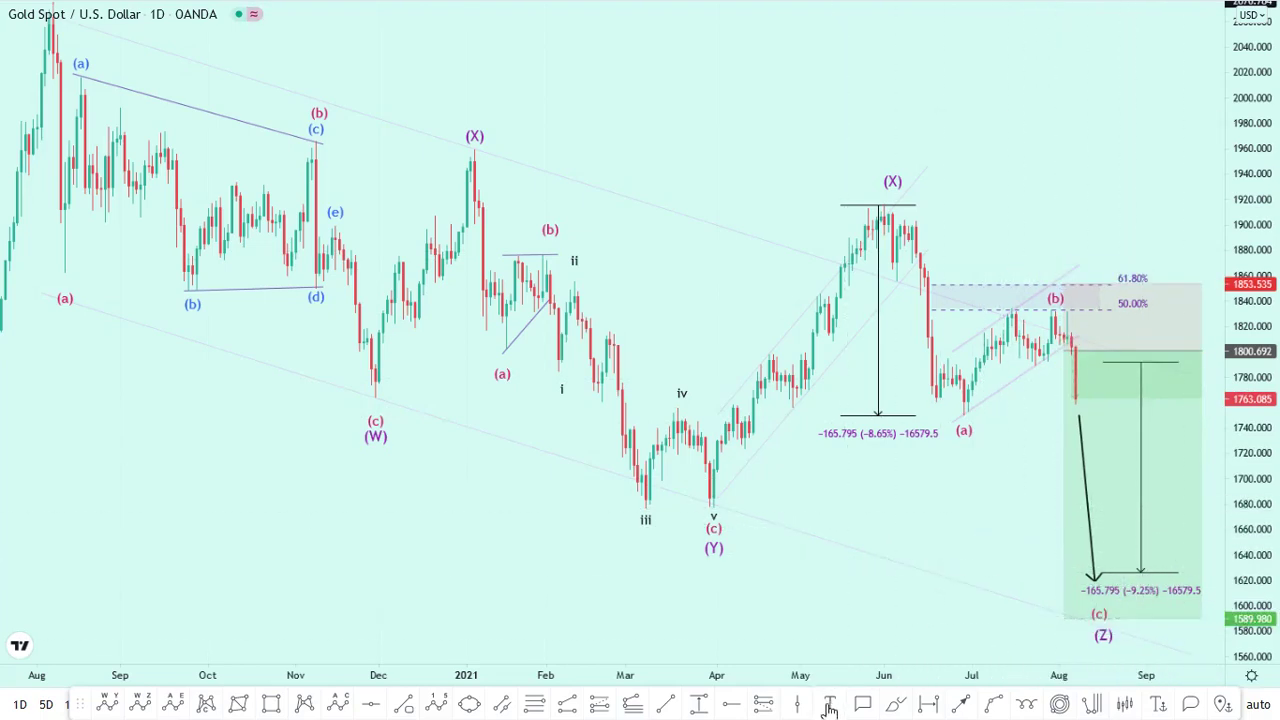
{"action": "left_click", "coordinate": [1137, 548]}
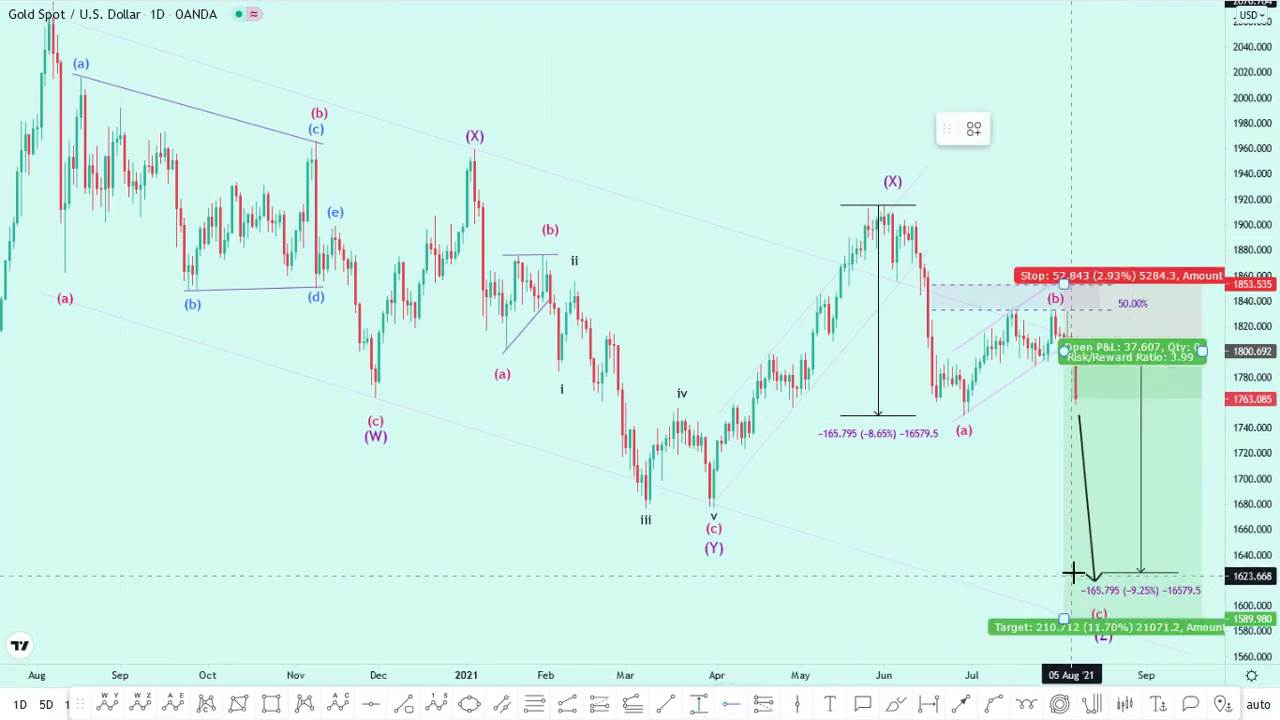
{"action": "left_click", "coordinate": [994, 551]}
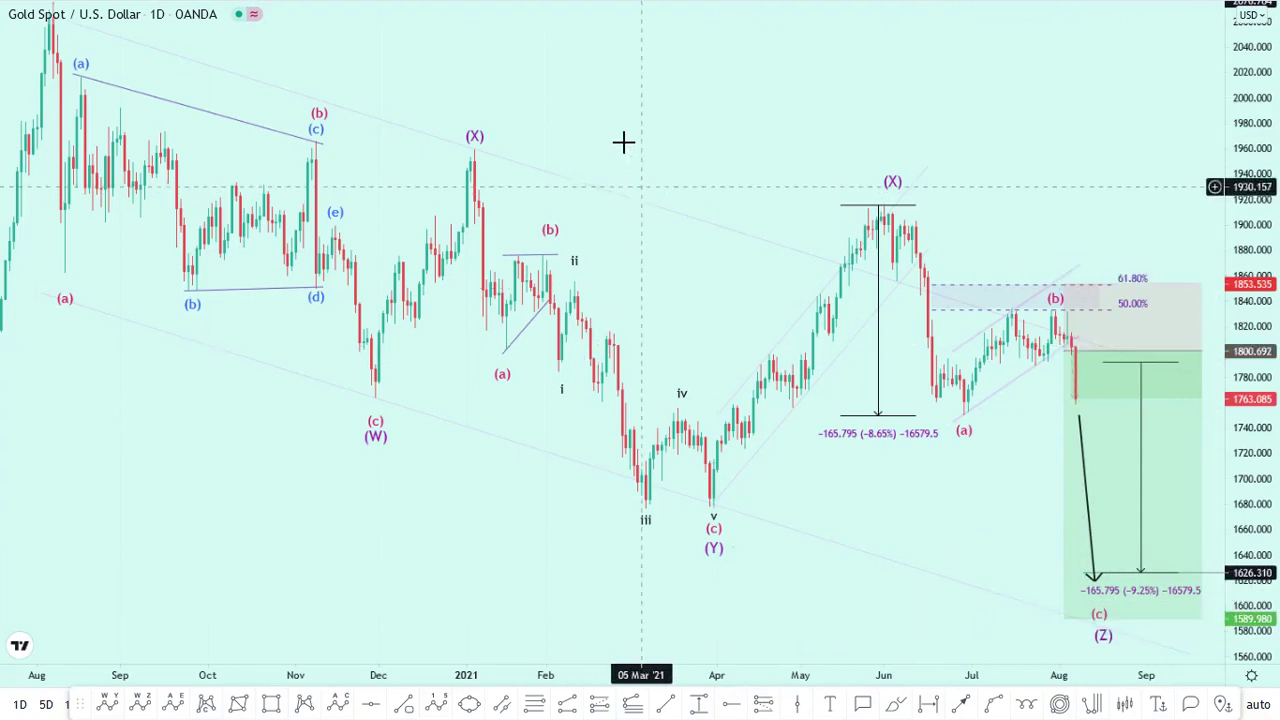
Step: Zoom out, stretch the price scale and pan so the full wave count has space on the right
{"action": "scroll", "coordinate": [740, 118], "scroll_direction": "down", "scroll_amount": 2}
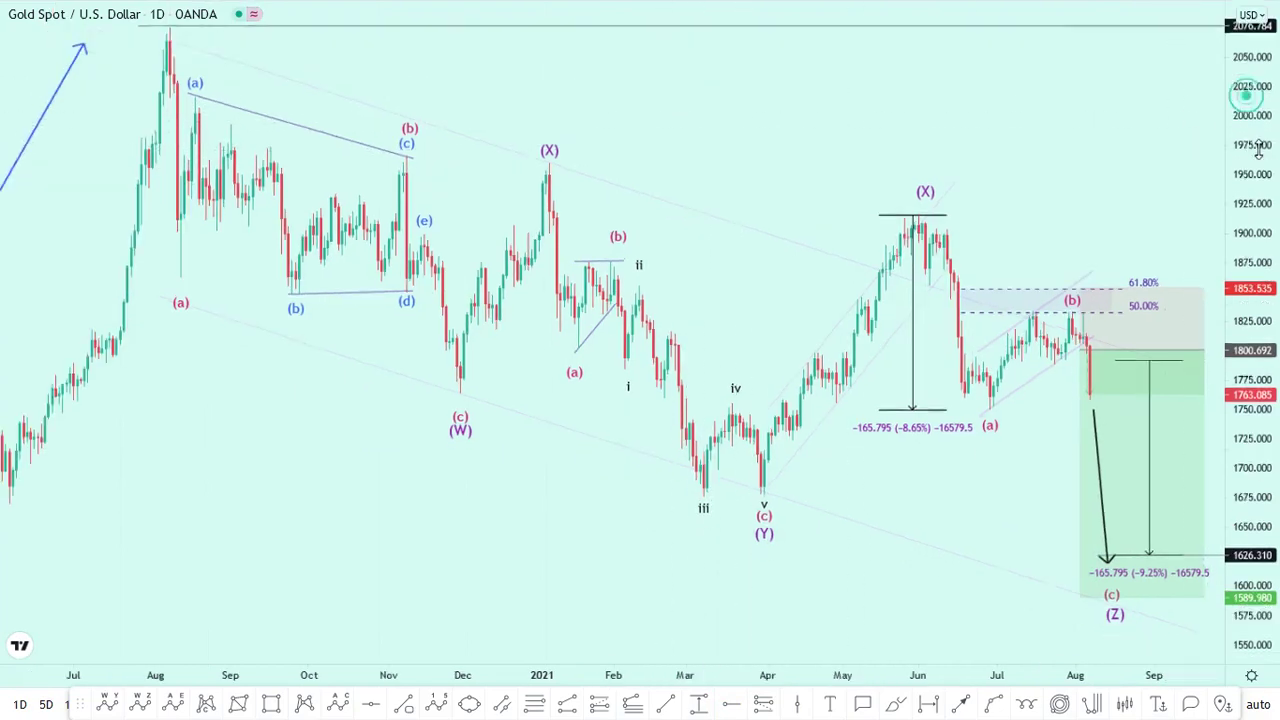
{"action": "left_click_drag", "start_coordinate": [1270, 165], "coordinate": [1255, 110]}
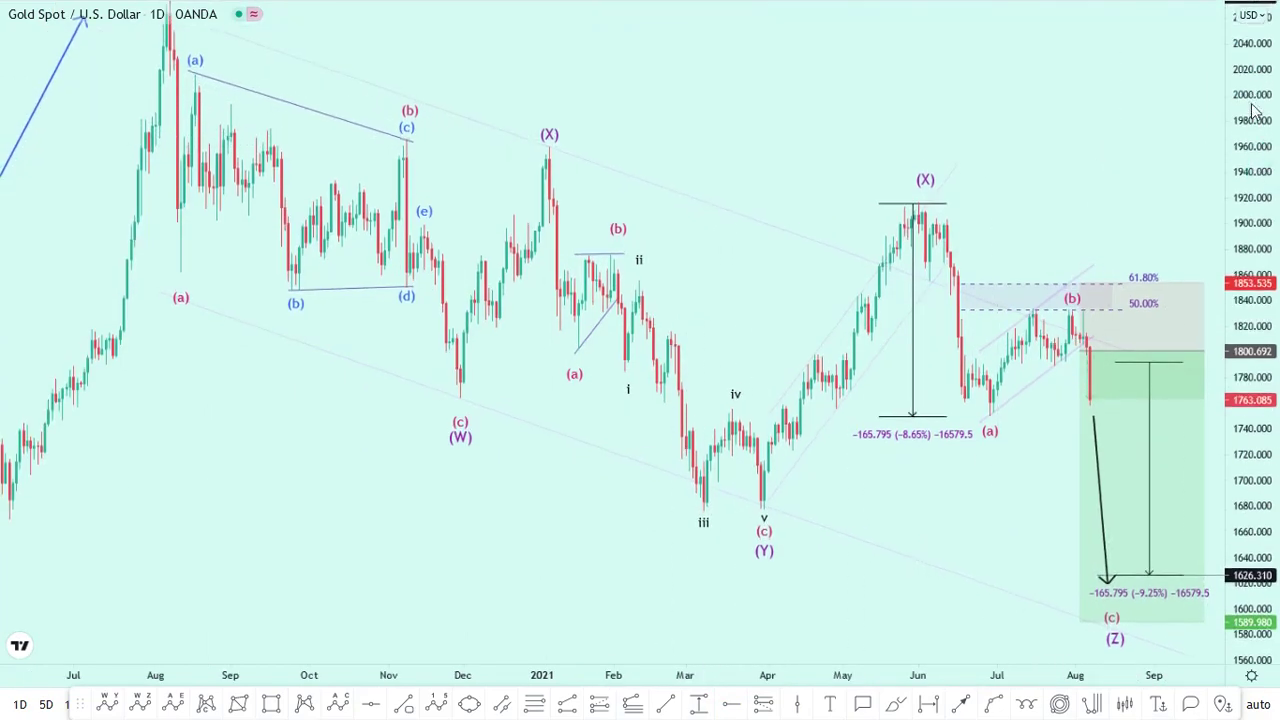
{"action": "left_click_drag", "start_coordinate": [1055, 113], "coordinate": [893, 120]}
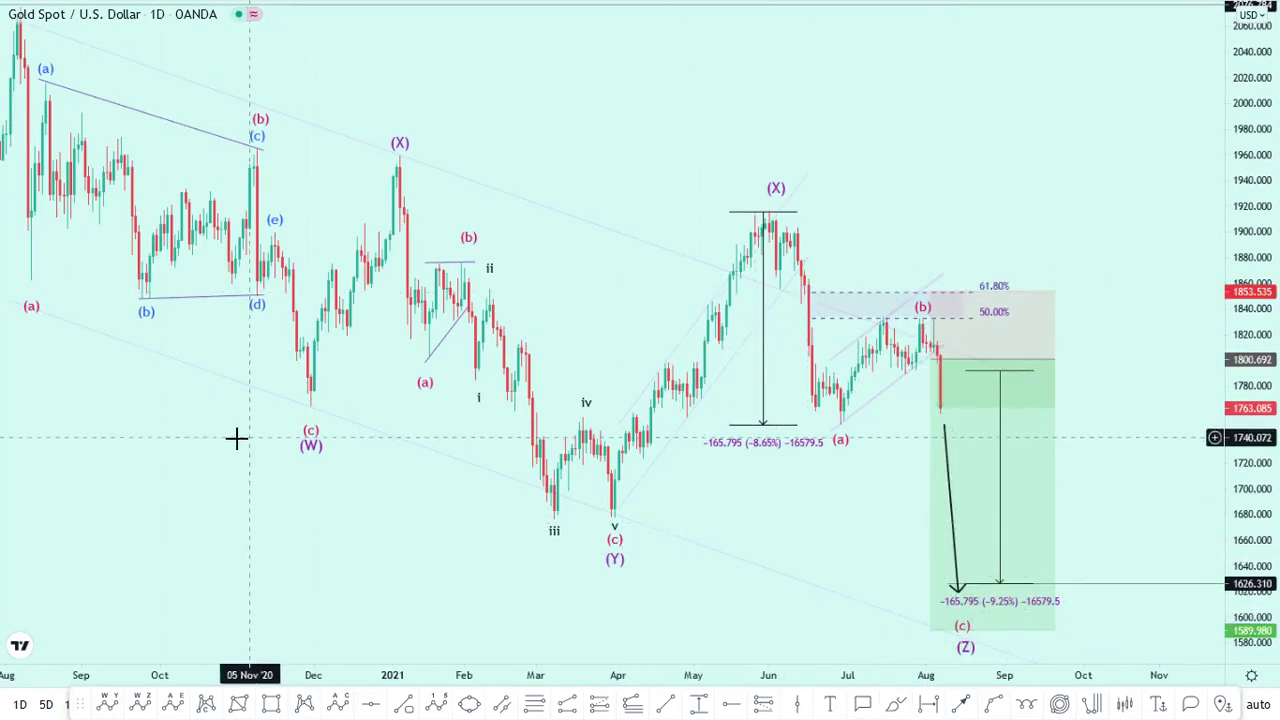
{"action": "scroll", "coordinate": [480, 130], "scroll_direction": "down", "scroll_amount": 2}
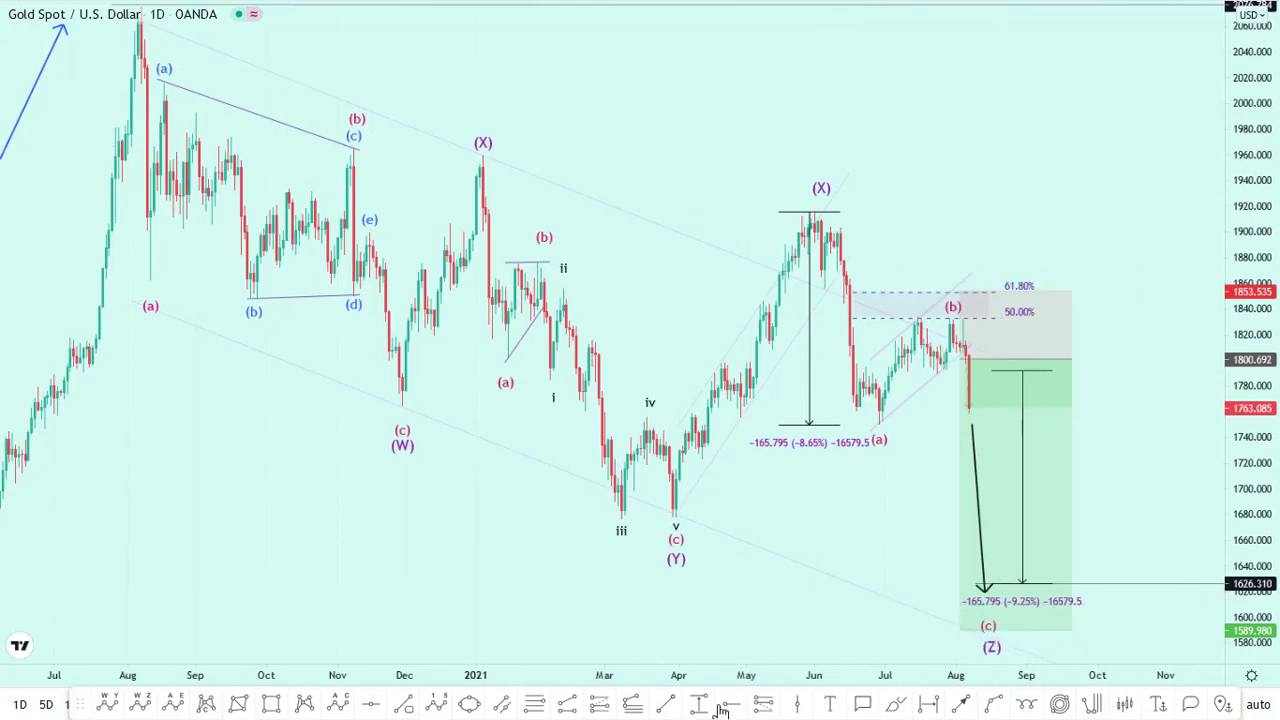
Step: Draw a blue arrow from about 1641 after (Z), its tip raised to roughly 2010
{"action": "left_click", "coordinate": [1027, 558]}
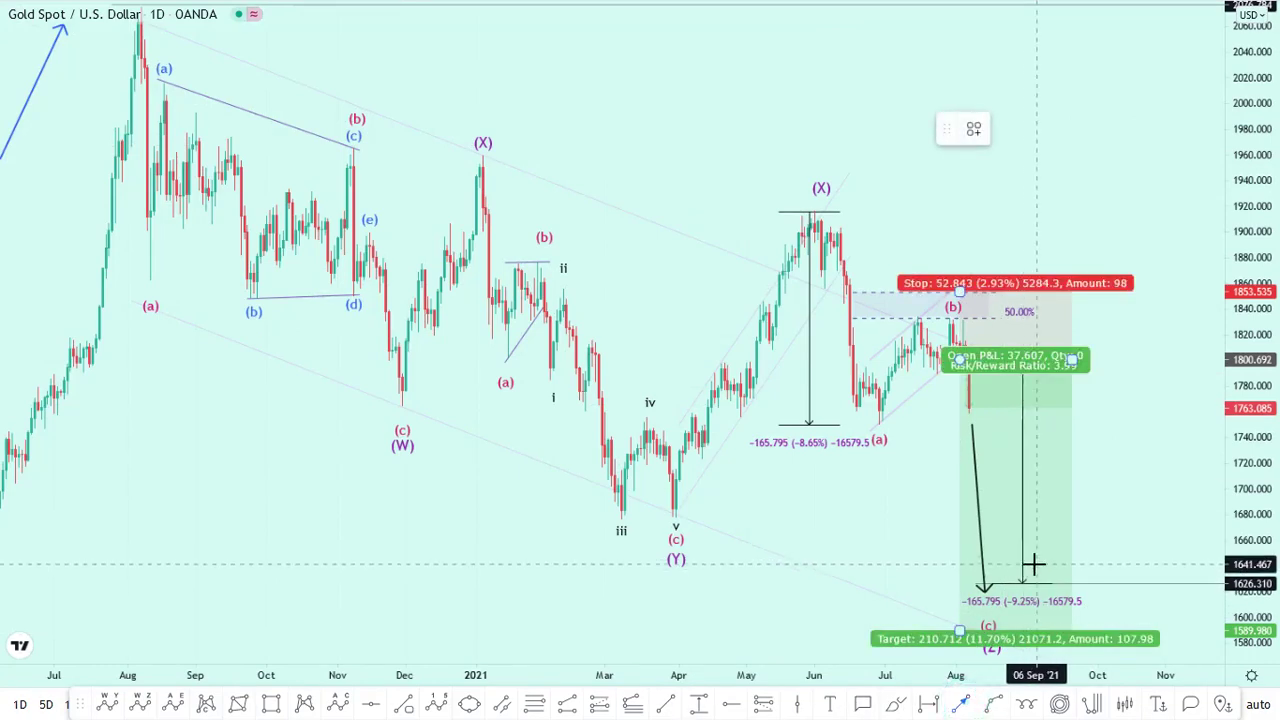
{"action": "left_click", "coordinate": [1035, 565]}
{"action": "left_click", "coordinate": [1181, 86]}
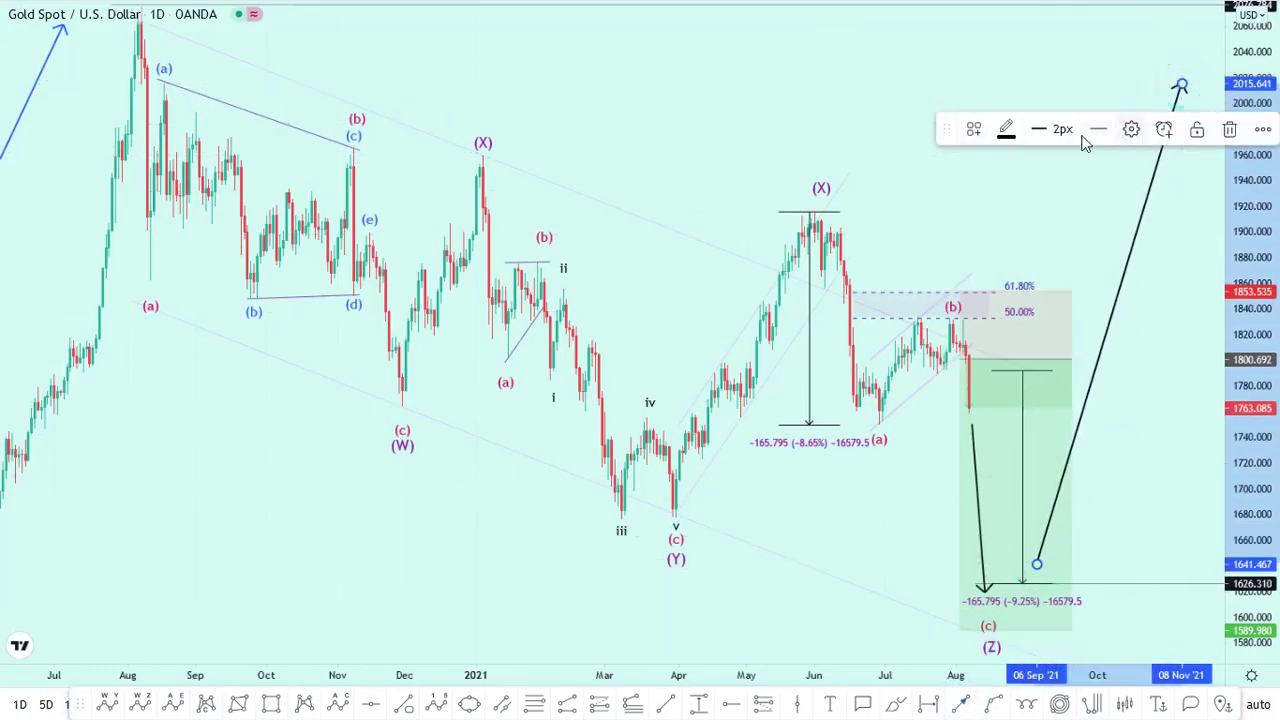
{"action": "left_click", "coordinate": [1007, 130]}
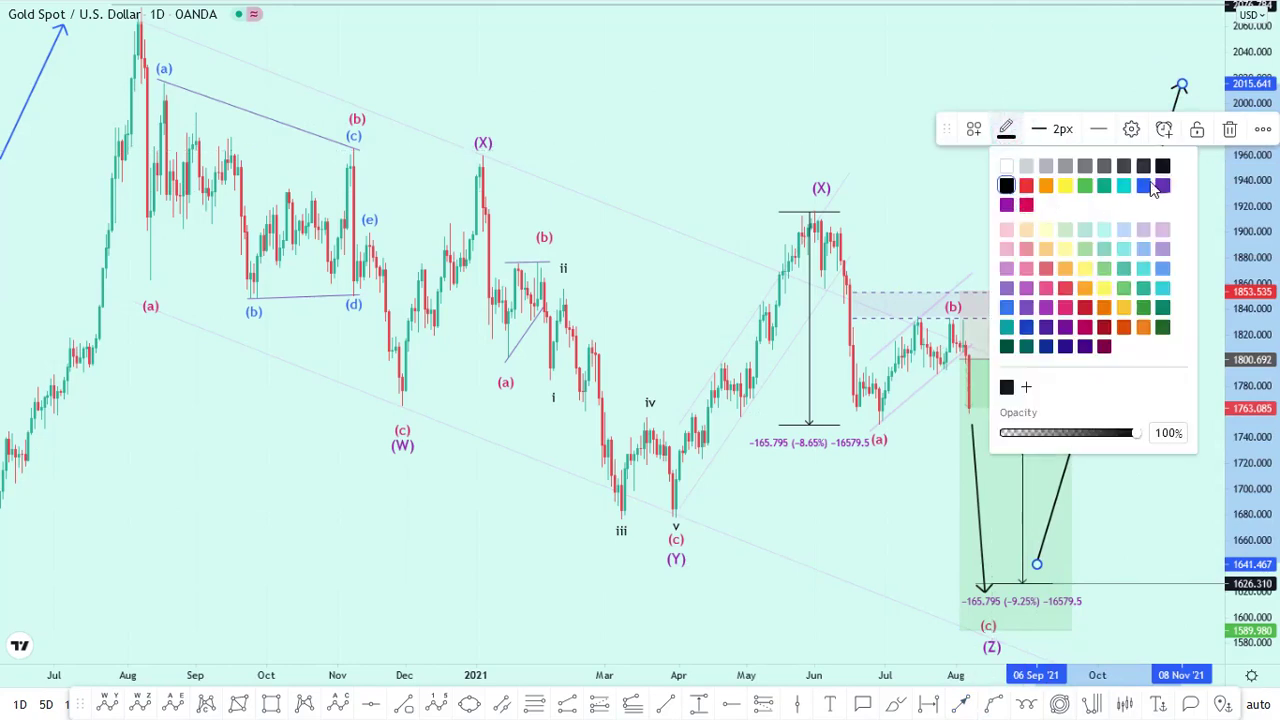
{"action": "left_click", "coordinate": [1145, 186]}
{"action": "left_click", "coordinate": [1040, 133]}
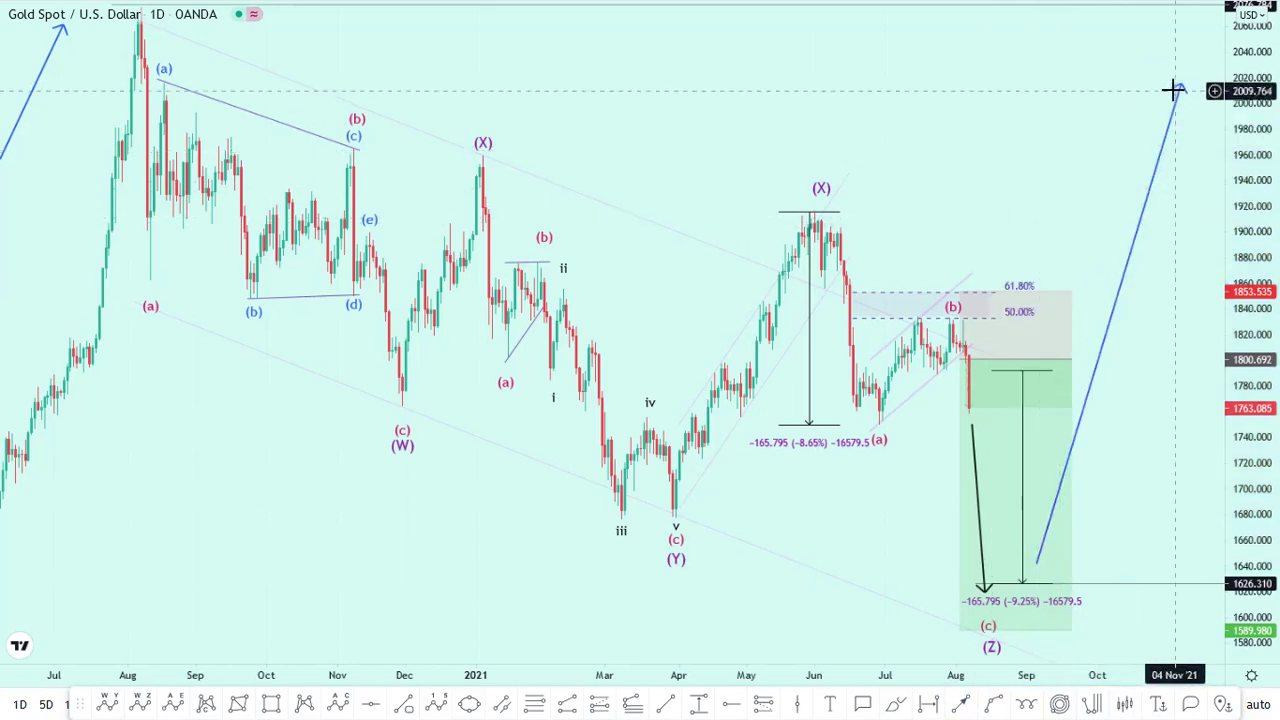
{"action": "left_click_drag", "start_coordinate": [1181, 86], "coordinate": [1205, 35]}
{"action": "left_click", "coordinate": [1180, 391]}
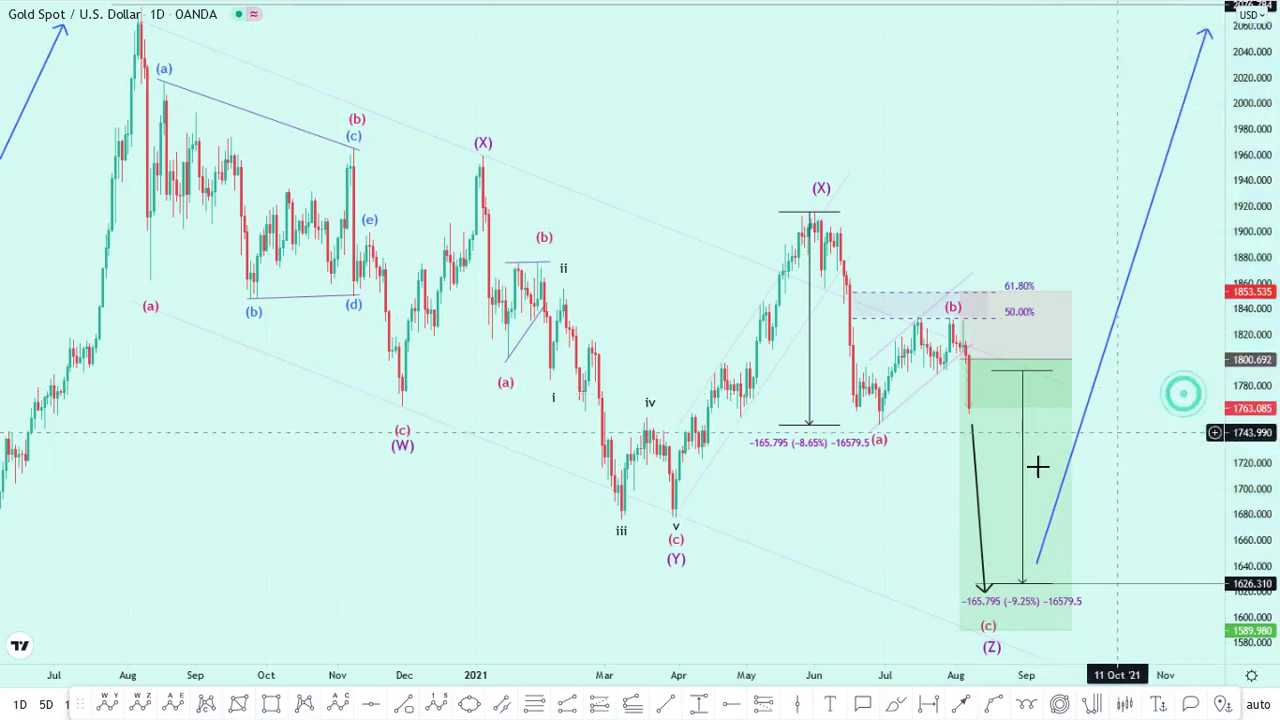
{"action": "left_click", "coordinate": [882, 513]}
Step: Readjust the chart's zoom and position, then open the screen recorder's options from the hidden tray icons
{"action": "scroll", "coordinate": [643, 188], "scroll_direction": "up", "scroll_amount": 1}
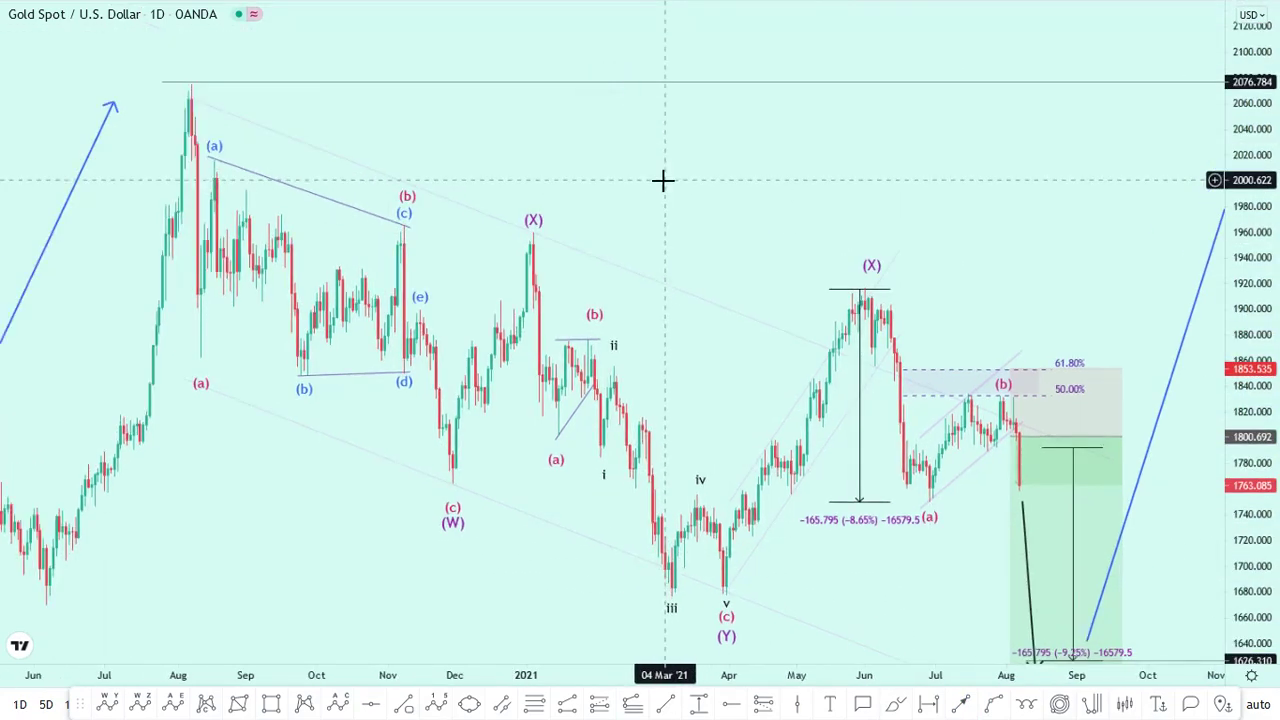
{"action": "left_click_drag", "start_coordinate": [660, 192], "coordinate": [898, 184]}
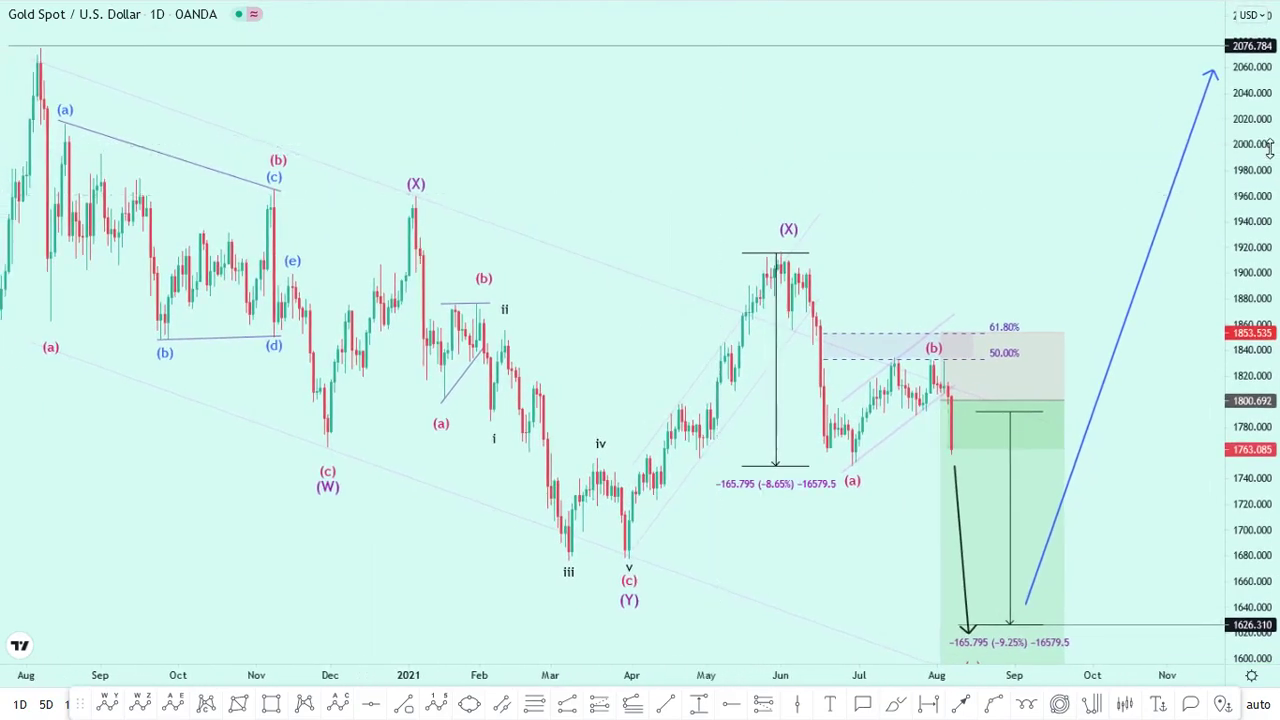
{"action": "scroll", "coordinate": [1268, 148], "scroll_direction": "down", "scroll_amount": 3}
{"action": "scroll", "coordinate": [1270, 141], "scroll_direction": "down", "scroll_amount": 2}
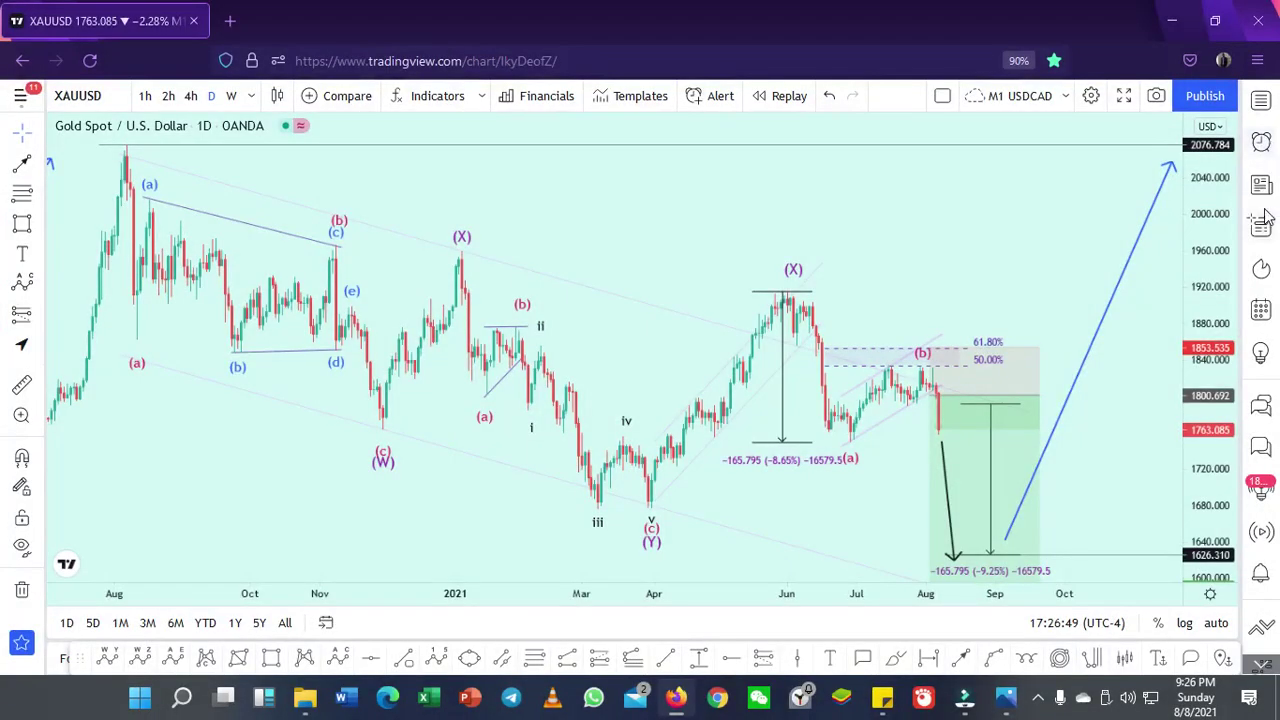
{"action": "left_click", "coordinate": [1038, 698]}
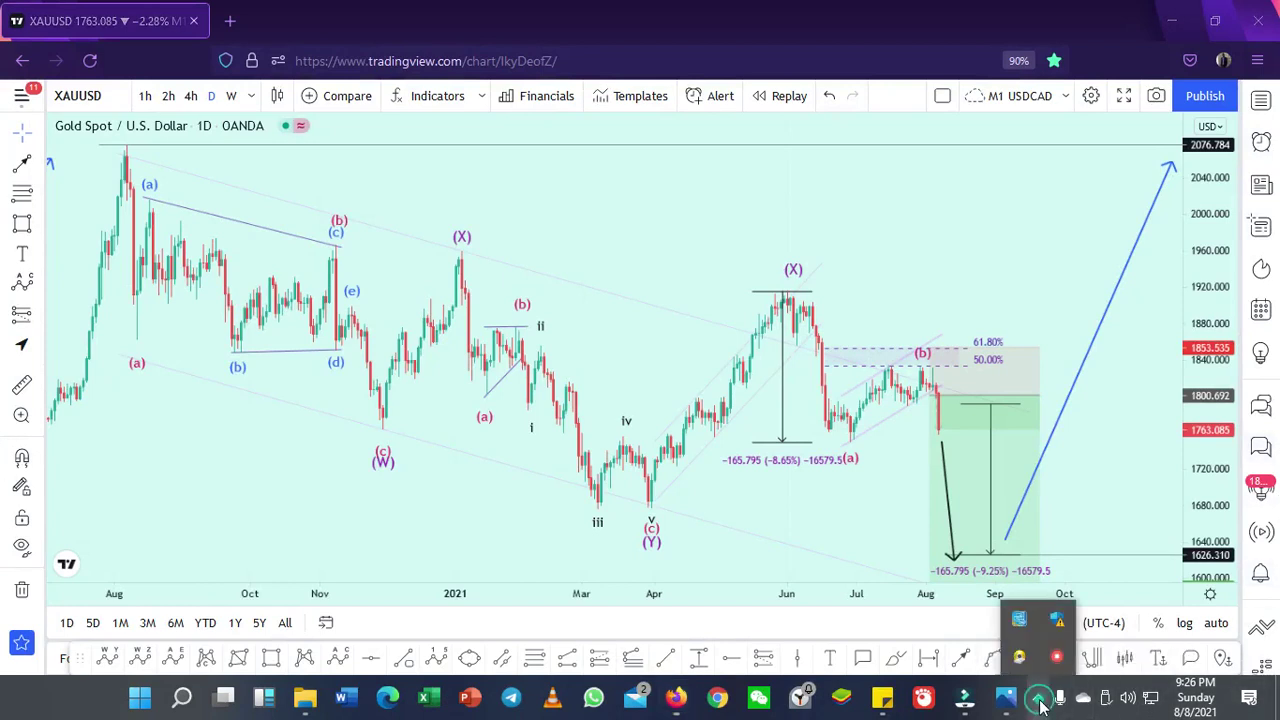
{"action": "right_click", "coordinate": [1063, 655]}
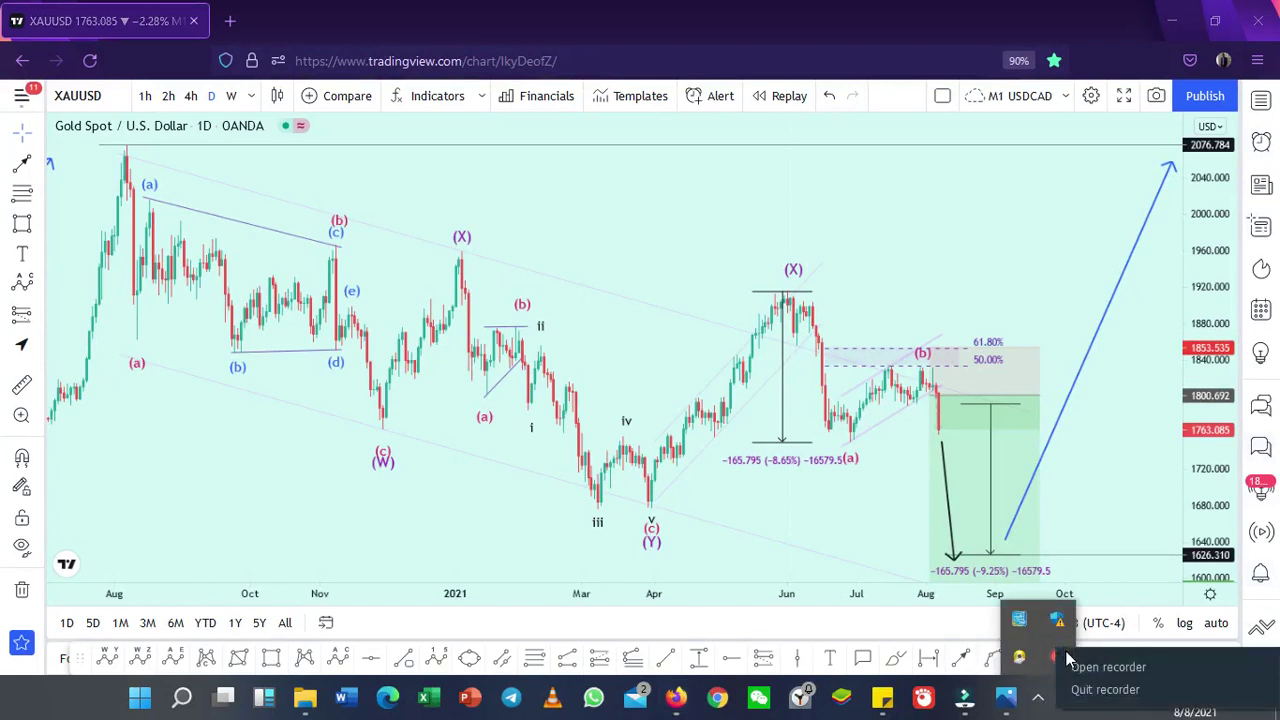